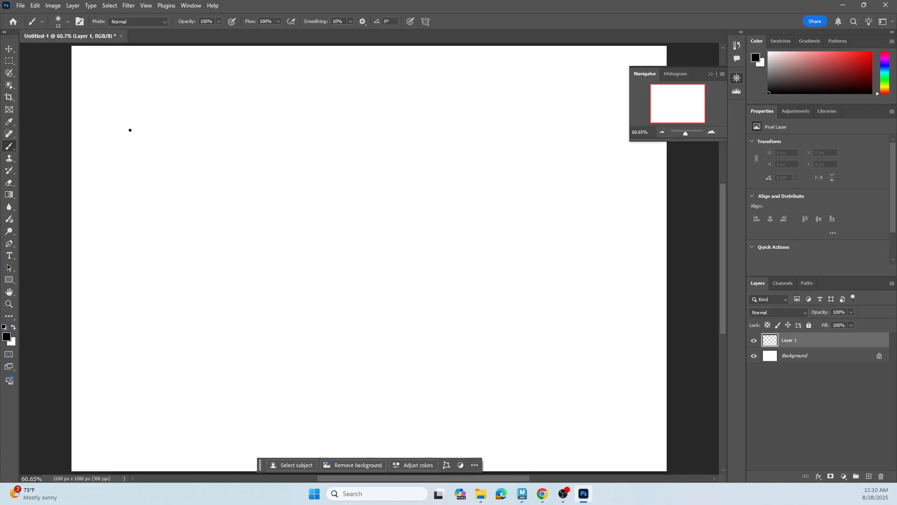
- Draw a black stick figure in a walking stride near the canvas's left edge, with a round head, torso, two legs with feet and two arms
mouse_move(131, 124)
mouse_down()
mouse_move(110, 145)
mouse_move(153, 159)
mouse_move(145, 129)
mouse_move(133, 123)
mouse_up()
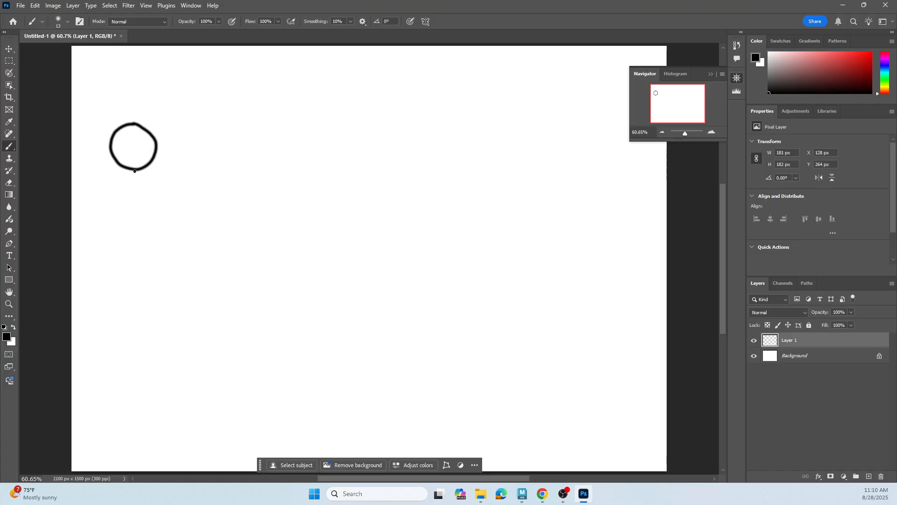
mouse_move(134, 169)
mouse_down()
mouse_move(125, 283)
mouse_move(143, 285)
mouse_move(168, 310)
mouse_move(191, 352)
mouse_move(207, 337)
mouse_up()
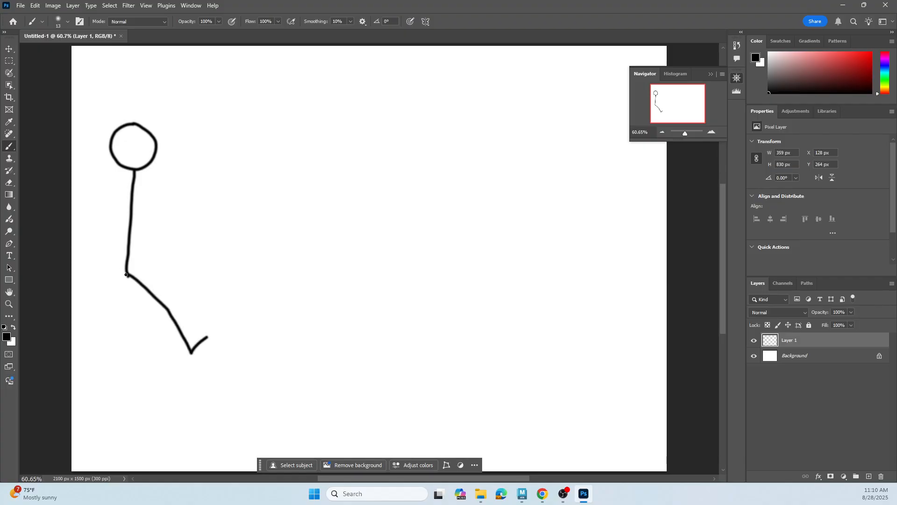
mouse_move(126, 275)
mouse_down()
mouse_move(80, 333)
mouse_move(72, 365)
mouse_move(89, 380)
mouse_up()
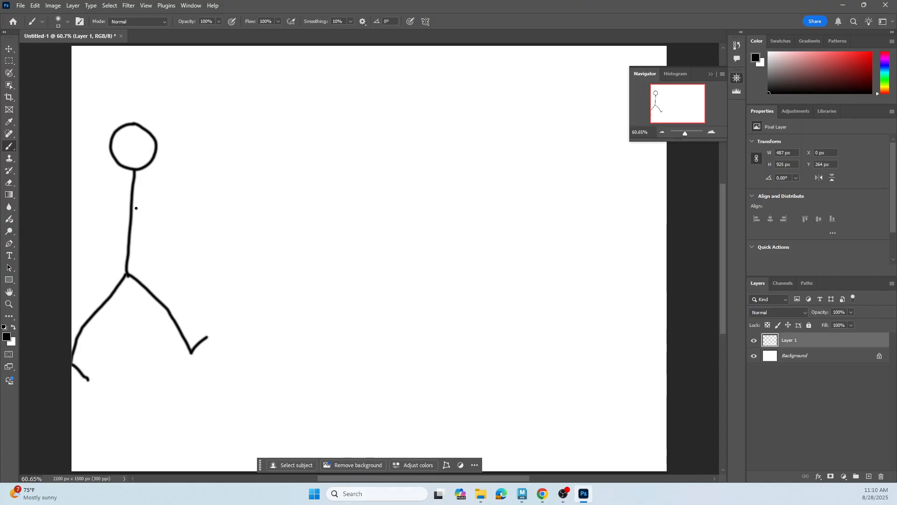
drag(133, 200, 159, 272)
drag(135, 202, 105, 263)
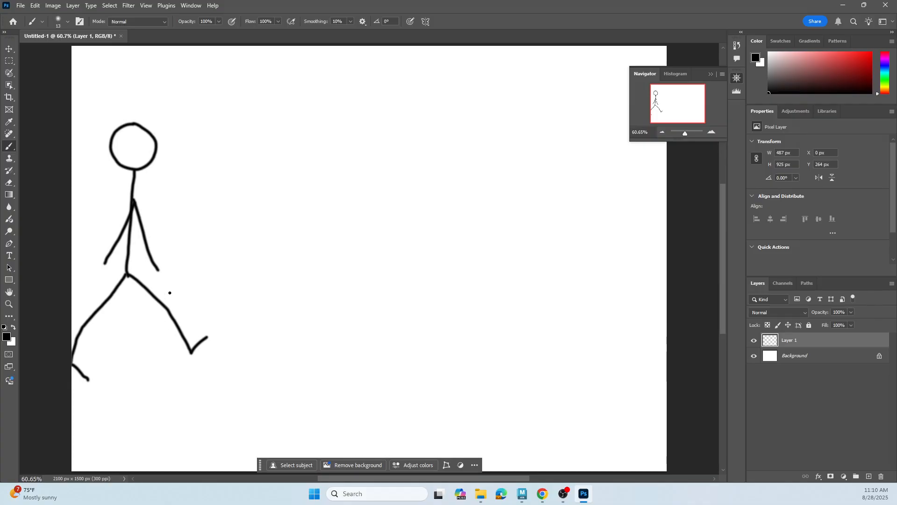
- Label the first figure's front leg and back arm L, its back leg and front arm R, and write 1 above and 0 below it
drag(168, 291, 174, 306)
drag(84, 300, 94, 312)
drag(134, 74, 134, 90)
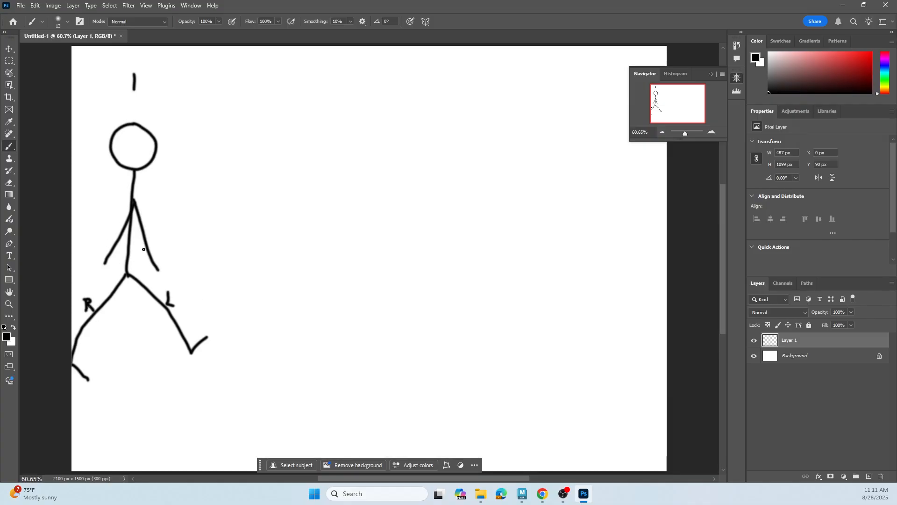
mouse_move(149, 222)
mouse_down()
mouse_move(147, 232)
mouse_move(158, 235)
mouse_up()
drag(112, 218, 121, 229)
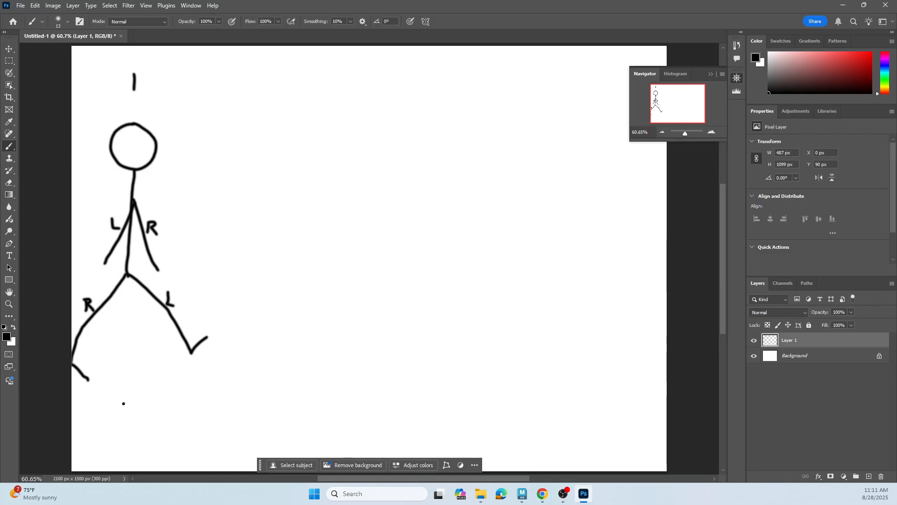
mouse_move(124, 401)
mouse_down()
mouse_move(124, 419)
mouse_move(133, 406)
mouse_move(122, 399)
mouse_up()
- Draw a second stick figure in a passing pose, label its straight leg L and bent leg R, and write 7 below it
mouse_move(281, 273)
mouse_down()
mouse_move(278, 369)
mouse_move(298, 369)
mouse_up()
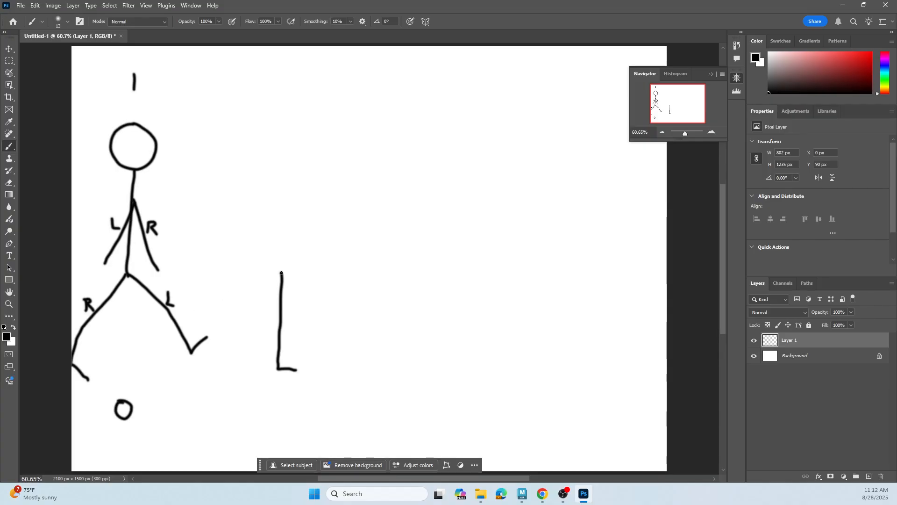
mouse_move(281, 274)
mouse_down()
mouse_move(298, 322)
mouse_move(259, 351)
mouse_move(273, 364)
mouse_up()
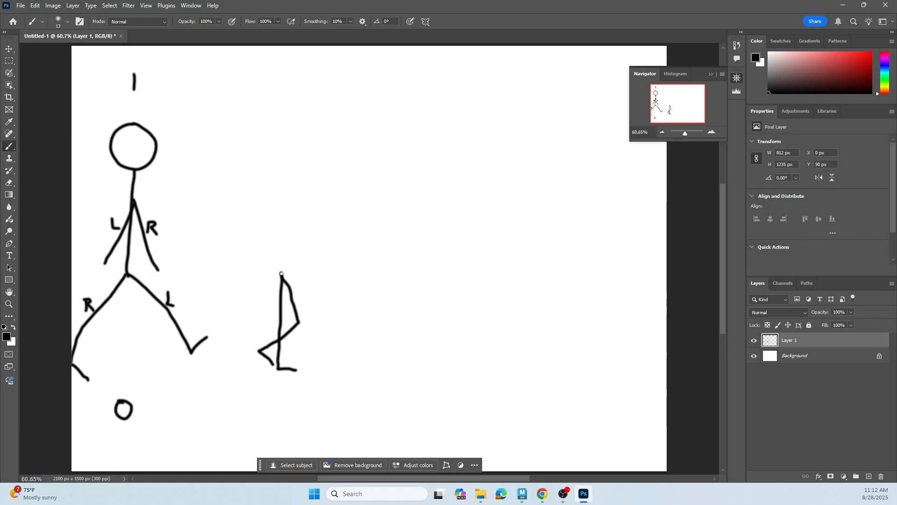
mouse_move(281, 274)
mouse_down()
mouse_move(283, 164)
mouse_move(299, 164)
mouse_move(313, 121)
mouse_move(260, 151)
mouse_move(284, 164)
mouse_move(287, 257)
mouse_up()
drag(285, 195, 278, 256)
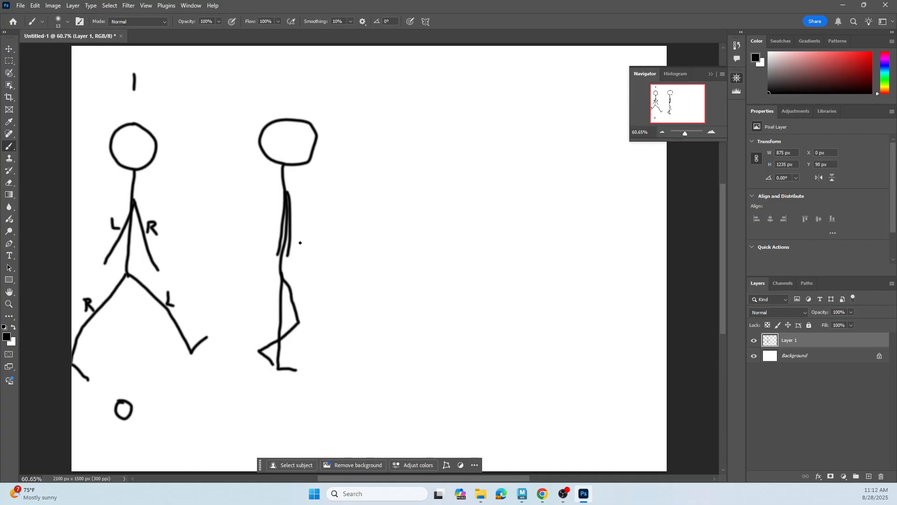
mouse_move(299, 292)
mouse_down()
mouse_move(306, 304)
mouse_move(277, 326)
mouse_up()
mouse_move(274, 404)
mouse_down()
mouse_move(285, 411)
mouse_move(282, 427)
mouse_up()
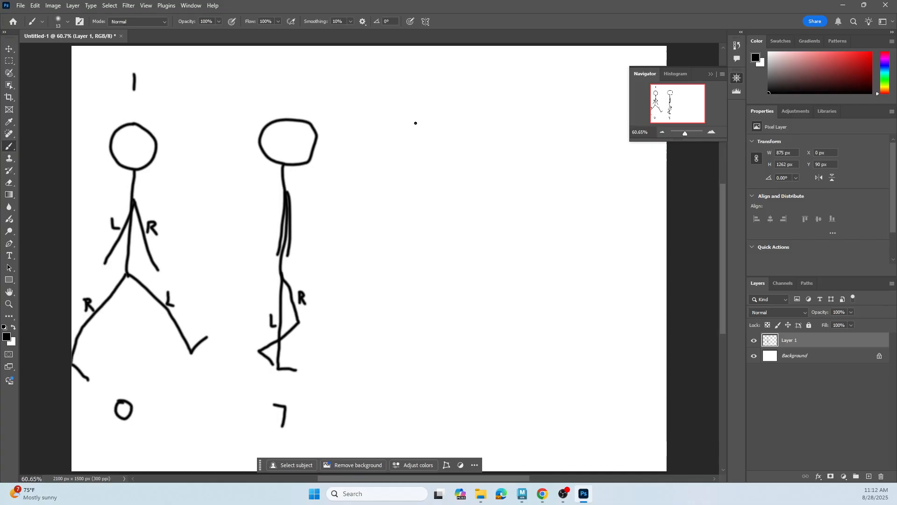
- Draw the third figure's head and write the pose numbers 2 and 3 above the second and third heads
click(434, 118)
mouse_move(430, 118)
mouse_down()
mouse_move(408, 133)
mouse_move(434, 161)
mouse_move(445, 129)
mouse_move(432, 118)
mouse_up()
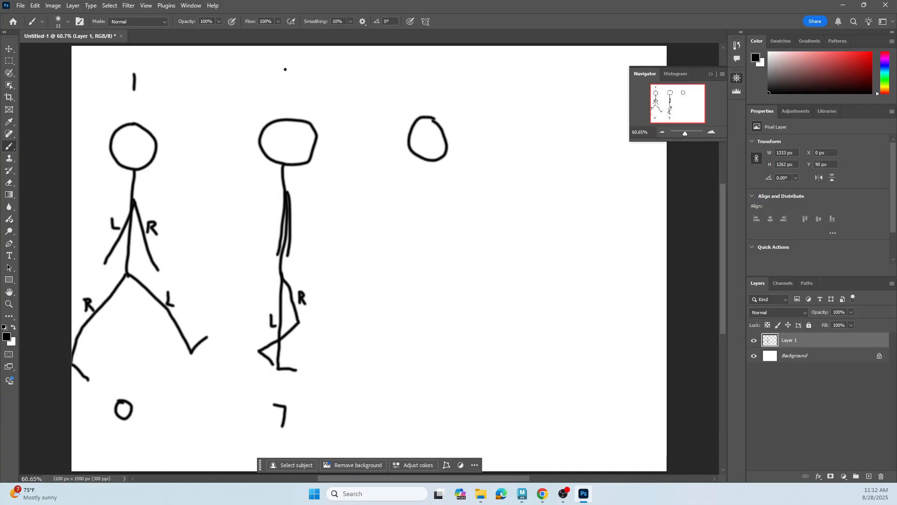
mouse_move(285, 69)
mouse_down()
mouse_move(289, 86)
mouse_move(305, 86)
mouse_up()
mouse_move(418, 68)
mouse_down()
mouse_move(427, 68)
mouse_move(429, 79)
mouse_move(412, 86)
mouse_up()
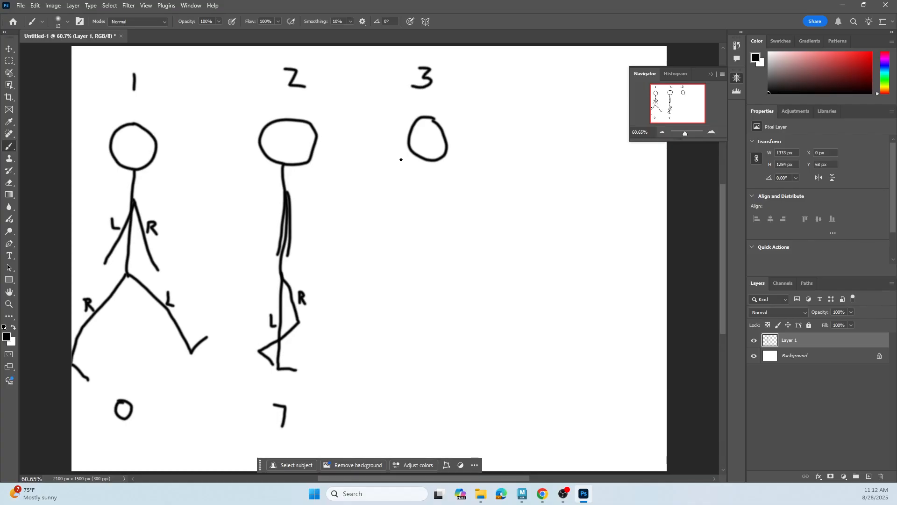
- Draw the third figure's torso, widely spread striding legs with feet, and two swinging arms
drag(427, 162, 424, 270)
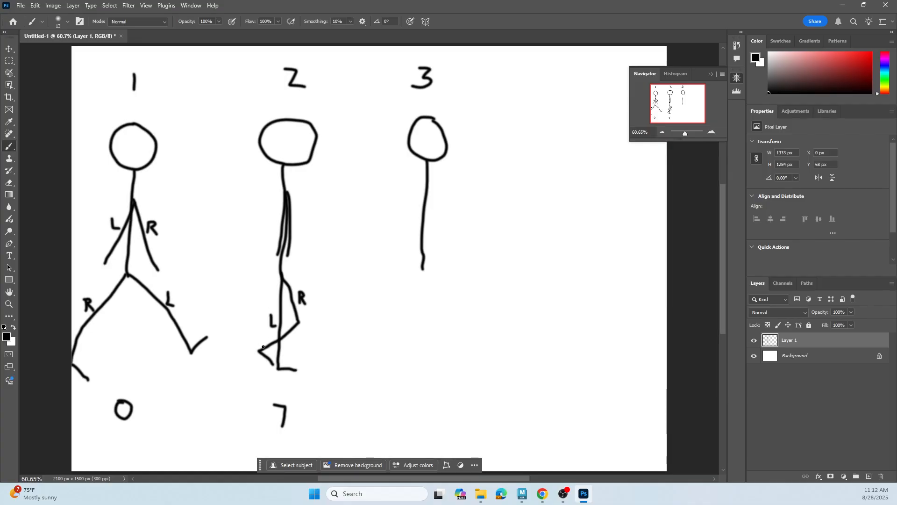
mouse_move(422, 271)
mouse_down()
mouse_move(469, 310)
mouse_move(502, 366)
mouse_move(517, 350)
mouse_up()
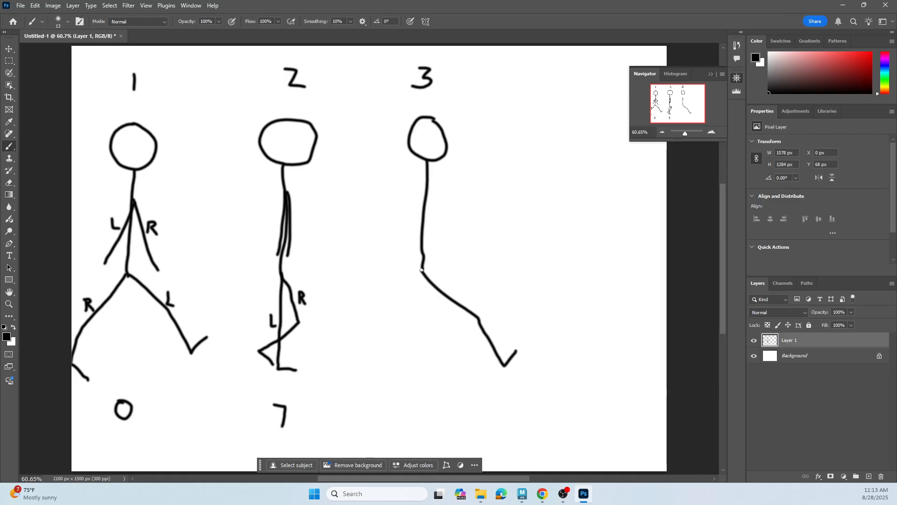
mouse_move(422, 270)
mouse_down()
mouse_move(343, 362)
mouse_move(363, 372)
mouse_up()
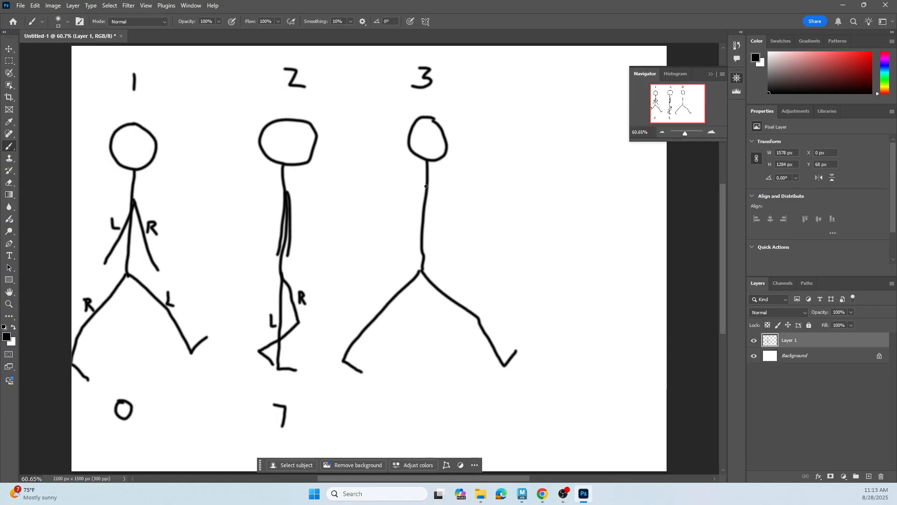
drag(429, 181, 455, 244)
drag(426, 186, 392, 240)
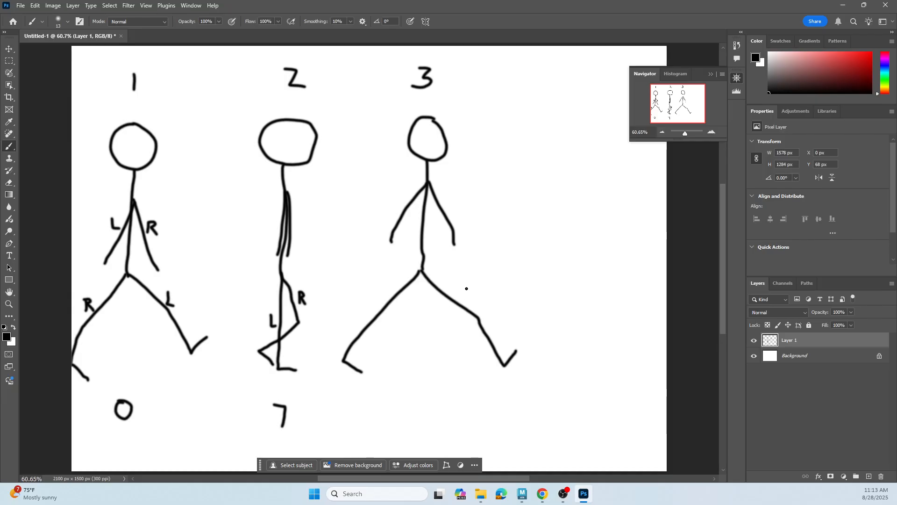
- Label the third figure's front leg and back arm R, its back leg and front arm L, and write 14 below it
drag(466, 289, 475, 302)
drag(369, 292, 377, 307)
drag(448, 206, 456, 212)
mouse_move(395, 194)
mouse_down()
mouse_move(396, 211)
mouse_move(401, 197)
mouse_move(402, 207)
mouse_up()
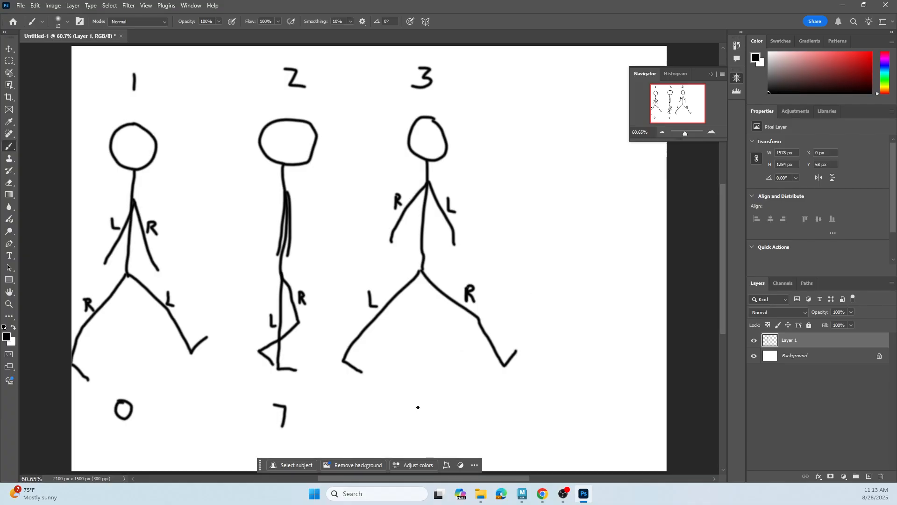
mouse_move(419, 405)
mouse_down()
mouse_move(418, 423)
mouse_move(434, 416)
mouse_move(436, 428)
mouse_up()
- Move the Navigator panel off the canvas and draw a fourth figure numbered 4, with head, torso, one straight leg and one bent leg
drag(696, 72, 739, 10)
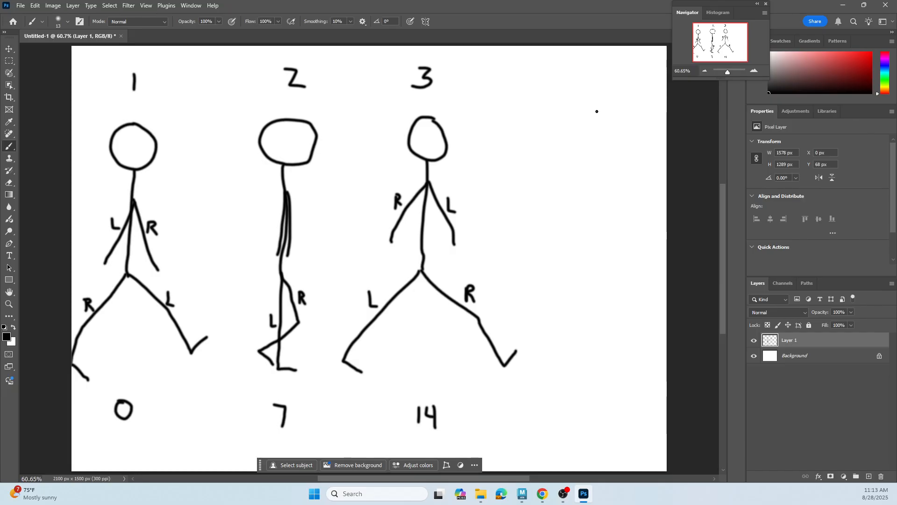
mouse_move(595, 109)
mouse_down()
mouse_move(574, 114)
mouse_move(563, 137)
mouse_move(589, 155)
mouse_move(609, 119)
mouse_move(593, 107)
mouse_up()
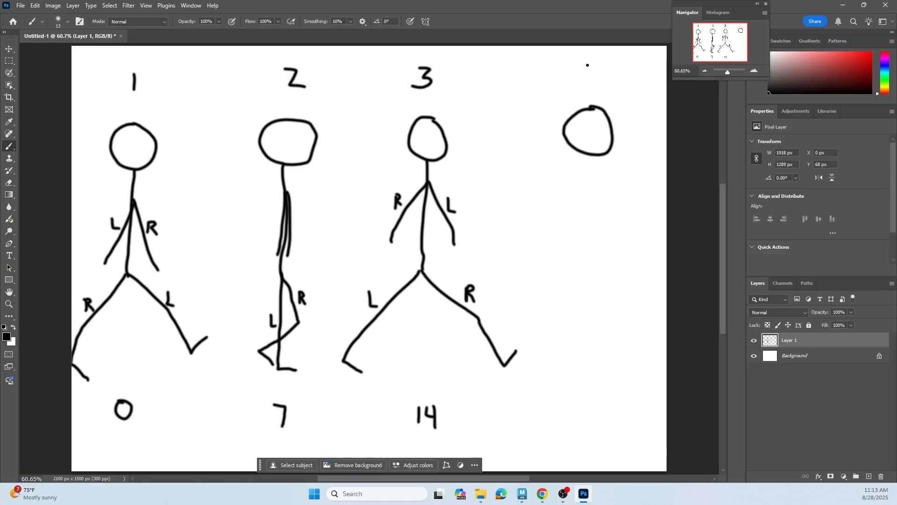
drag(587, 64, 601, 85)
drag(592, 157, 592, 272)
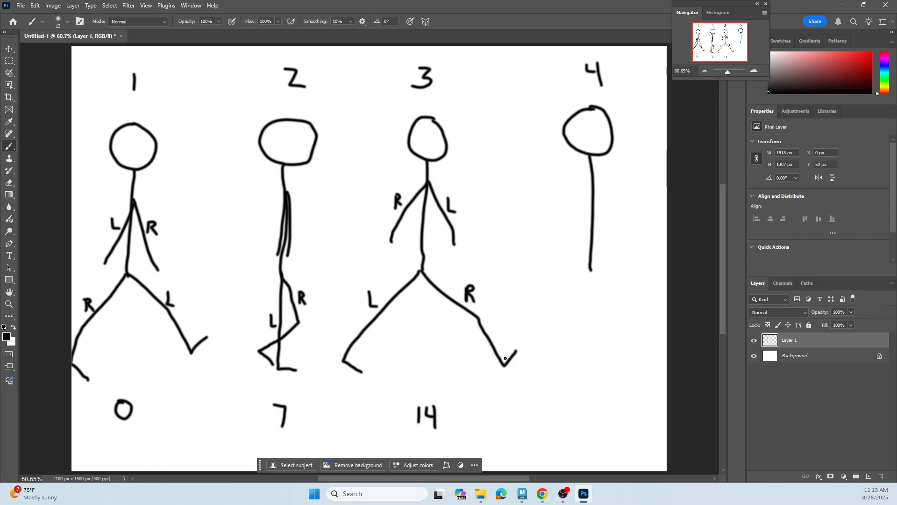
mouse_move(590, 267)
mouse_down()
mouse_move(593, 375)
mouse_move(619, 372)
mouse_up()
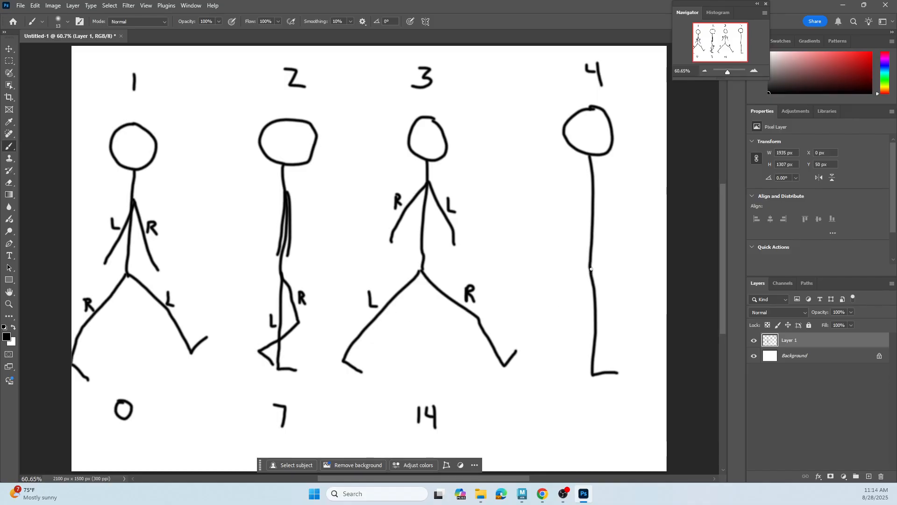
mouse_move(591, 267)
mouse_down()
mouse_move(613, 320)
mouse_move(574, 360)
mouse_move(583, 371)
mouse_up()
- Add two hanging arms to the fourth figure, label its legs and arms L and R, and write 21 below it
mouse_move(615, 284)
mouse_down()
mouse_move(614, 299)
mouse_move(622, 298)
mouse_move(582, 316)
mouse_move(585, 306)
mouse_move(592, 314)
mouse_up()
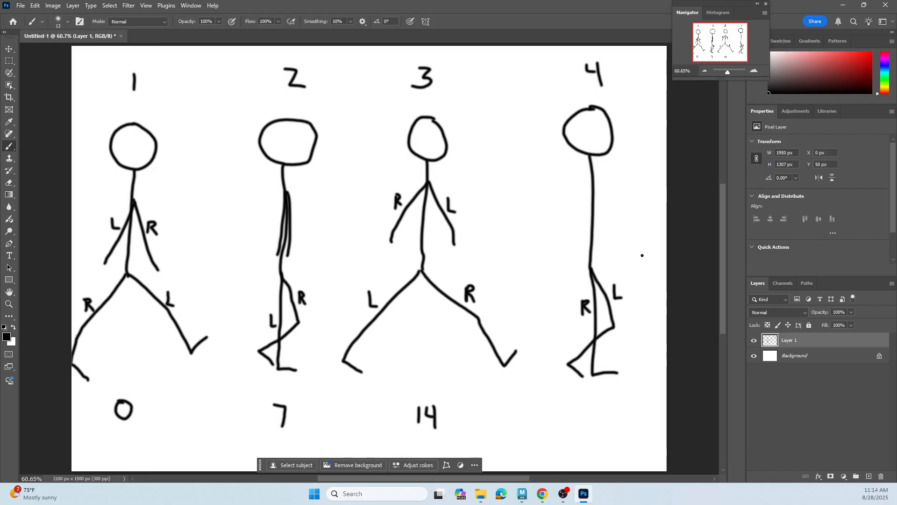
mouse_move(594, 183)
mouse_down()
mouse_move(603, 242)
mouse_move(592, 196)
mouse_move(582, 242)
mouse_up()
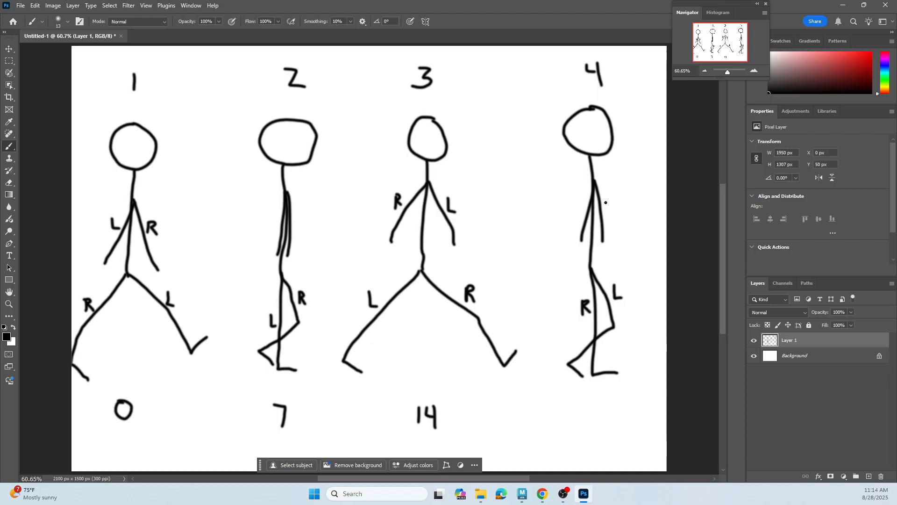
mouse_move(605, 199)
mouse_down()
mouse_move(613, 213)
mouse_move(578, 209)
mouse_move(585, 213)
mouse_up()
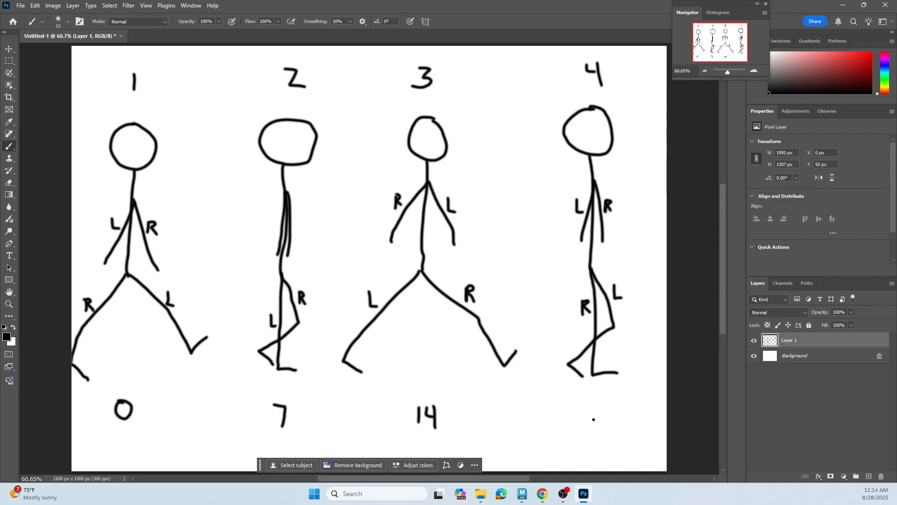
mouse_move(571, 409)
mouse_down()
mouse_move(584, 409)
mouse_move(577, 422)
mouse_move(602, 424)
mouse_up()
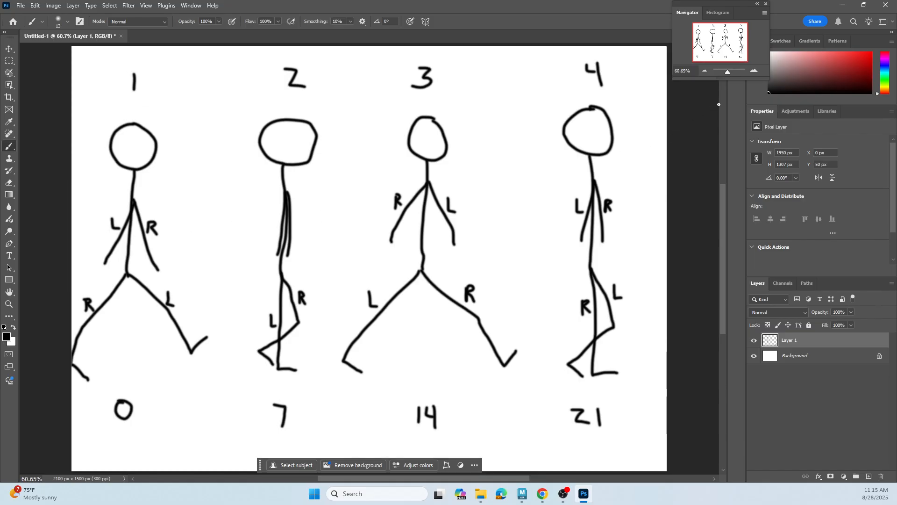
- Switch to Maya and open SammyCharacterModelRigFinished.mb from the Downloads folder, accepting the student version notice
click(844, 9)
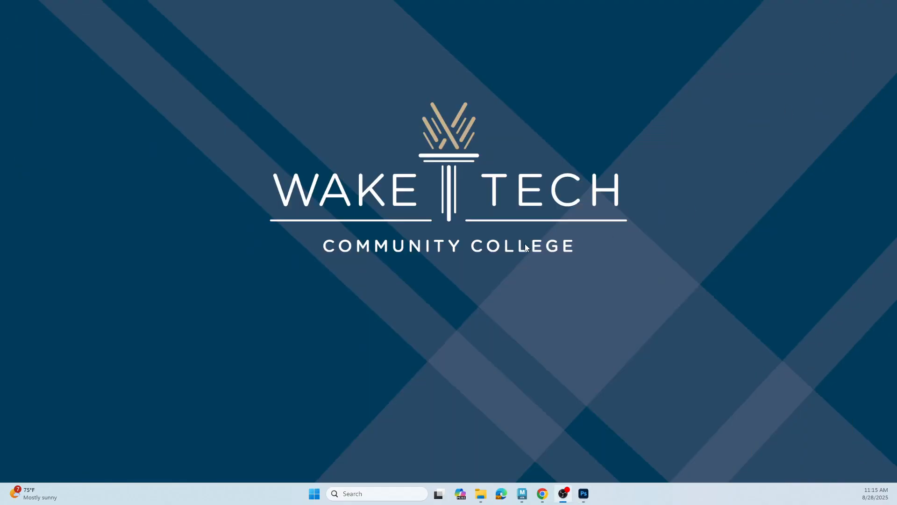
click(522, 493)
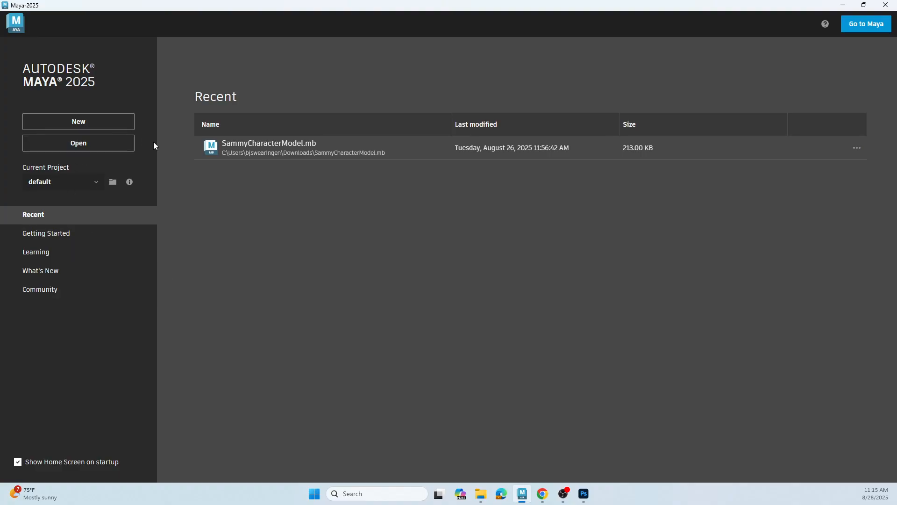
click(79, 144)
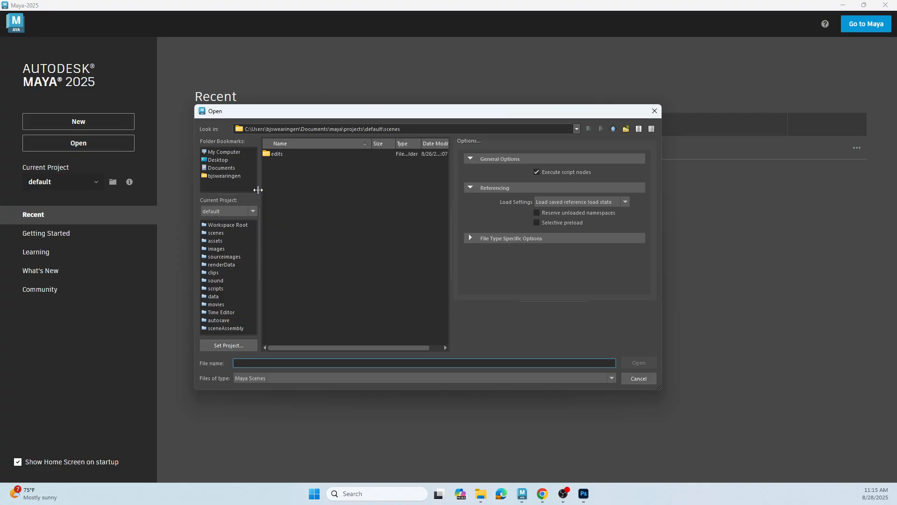
click(224, 176)
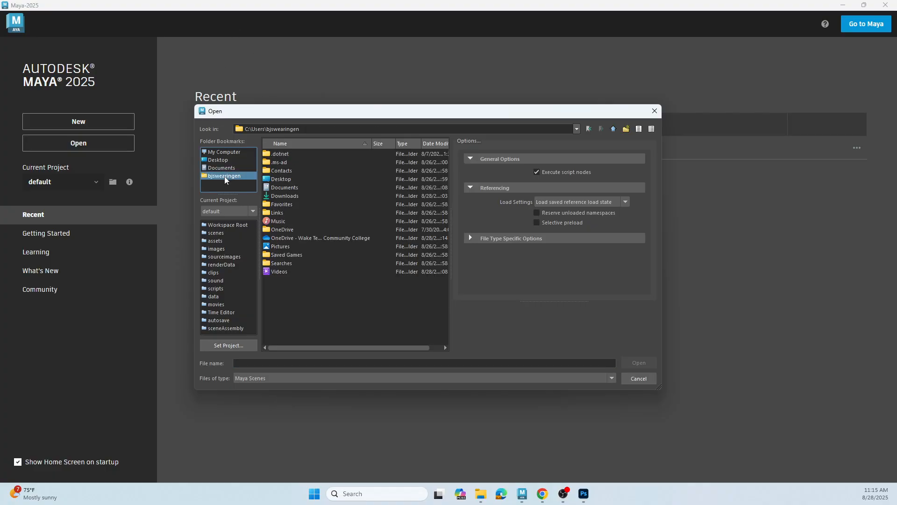
double_click(290, 196)
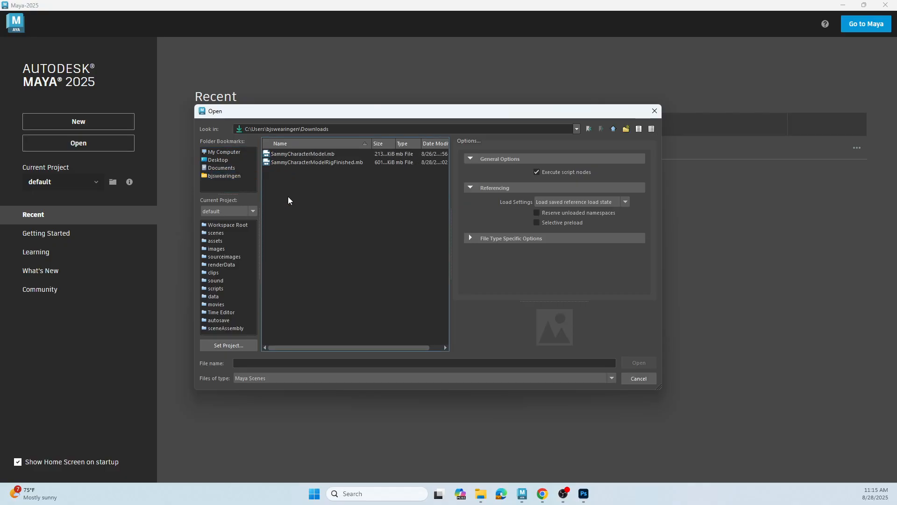
double_click(324, 162)
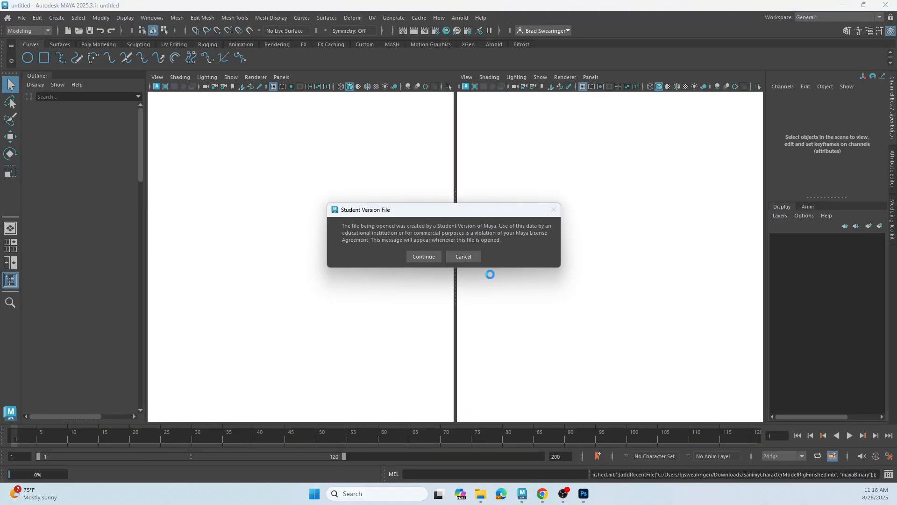
click(424, 257)
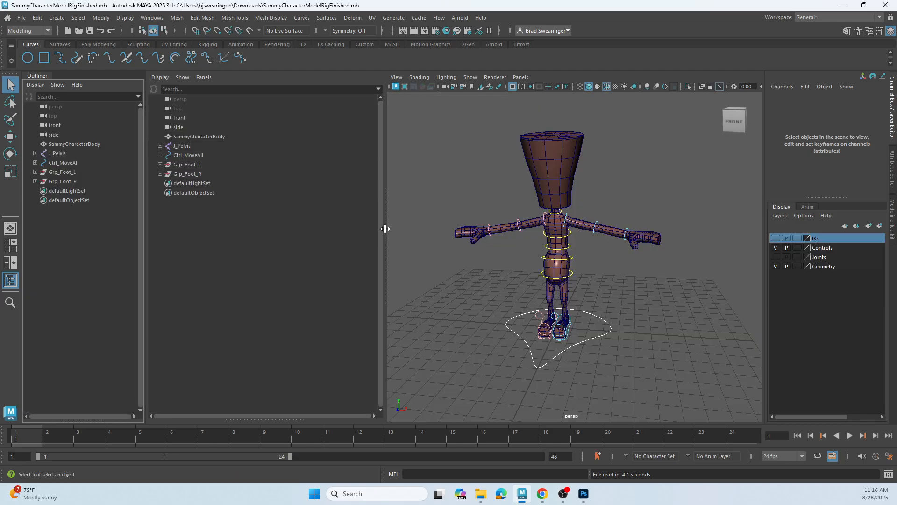
- Narrow the outliner panel beside the perspective view to give the character rig more viewing room
drag(385, 228, 240, 236)
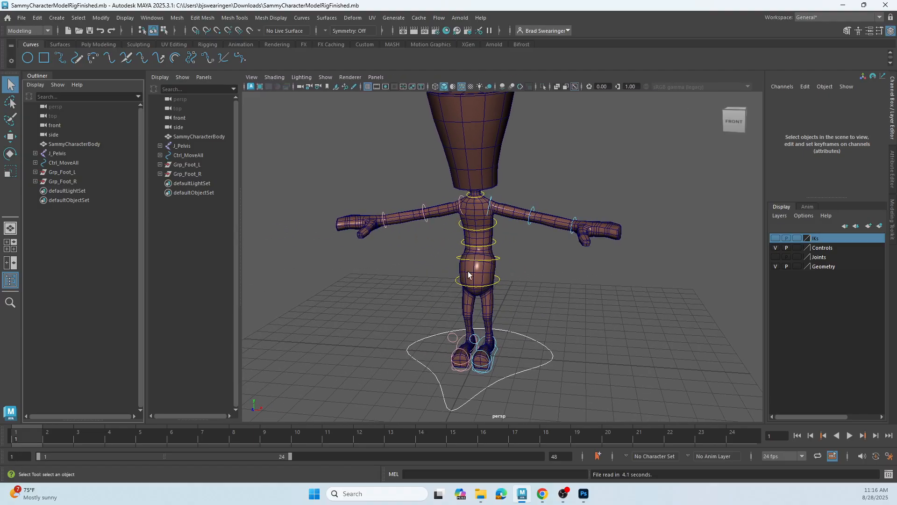
alt+drag(537, 273, 412, 303)
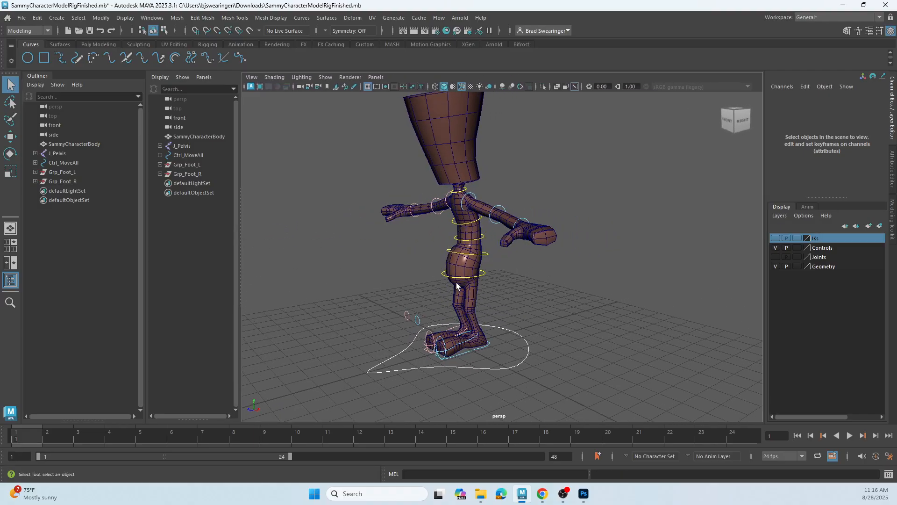
alt+middle_drag(411, 304, 470, 248)
alt+middle_drag(495, 283, 483, 286)
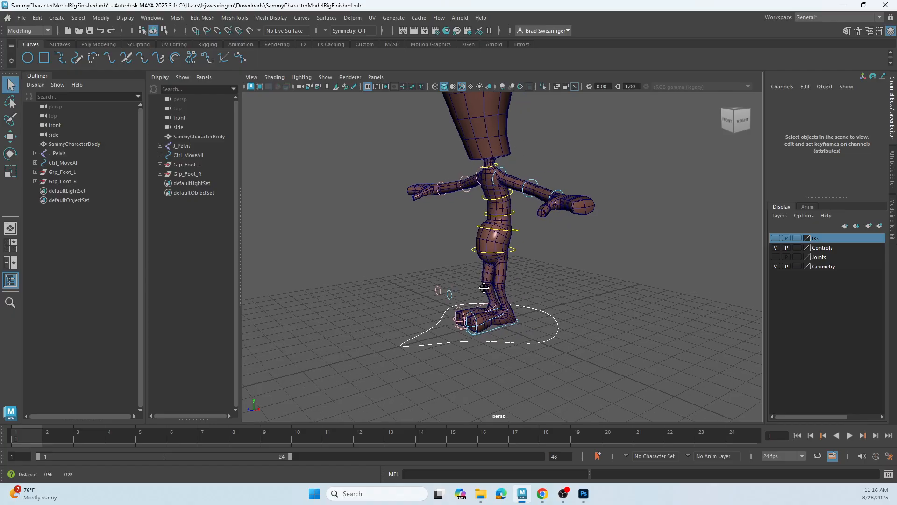
- Try moving the left foot control about 1.2 units up and then freely in a plane, undoing each move
click(500, 330)
key(w)
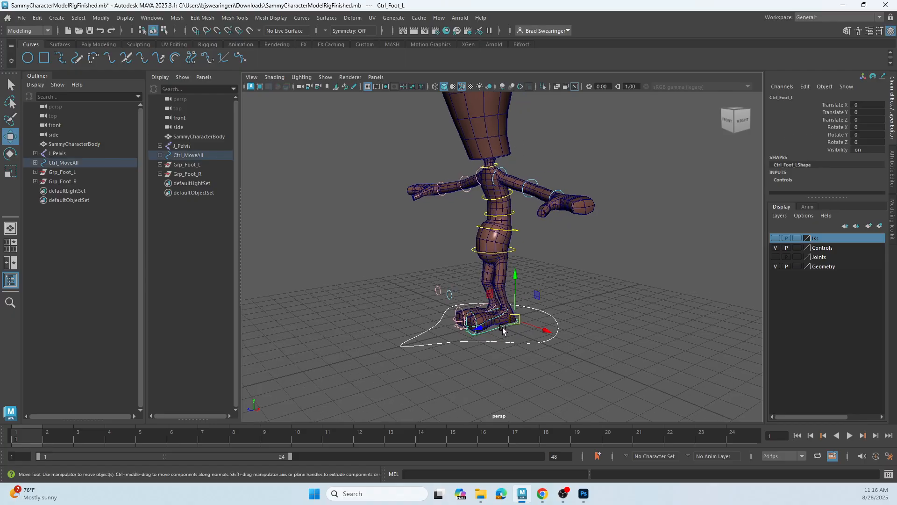
drag(517, 279, 518, 257)
key(ctrl+z)
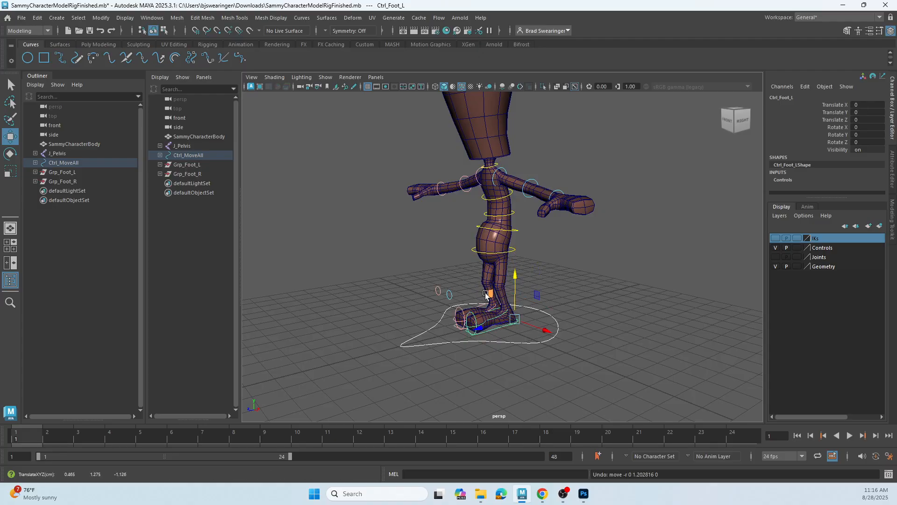
mouse_move(490, 295)
mouse_down()
mouse_move(451, 286)
mouse_move(499, 283)
mouse_move(486, 306)
mouse_up()
key(ctrl+z)
- Try rotating the left peel-heel control Ctrl_PeelHeel_L about 47 degrees in X, then undo the rotation
scroll(480, 340, up, 5)
alt+drag(480, 341, 473, 259)
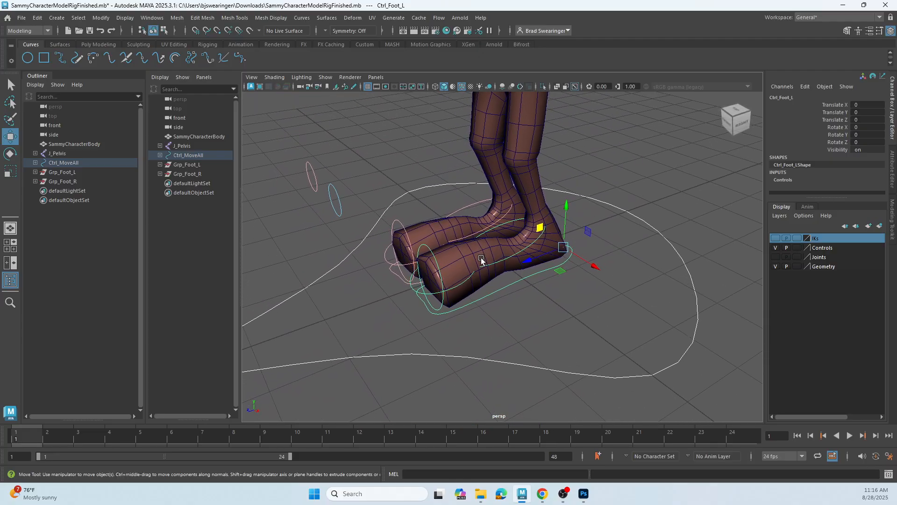
click(507, 260)
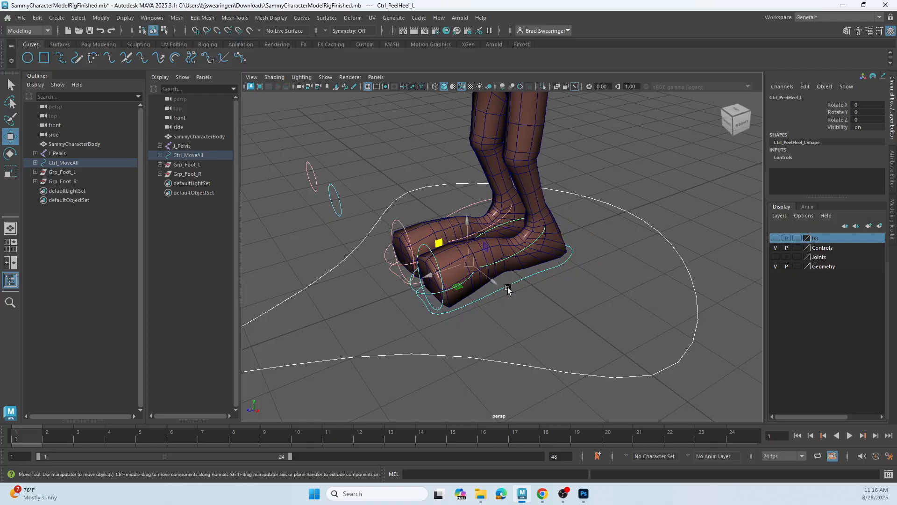
alt+drag(496, 320, 498, 293)
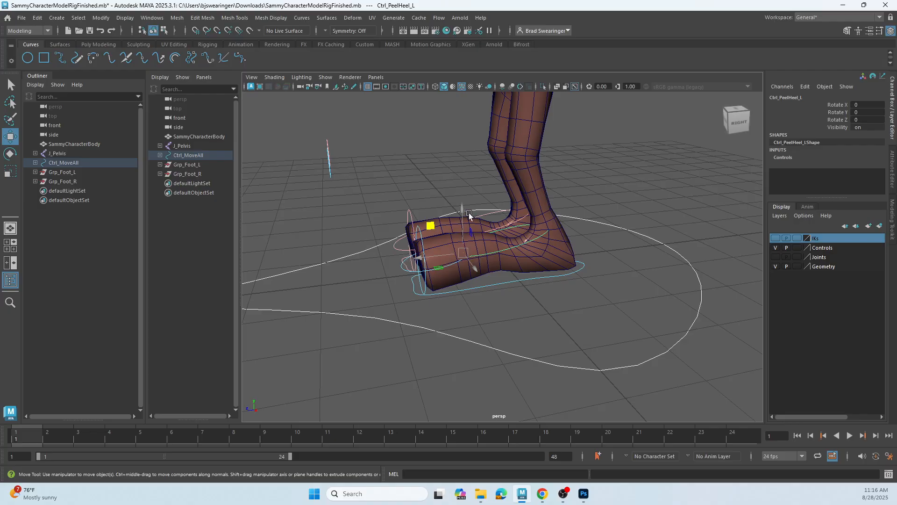
alt+drag(456, 256, 486, 263)
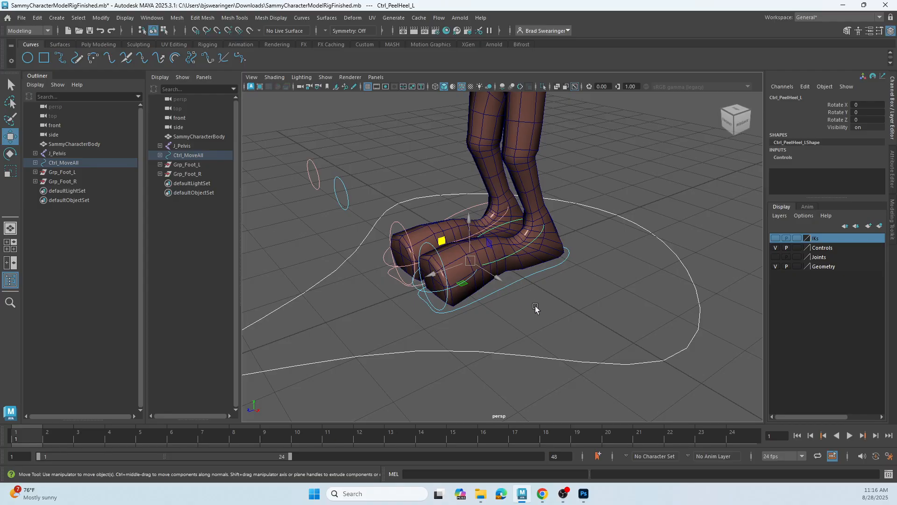
alt+drag(535, 309, 526, 306)
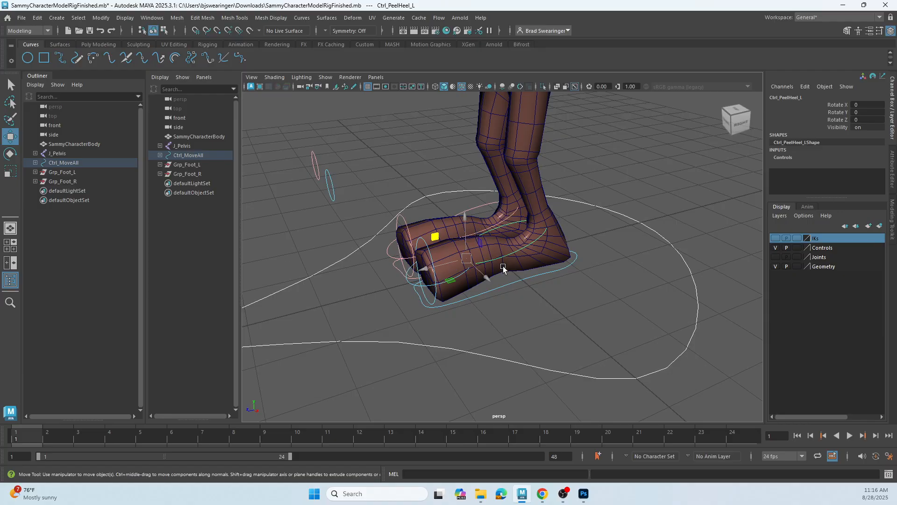
key(e)
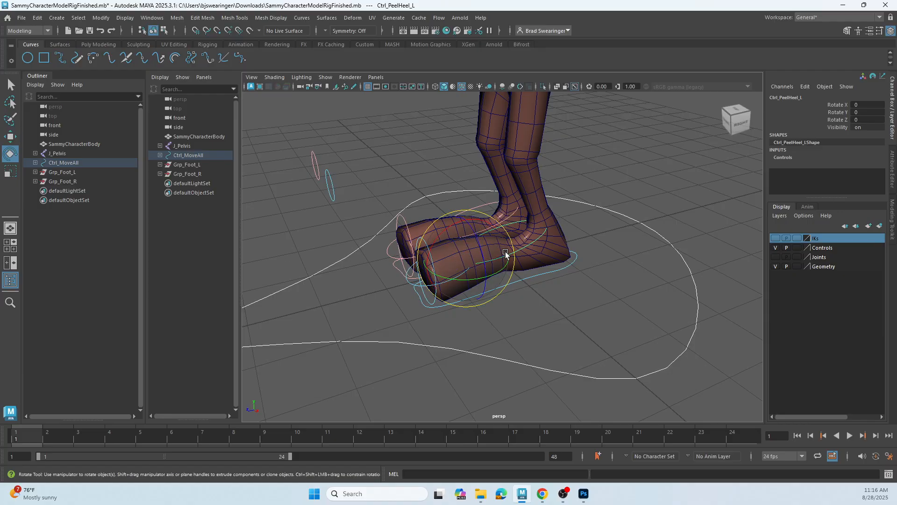
drag(448, 230, 459, 271)
key(ctrl+z)
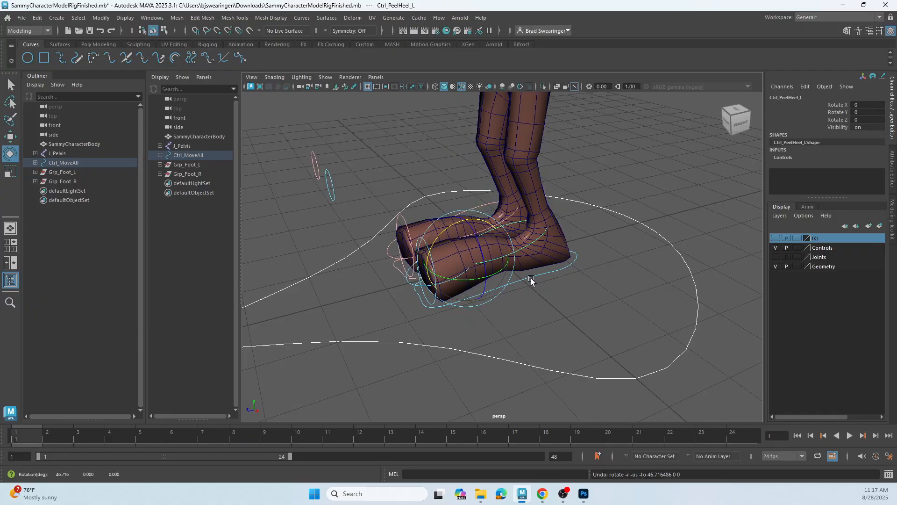
- Try rotating the left toe-tap control Ctrl_ToeTap_L about -58 degrees in X, then undo it and clear the selection
click(509, 287)
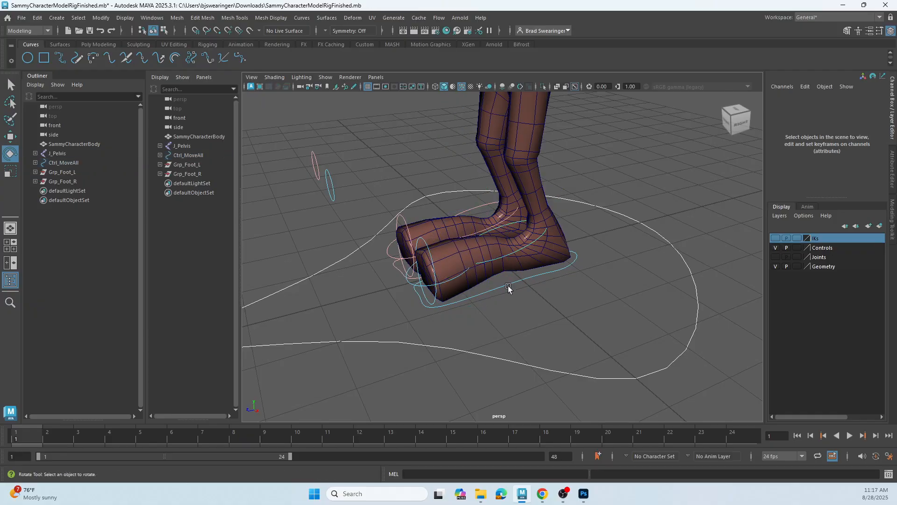
click(448, 281)
drag(438, 234, 481, 234)
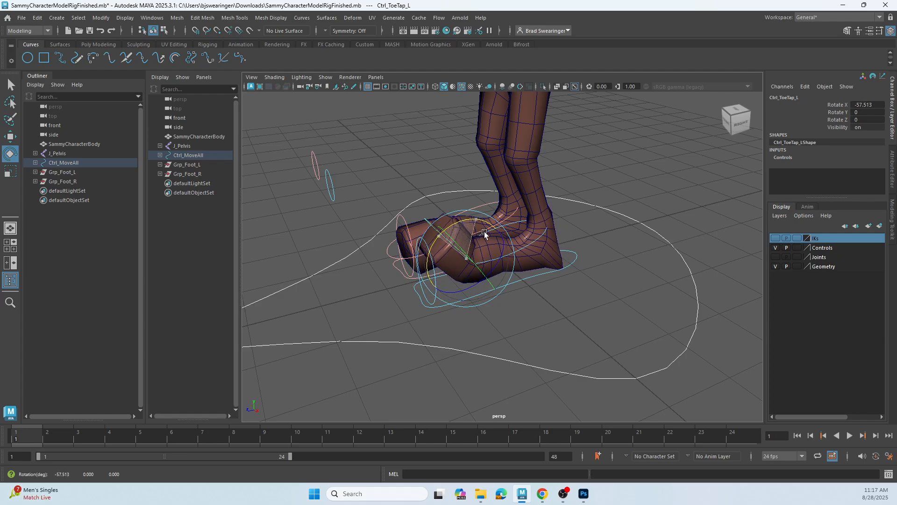
key(ctrl+z)
click(468, 314)
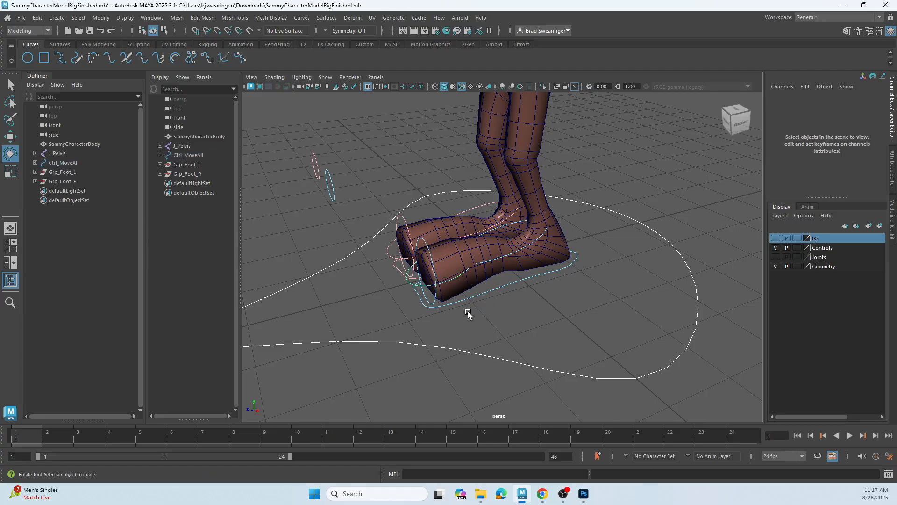
- Try rotating the control at the tip of the left foot about 76 degrees in X, then undo it and deselect
click(432, 260)
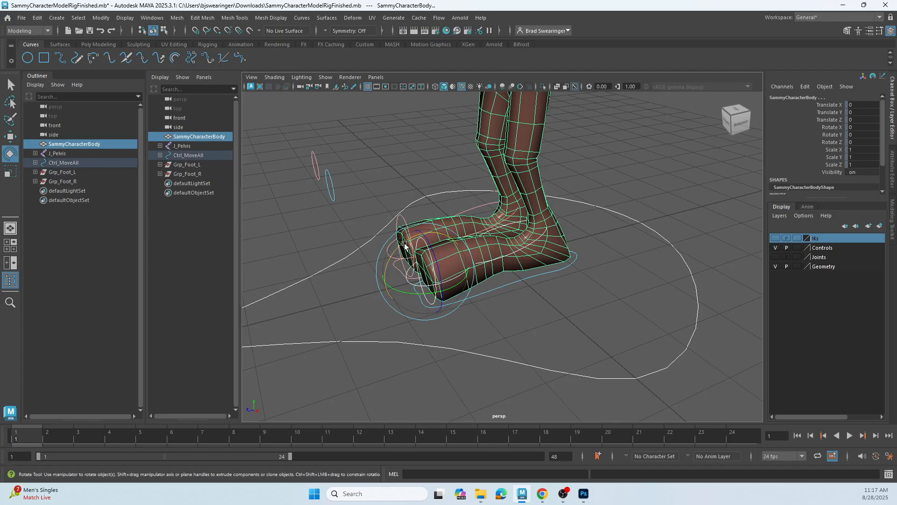
drag(405, 244, 423, 294)
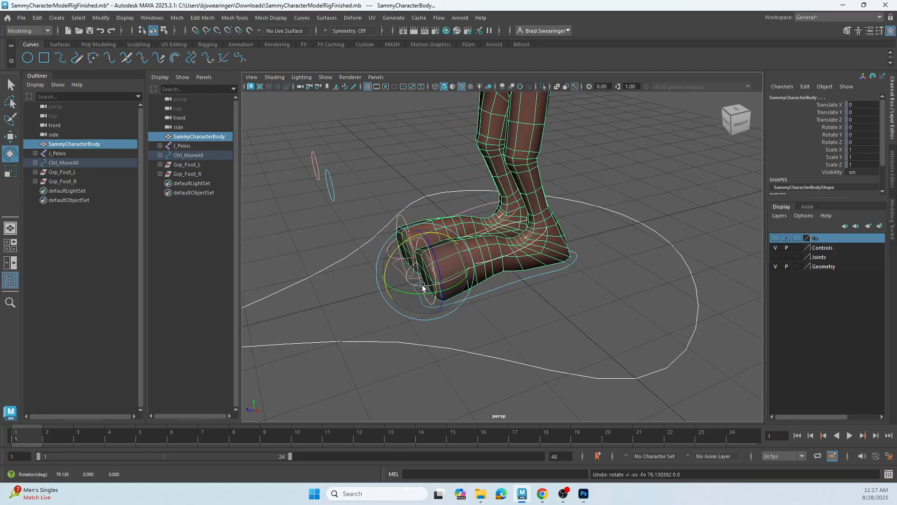
click(536, 307)
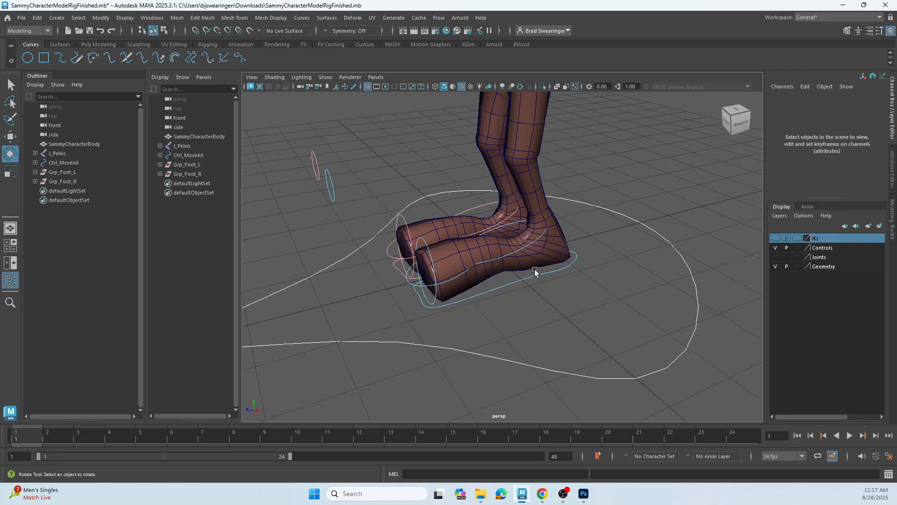
- Try the left heel peel again by rotating Ctrl_PeelHeel_L about 34 degrees in X, and undo it
click(521, 253)
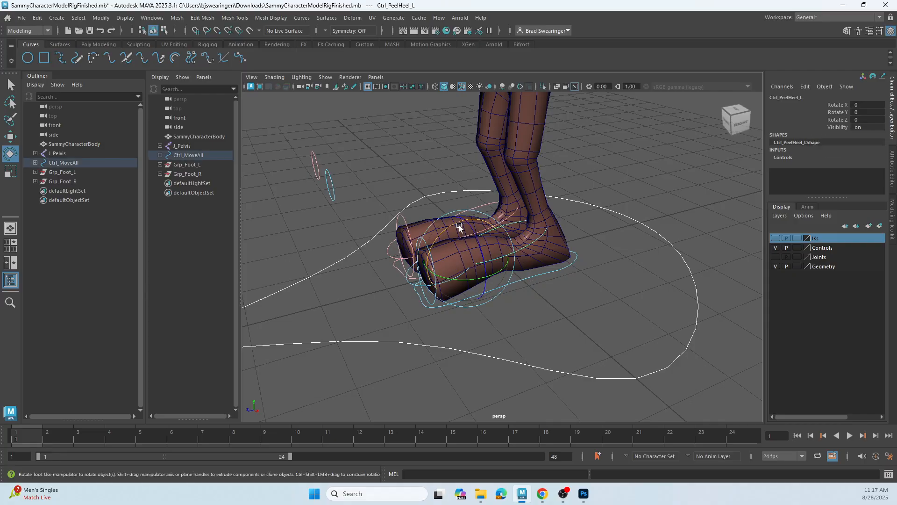
drag(455, 227, 458, 259)
key(ctrl+z)
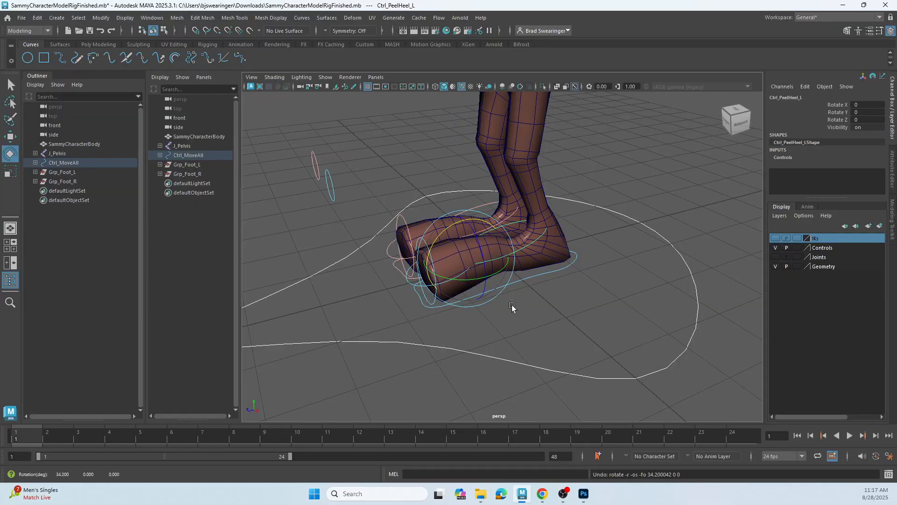
key(ctrl+z)
- Try the left toe tap again by rotating Ctrl_ToeTap_L about -42 degrees in X, undo it and deselect
click(456, 280)
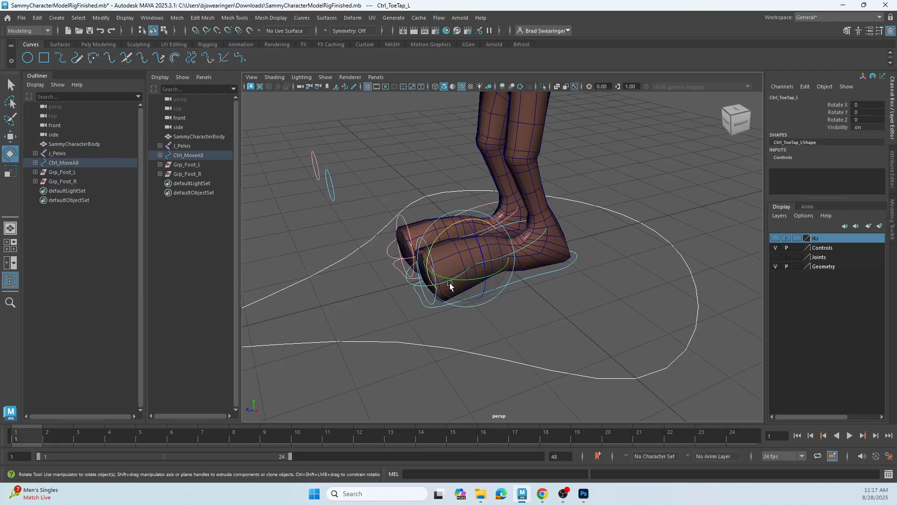
drag(450, 230, 482, 226)
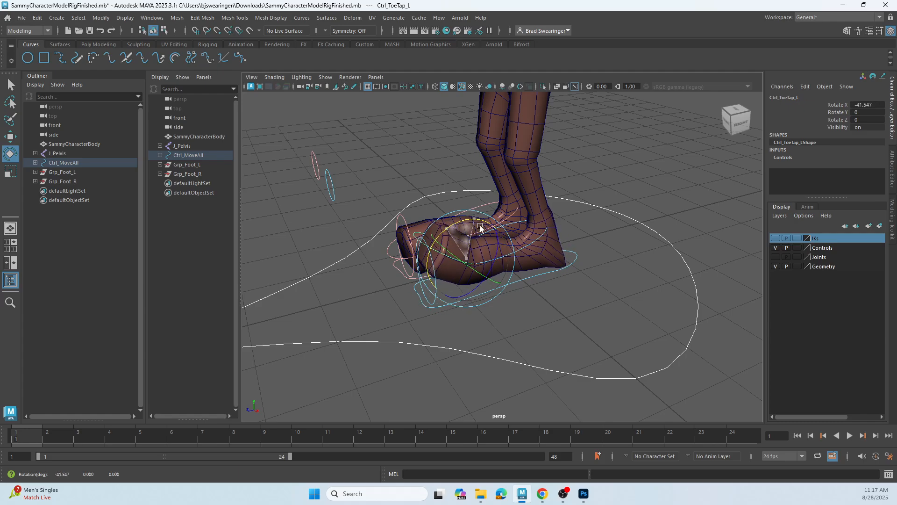
key(ctrl+z)
click(434, 318)
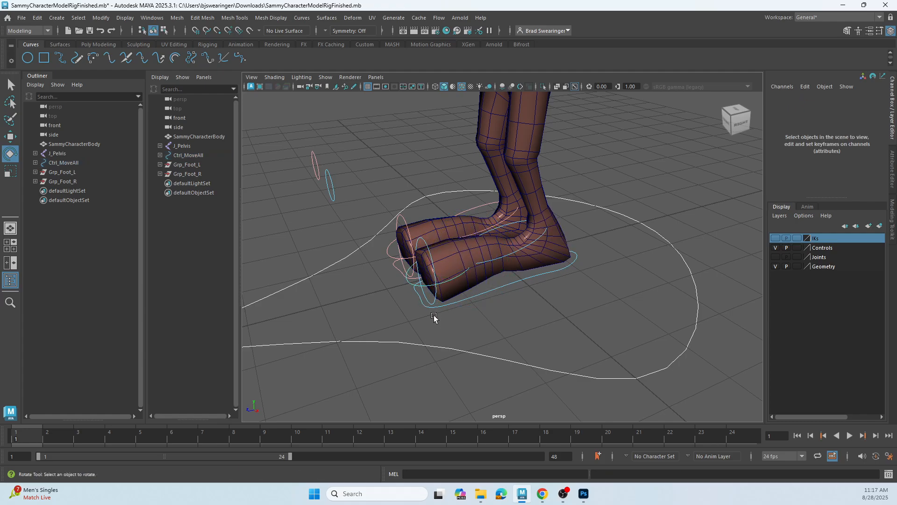
- Try rotating the left tippy-toe control Ctrl_TippyToe_L about 66 degrees in X, then undo it and clear the selection
click(434, 304)
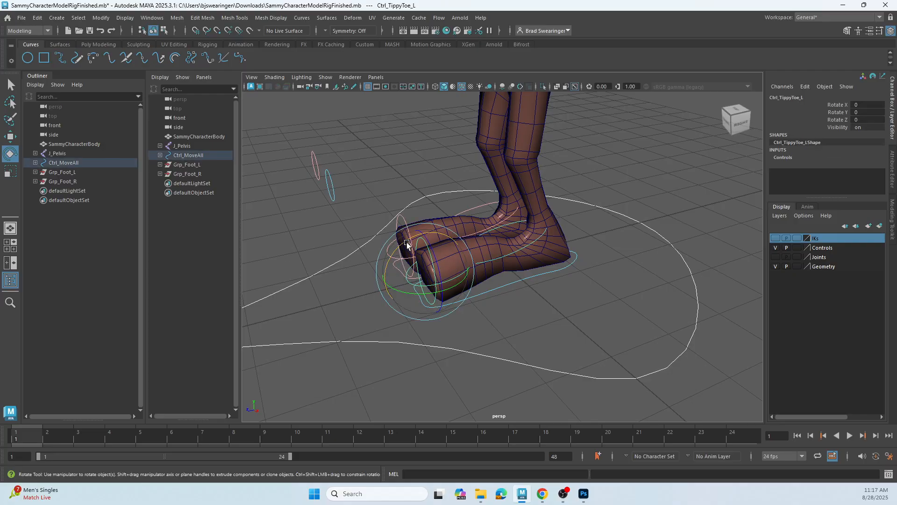
drag(403, 249, 402, 288)
key(ctrl+z)
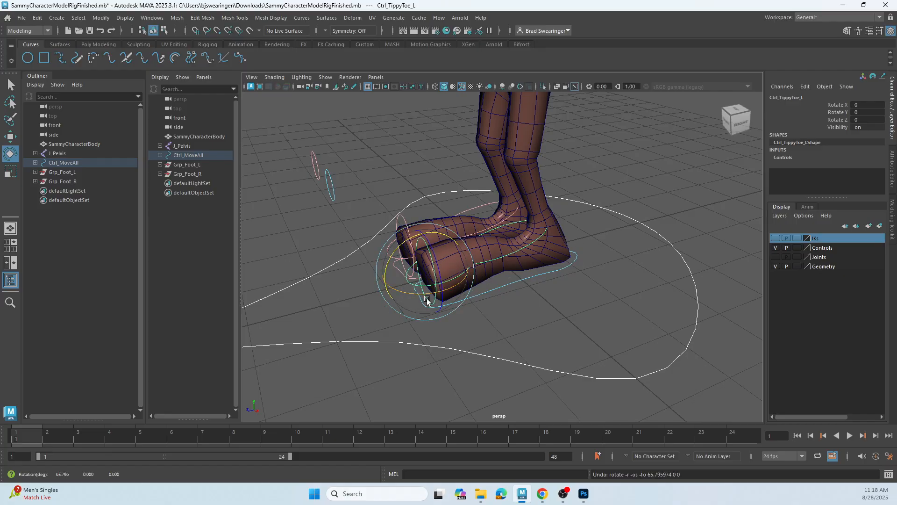
click(582, 310)
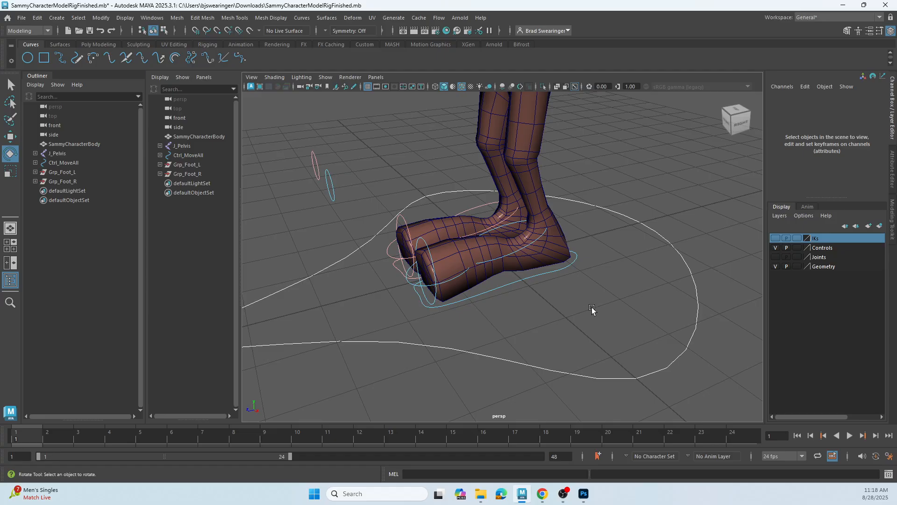
- Replace the outliner and perspective arrangement with a single perspective view, then apply the Three Panes Split Left layout
scroll(591, 309, down, 5)
alt+middle_drag(514, 322, 562, 319)
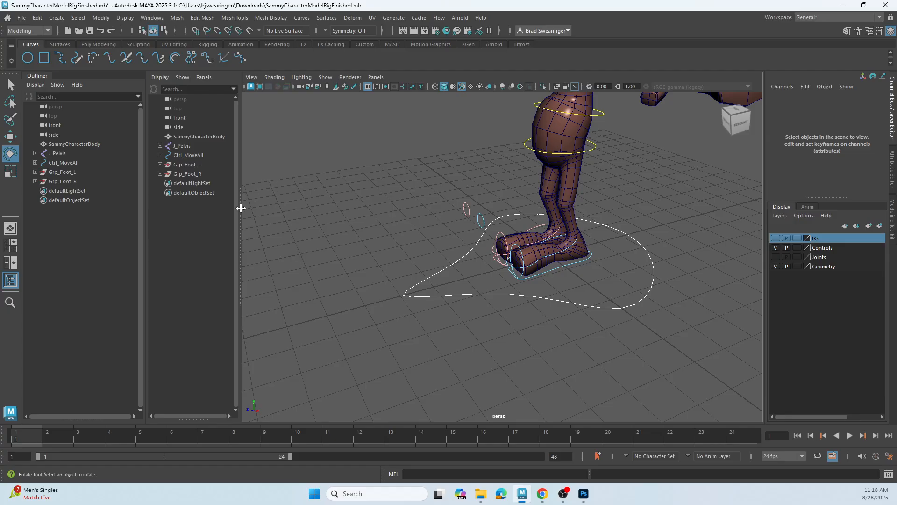
drag(241, 208, 333, 214)
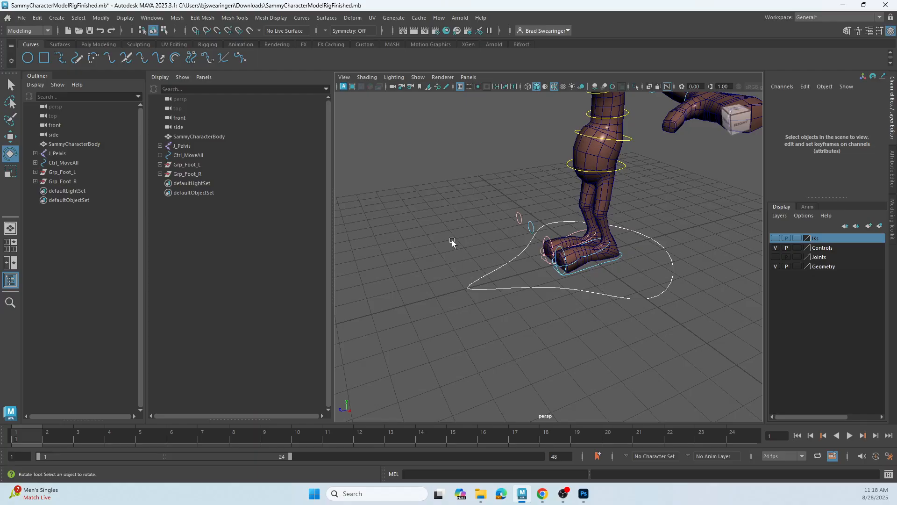
click(10, 228)
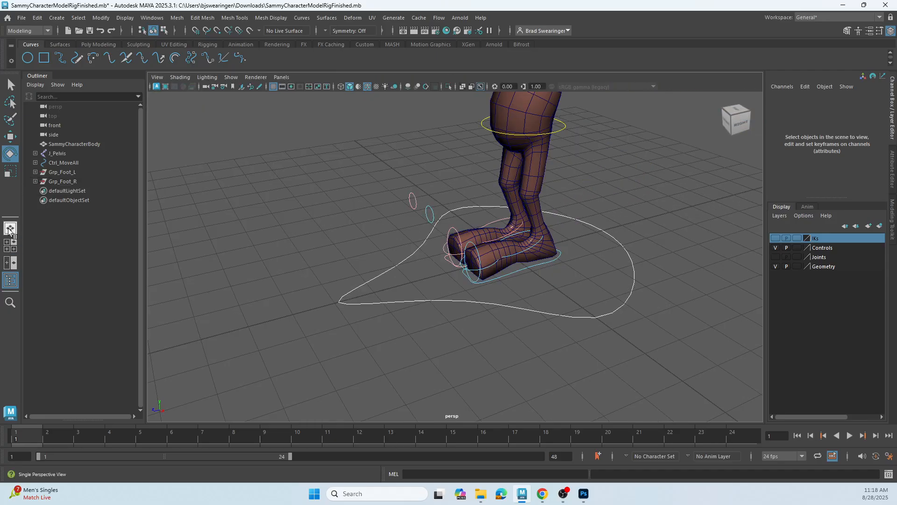
click(282, 78)
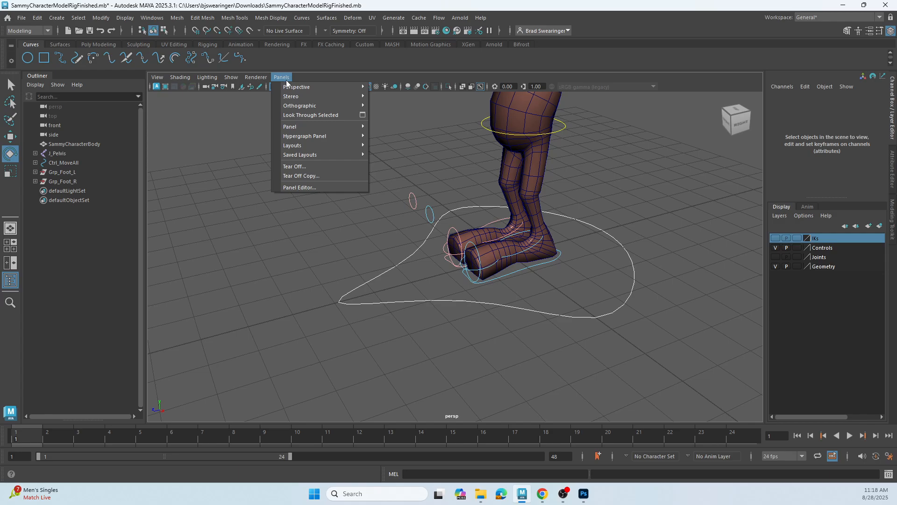
mouse_move(326, 155)
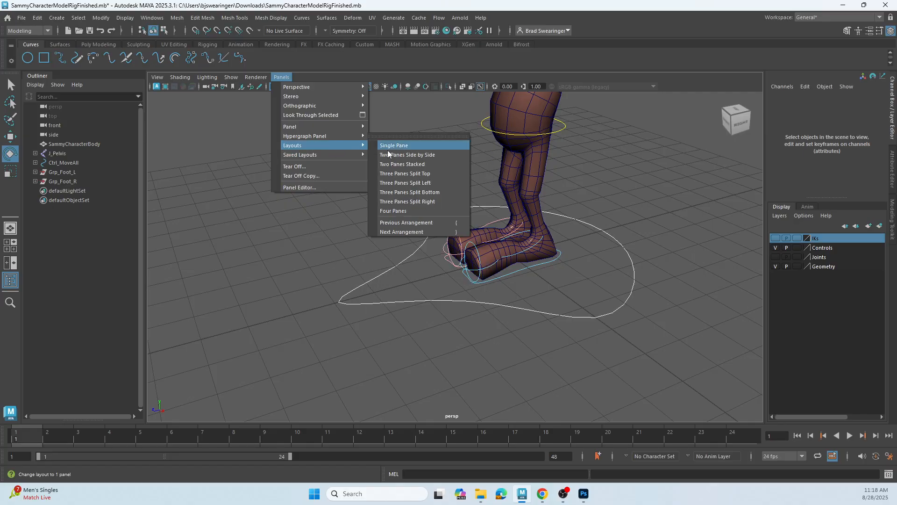
click(414, 183)
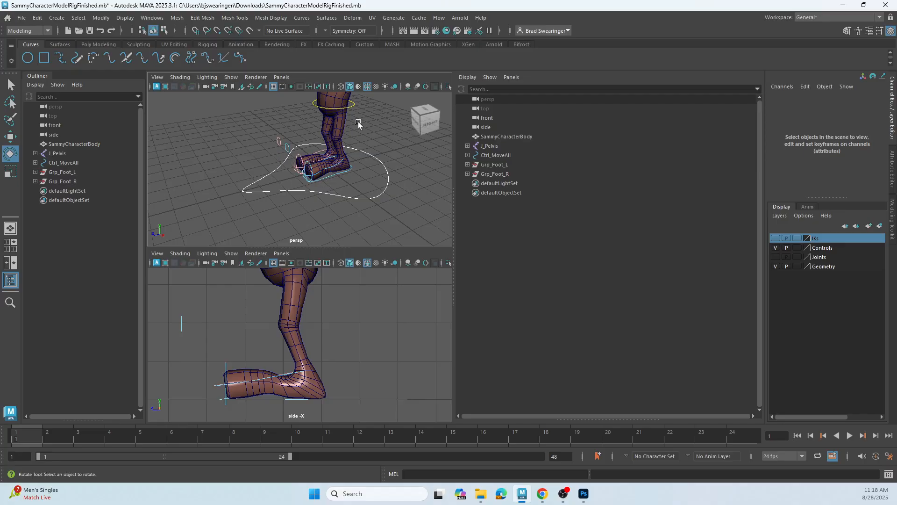
- Show the orthographic front view in the pane above the side view
click(281, 77)
mouse_move(289, 96)
mouse_move(315, 107)
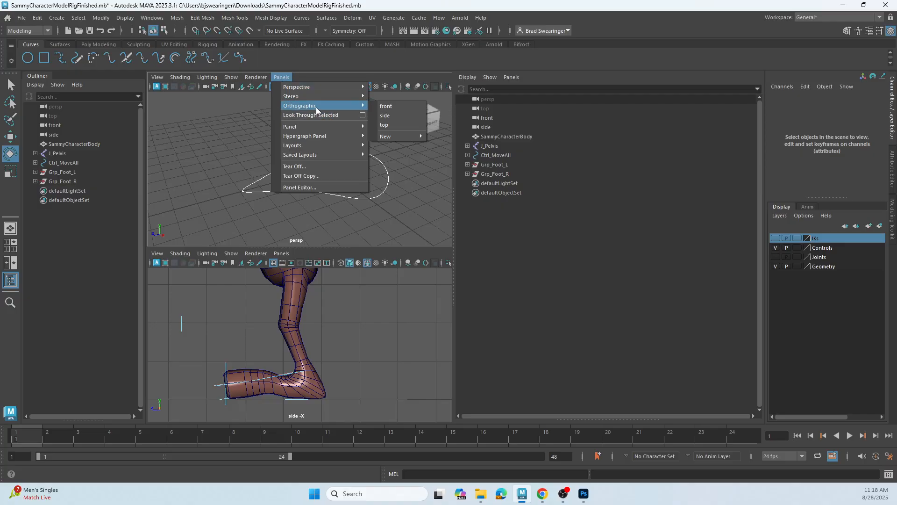
click(410, 105)
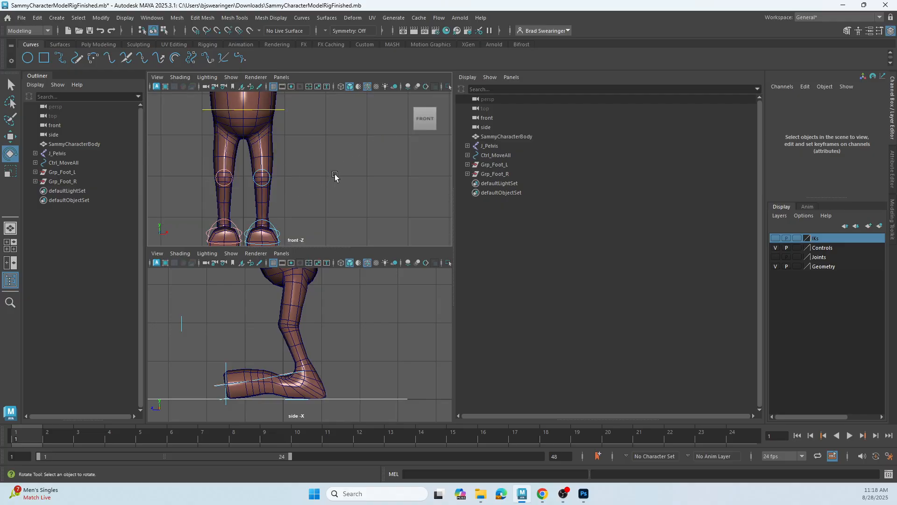
- Replace the outliner in the large pane with the perspective view, fitting more of the character into each pane
click(512, 77)
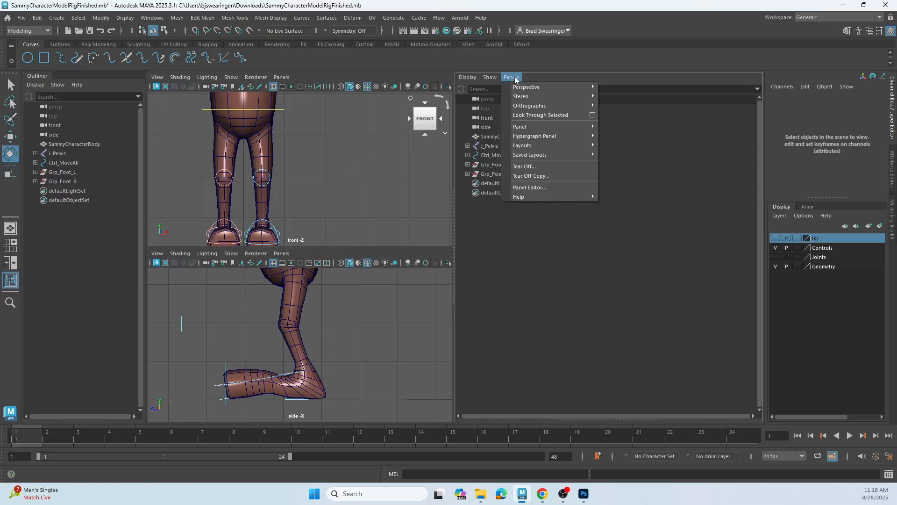
mouse_move(546, 88)
click(615, 88)
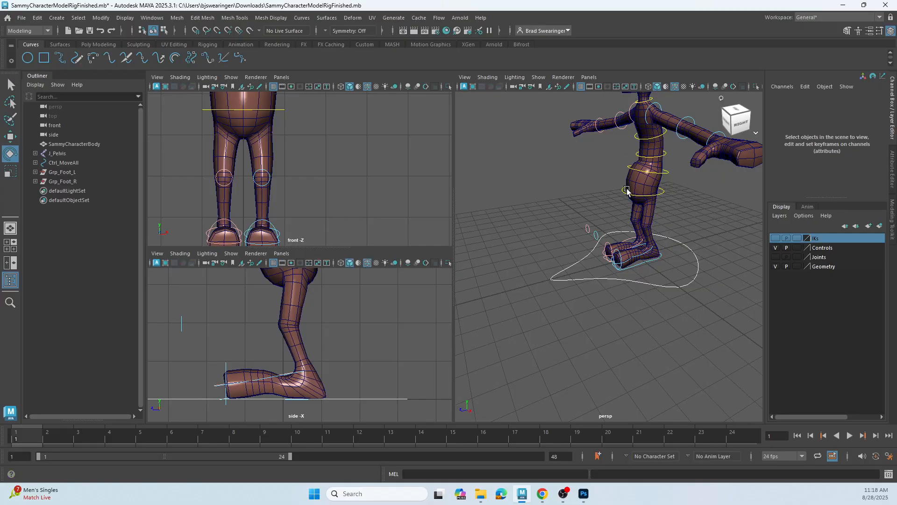
alt+drag(638, 192, 612, 241)
scroll(290, 299, down, 4)
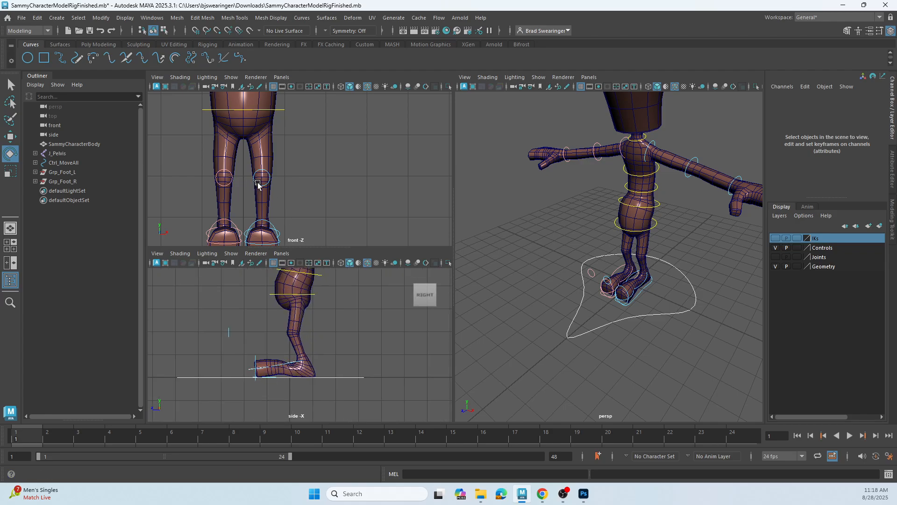
scroll(258, 185, down, 6)
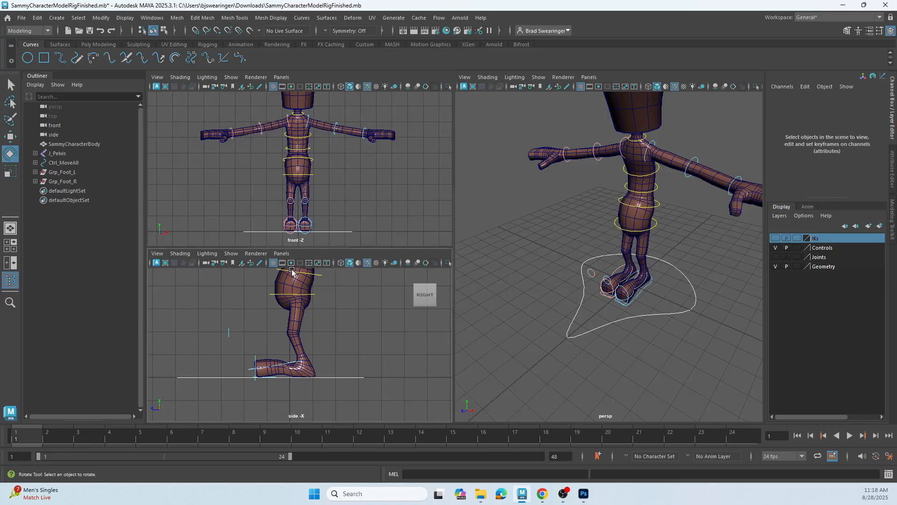
- Reframe the side and perspective views, check the walk cycle sketch in Photoshop, and return to Maya
alt+middle_drag(282, 301, 282, 312)
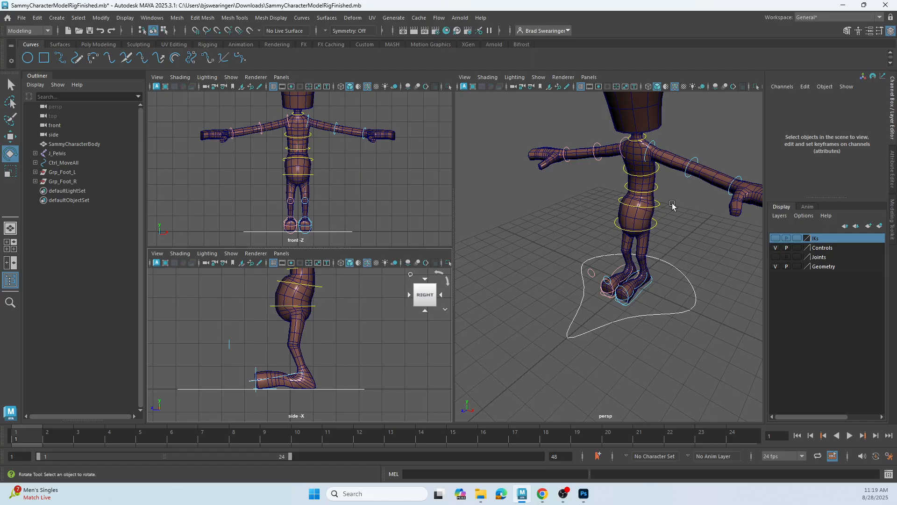
alt+drag(673, 206, 605, 293)
click(583, 495)
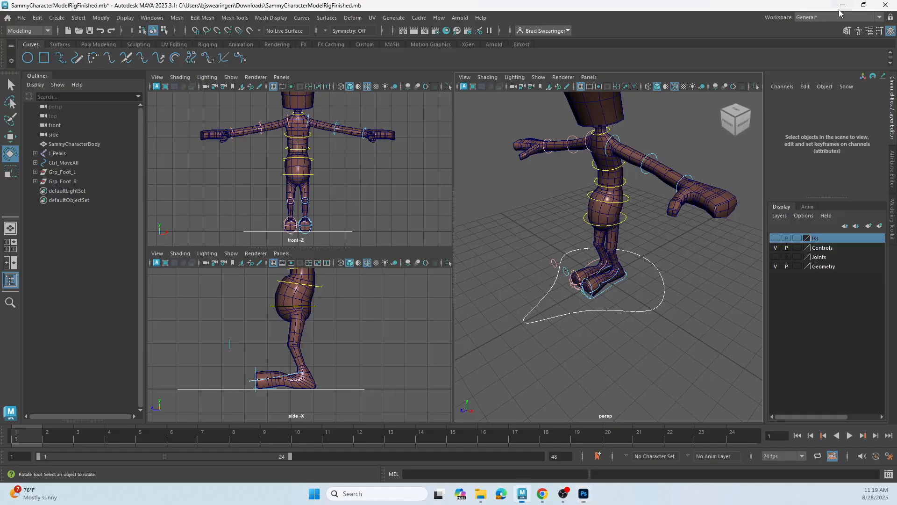
click(843, 4)
- Set the scene's playback frame rate to 30 fps
click(801, 457)
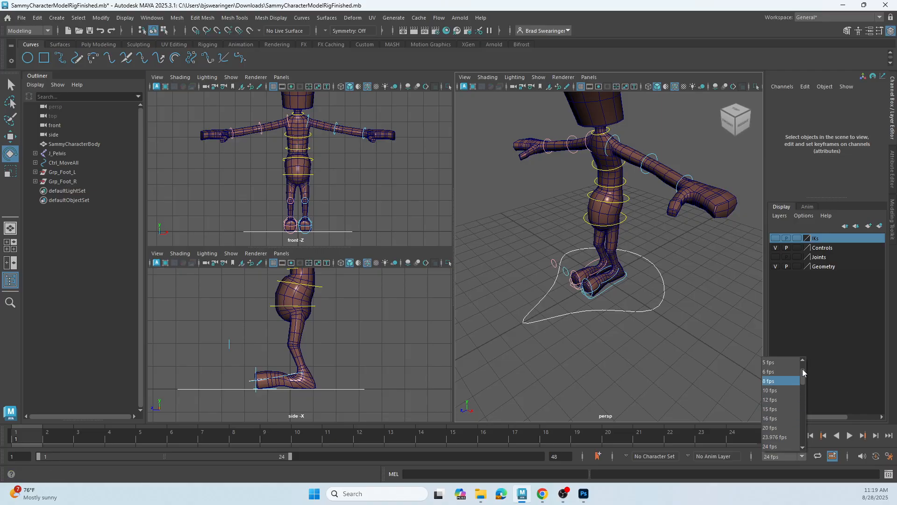
drag(803, 372, 803, 386)
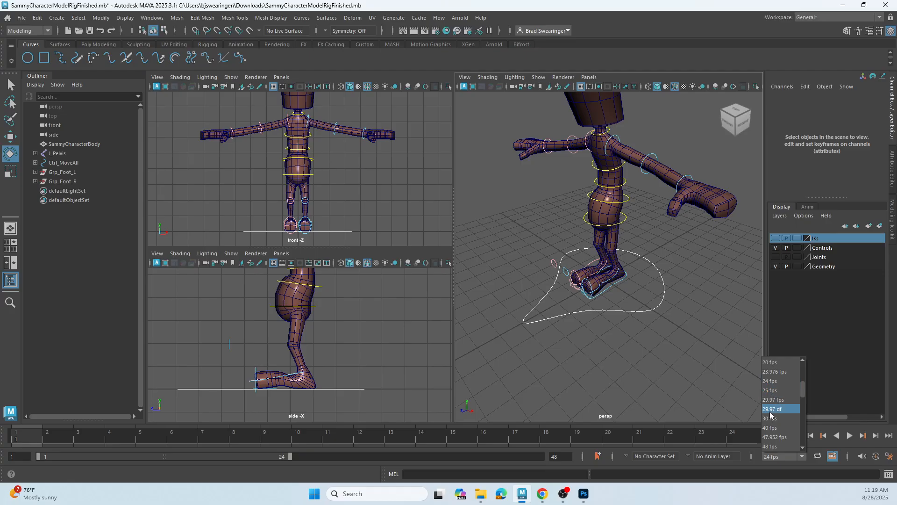
click(781, 418)
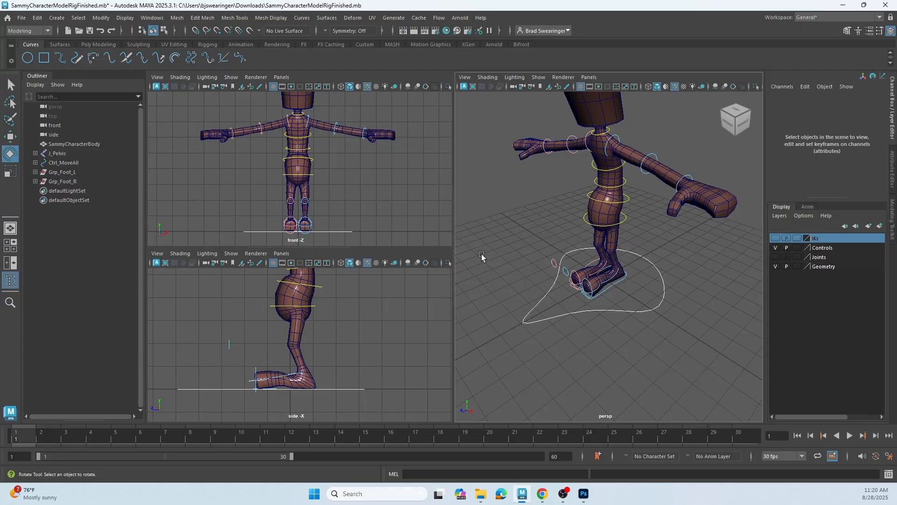
- Select the left foot control Ctrl_Foot_L, try rotating it about -4.6 degrees in X, and undo the rotation
alt+drag(617, 290, 598, 292)
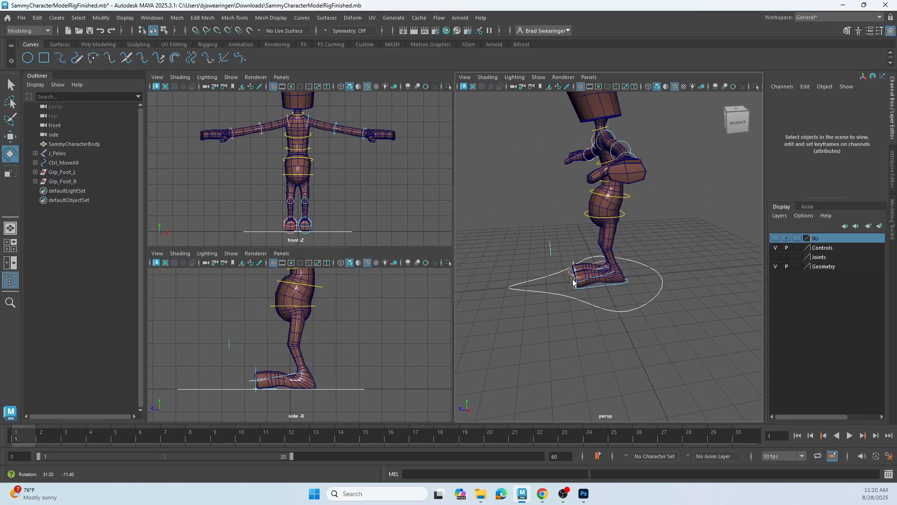
click(605, 277)
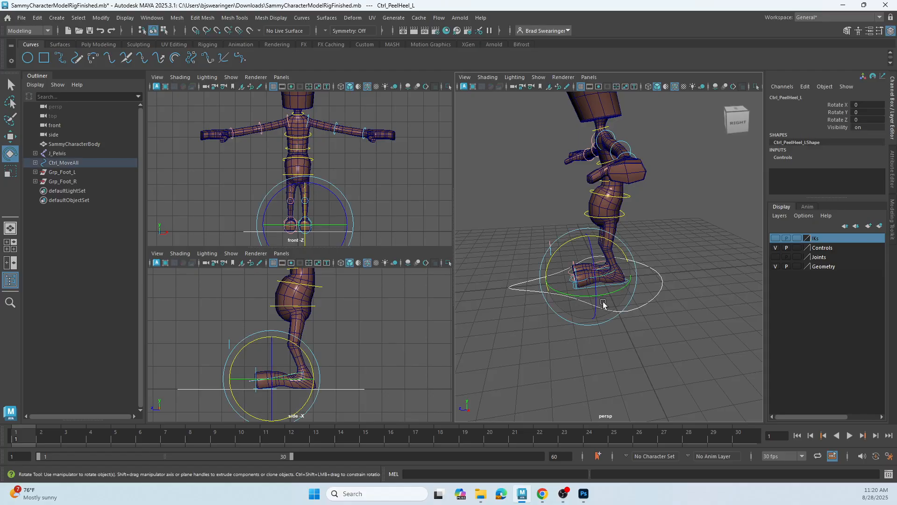
click(611, 361)
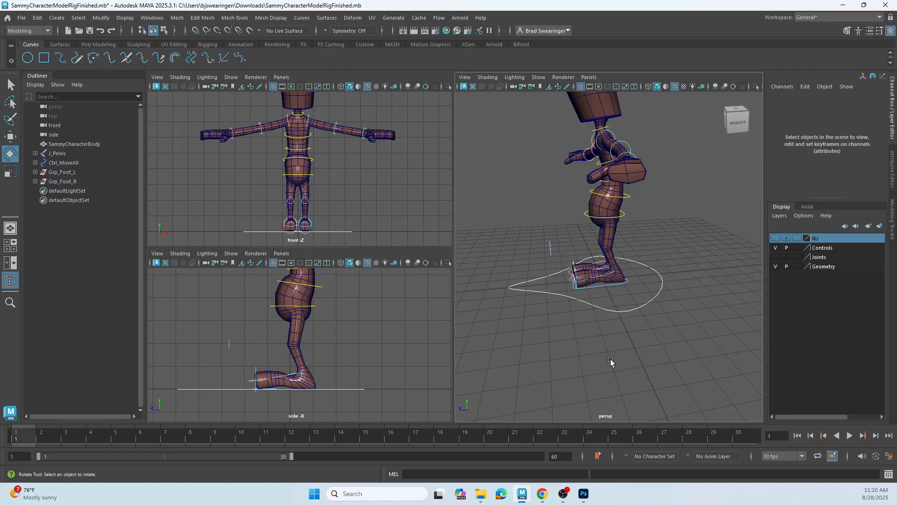
click(601, 286)
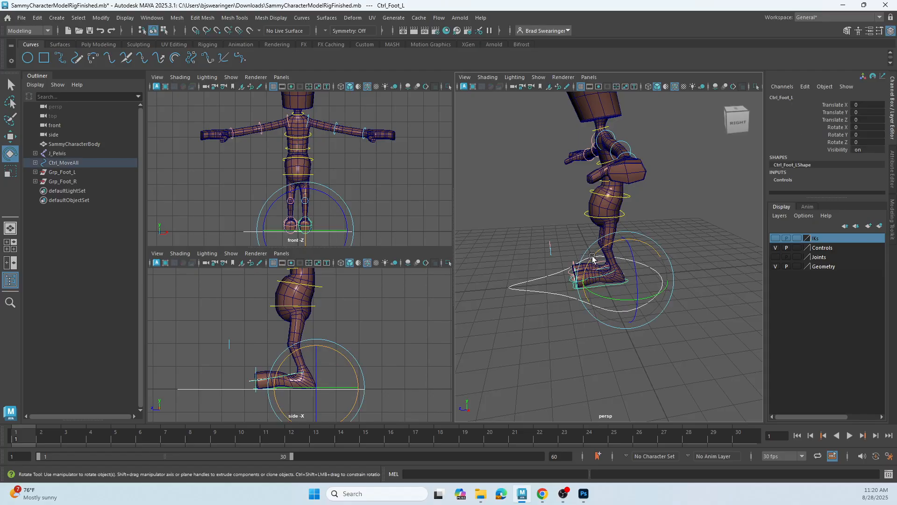
drag(592, 258, 608, 270)
key(ctrl+z)
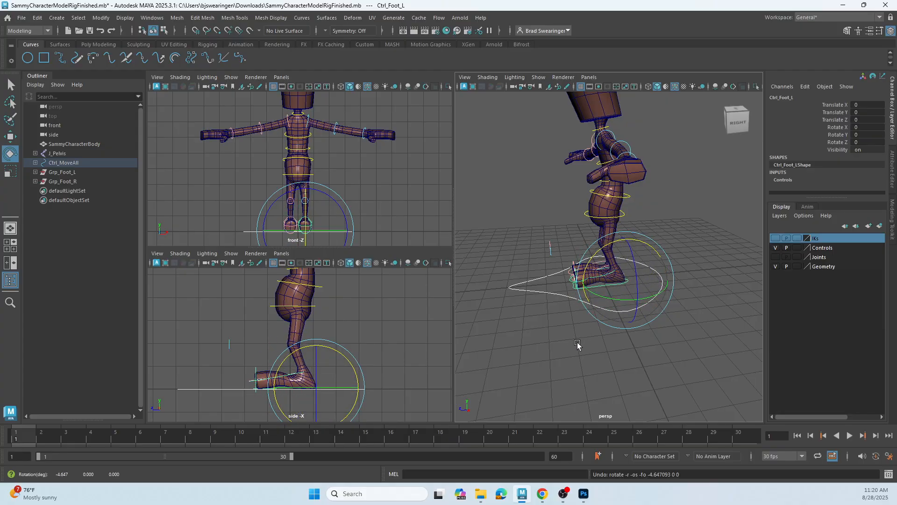
- Move the left foot control Ctrl_Foot_L forward to about -0.041 in Translate Y and 2.141 in Translate Z
key(w)
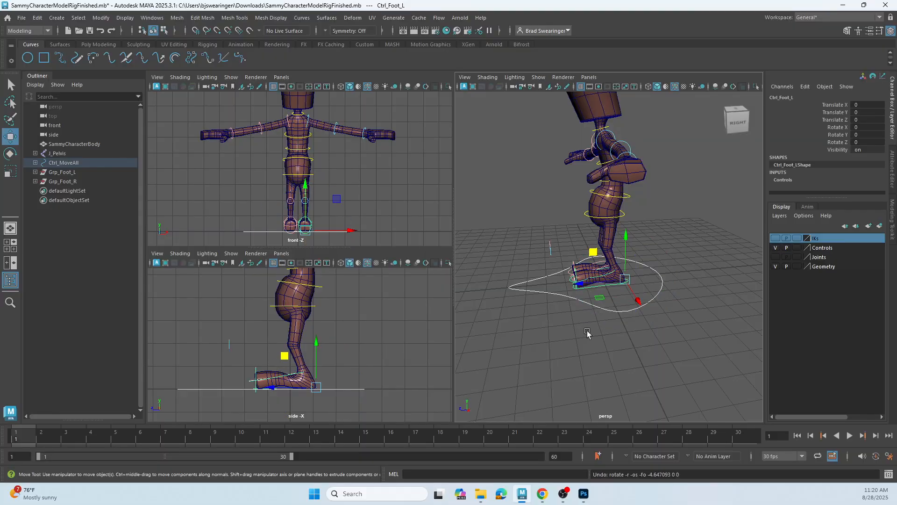
scroll(593, 292, up, 5)
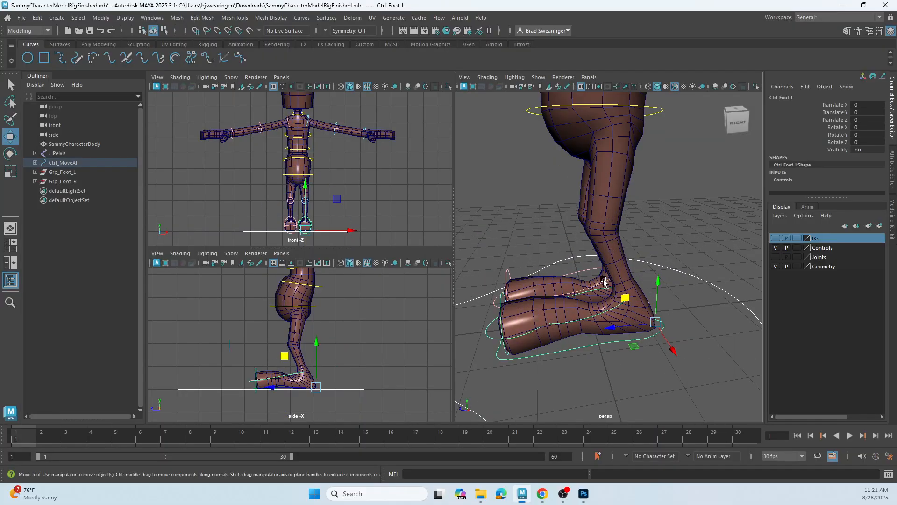
alt+middle_drag(568, 346, 581, 335)
alt+drag(580, 335, 584, 341)
scroll(587, 343, down, 3)
alt+middle_drag(587, 344, 615, 337)
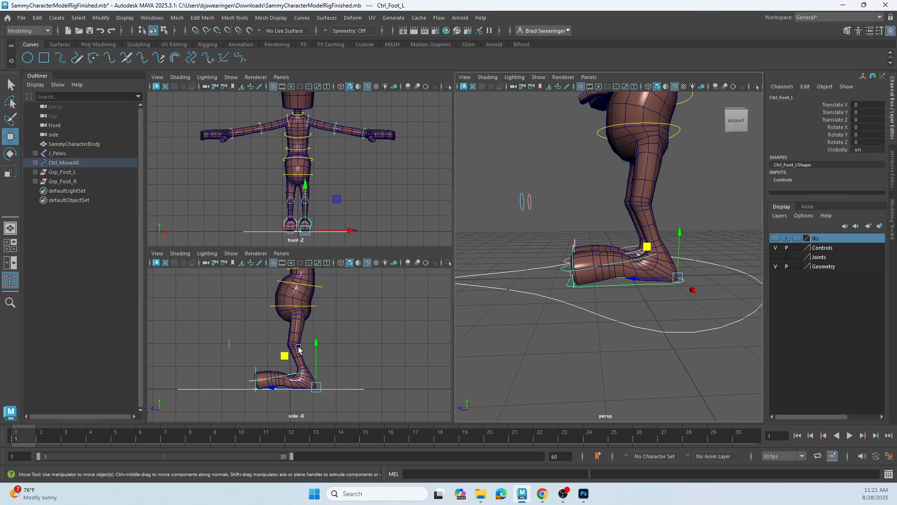
middle_click(283, 357)
middle_drag(283, 358, 235, 357)
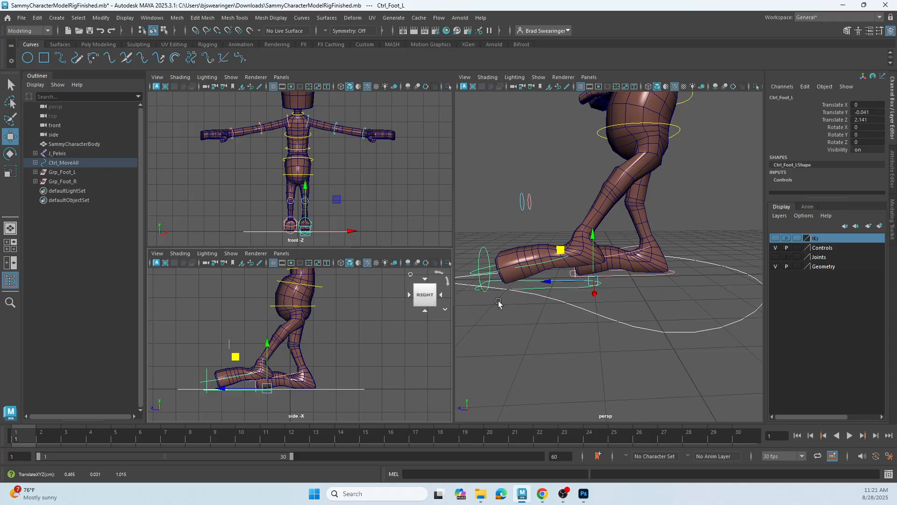
- Try rotating the left heel-peel control Ctrl_PeelHeel_L about -48 degrees in X, then undo it
click(553, 264)
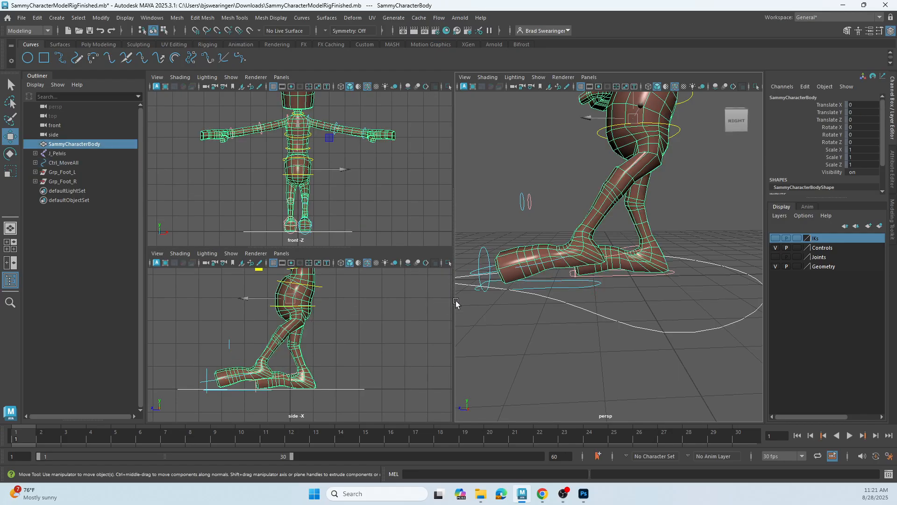
click(547, 263)
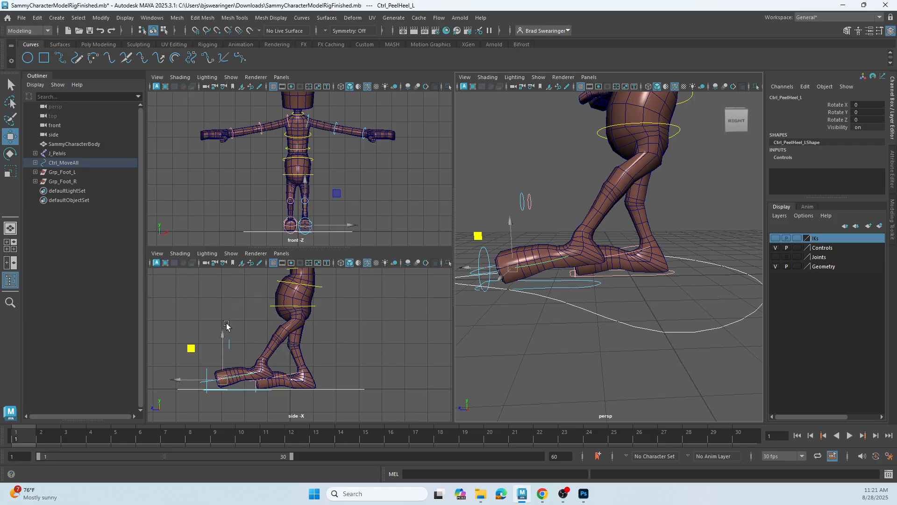
key(e)
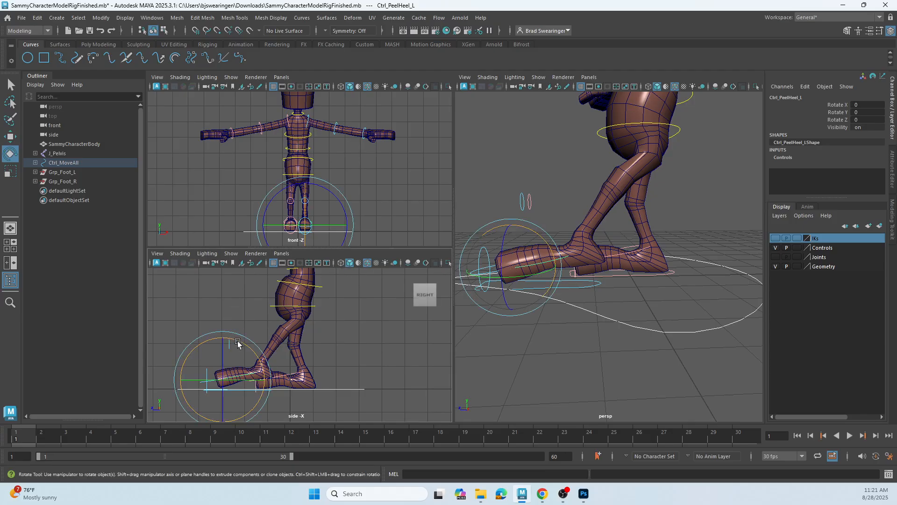
drag(237, 343, 276, 363)
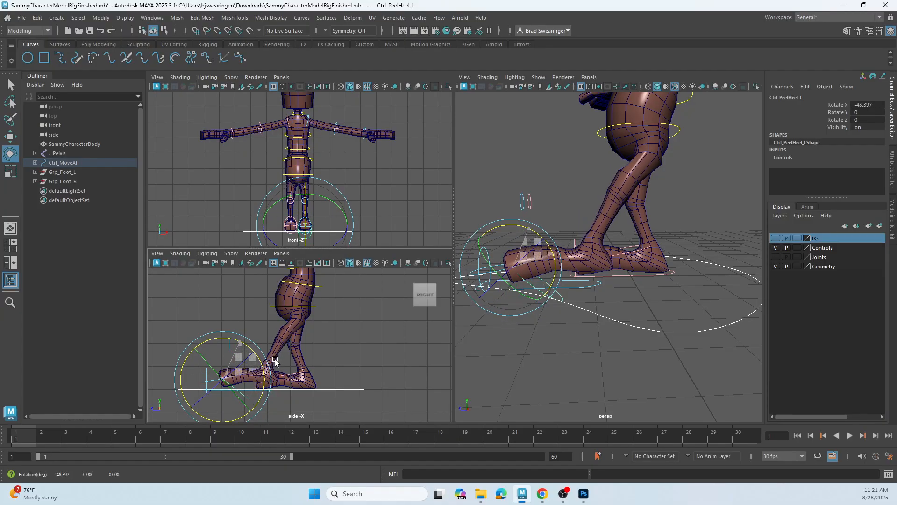
key(ctrl+z)
key(ctrl+z)
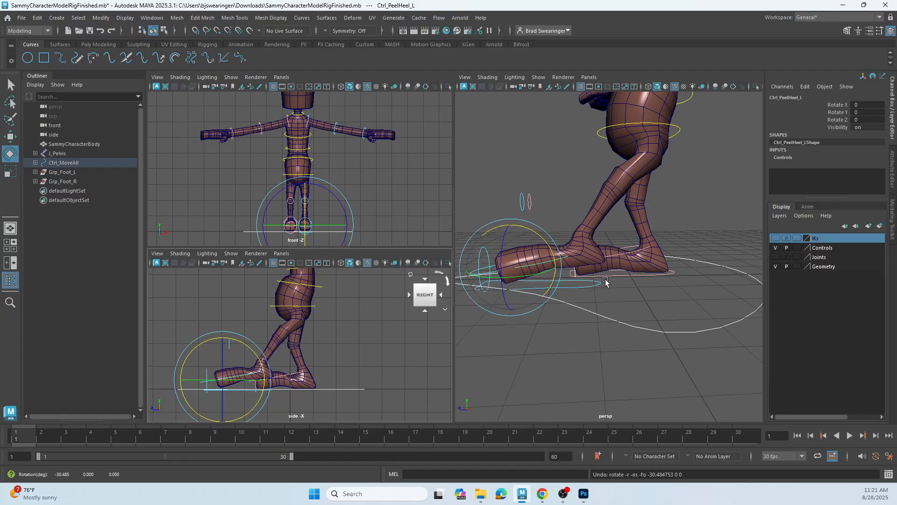
- Rotate the left foot control Ctrl_Foot_L to about -44 degrees in X so the toes lift off its heel
click(591, 285)
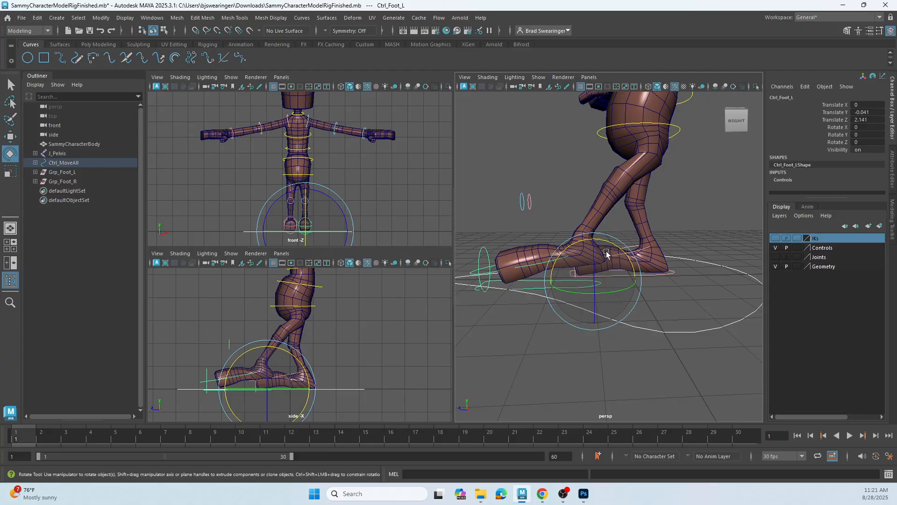
drag(606, 253, 626, 272)
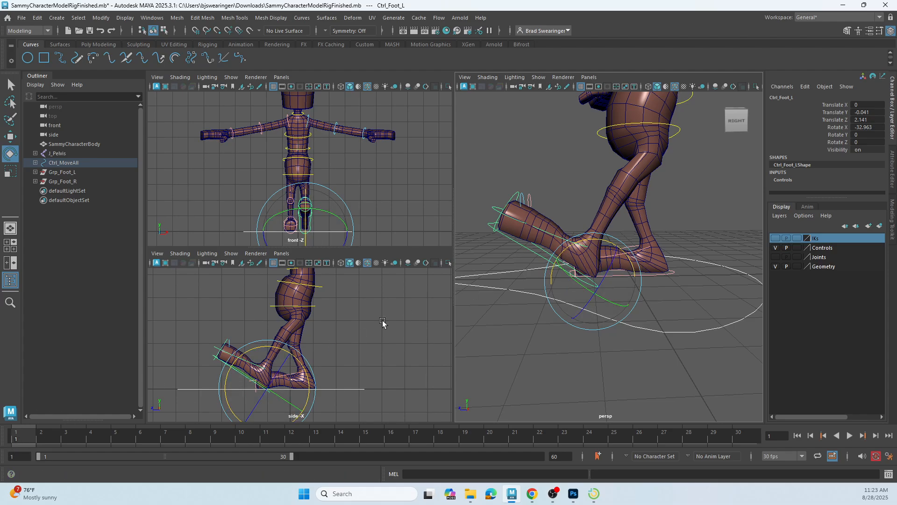
drag(562, 258, 569, 251)
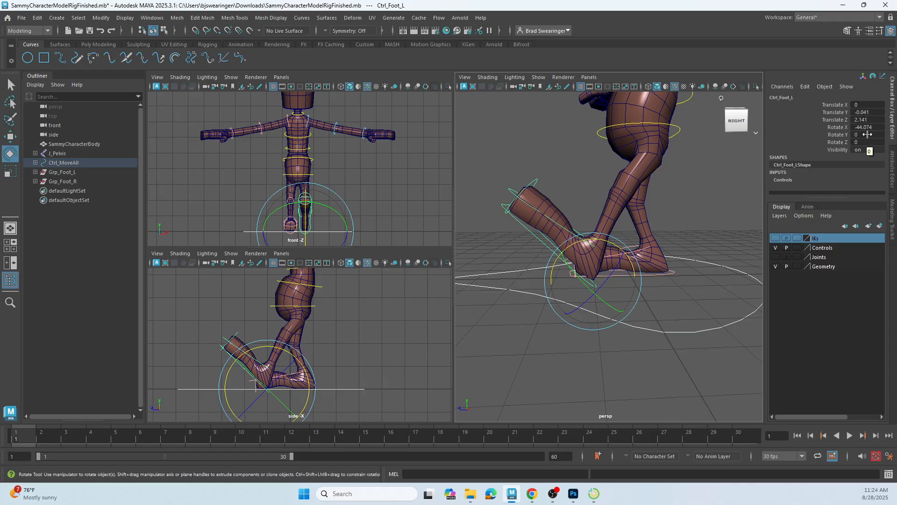
- Key the left foot control's Translate Y, Translate Z and Rotate X at frame 1, then try playing and scrubbing the timeline
drag(837, 113, 838, 128)
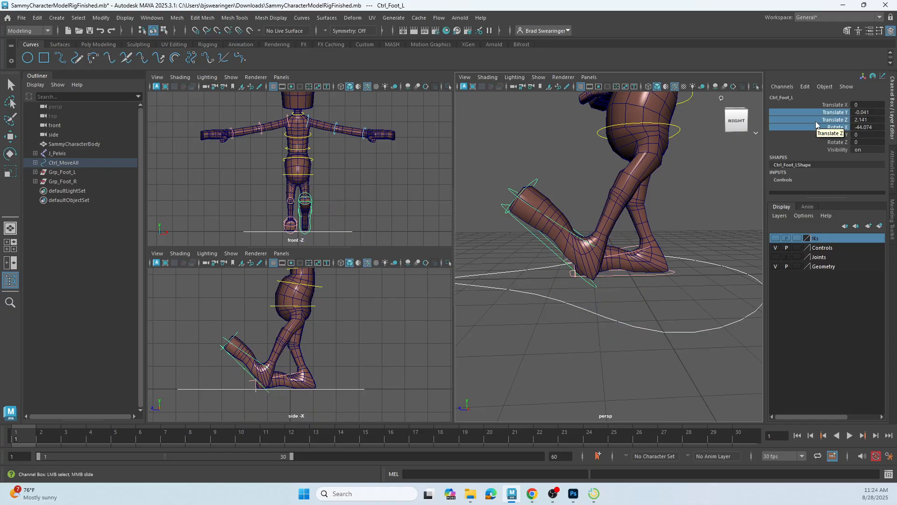
right_click(817, 122)
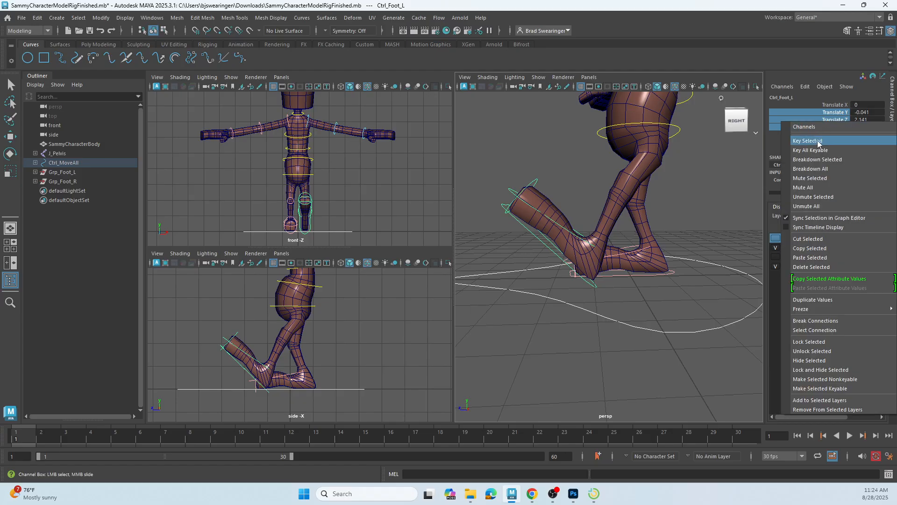
click(818, 140)
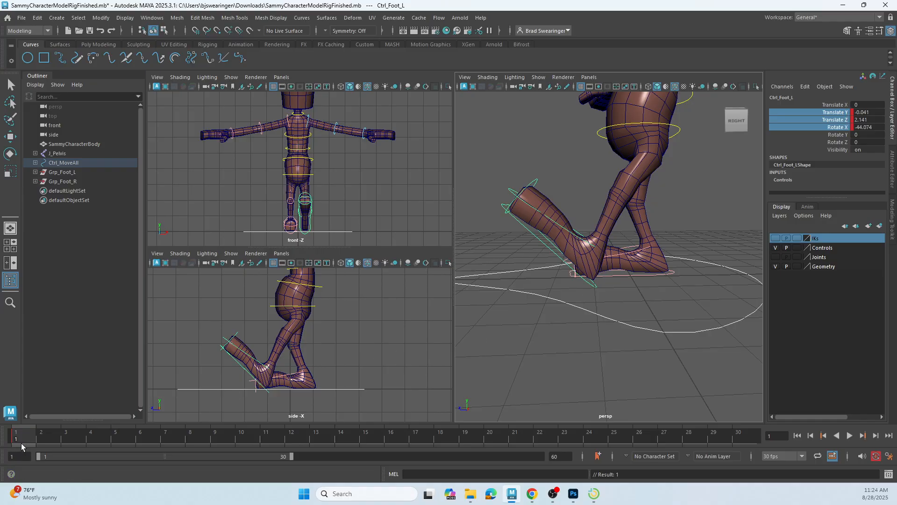
key(alt+v)
drag(95, 436, 20, 436)
- Move the right foot control Ctrl_Foot_R backward to about 0.021 in Translate Y and -2.057 in Translate Z
click(634, 278)
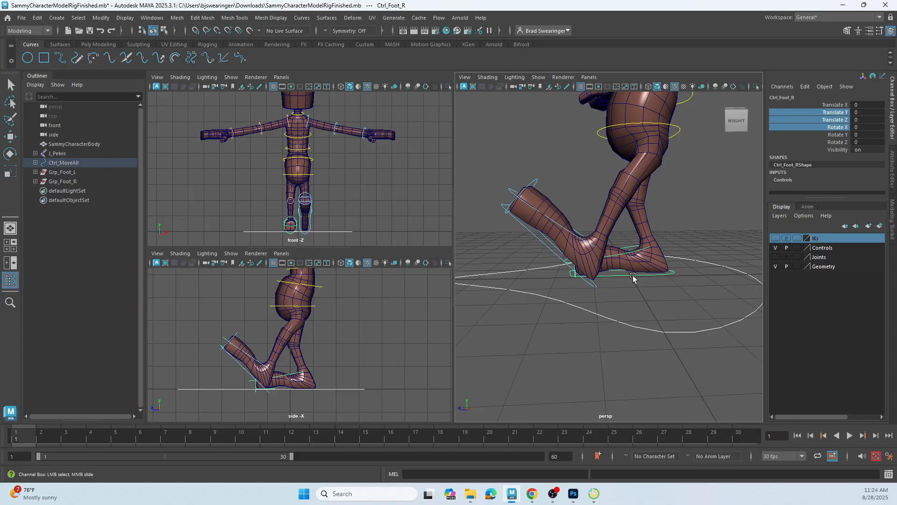
key(w)
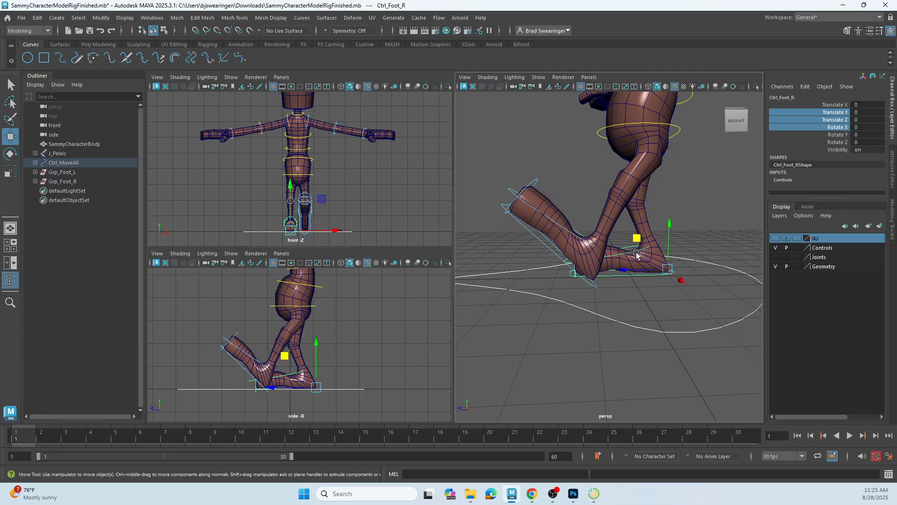
drag(638, 240, 708, 237)
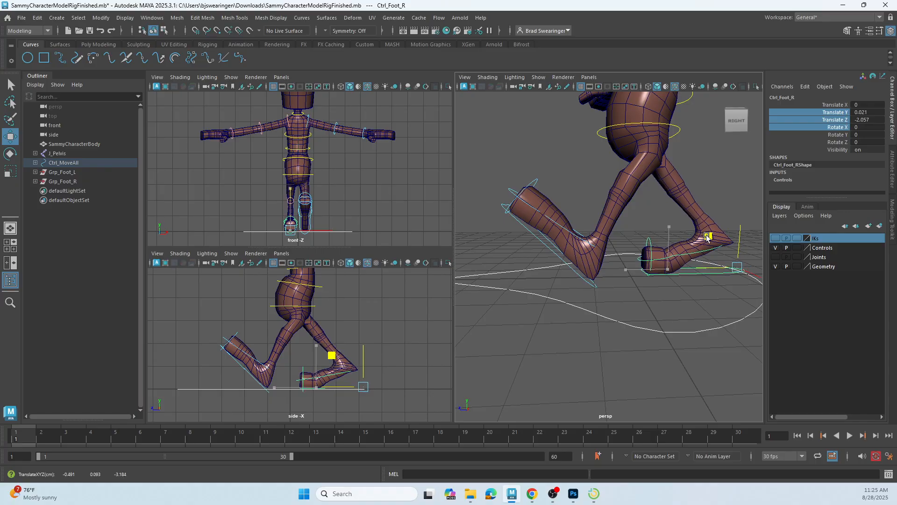
drag(708, 237, 707, 237)
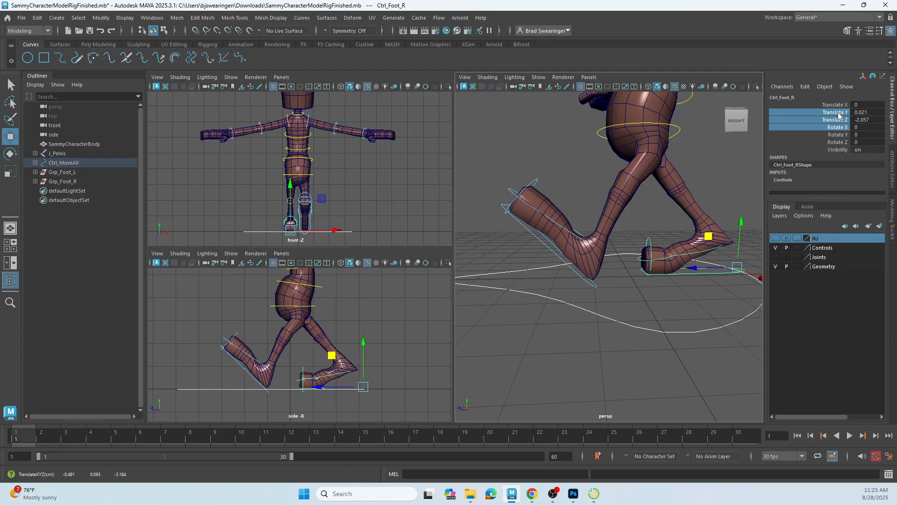
- Key the right foot control's Translate Y and Translate Z at frame 1
drag(839, 115, 839, 120)
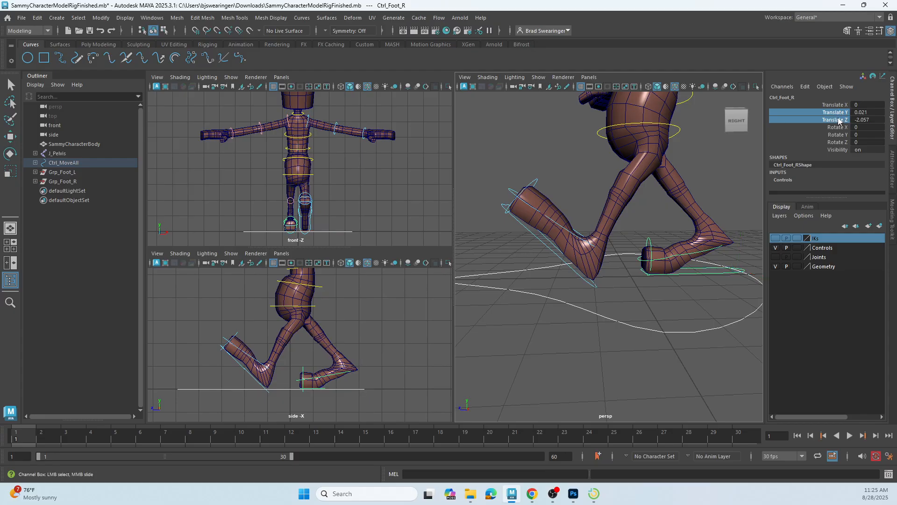
right_click(839, 120)
click(819, 139)
right_click(820, 119)
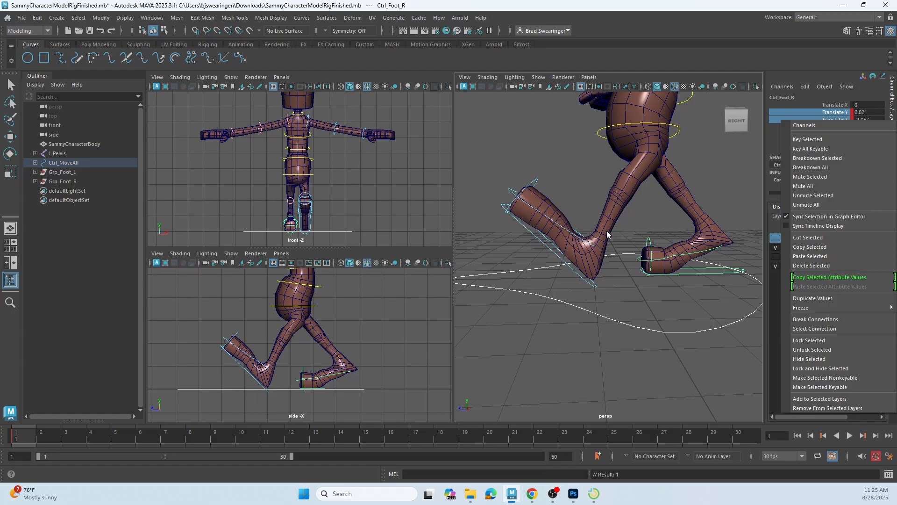
- Lower the pelvis control Ctrl_Pelvis to about -0.138 in Translate Y and key that channel at frame 1
click(677, 130)
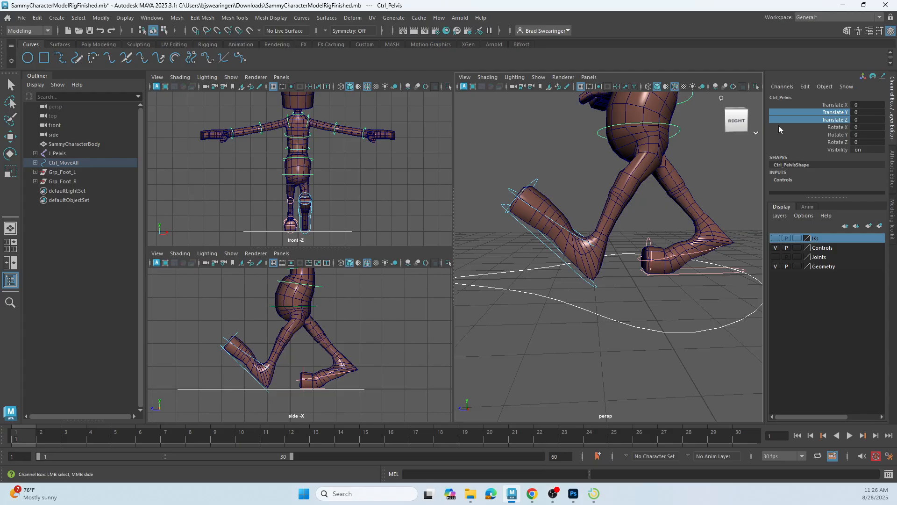
key(w)
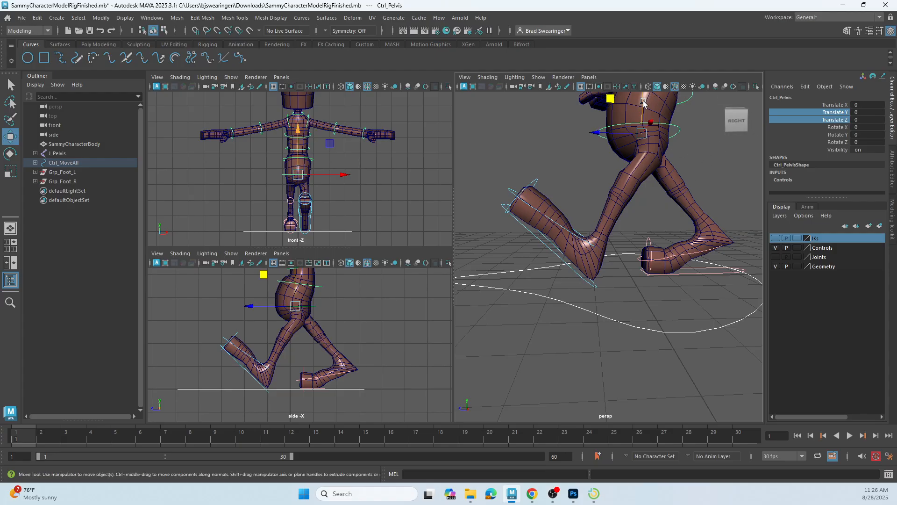
drag(644, 103, 645, 110)
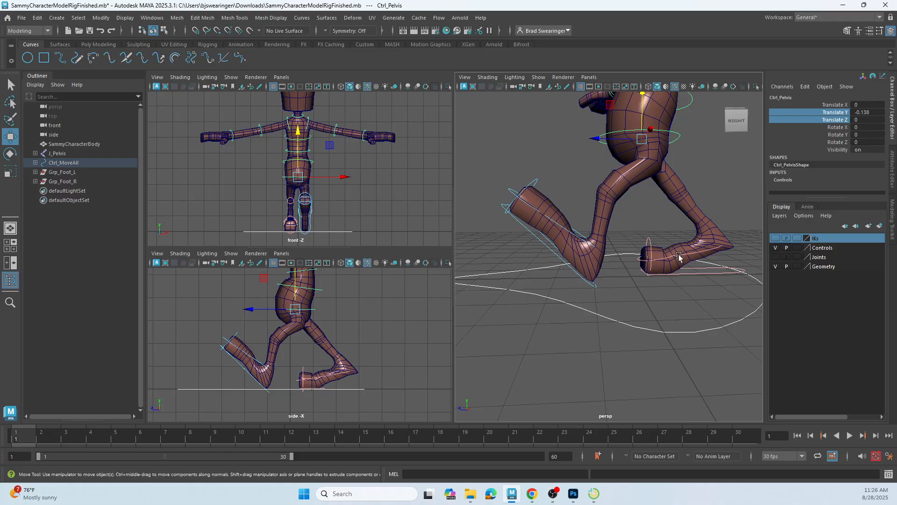
right_click(823, 114)
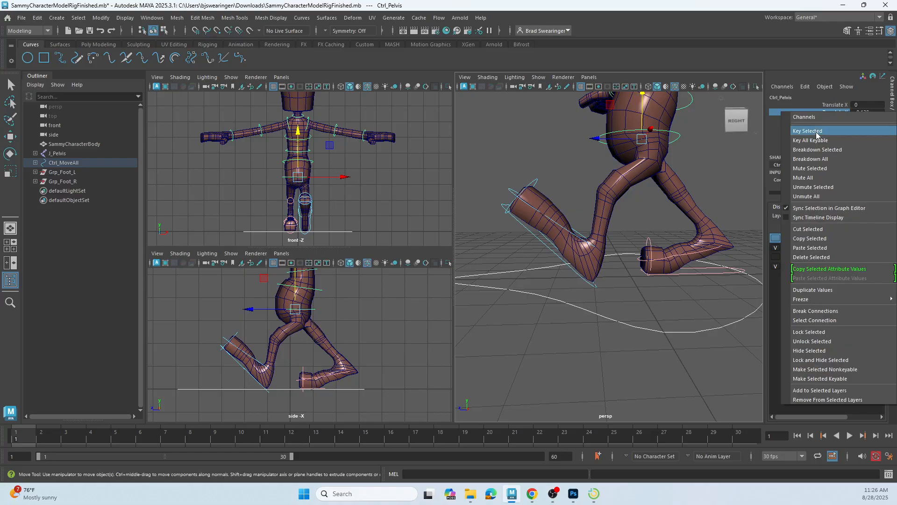
click(816, 132)
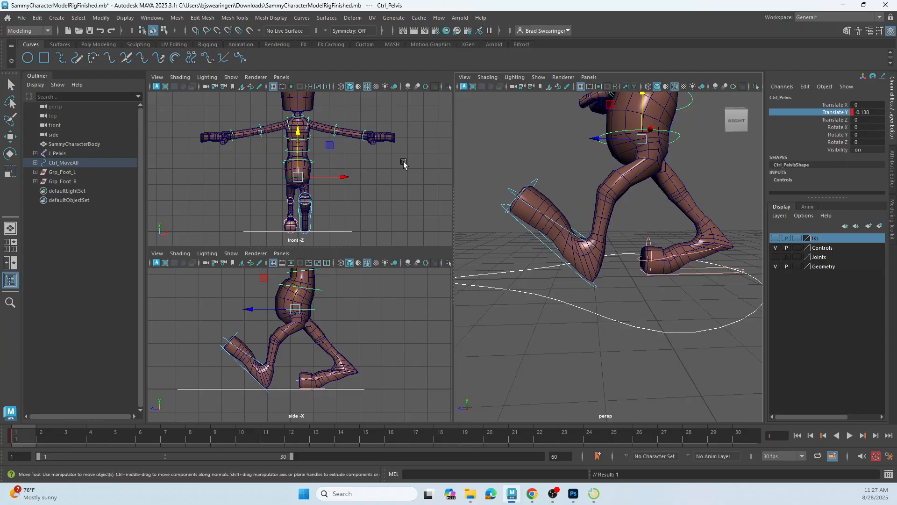
- Examine the channels offered by the left wrist, elbow and shoulder controls
click(373, 135)
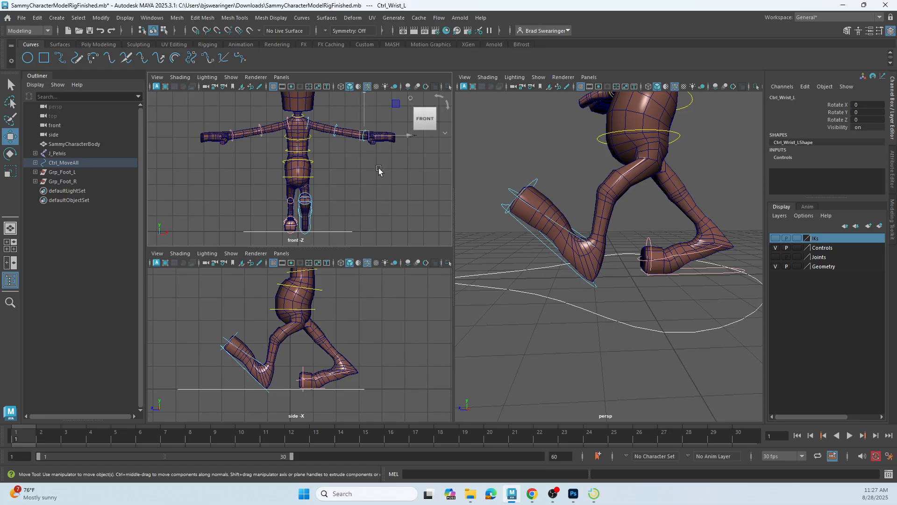
alt+middle_drag(363, 173, 356, 216)
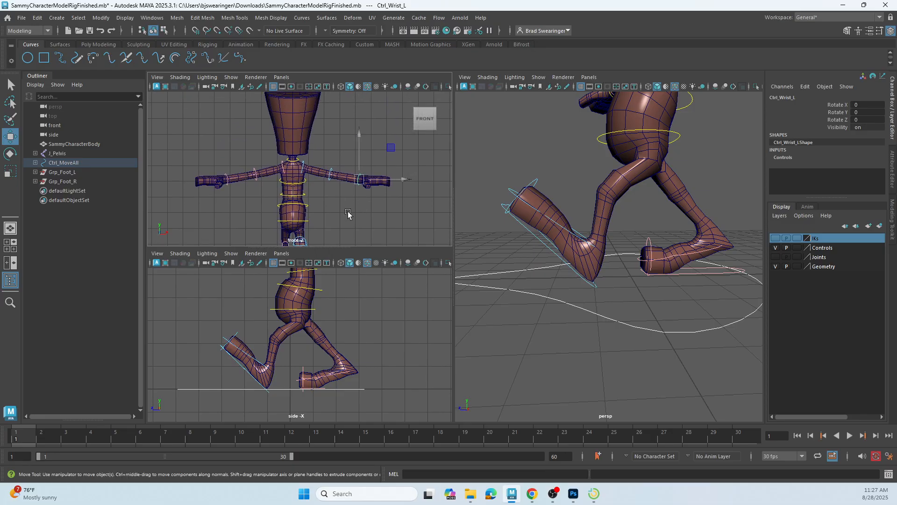
click(348, 214)
click(330, 170)
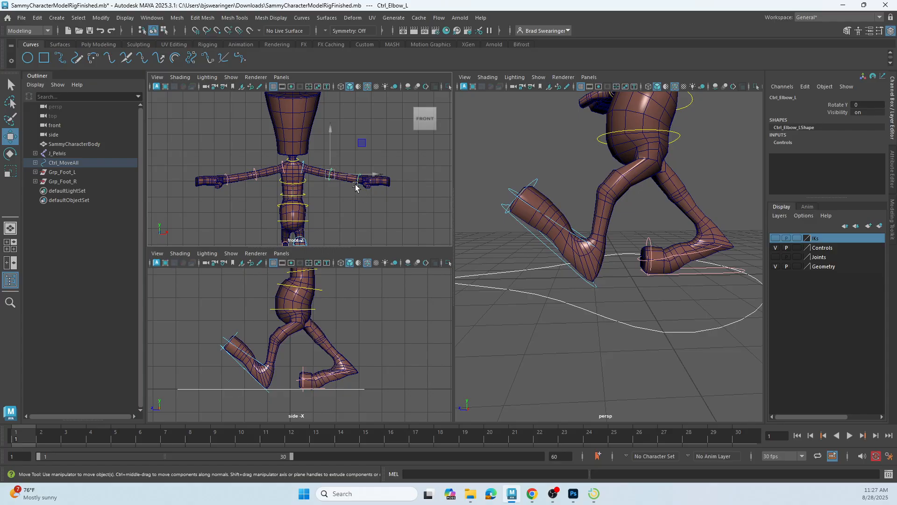
click(306, 163)
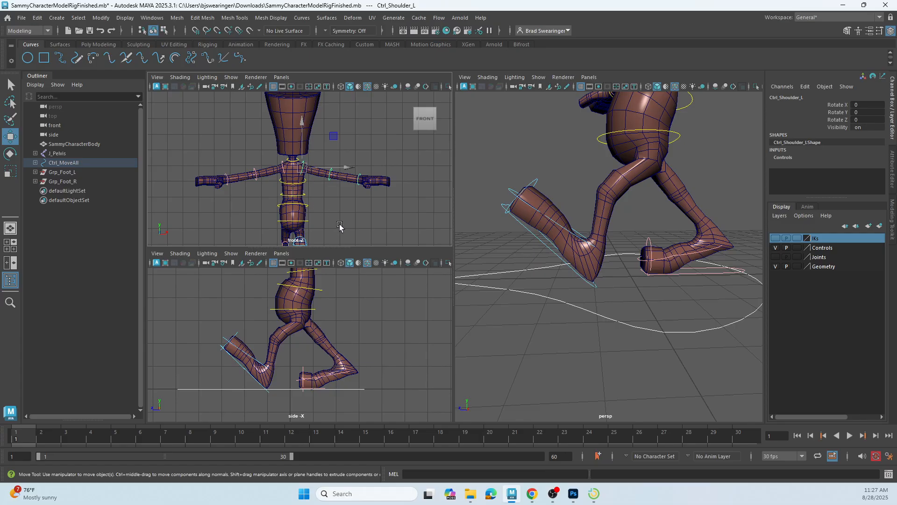
- Select the Ctrl_MoveAll control and enlarge the channel area so all its channels fit
click(596, 316)
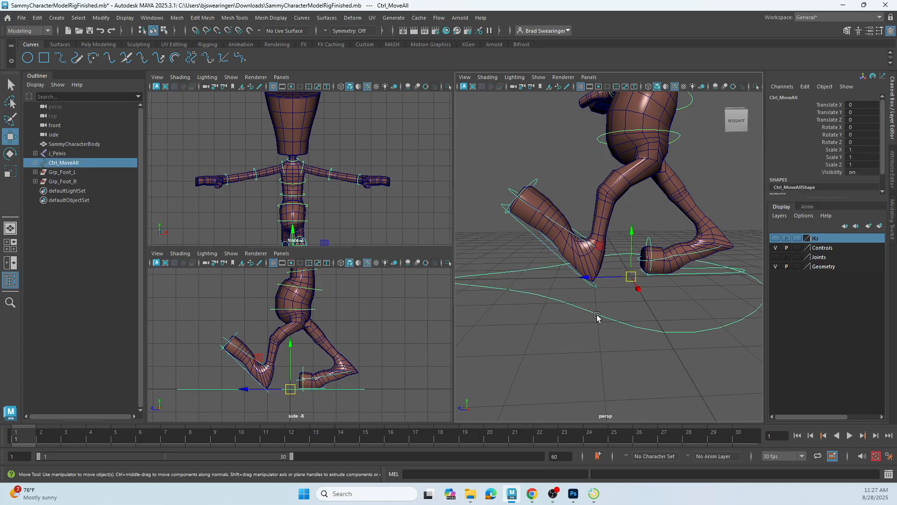
scroll(803, 129, down, 1)
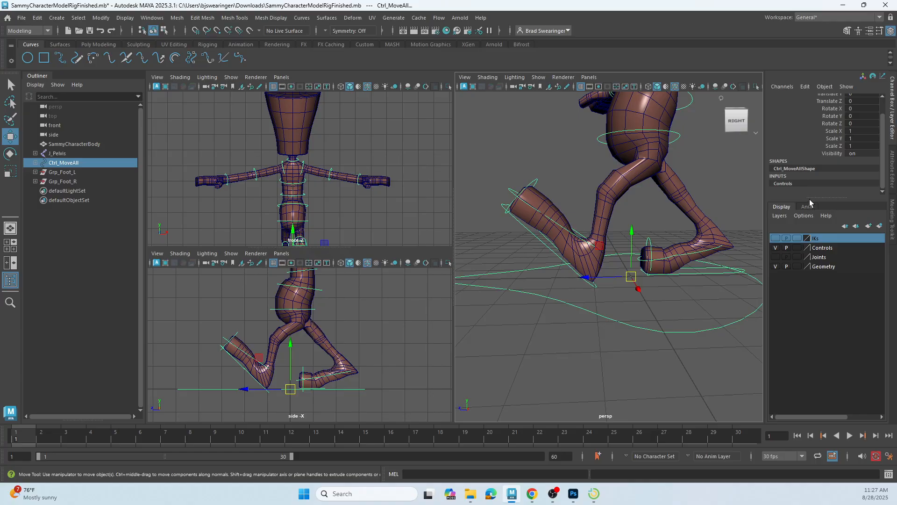
drag(809, 198, 809, 257)
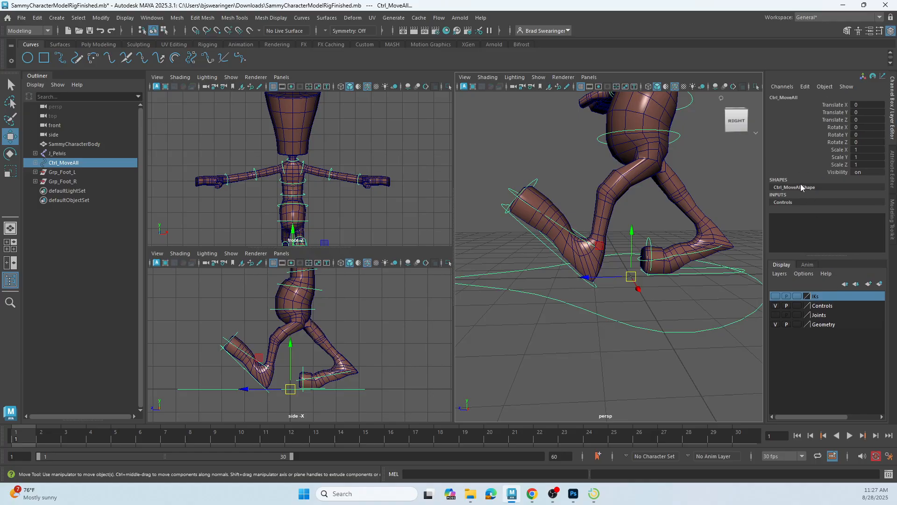
double_click(797, 187)
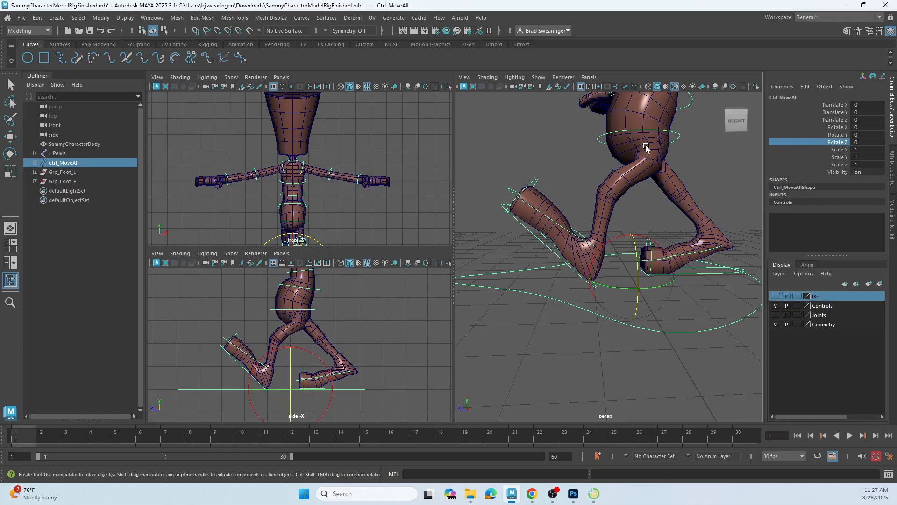
- Compare the rotation channels of the left arm controls again, going from the shoulder through the elbow to the wrist
click(304, 167)
key(e)
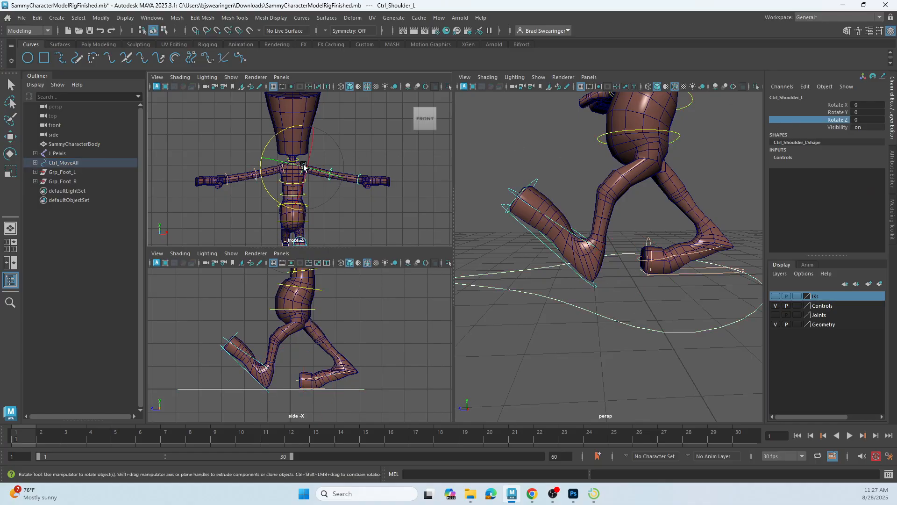
key(q)
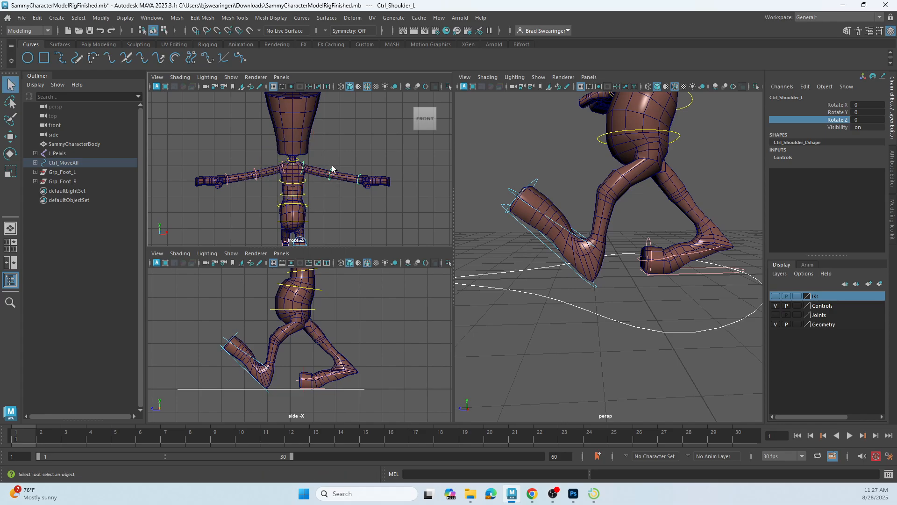
click(330, 173)
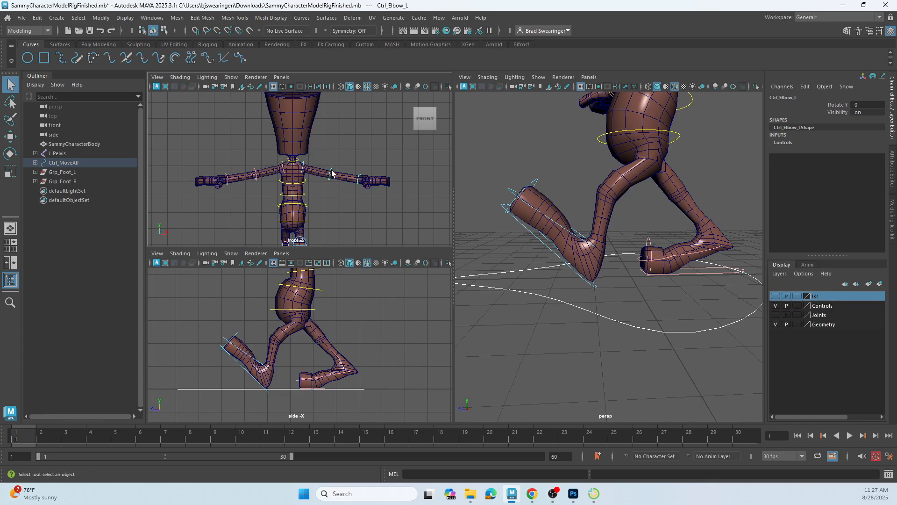
click(360, 179)
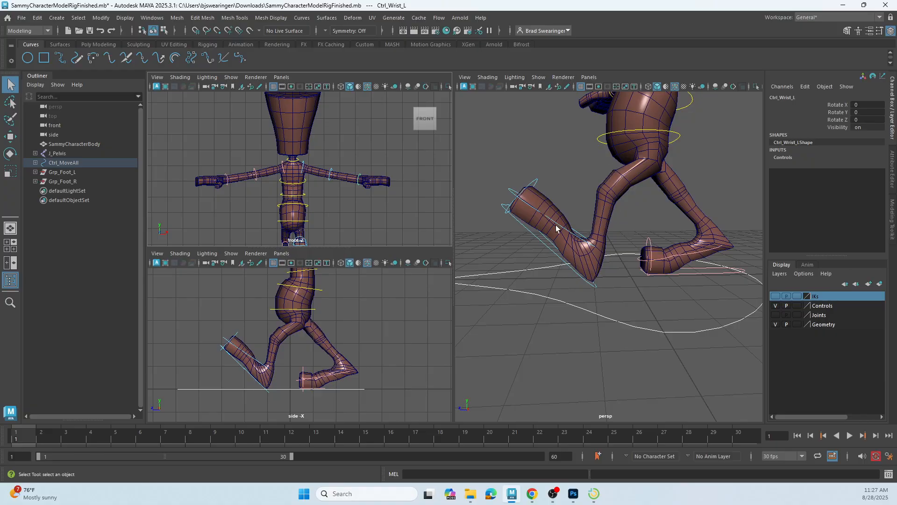
- Rotate the left shoulder control Ctrl_Shoulder_L to about -56.023 in Z and 26.958 in Y, swinging the arm down and backward
click(303, 167)
key(e)
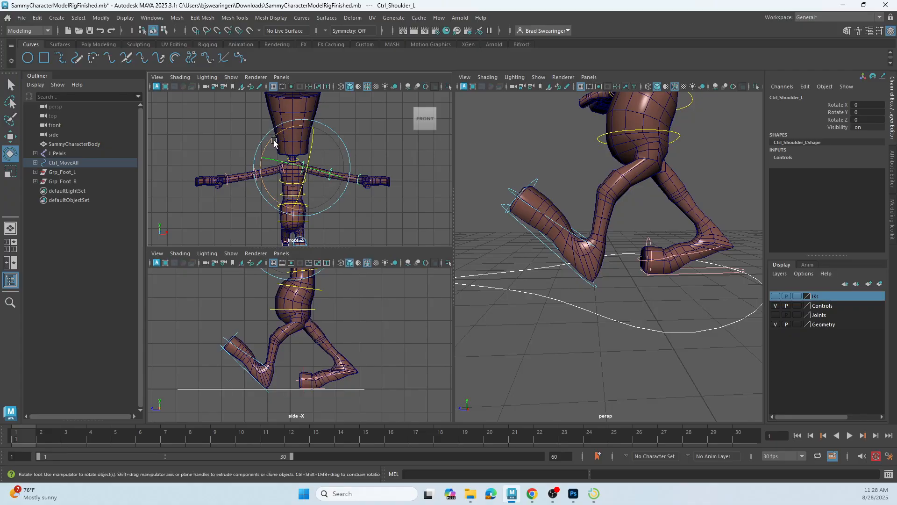
drag(263, 182, 293, 160)
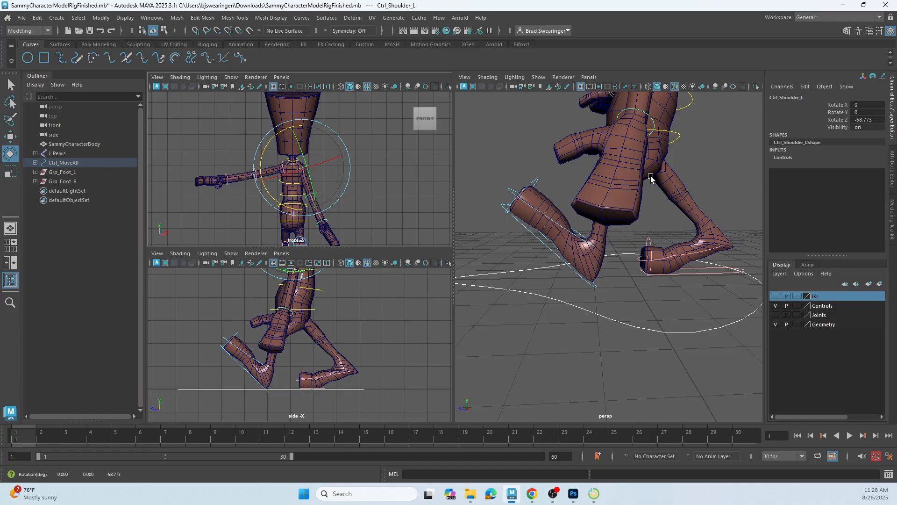
alt+drag(651, 176, 635, 289)
scroll(635, 287, down, 5)
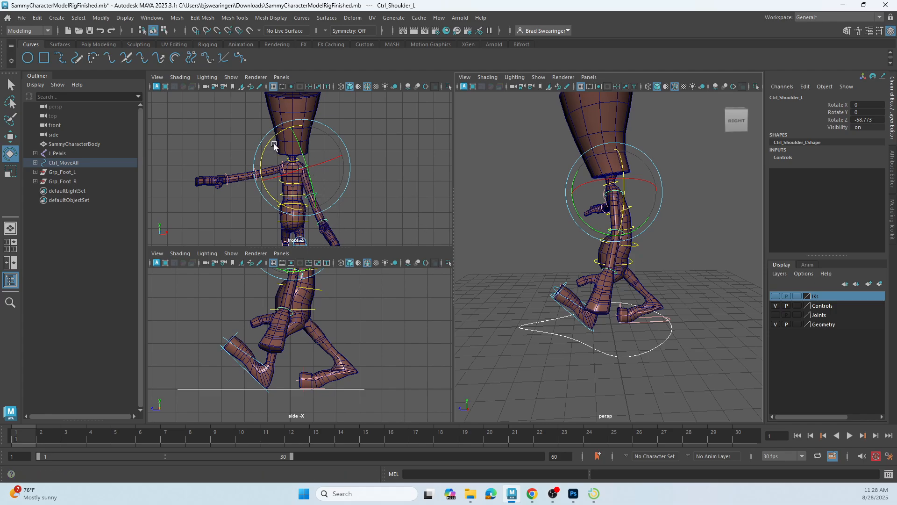
drag(271, 142, 271, 147)
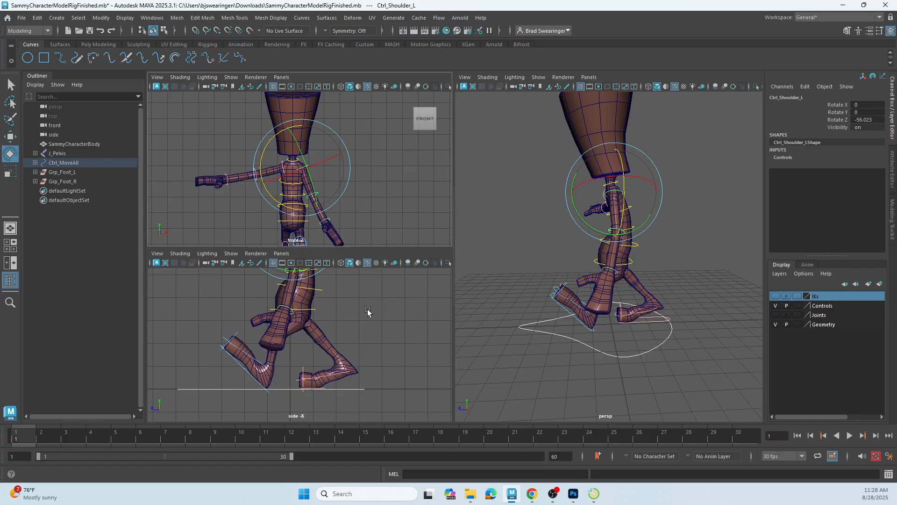
drag(581, 218, 601, 241)
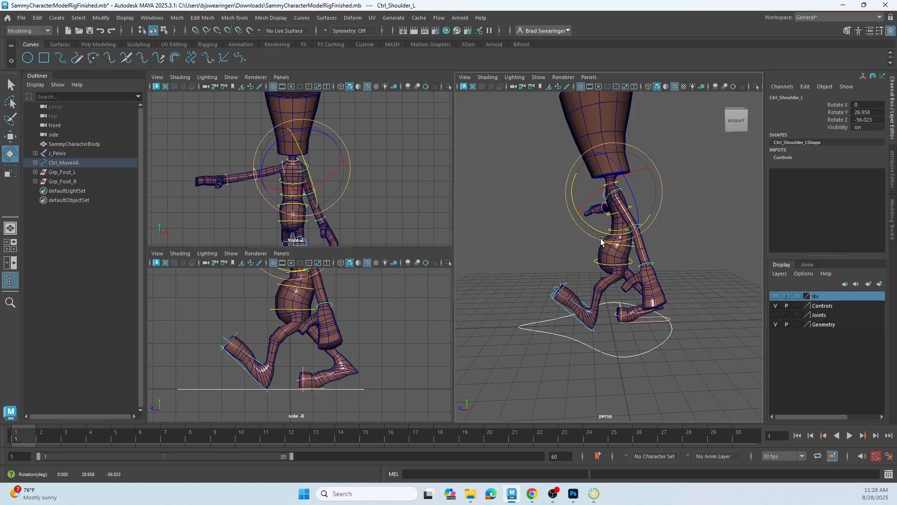
- Key the left shoulder control's Rotate Y and Rotate Z at frame 1
drag(841, 113, 840, 123)
right_click(837, 125)
click(830, 135)
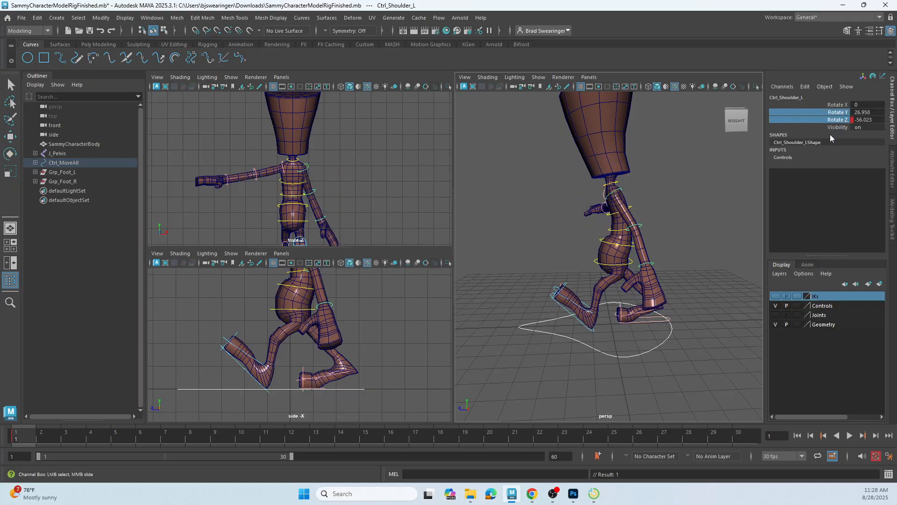
- Rotate the right shoulder control Ctrl_Shoulder_R to about -23.316 in Y and -55.669 in Z, and key both channels at frame 1
click(282, 166)
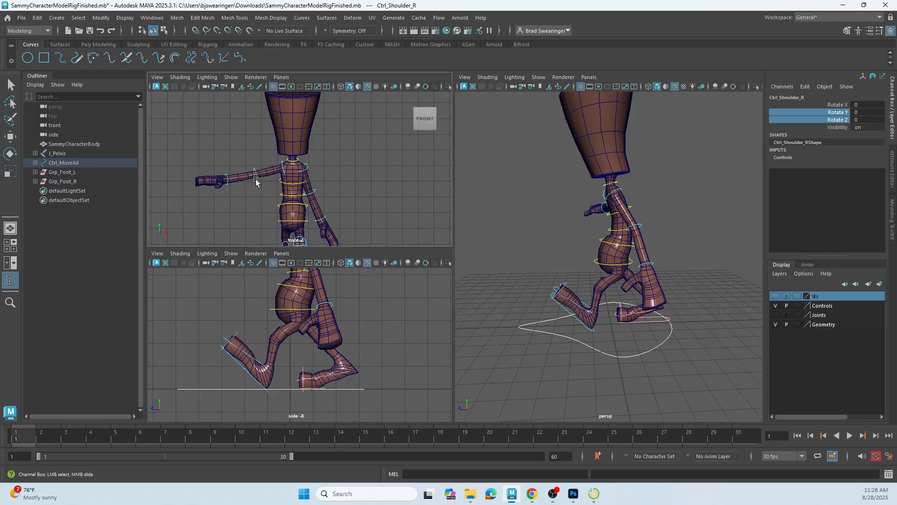
key(e)
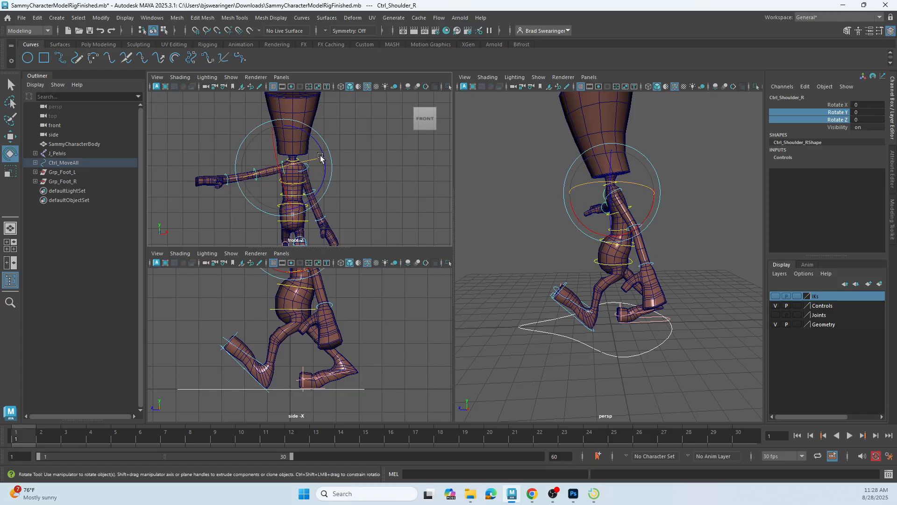
drag(319, 183, 339, 130)
drag(639, 165, 651, 185)
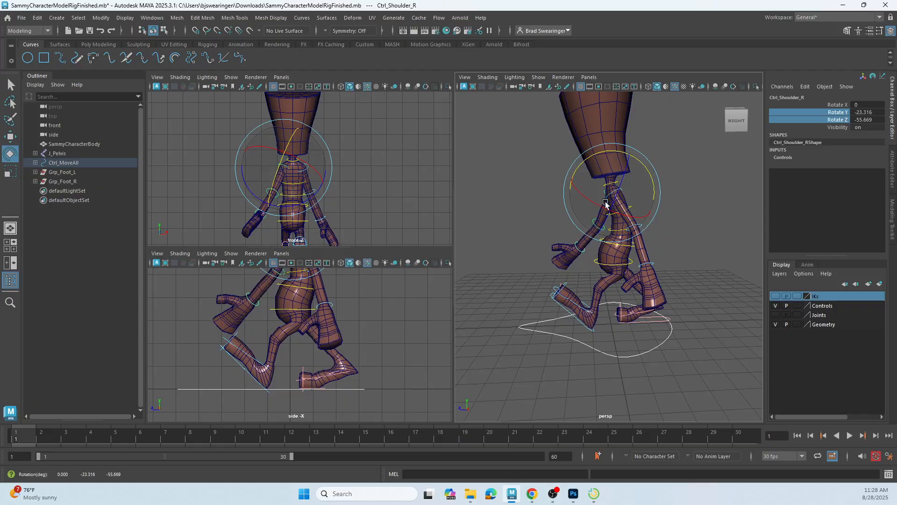
right_click(811, 119)
click(811, 139)
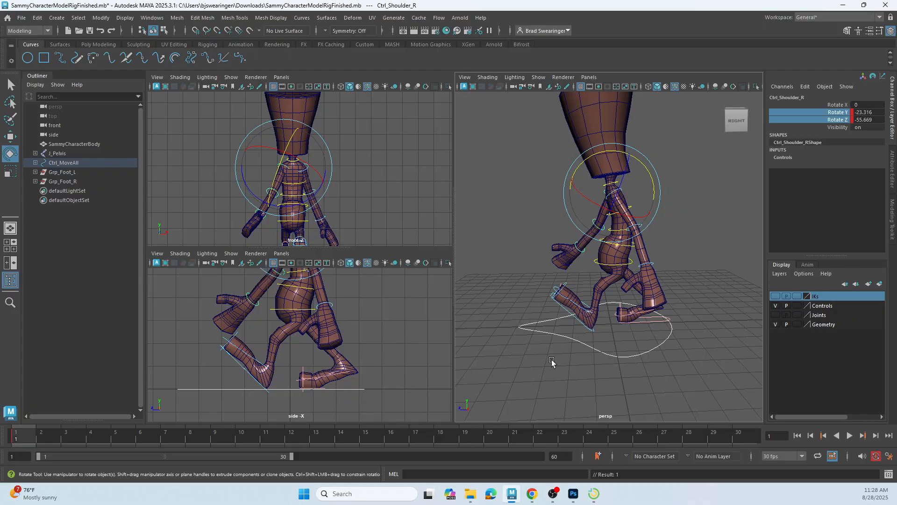
- Inspect the frame 1 pose, move the timeline to frame 8 and check the second pose in the Photoshop walk-cycle sketch
alt+drag(550, 305, 581, 283)
alt+drag(666, 292, 634, 284)
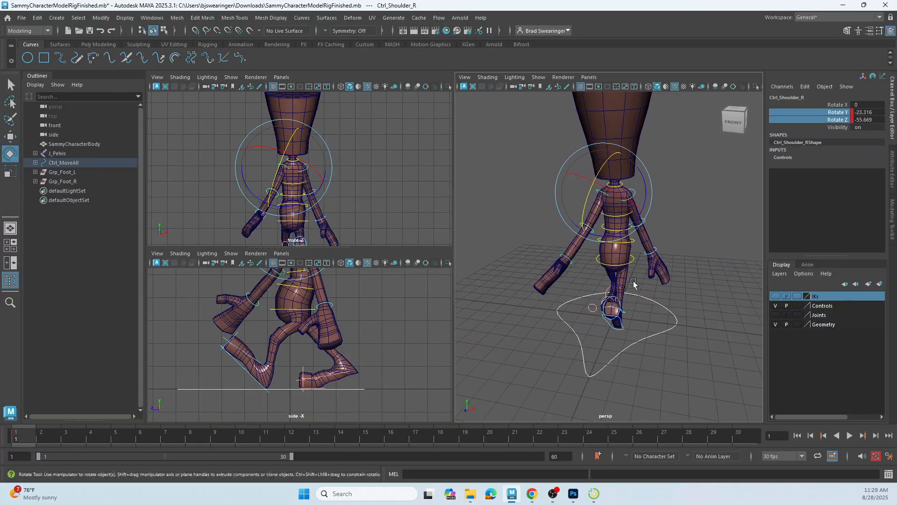
click(690, 246)
alt+drag(691, 246, 583, 282)
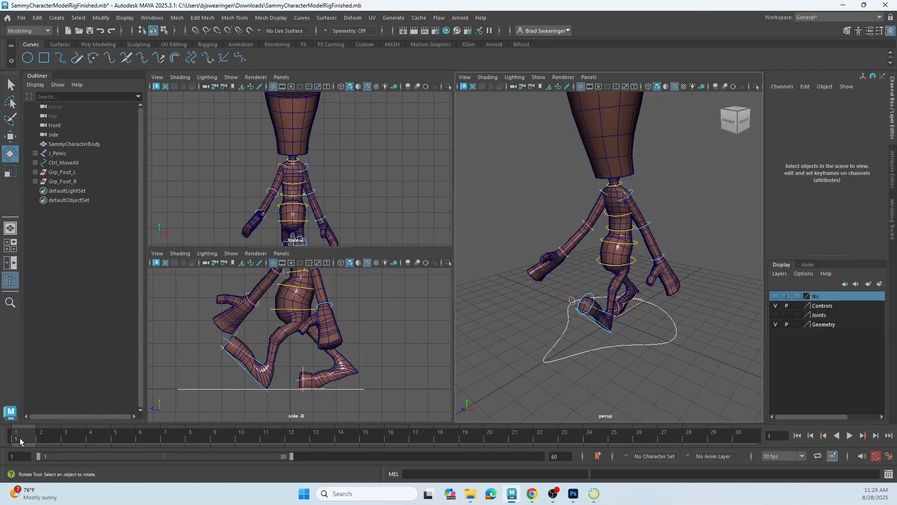
drag(21, 441, 190, 439)
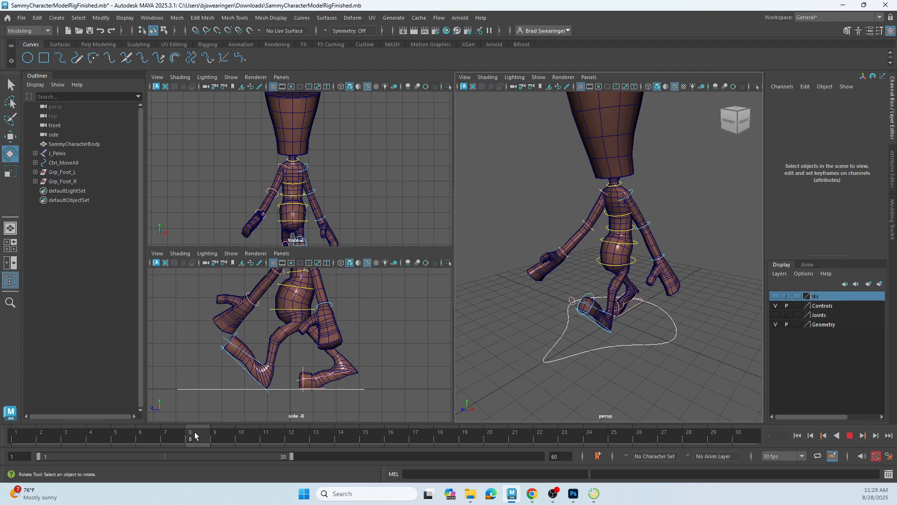
click(574, 494)
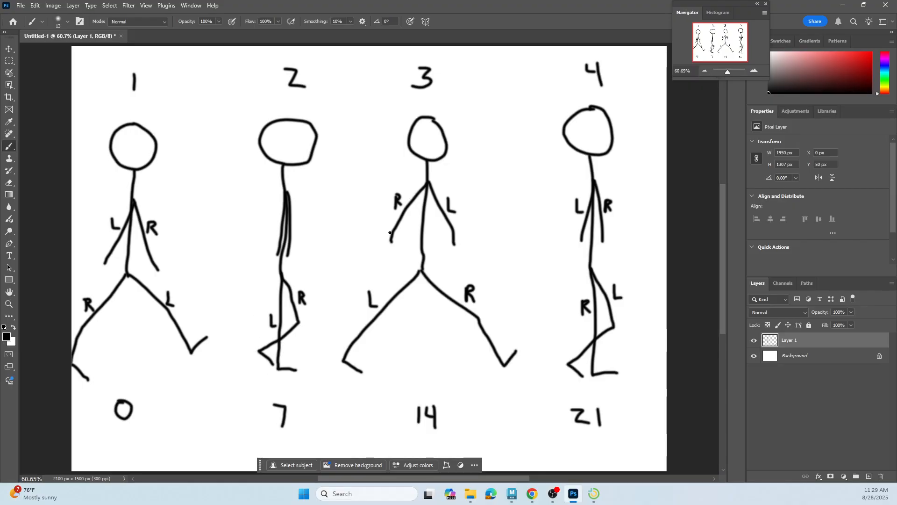
click(843, 6)
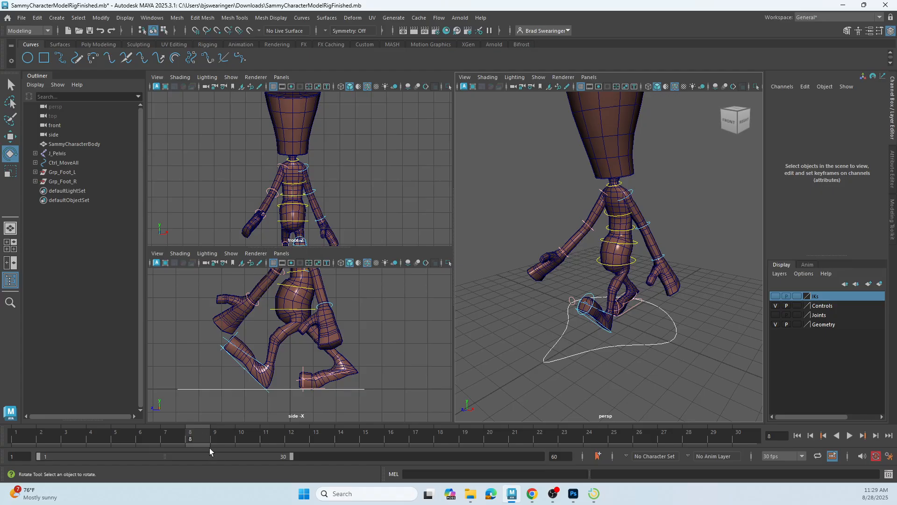
- Rotate the left foot control Ctrl_Foot_L flat to the ground at frame 8, about -0.046 in Rotate X
alt+drag(591, 313, 581, 273)
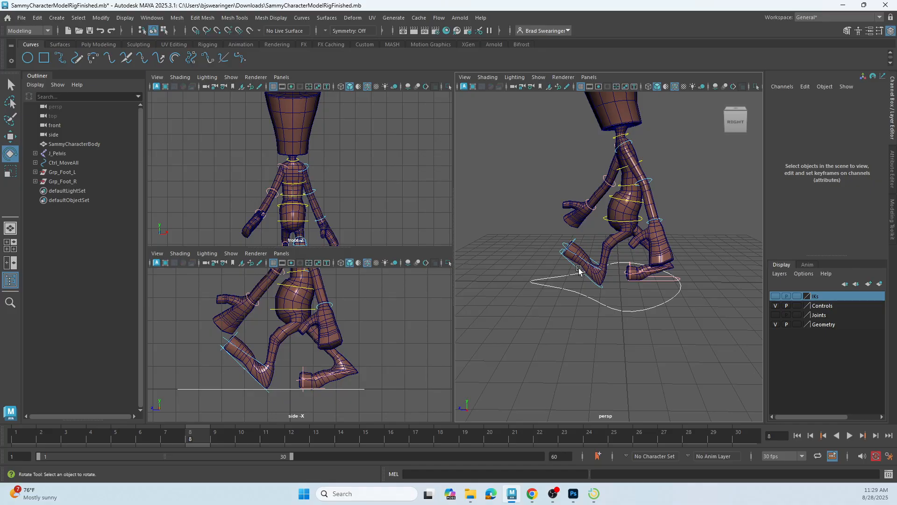
click(575, 269)
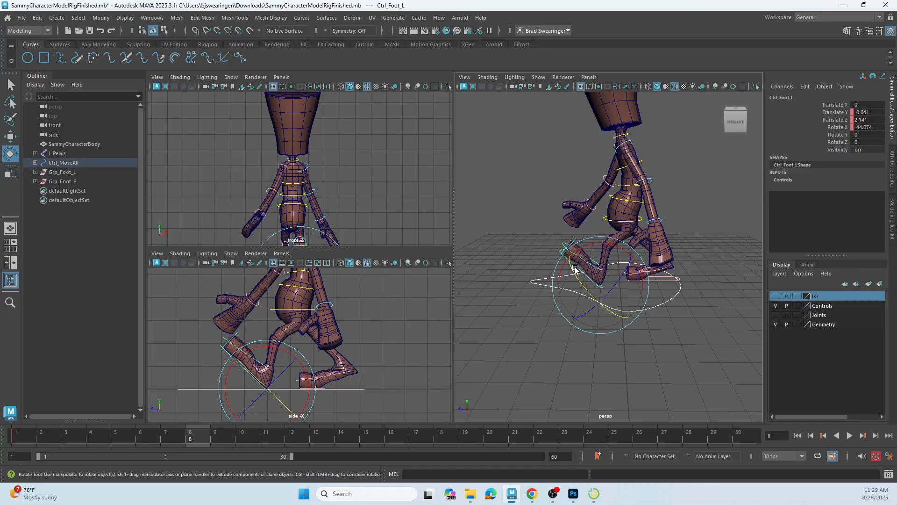
drag(615, 248, 581, 261)
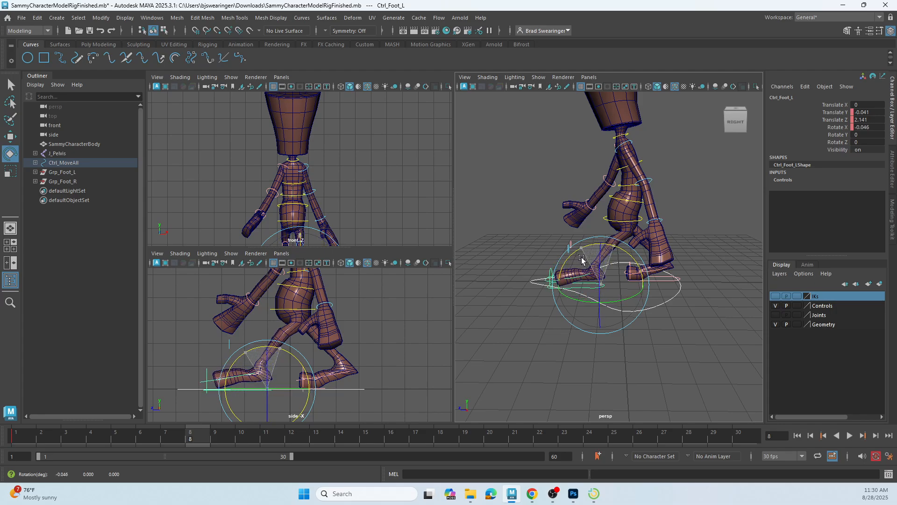
- Key the left foot control at frame 8, slide it back under the body to about 0.185 in Translate Z, and preview the motion
key(s)
key(w)
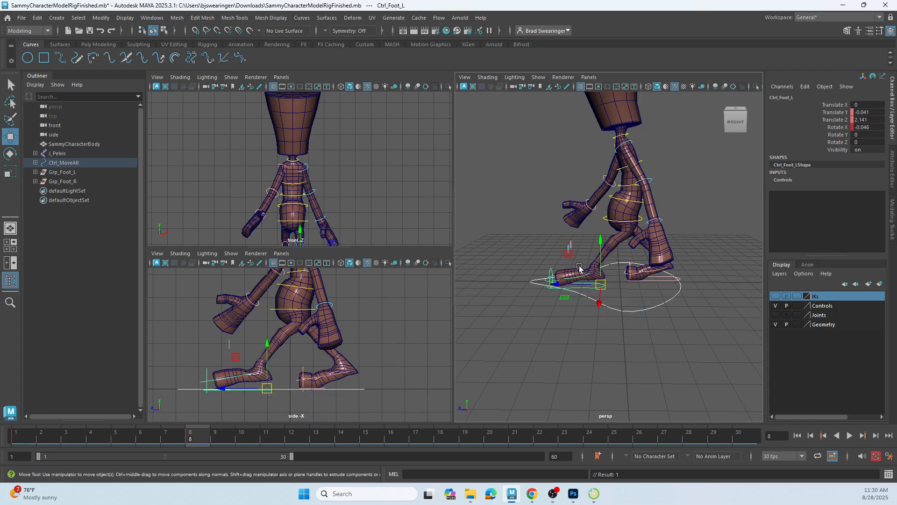
drag(563, 285, 601, 283)
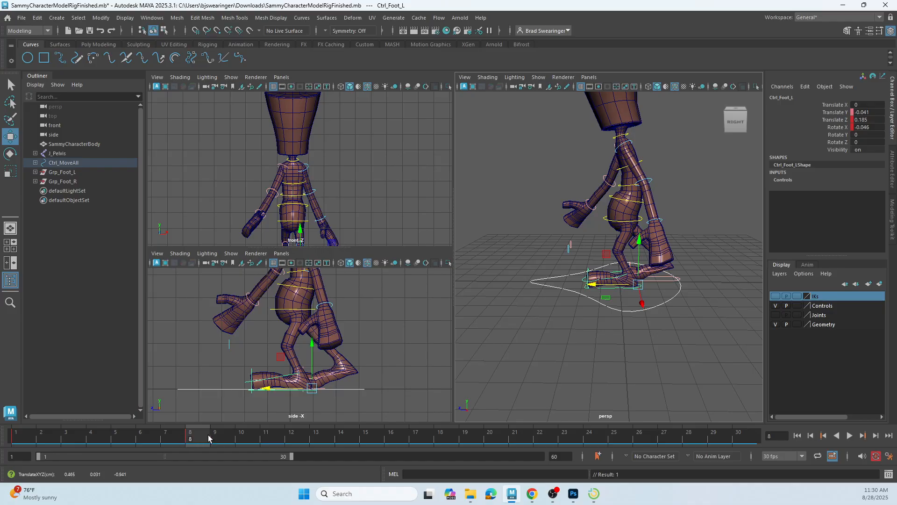
key(alt+v)
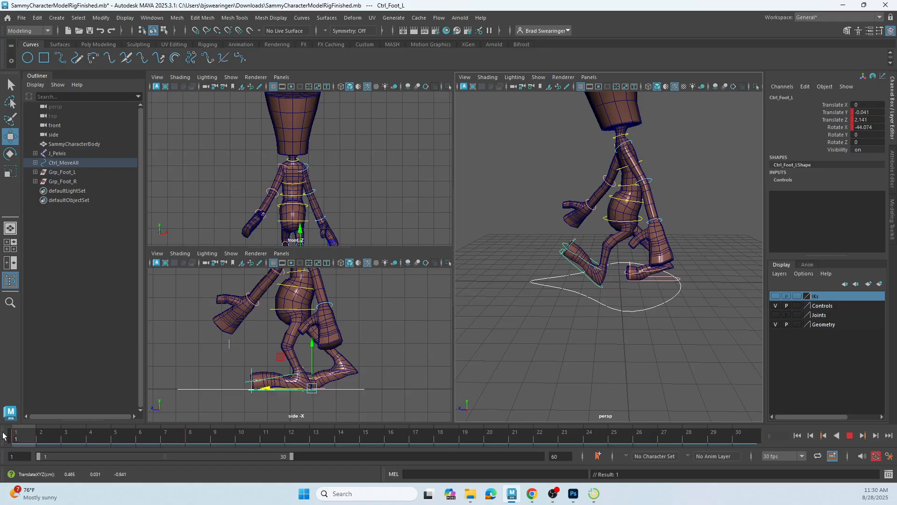
click(196, 438)
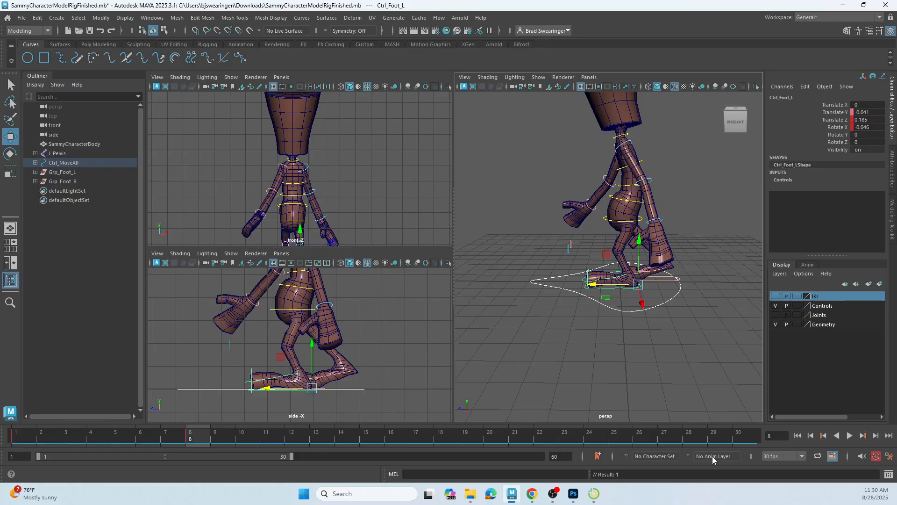
- Set the time slider's playback speed to 30 fps x 1 and save the preferences
click(889, 456)
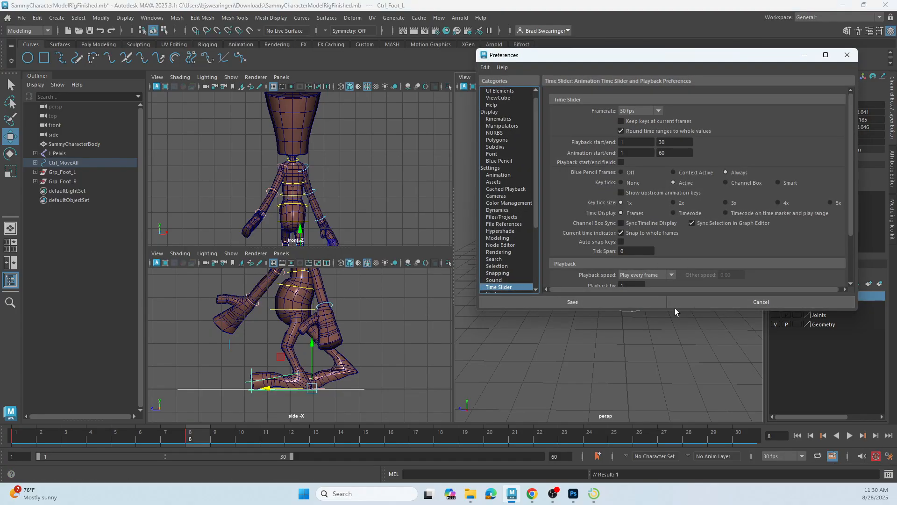
drag(675, 313, 676, 400)
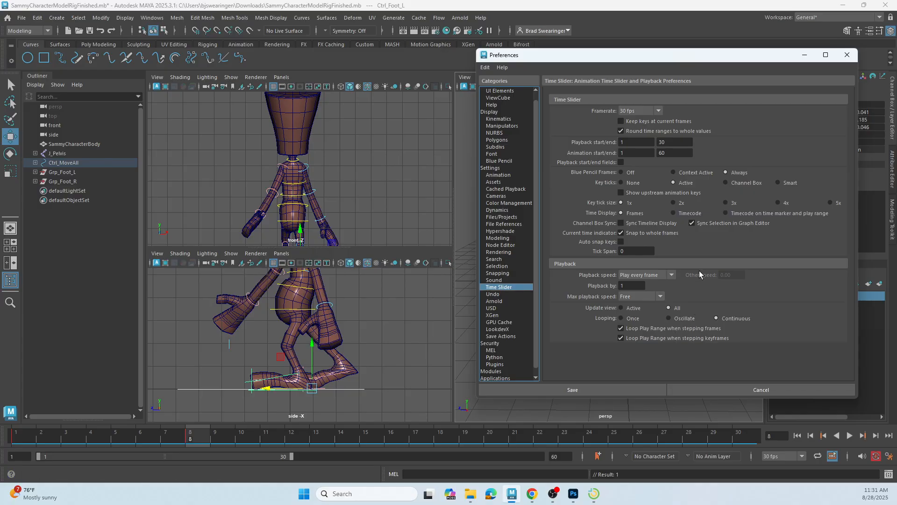
click(671, 275)
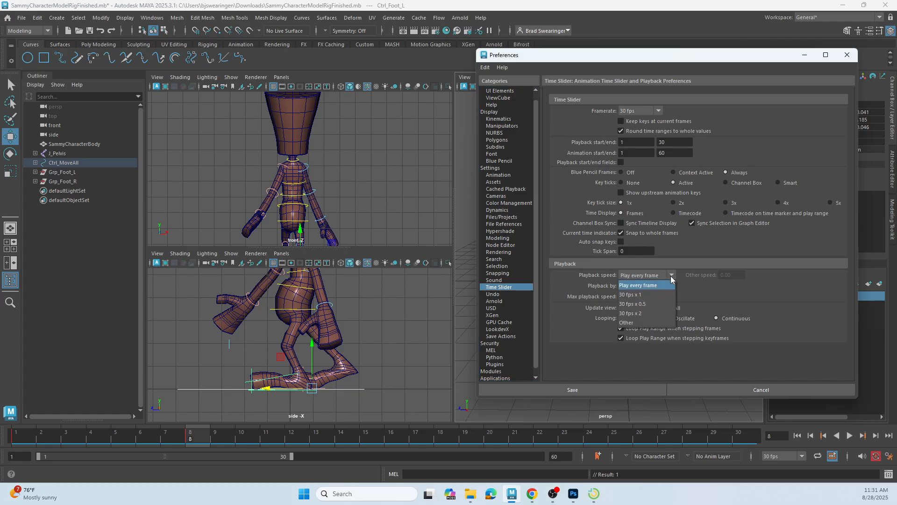
click(635, 296)
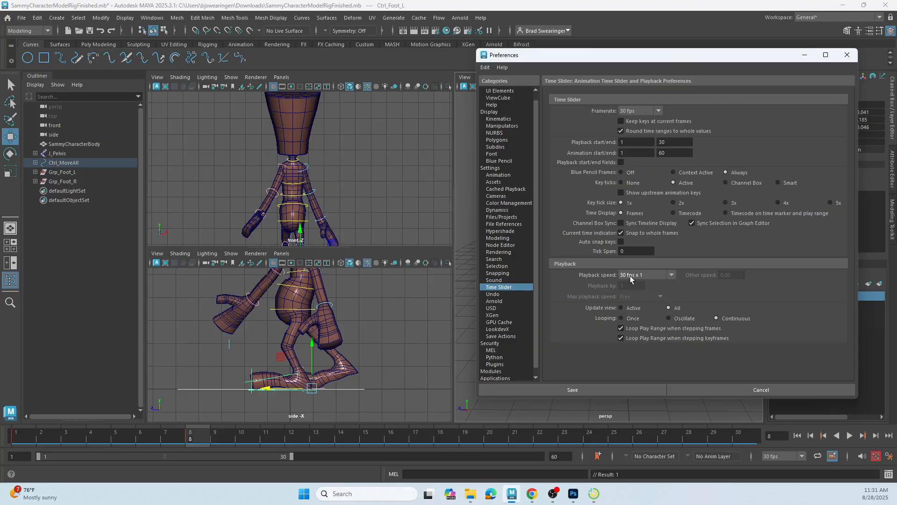
click(673, 276)
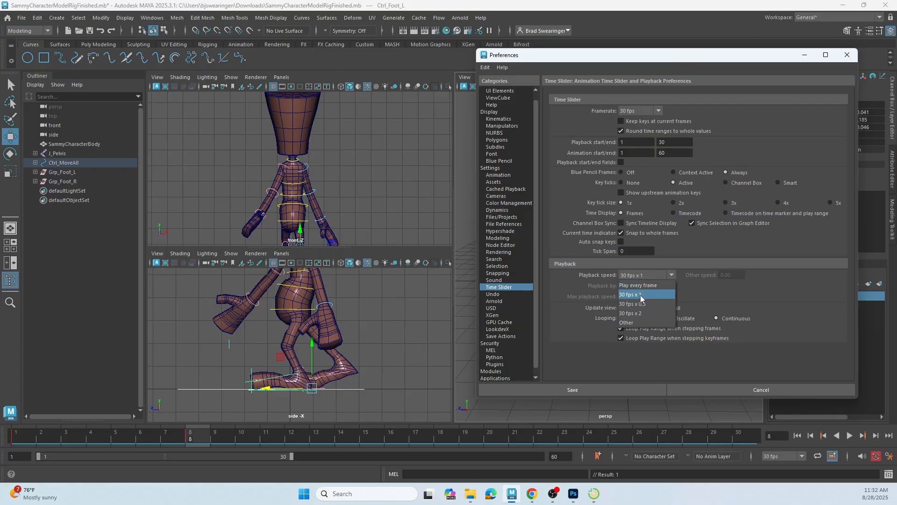
click(640, 295)
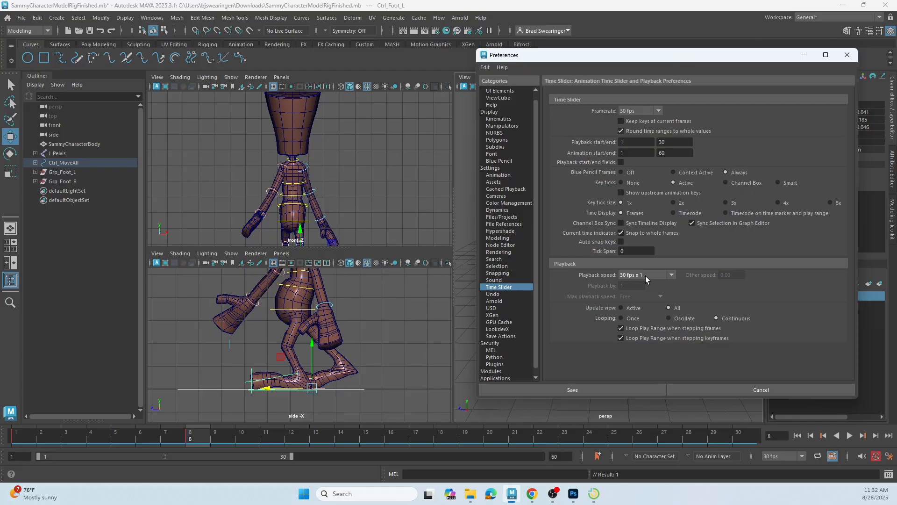
click(575, 391)
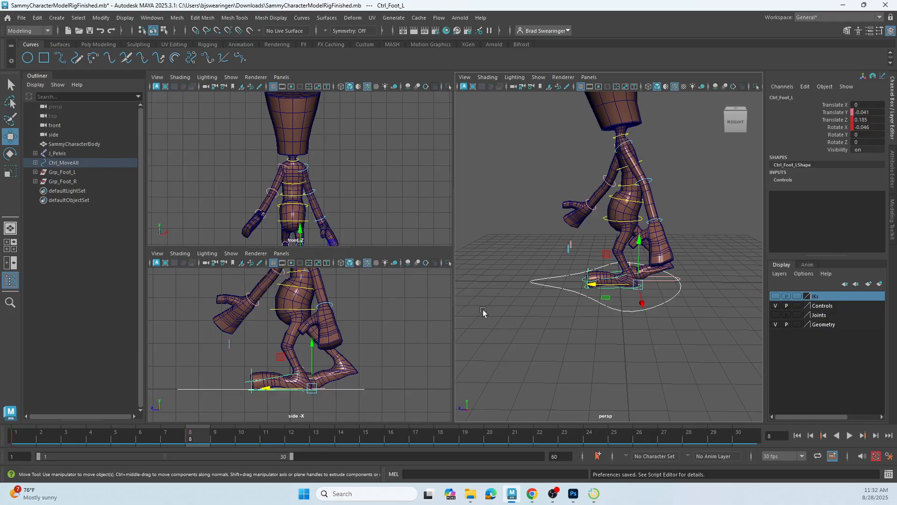
- Play the animation to check the left foot's motion and return to frame 8
alt+middle_drag(389, 216, 388, 152)
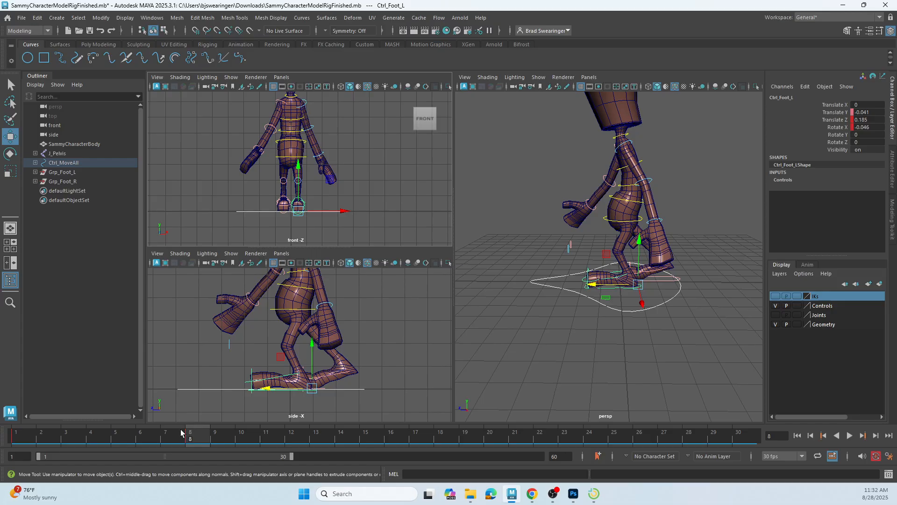
key(alt+v)
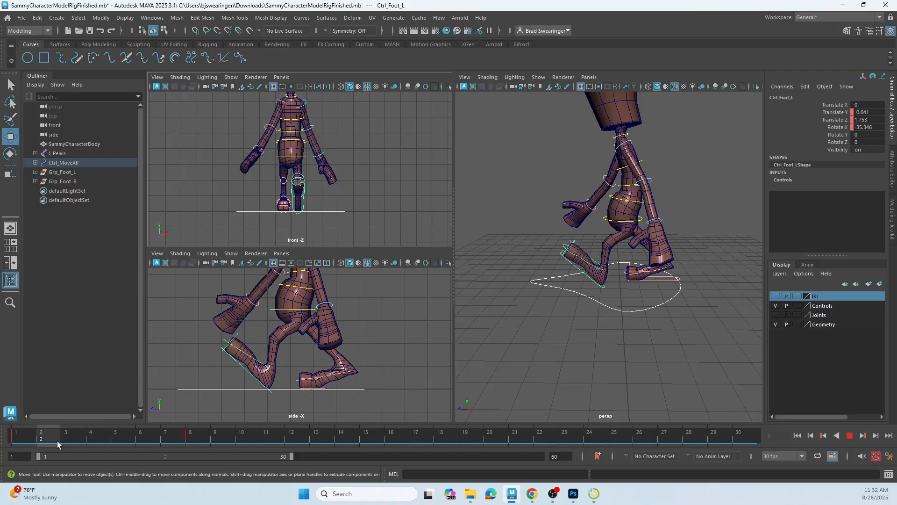
click(198, 444)
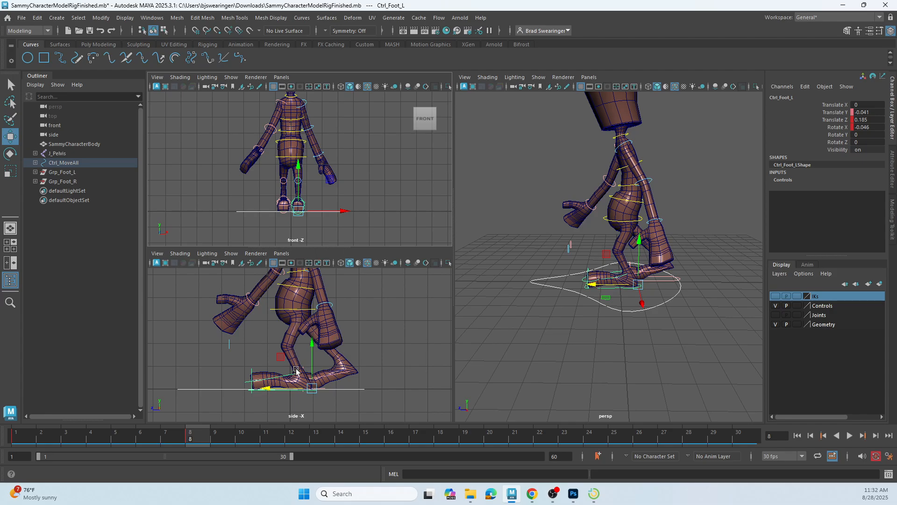
- Raise the pelvis control Ctrl_Pelvis to about 0.026 in Translate Y and key it at frame 8
click(274, 311)
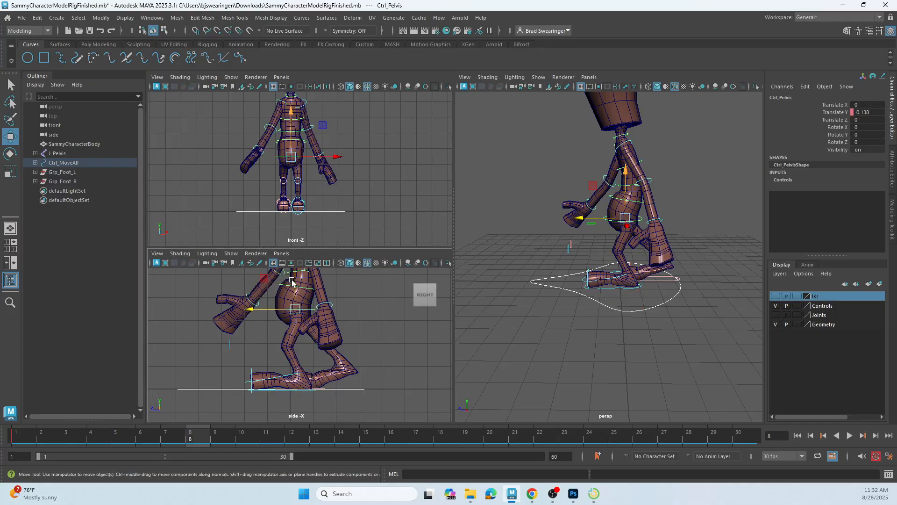
drag(294, 282, 297, 276)
key(s)
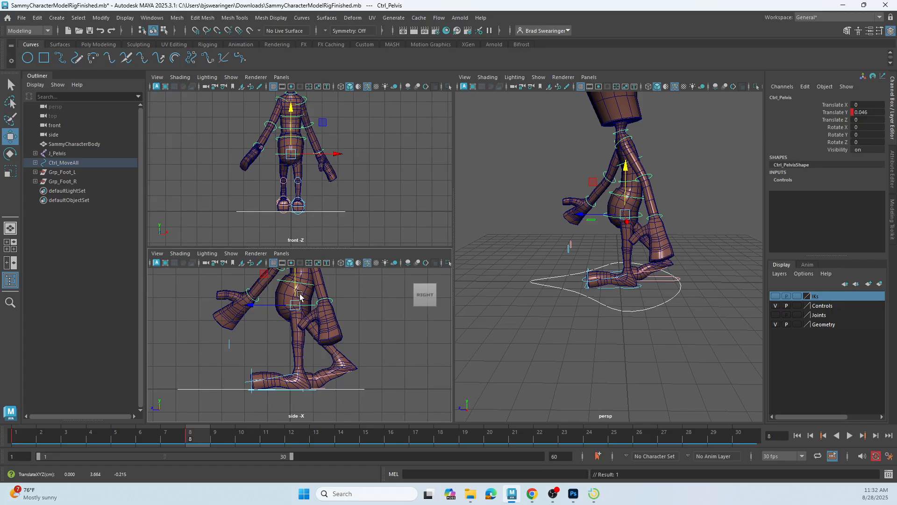
drag(295, 276, 296, 279)
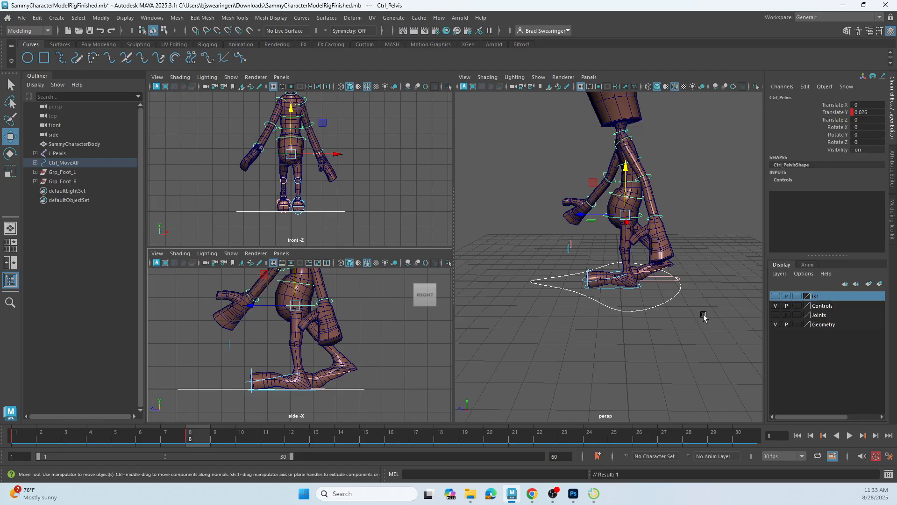
- Move the right foot control Ctrl_Foot_R forward to about 0.209 in Translate Z and lift it to about 0.653 in Translate Y at frame 8
click(662, 281)
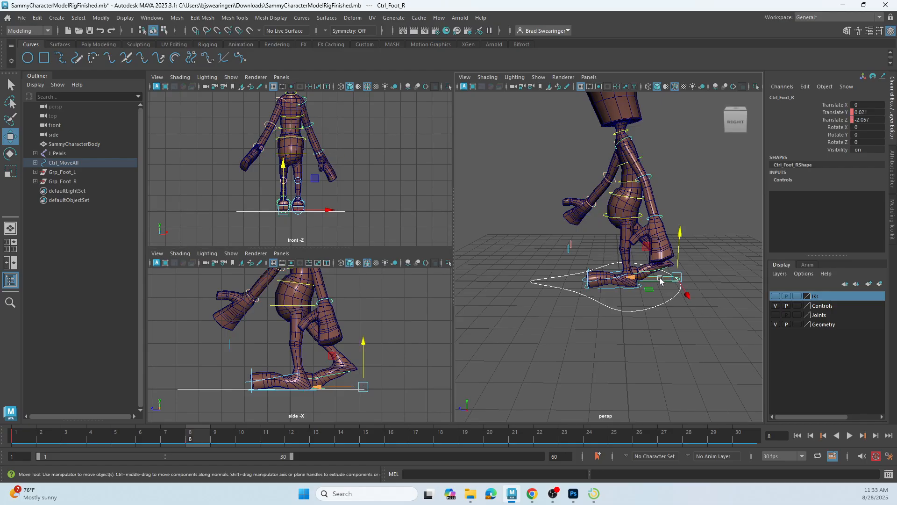
drag(660, 279, 620, 278)
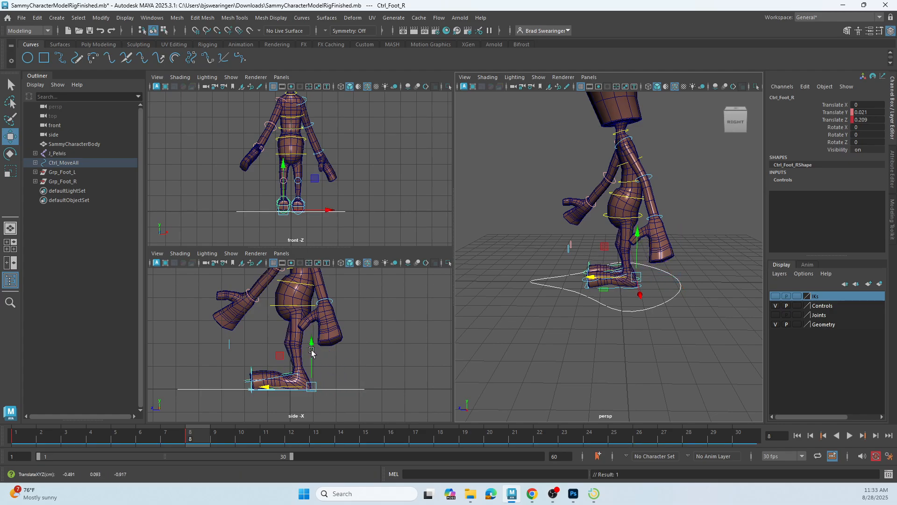
drag(312, 353, 313, 336)
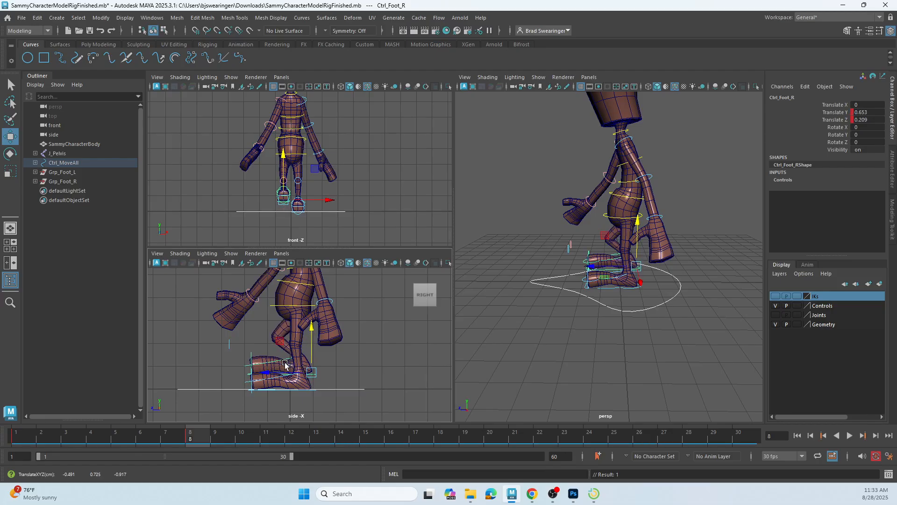
- Rotate the right foot control toe-down to about 24.647 in Rotate X at frame 8
key(e)
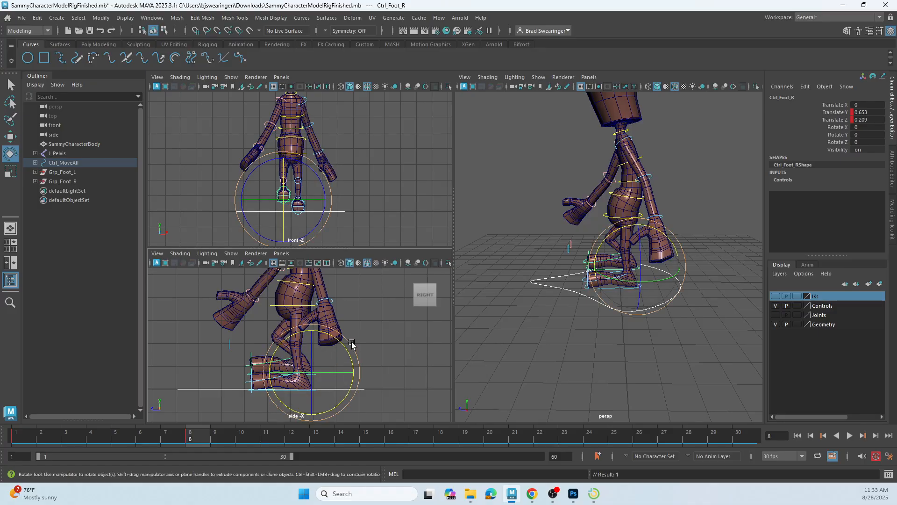
drag(345, 354, 352, 340)
alt+drag(513, 331, 691, 322)
scroll(596, 286, up, 6)
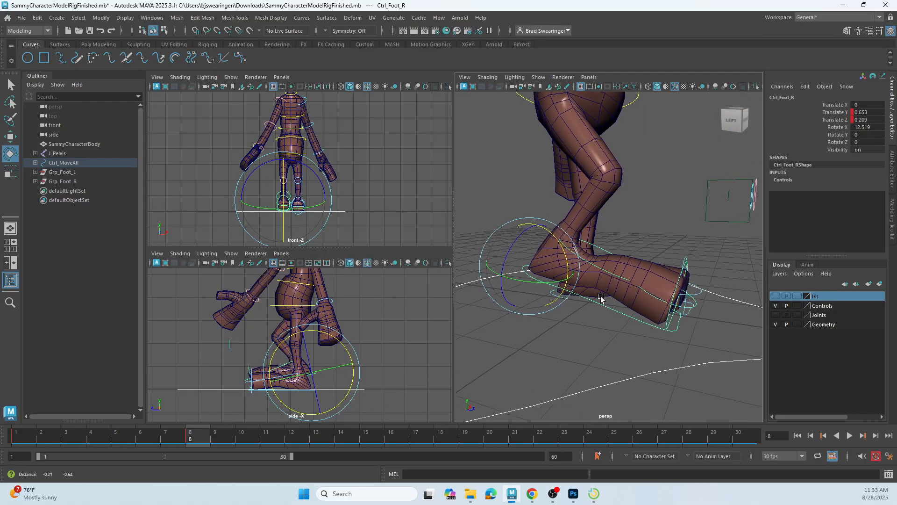
alt+drag(597, 308, 613, 307)
scroll(614, 306, down, 8)
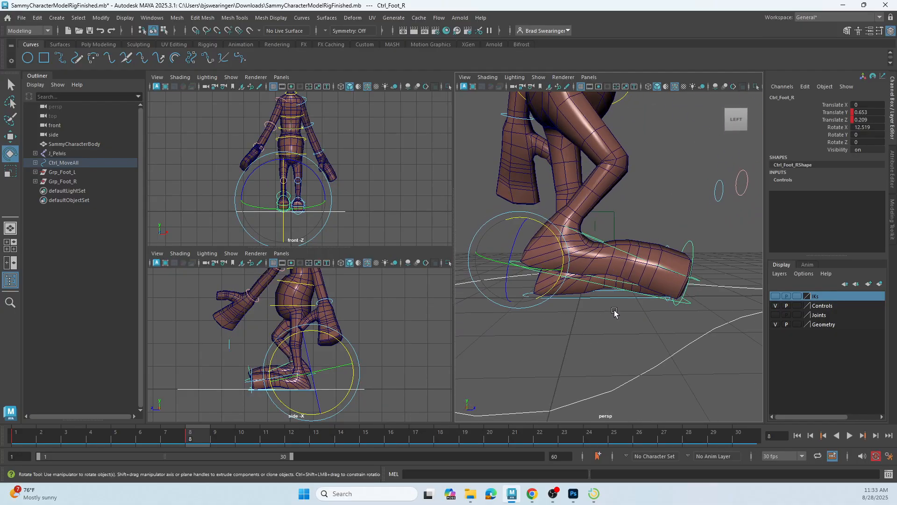
scroll(614, 306, down, 3)
alt+drag(614, 307, 622, 358)
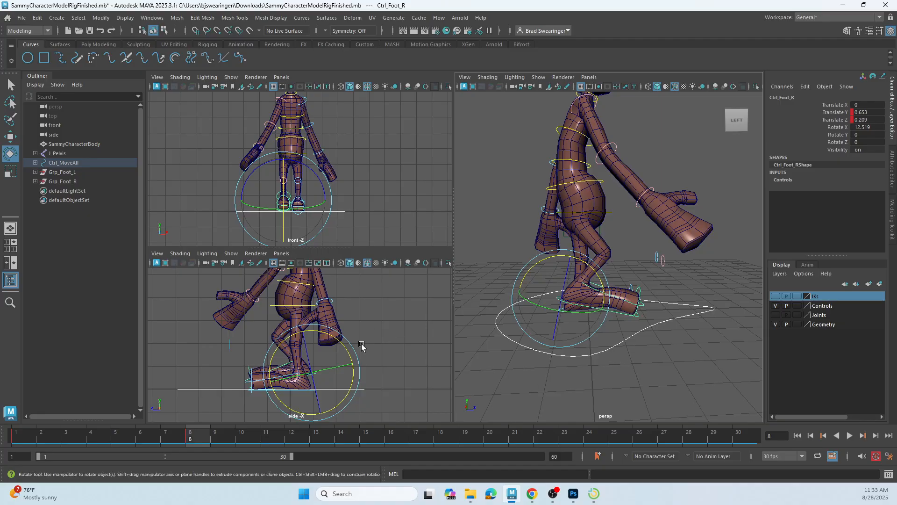
drag(348, 354, 351, 342)
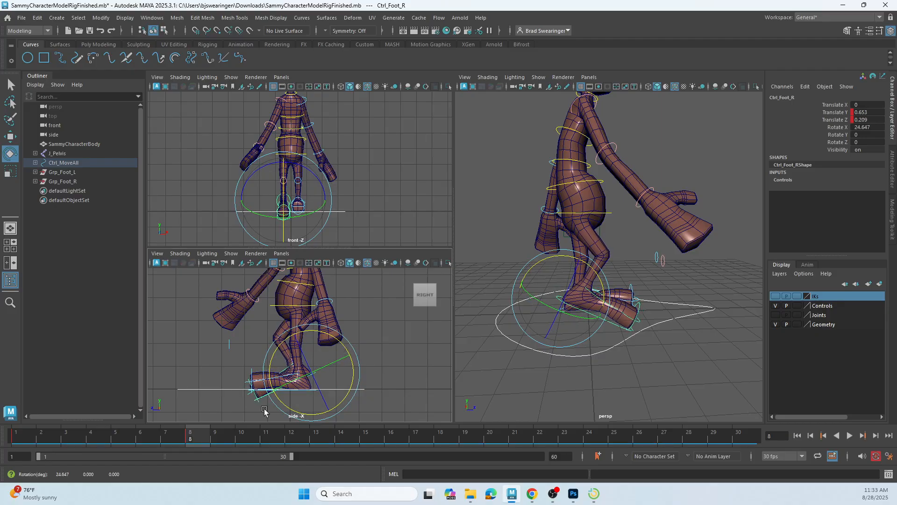
- Raise the right foot control to about 0.881 in Translate Y and key it at frame 8
scroll(254, 409, down, 2)
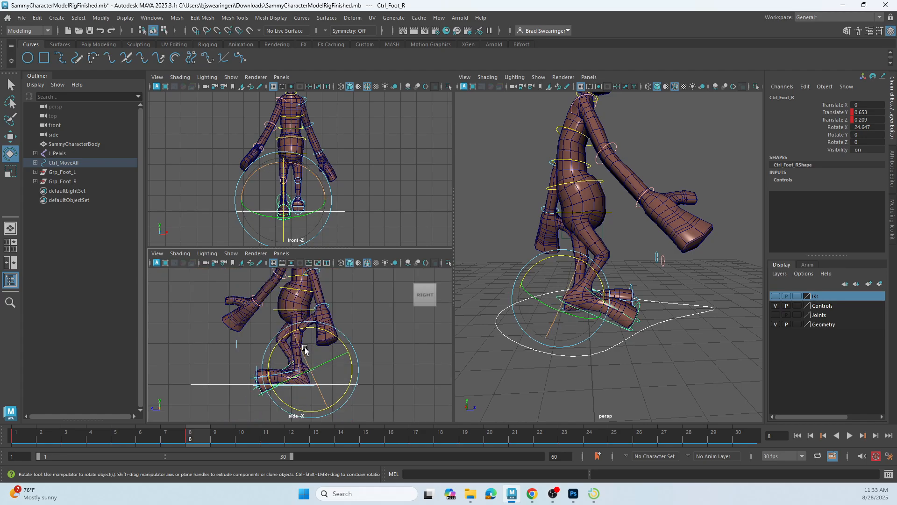
key(w)
drag(305, 348, 310, 338)
key(s)
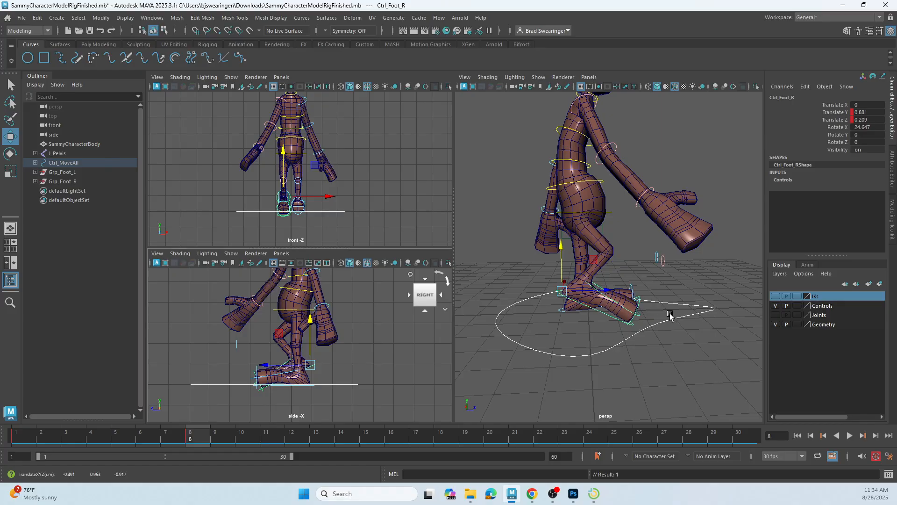
- Swing the right arm down beside the body at frame 8 by rotating Ctrl_Shoulder_R to about 9.473 in Rotate Y
alt+drag(670, 316, 595, 337)
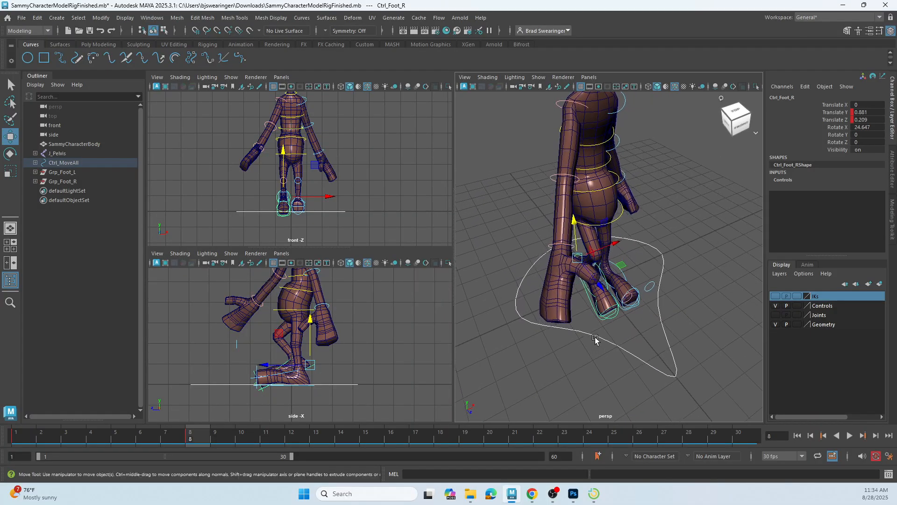
click(563, 103)
alt+drag(607, 247, 651, 236)
key(e)
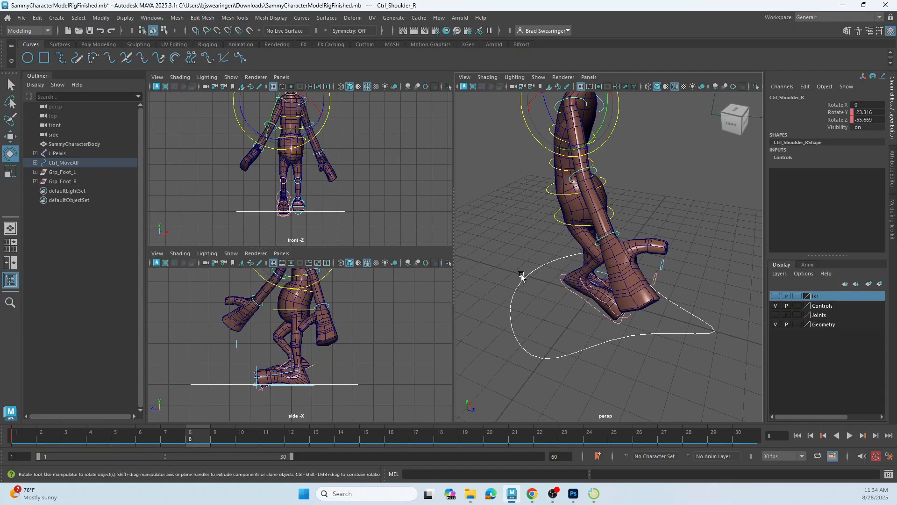
alt+drag(520, 274, 568, 254)
alt+right_drag(360, 307, 349, 367)
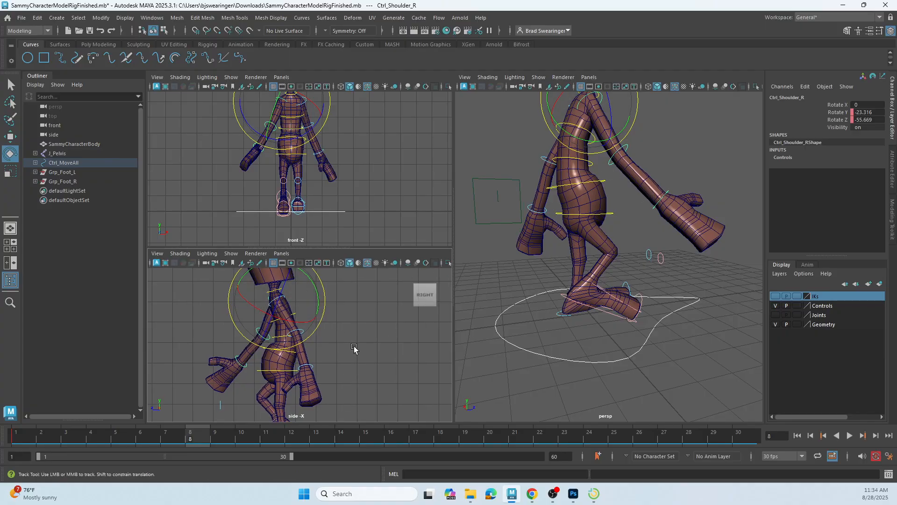
alt+middle_drag(360, 351, 349, 382)
drag(314, 331, 306, 291)
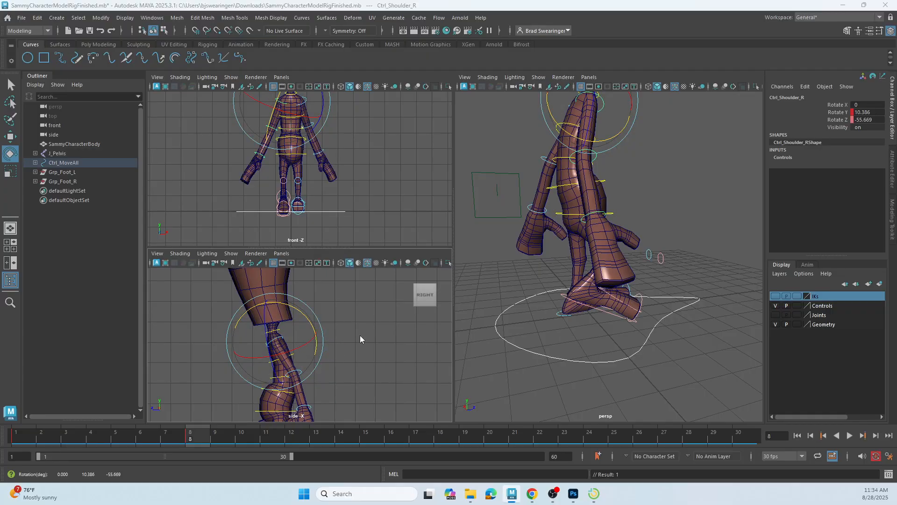
key(space)
alt+middle_drag(436, 326, 467, 233)
mouse_move(479, 127)
mouse_down()
mouse_move(484, 134)
mouse_move(478, 127)
mouse_up()
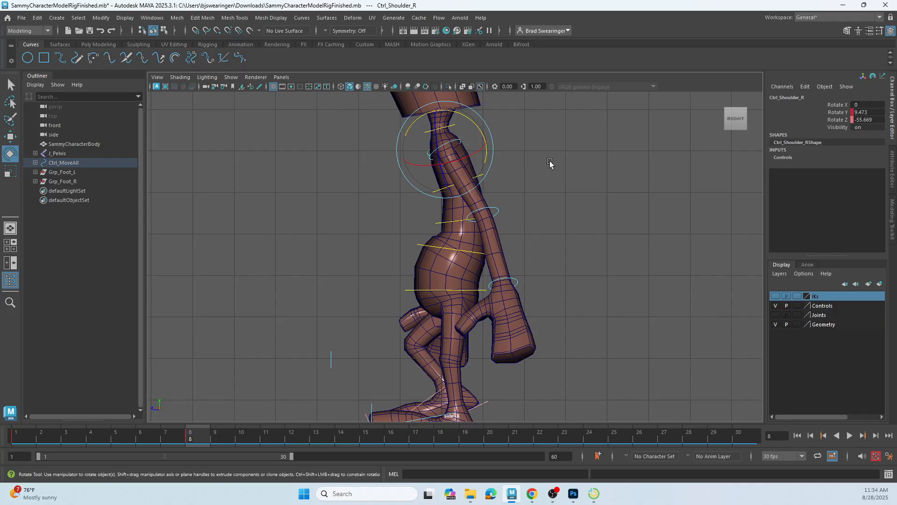
- Rotate the left shoulder control Ctrl_Shoulder_L to about 11.261 in Rotate Y at frame 8 and play the animation
click(510, 137)
click(458, 142)
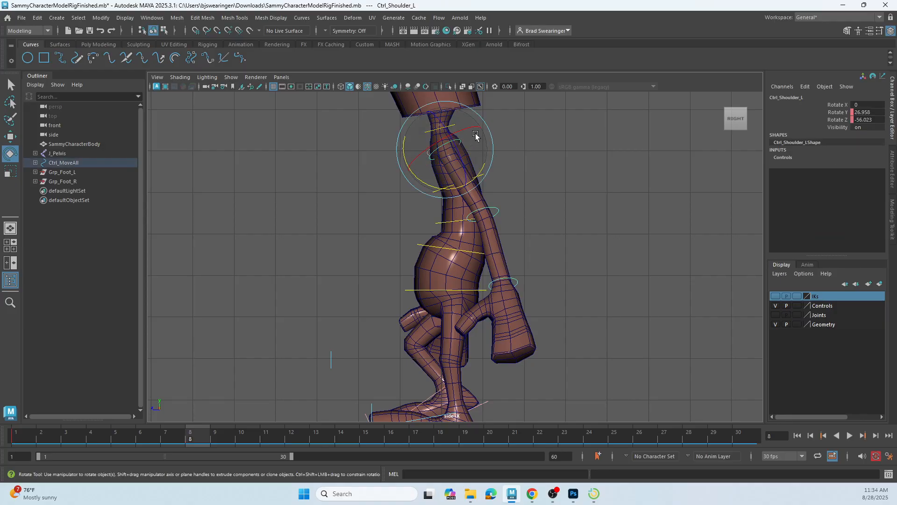
drag(427, 176, 418, 179)
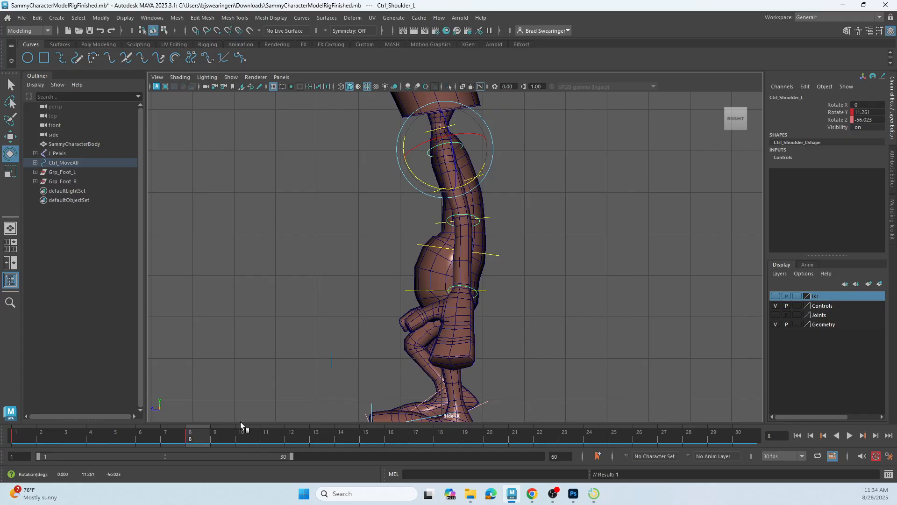
key(alt+v)
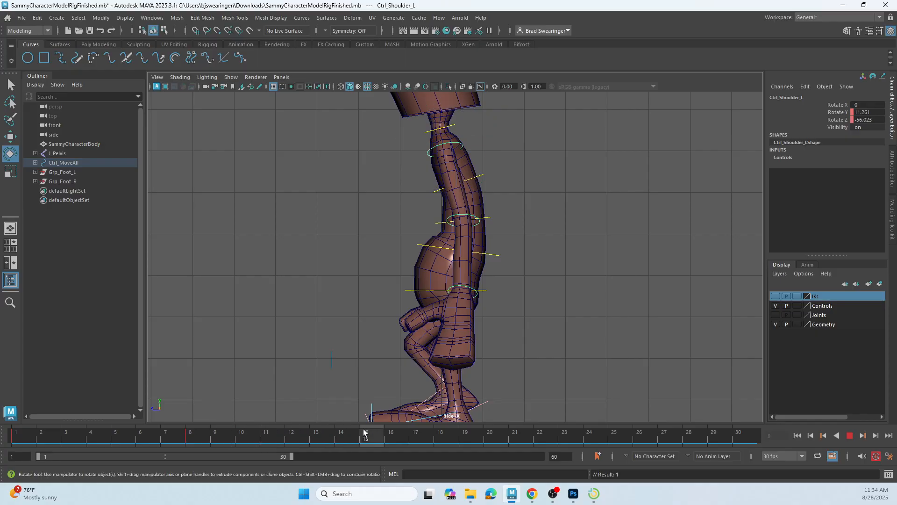
- Set the current frame to 15 and check pose 3 of the stick-figure walk sketch in Photoshop before returning to Maya
mouse_move(364, 432)
mouse_down()
mouse_move(17, 440)
mouse_move(364, 445)
mouse_move(339, 418)
mouse_up()
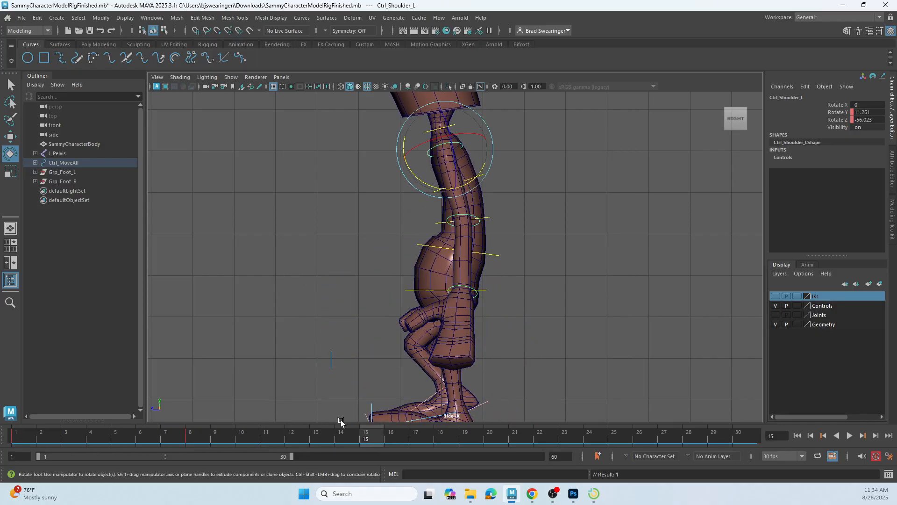
click(573, 493)
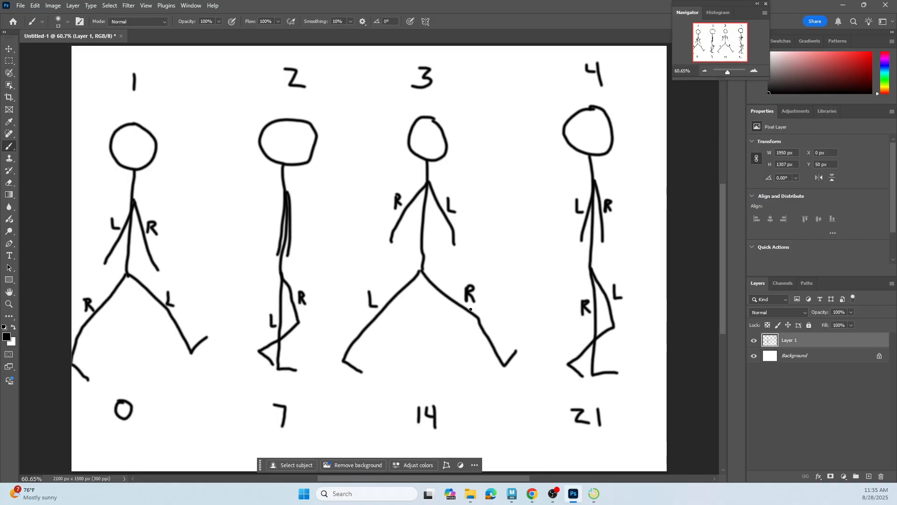
click(843, 5)
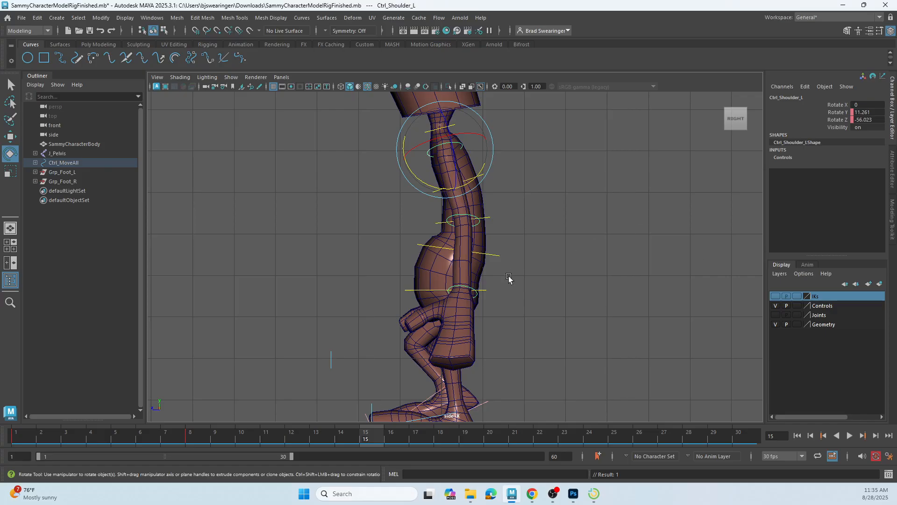
- Move the right foot control forward at frame 15 to about 0.684 in Translate Y and 1.349 in Translate Z
key(space)
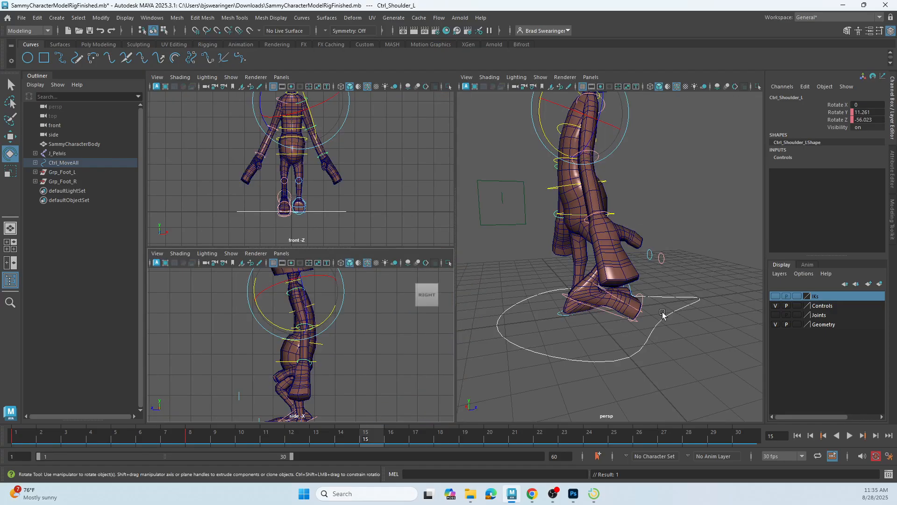
alt+drag(660, 315, 593, 314)
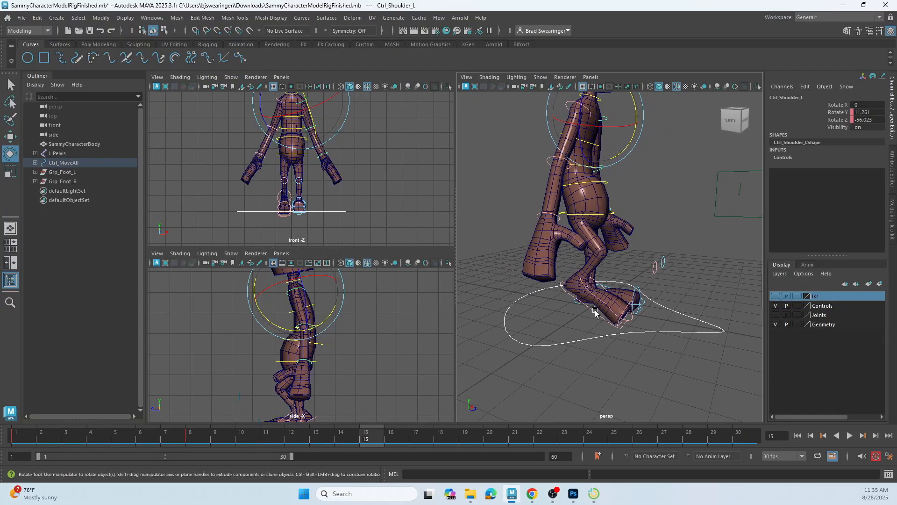
click(593, 314)
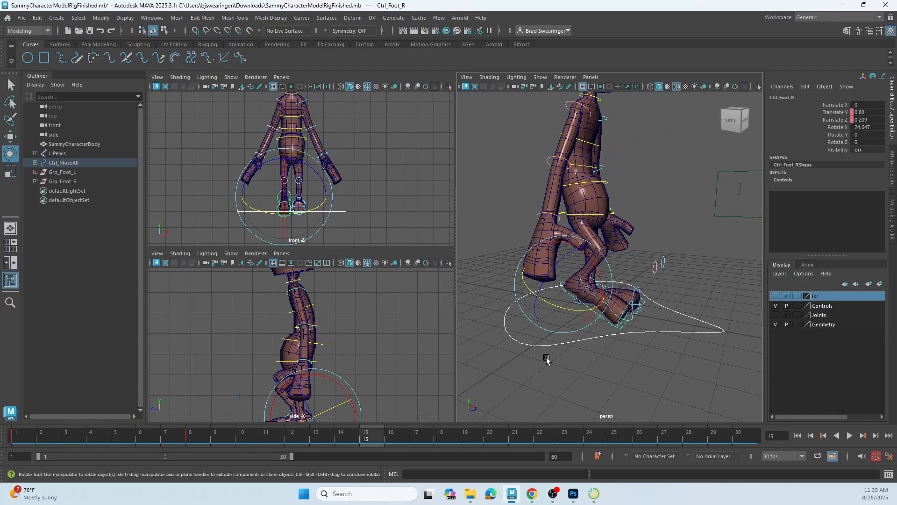
alt+middle_drag(371, 348, 367, 297)
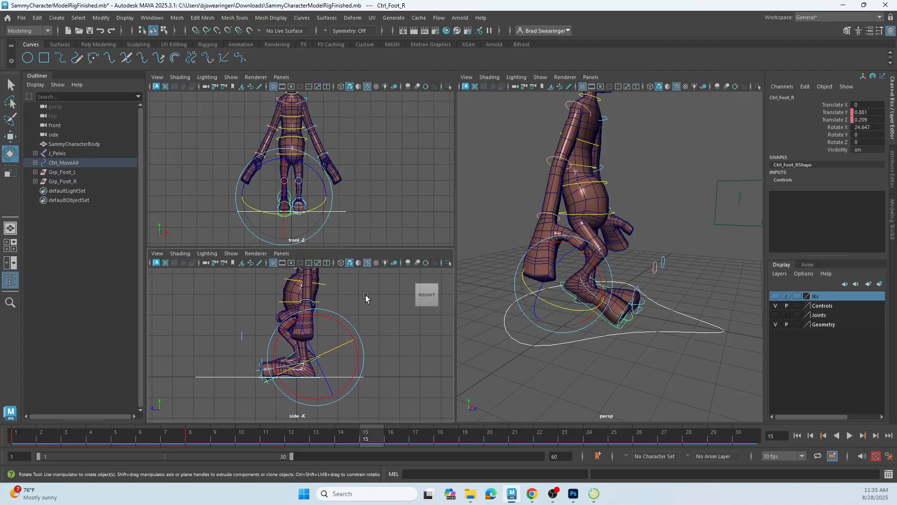
click(588, 290)
key(w)
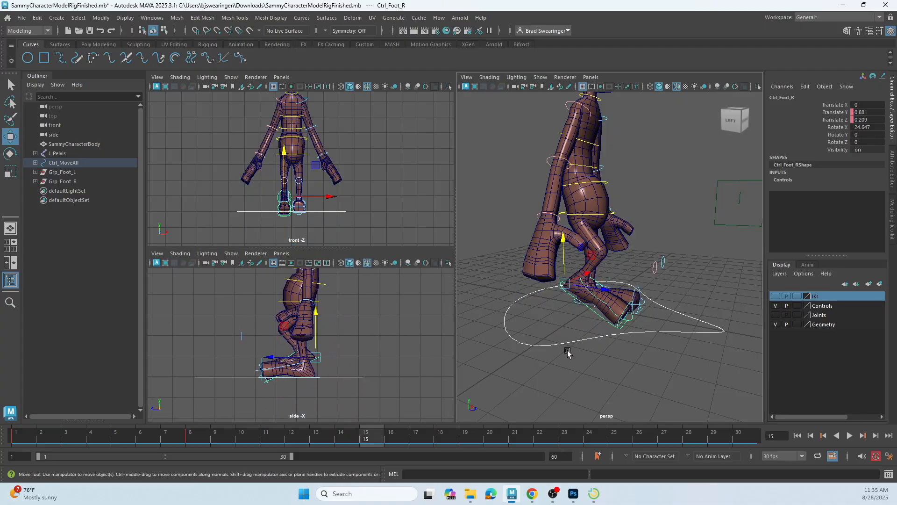
alt+drag(570, 351, 591, 344)
drag(593, 260, 626, 265)
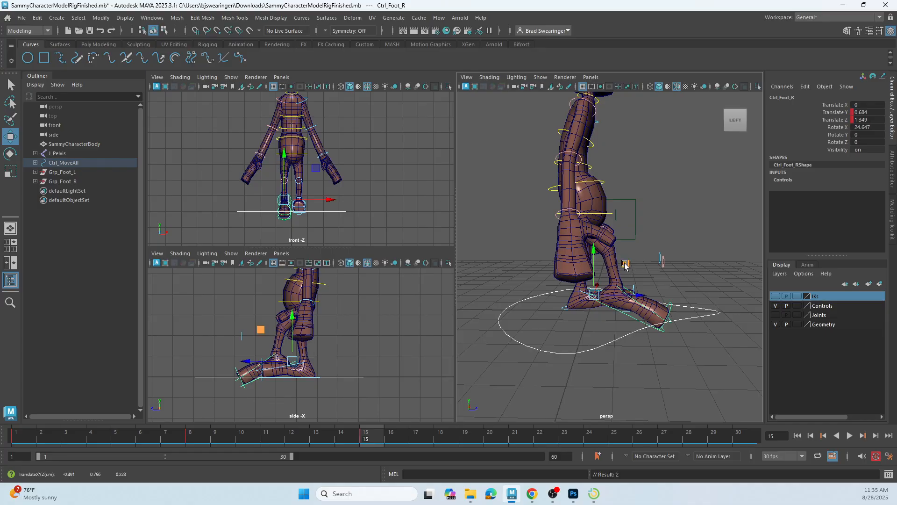
- Tilt the right foot toe-up to about -24.813 in Rotate X and reposition it to about 0.188 in Translate Y and 1.969 in Translate Z
key(e)
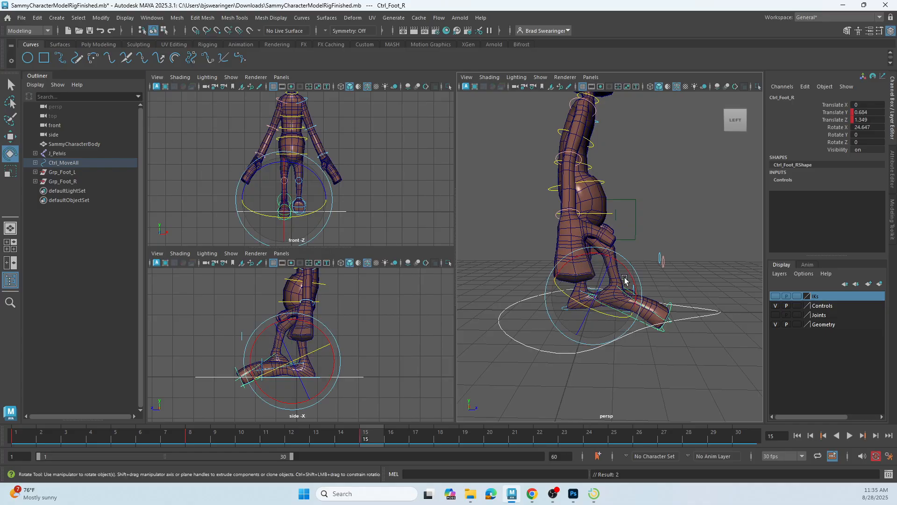
drag(632, 279, 609, 241)
key(w)
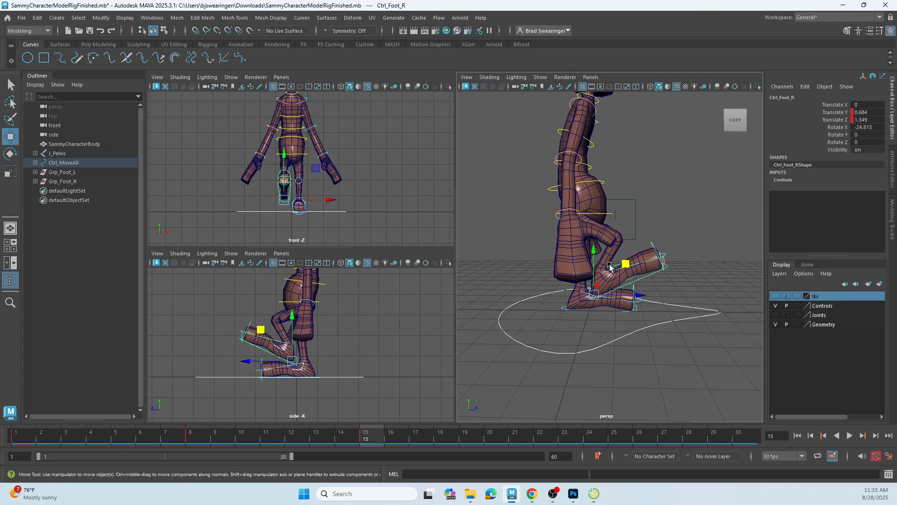
drag(597, 282, 645, 279)
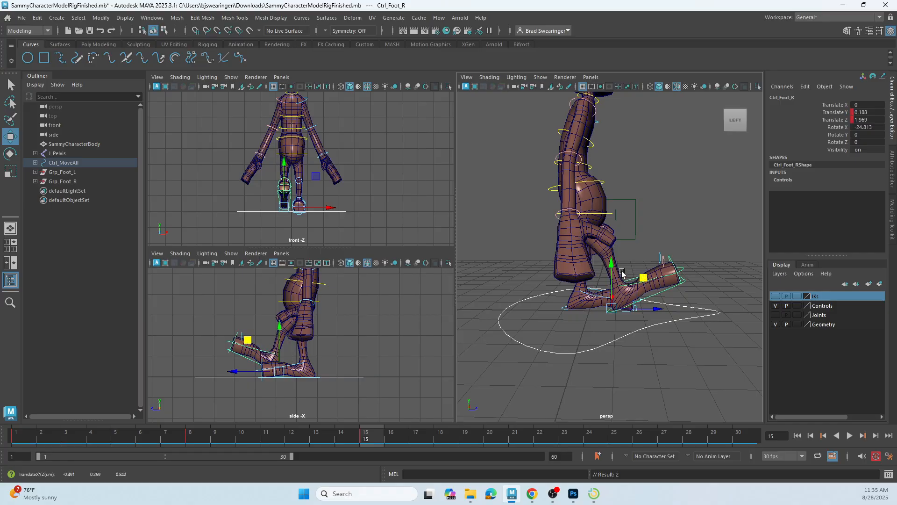
- At frame 15, lower the pelvis control to about -0.073 in Translate Y and slide the left foot control back to about -2.428 in Translate Z
click(610, 217)
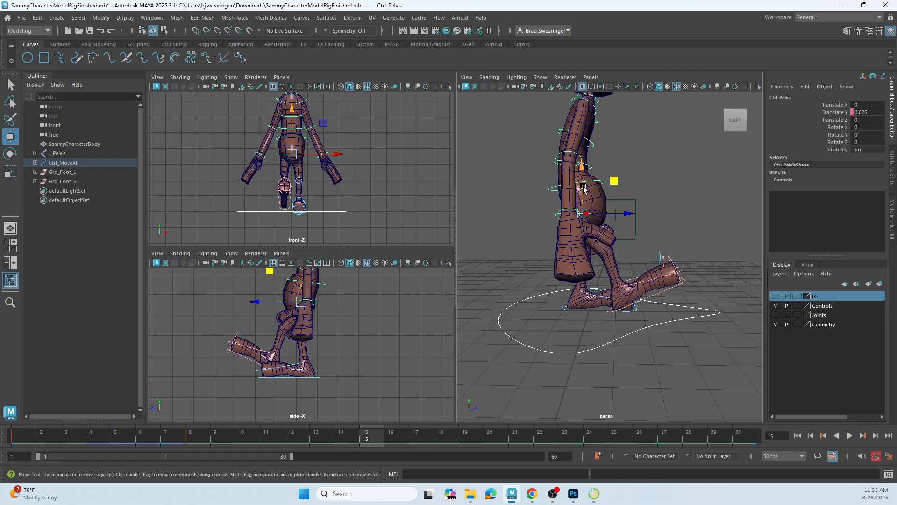
drag(583, 188, 583, 191)
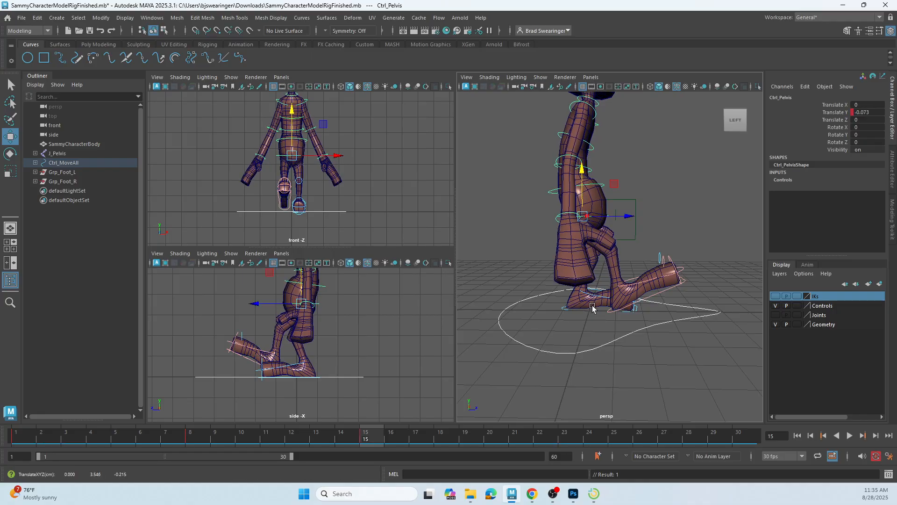
click(566, 307)
drag(594, 309, 530, 299)
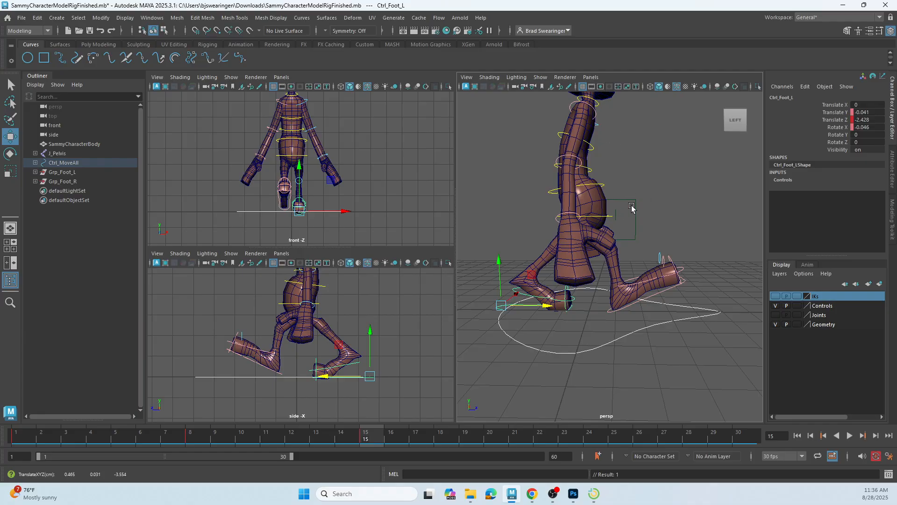
- Swing the left arm forward at frame 15 by rotating Ctrl_Shoulder_L in the side view
scroll(359, 167, up, 5)
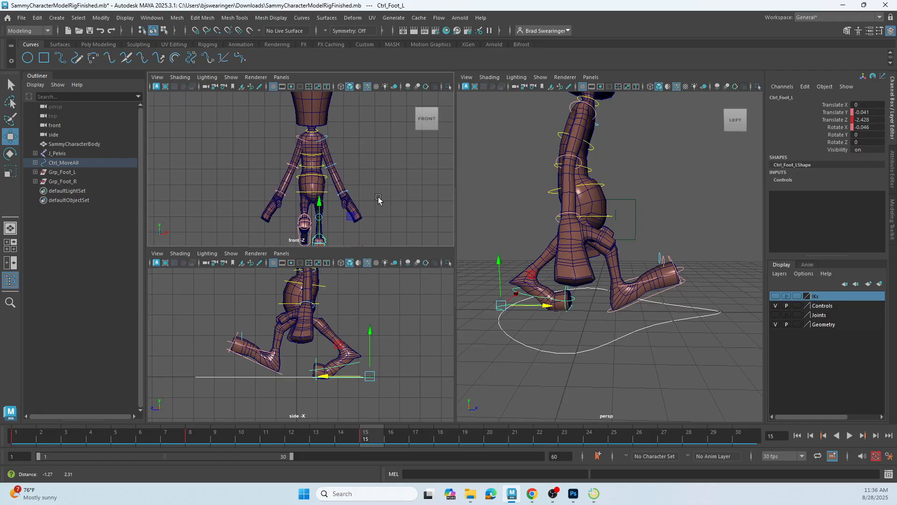
mouse_move(344, 148)
alt+middle_down()
mouse_move(361, 155)
mouse_move(338, 139)
alt+middle_up()
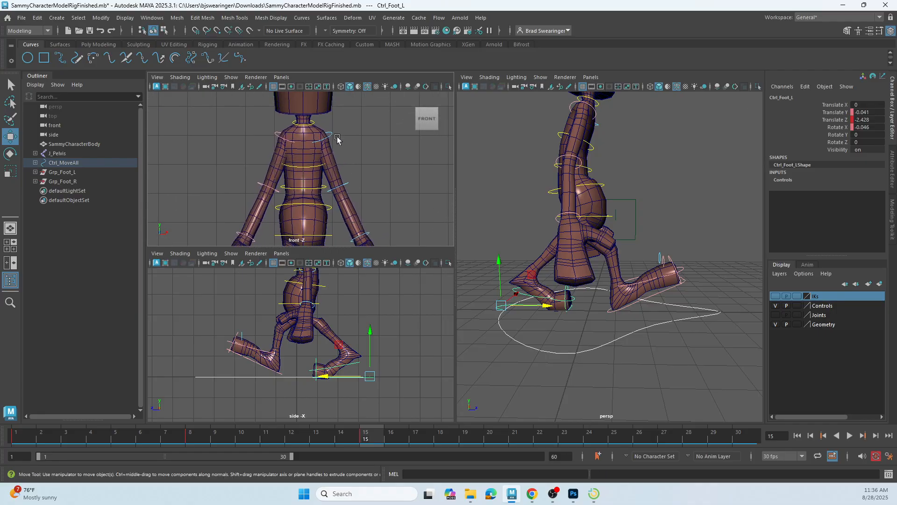
click(333, 135)
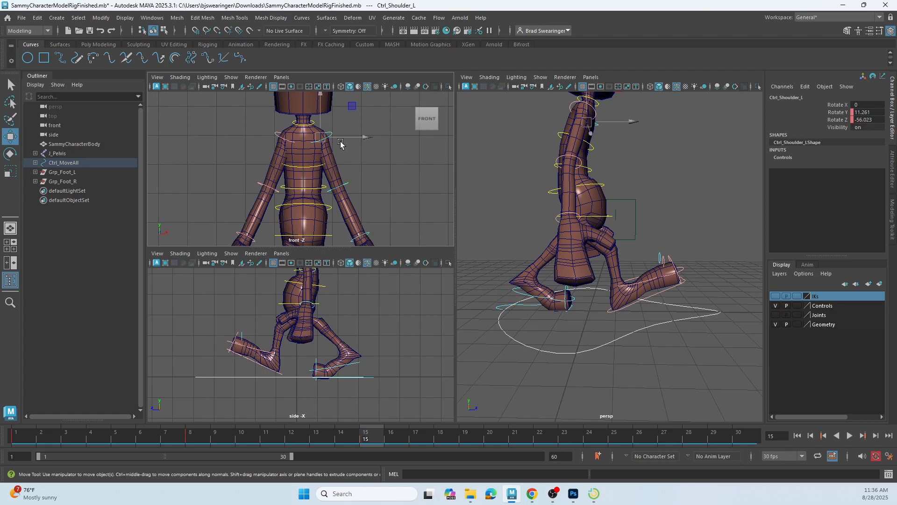
alt+drag(668, 336, 463, 350)
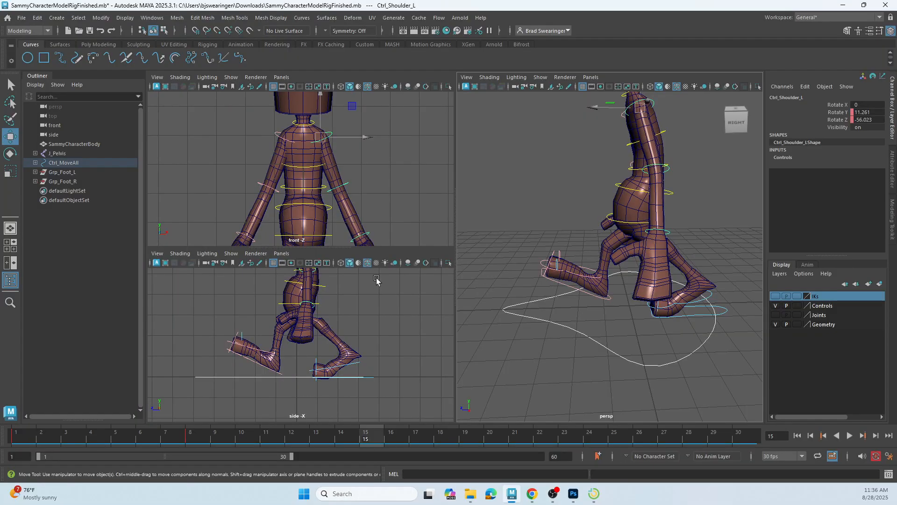
key(e)
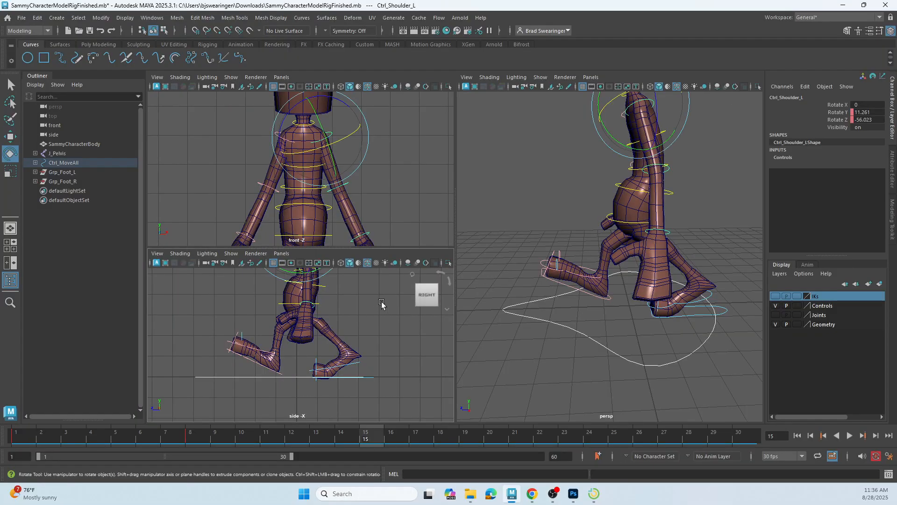
alt+middle_drag(380, 308, 374, 393)
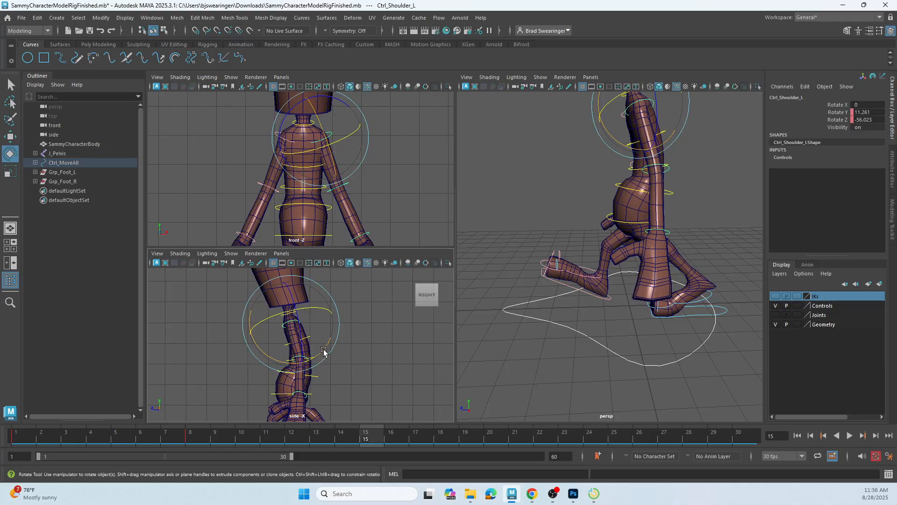
drag(324, 351, 304, 373)
- Swing the right arm backward at frame 15 by rotating Ctrl_Shoulder_R to about 43.162 in Rotate Y, and deselect it
alt+drag(584, 271, 555, 201)
click(467, 142)
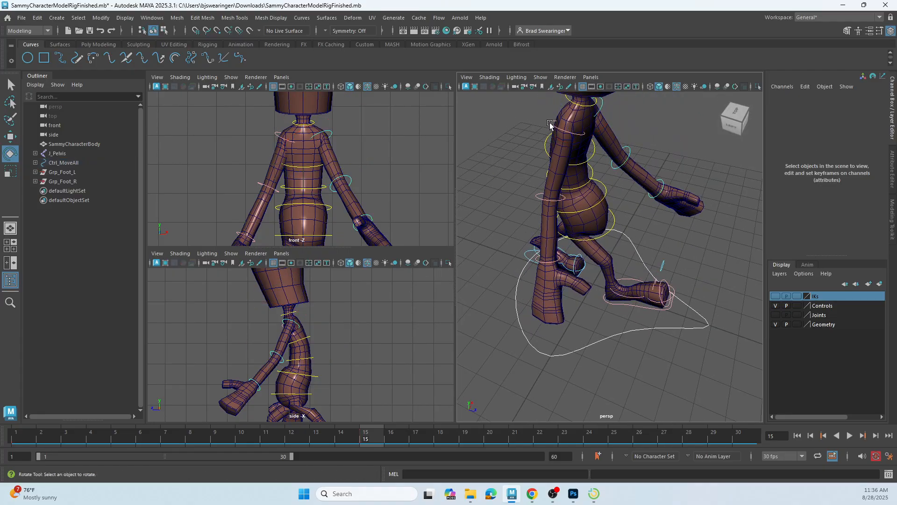
click(553, 145)
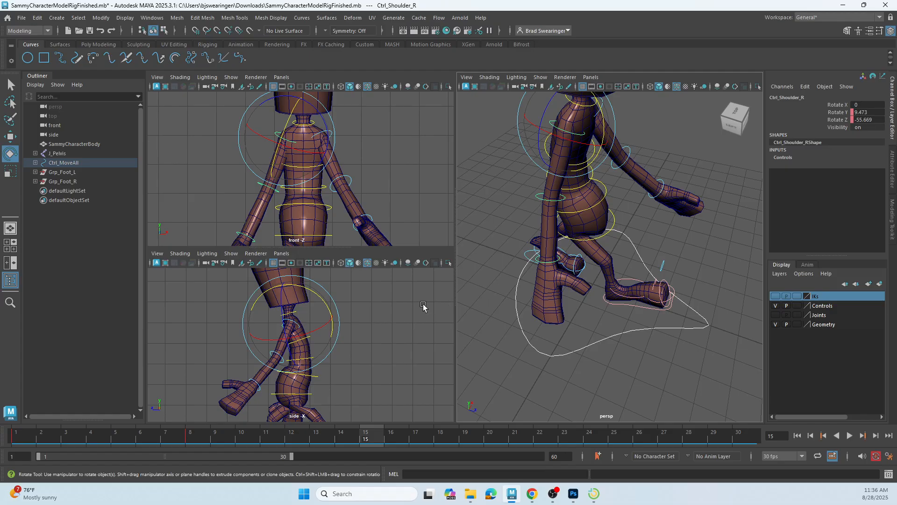
mouse_move(325, 306)
mouse_down()
mouse_move(305, 290)
mouse_move(314, 315)
mouse_up()
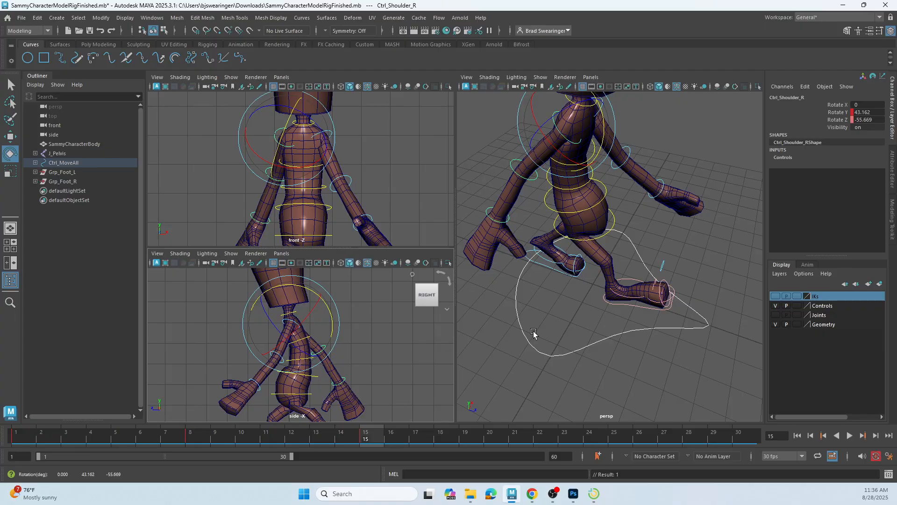
alt+drag(533, 332, 467, 300)
click(511, 261)
alt+drag(563, 294, 448, 391)
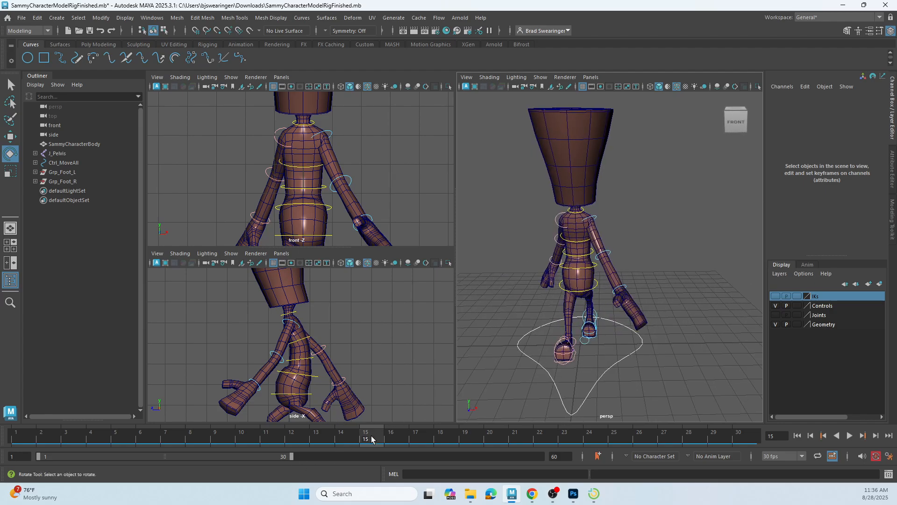
- Set the current frame to 22 and check pose 4 of the walk sketch in Photoshop before returning to Maya
drag(372, 438, 545, 439)
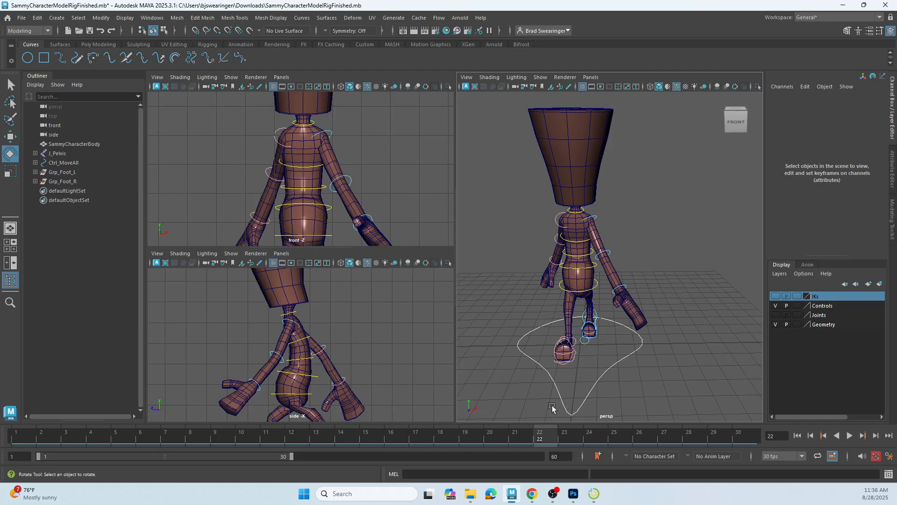
alt+drag(653, 307, 571, 312)
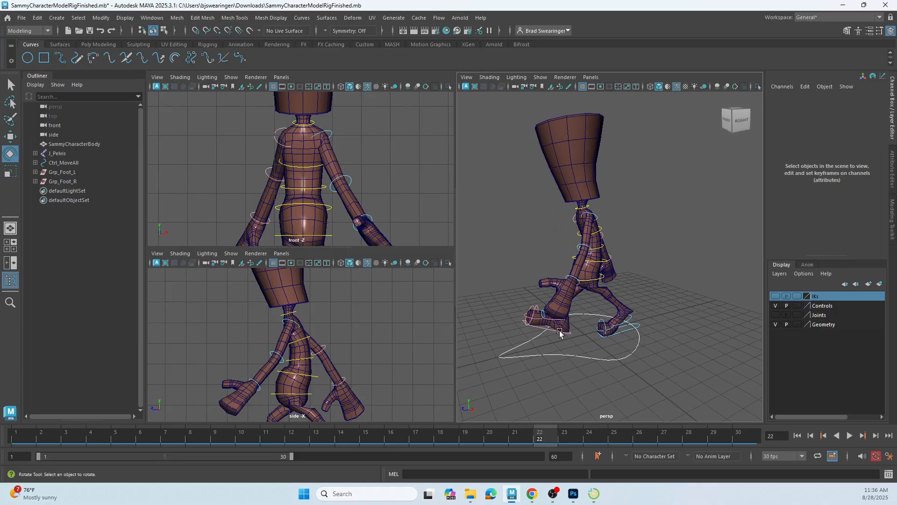
click(571, 496)
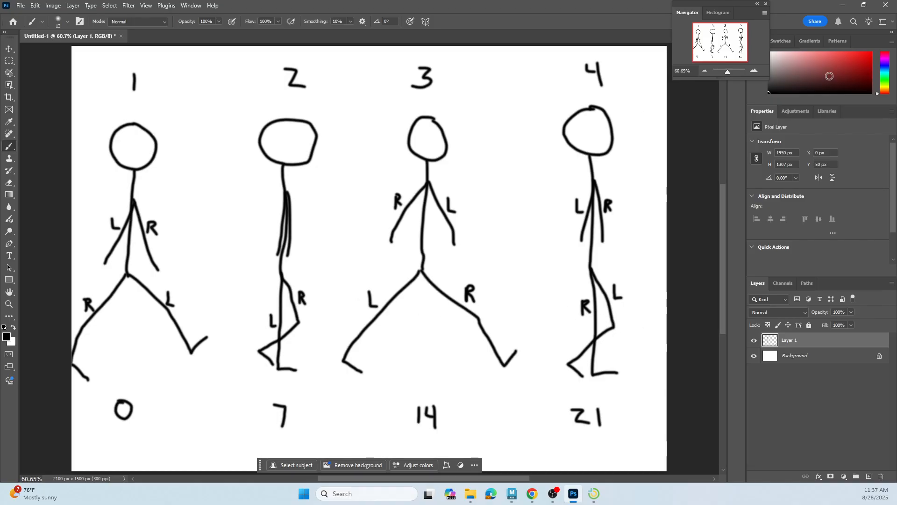
click(843, 5)
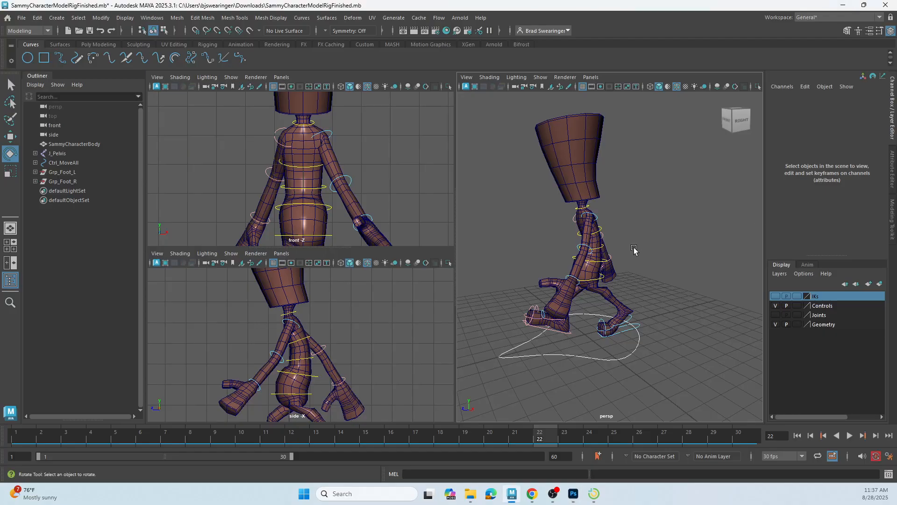
- Plant the right foot flat under the body at frame 22, at about -0.109 in Translate Y, 0.284 in Translate Z and -0.124 in Rotate X
alt+drag(609, 356, 646, 374)
click(647, 361)
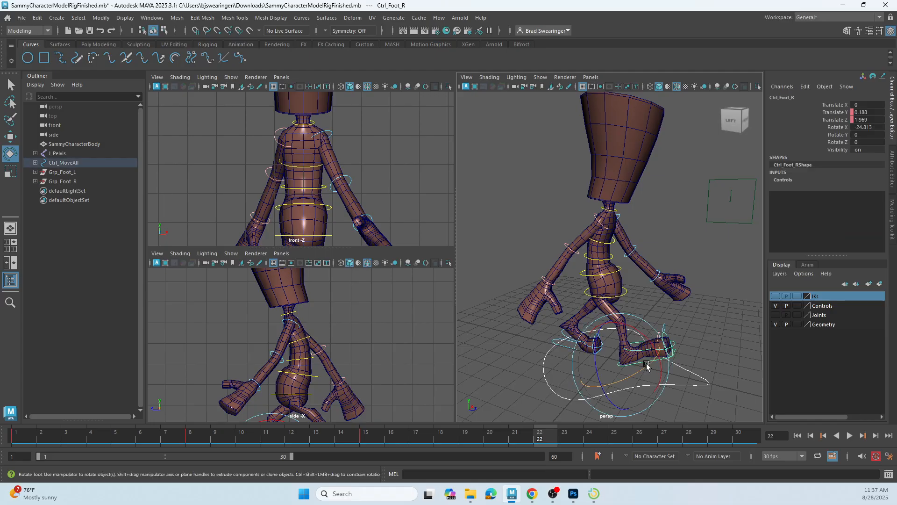
key(w)
alt+drag(611, 369, 653, 346)
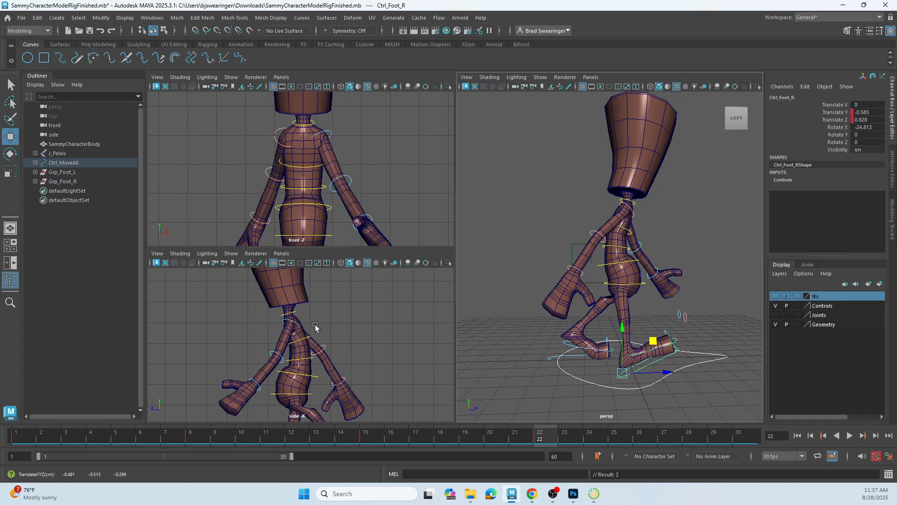
alt+middle_drag(315, 326, 335, 240)
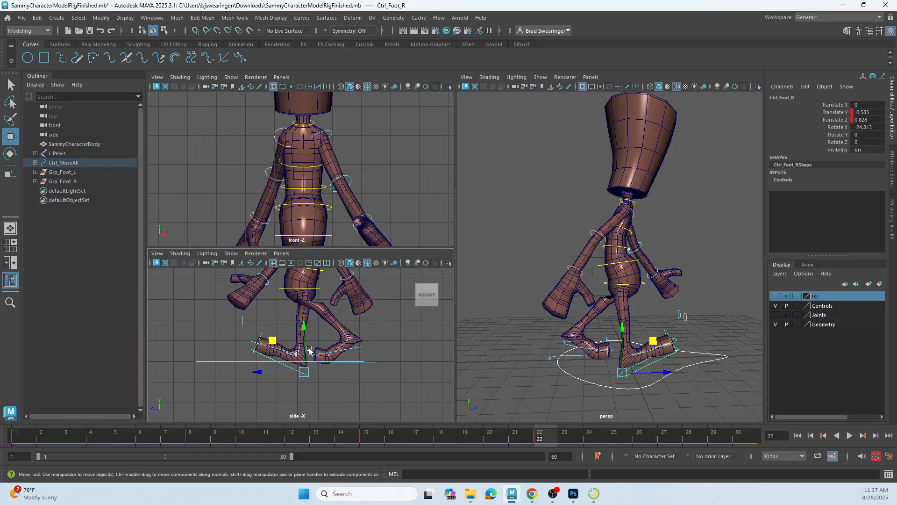
drag(273, 340, 285, 332)
key(e)
key(w)
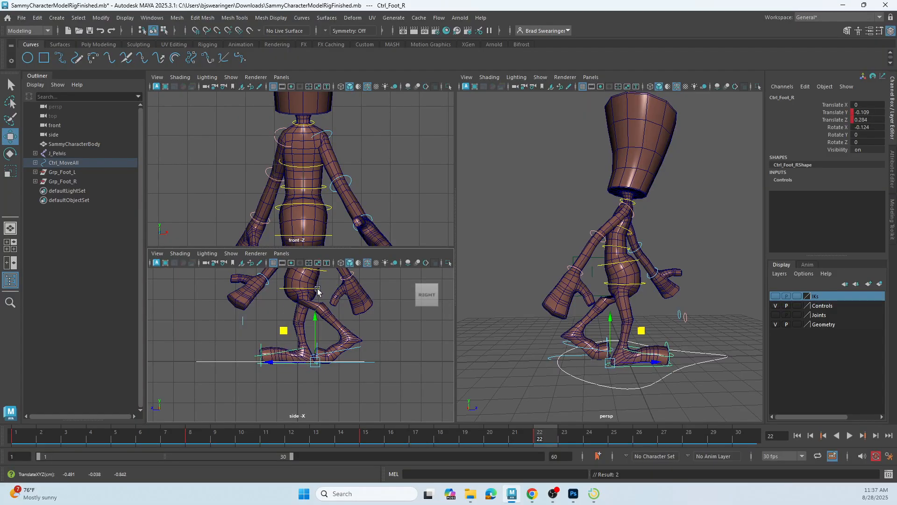
- Raise Ctrl_Pelvis to about -0.05 in Translate Y at frame 22 and key it
click(318, 288)
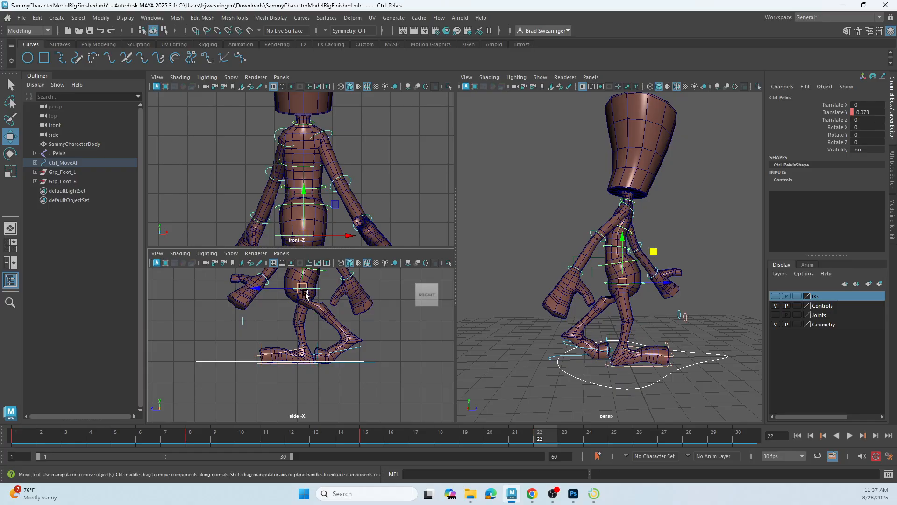
alt+middle_drag(392, 341, 391, 379)
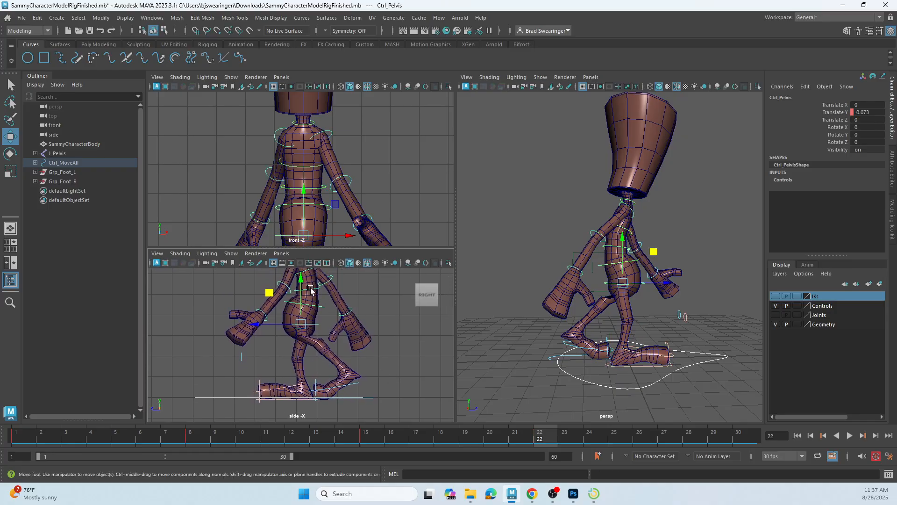
drag(301, 295, 302, 295)
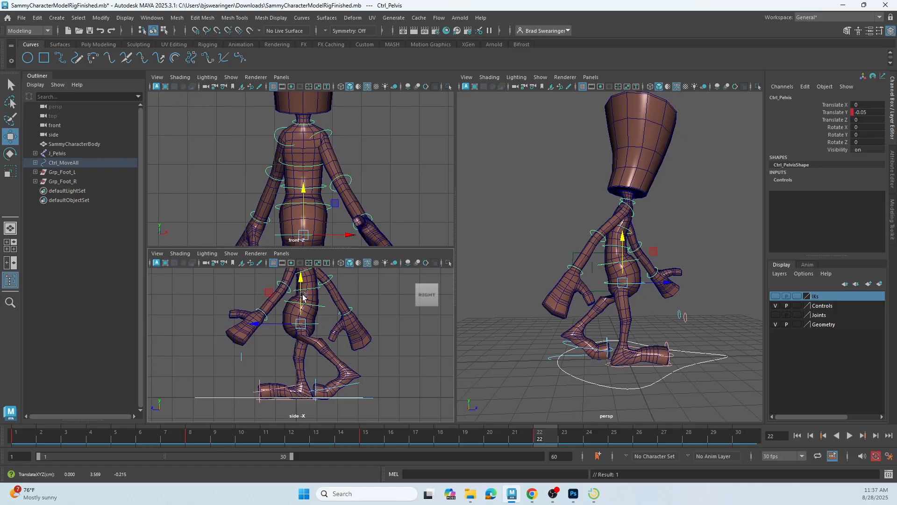
key(s)
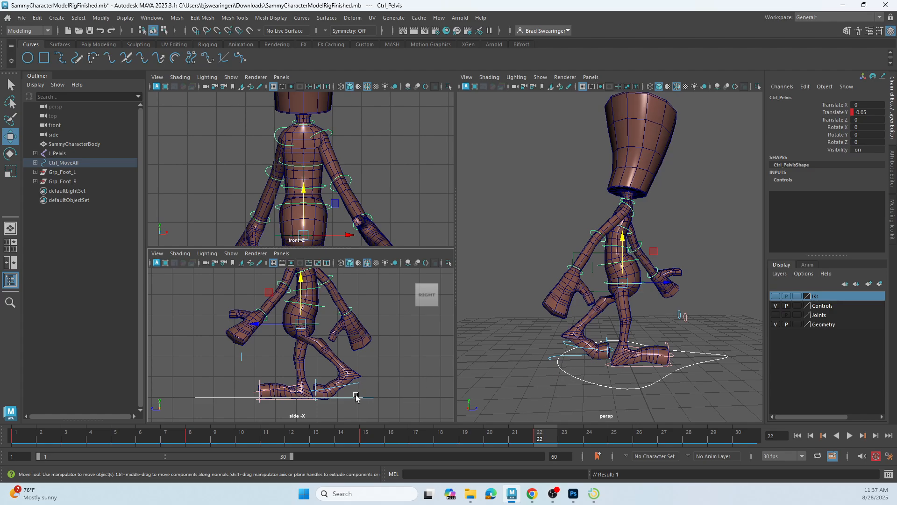
- Lift the left foot beside the right at frame 22, at about 0.661 Translate Y and 0.335 Translate Z, tilted to about 20.836 Rotate X
click(578, 358)
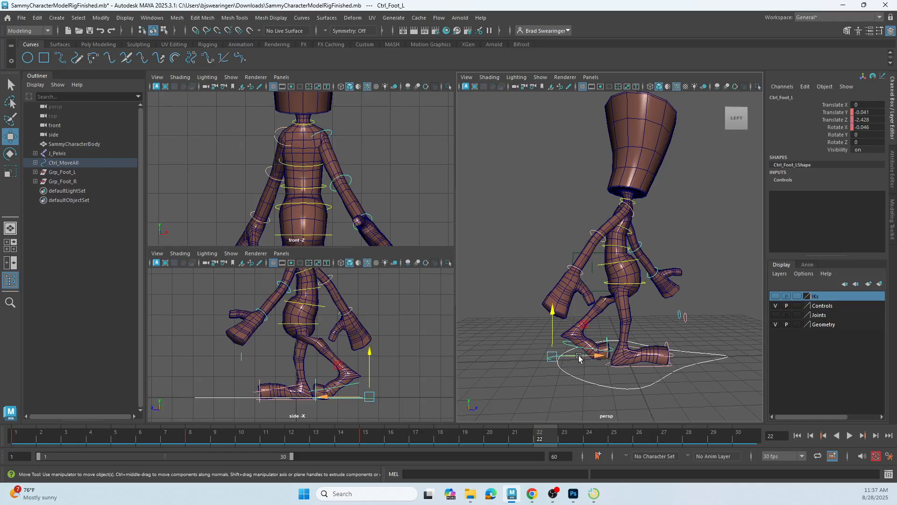
drag(370, 396, 281, 353)
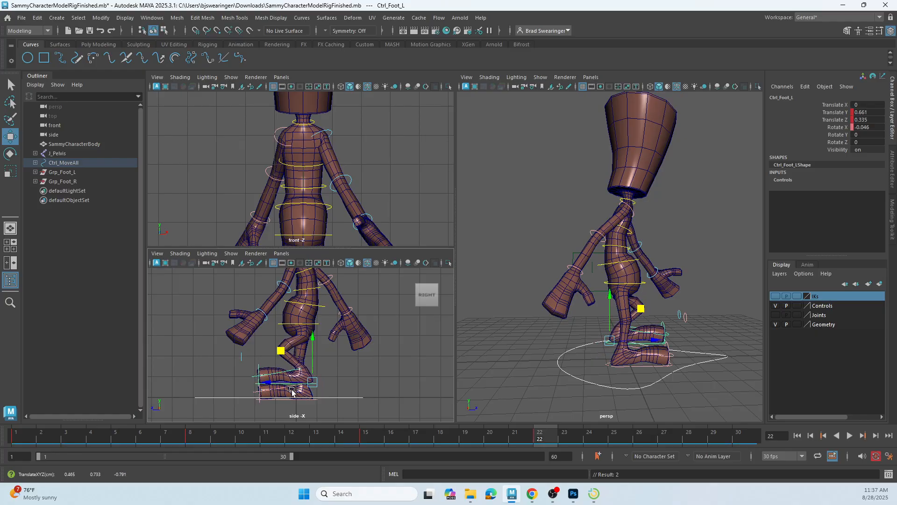
key(e)
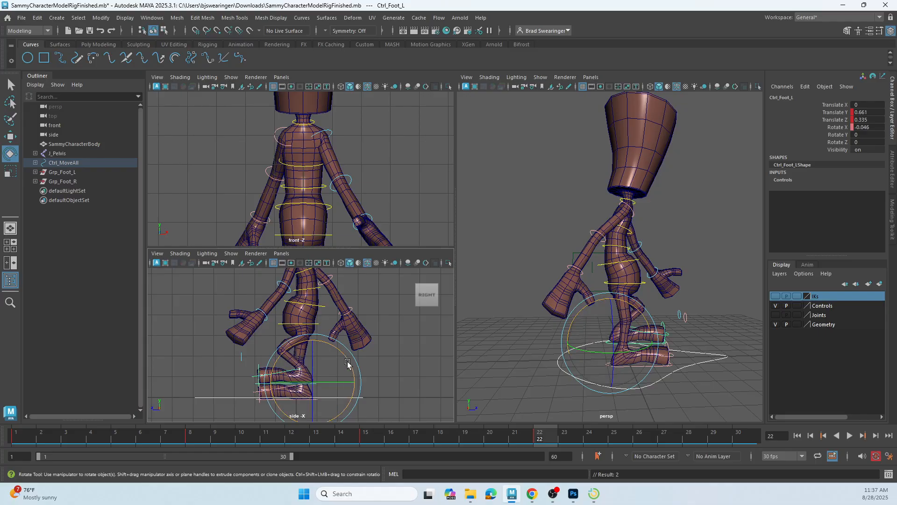
drag(347, 370, 346, 342)
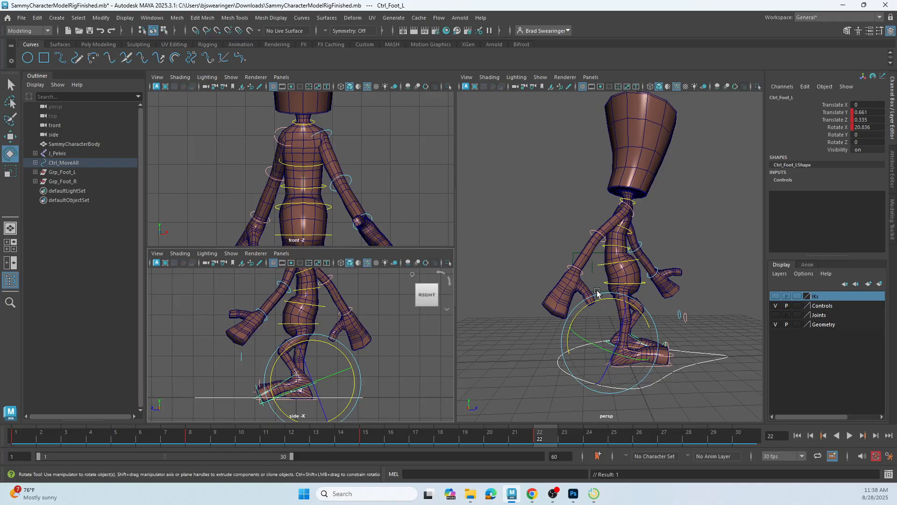
- Bring the right arm down beside the body at frame 22 by rotating Ctrl_Shoulder_R to about 12.504 in Rotate Y, and deselect it
click(630, 209)
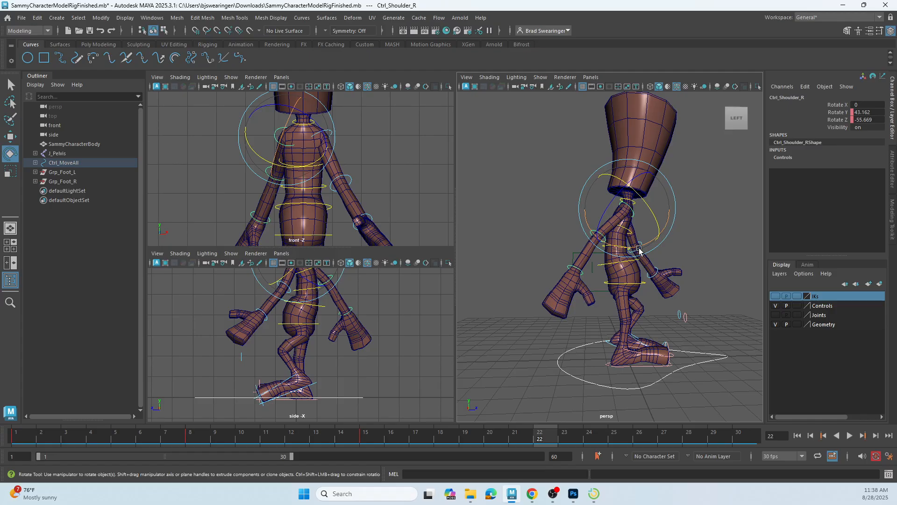
drag(639, 249, 665, 246)
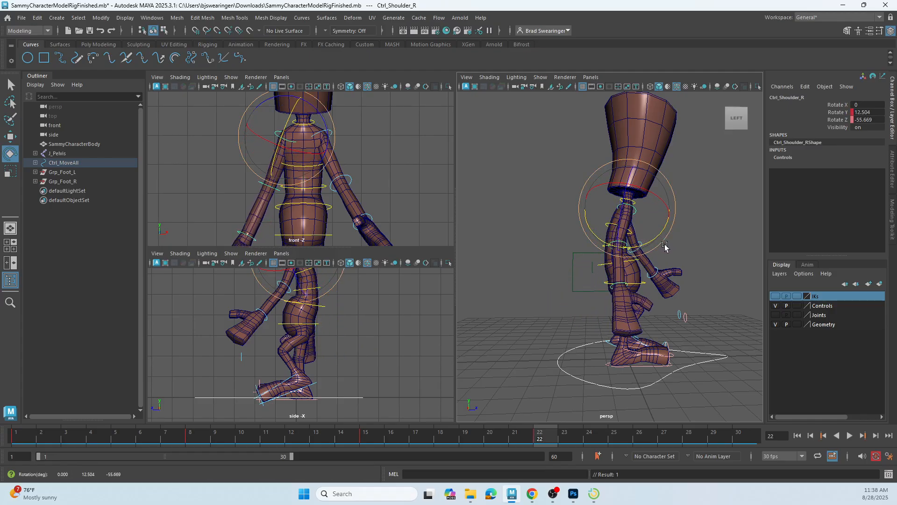
click(423, 155)
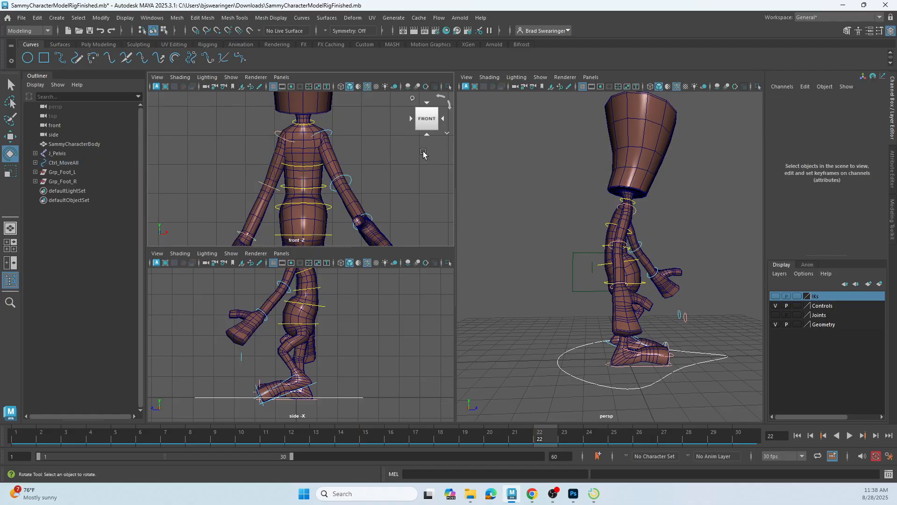
- Rotate Ctrl_Shoulder_L at frame 22 so the left arm hangs beside the body, and deselect it
click(330, 130)
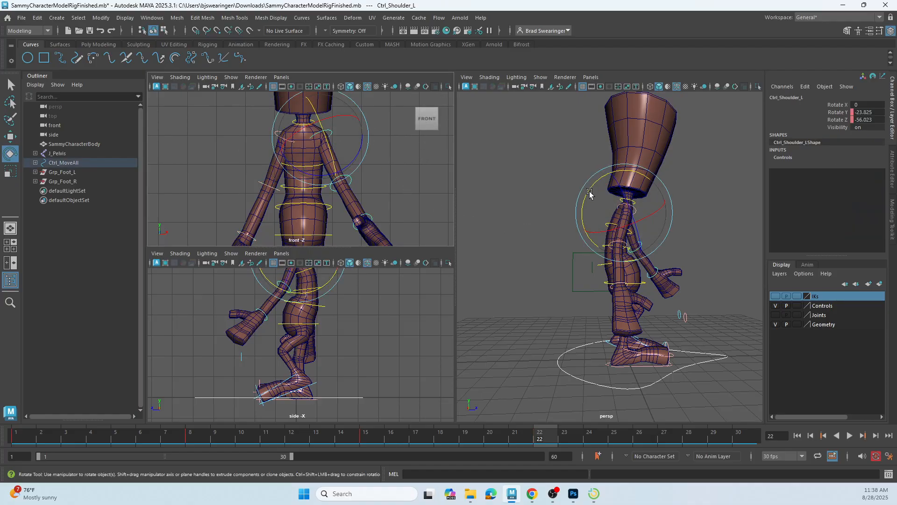
drag(590, 192, 605, 176)
alt+drag(682, 348, 555, 363)
click(655, 369)
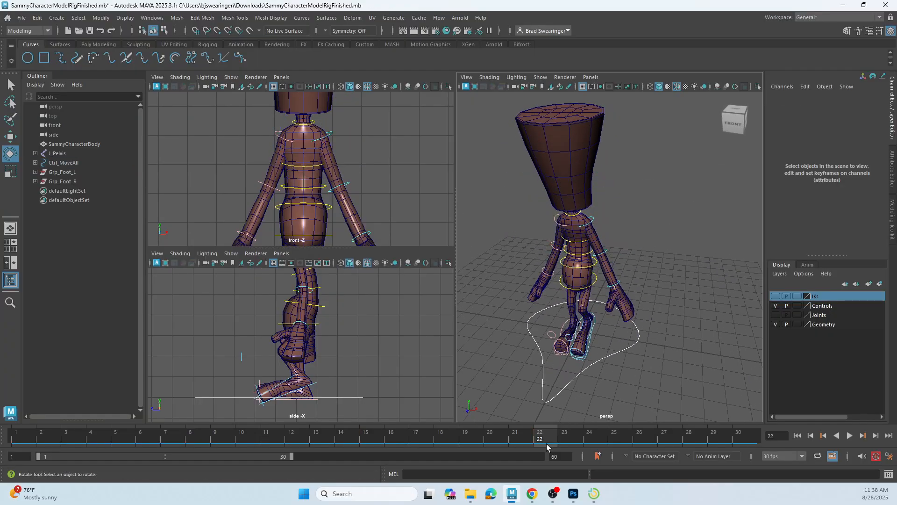
- Play and scrub the walk to frame 29, and check the pose sketch in Photoshop before returning to Maya
key(alt+v)
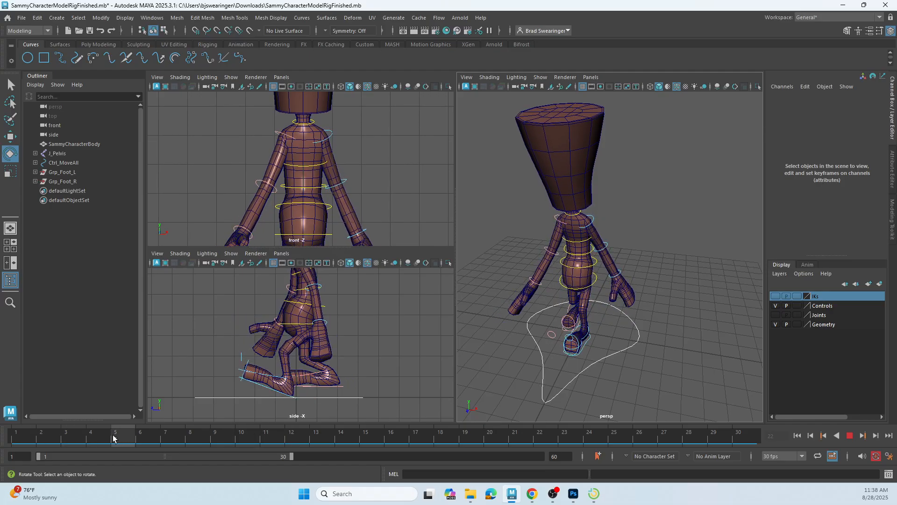
drag(113, 435, 717, 439)
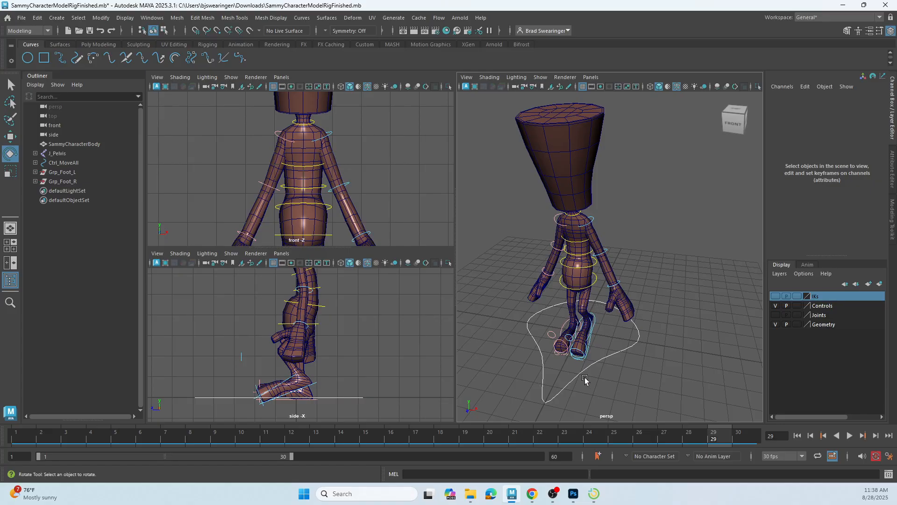
click(573, 493)
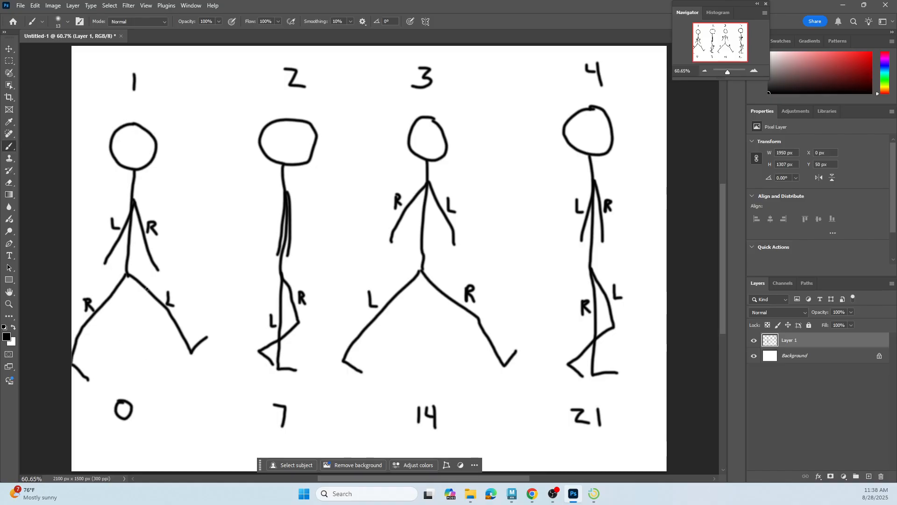
click(844, 5)
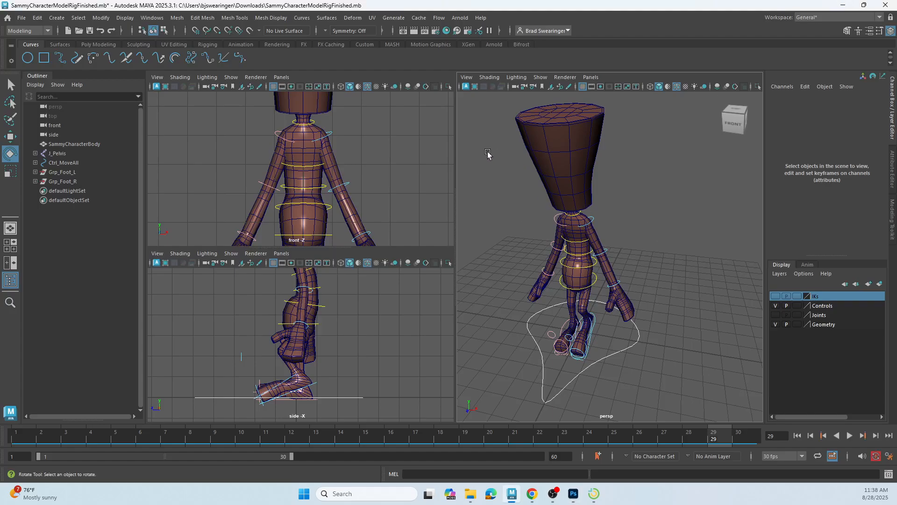
- Try to copy the whole character's pose from frame 1 and paste it at frame 29
drag(486, 149, 692, 393)
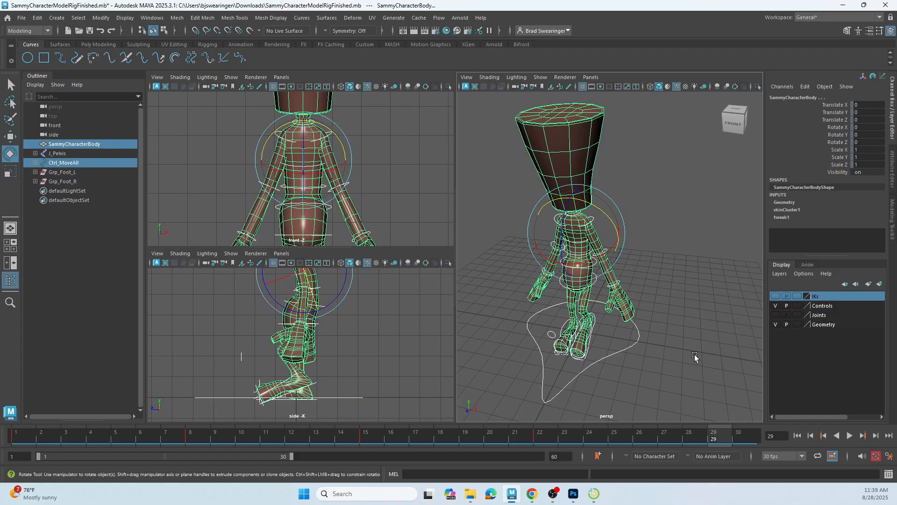
click(26, 435)
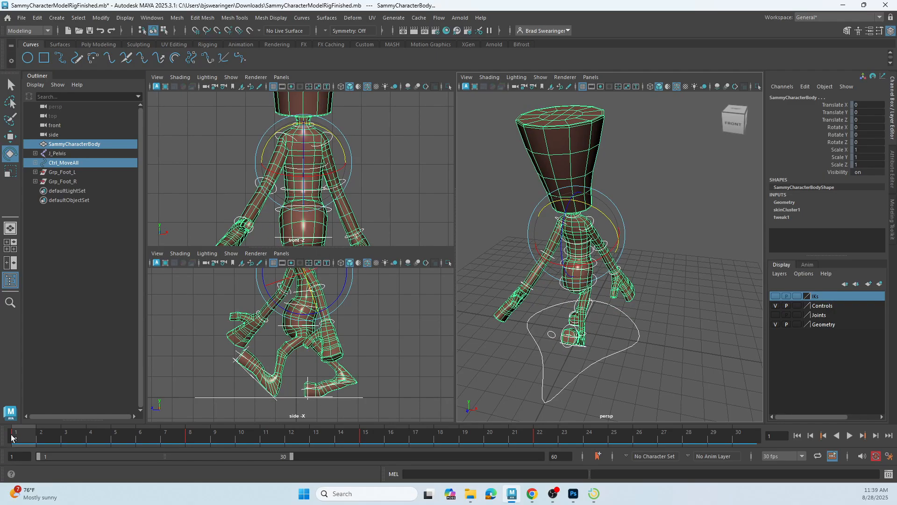
key(alt+v)
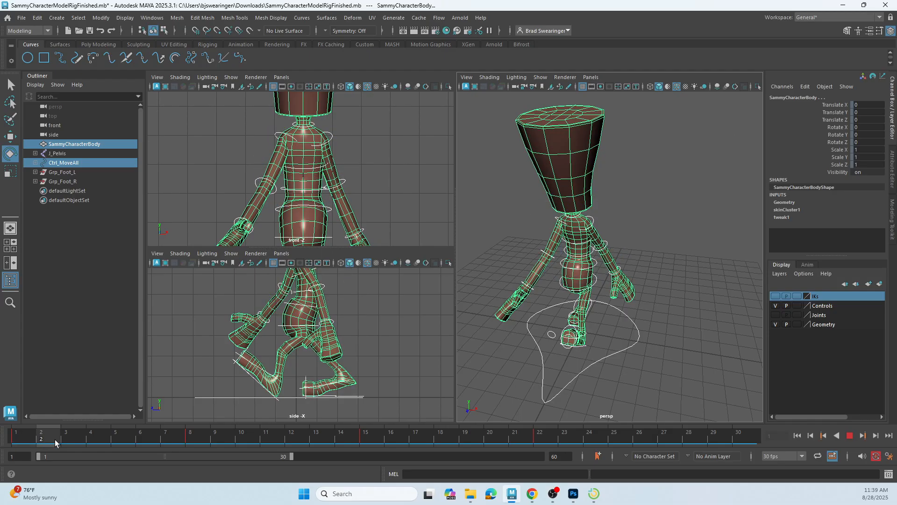
click(11, 436)
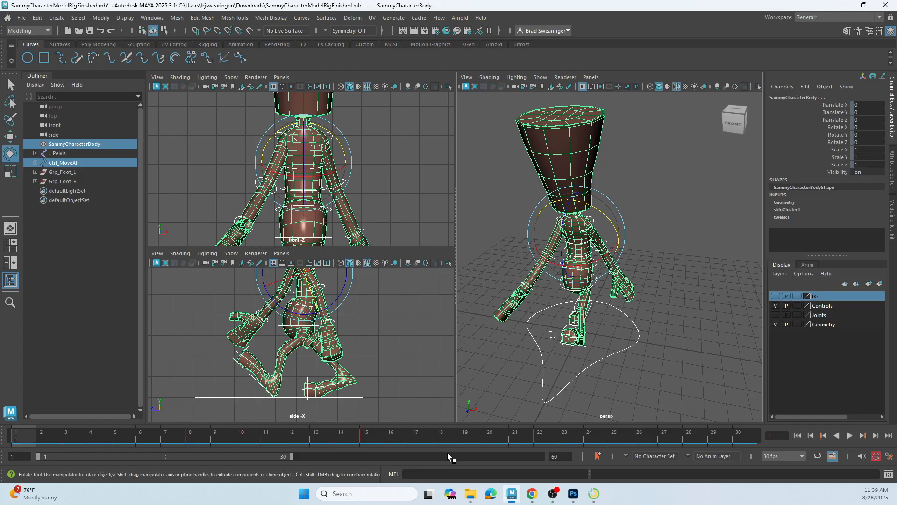
click(721, 438)
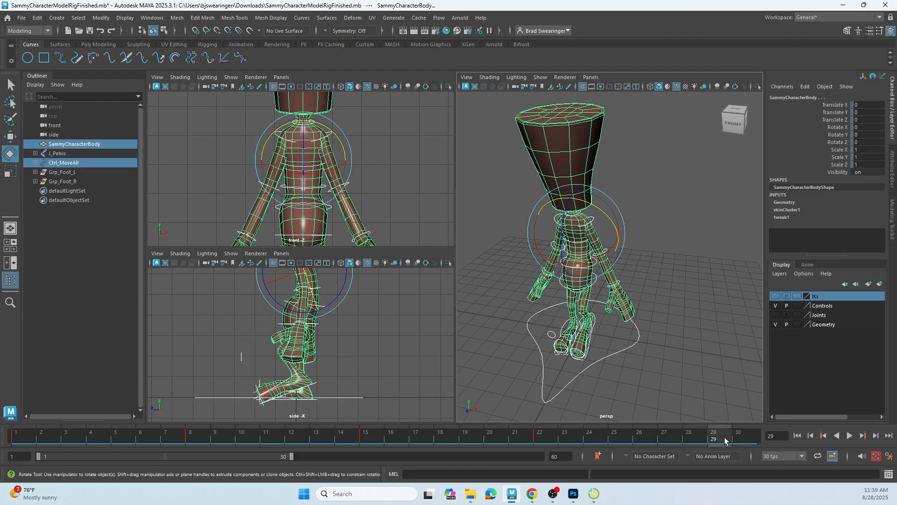
key(ctrl+v)
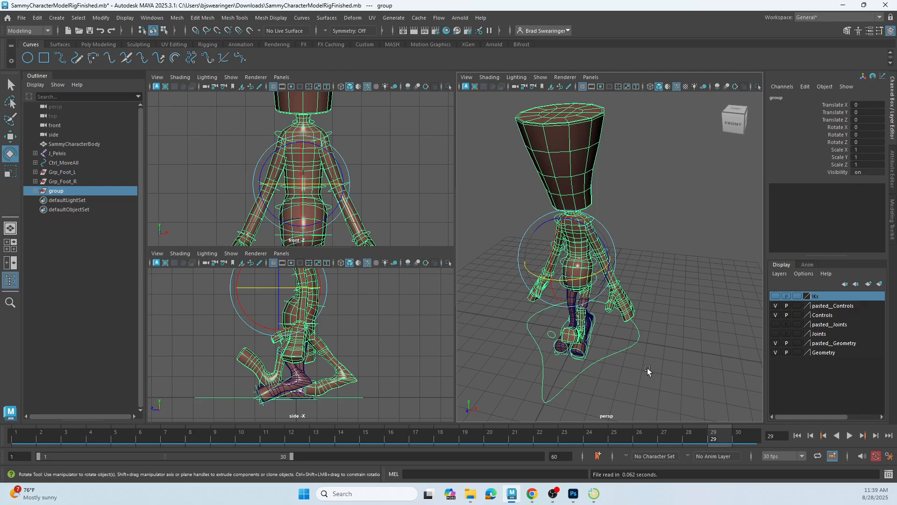
- Undo the paste of the character at frame 29
alt+drag(646, 368, 632, 340)
key(ctrl+z)
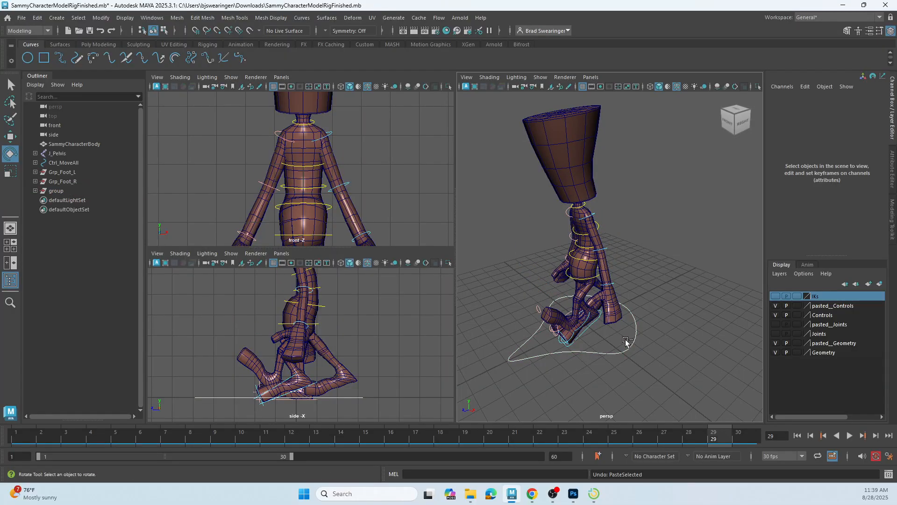
key(ctrl+z)
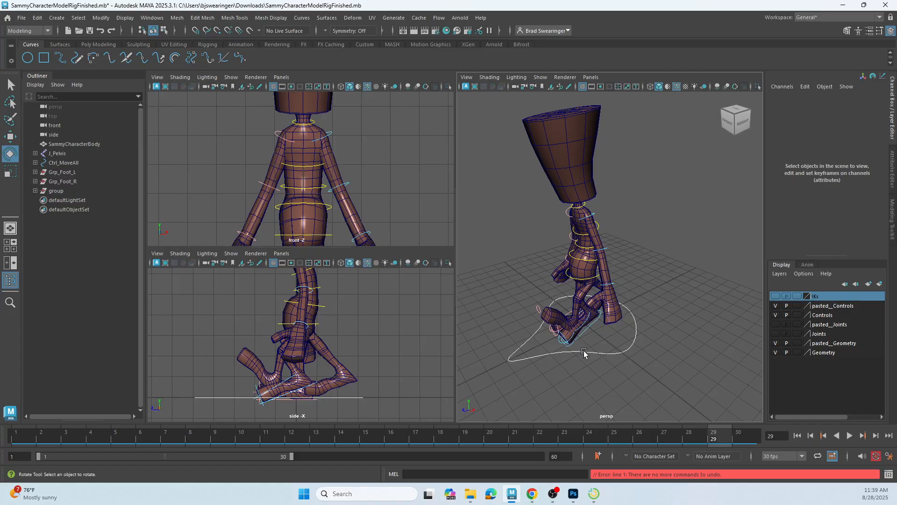
mouse_move(610, 336)
alt+mouse_down()
mouse_move(593, 345)
mouse_move(620, 335)
alt+mouse_up()
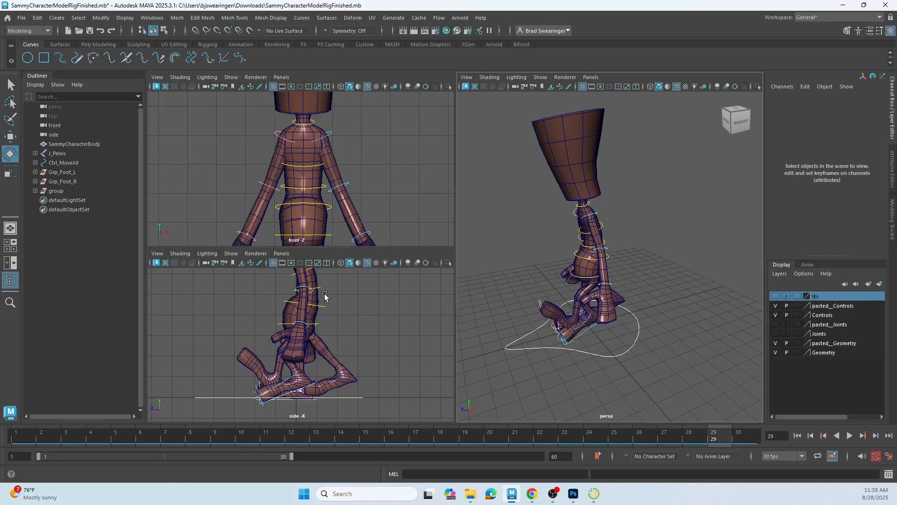
scroll(328, 295, down, 2)
- Play the walk from frame 1 several times to examine the leg motion, stopping at frame 11
key(alt+v)
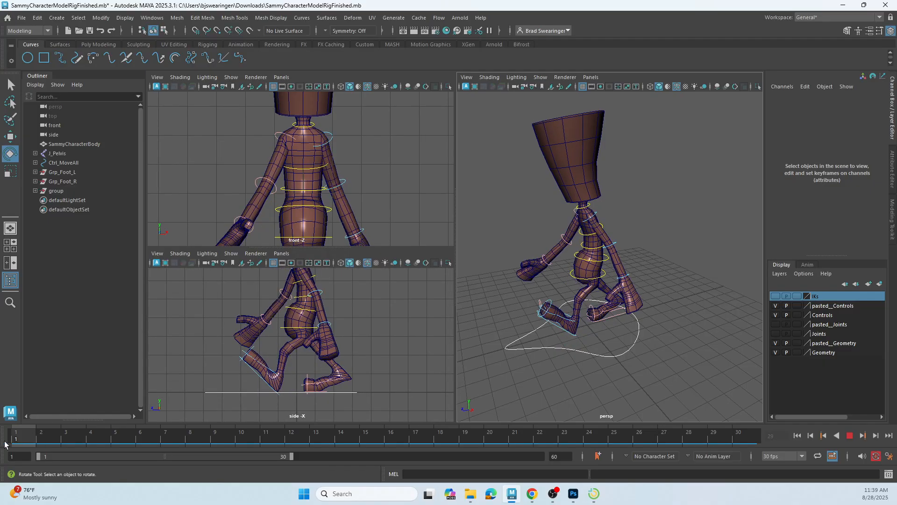
click(14, 443)
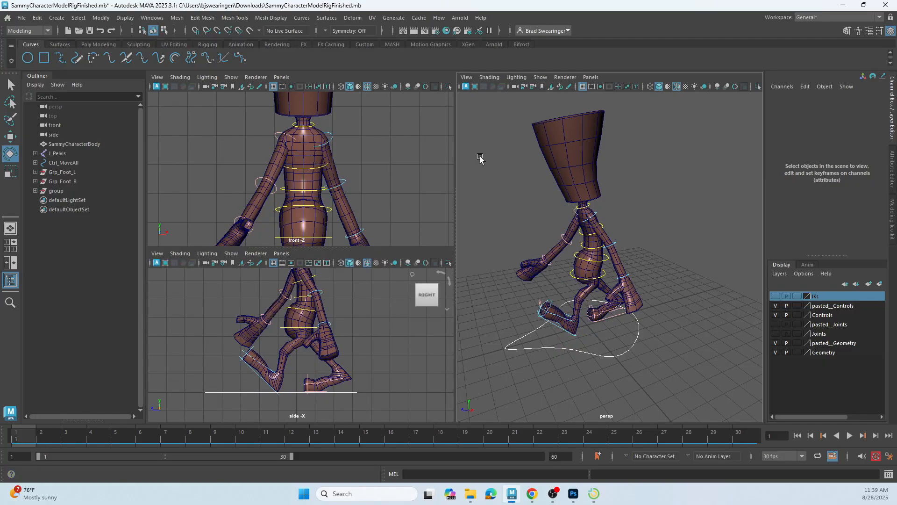
key(alt+v)
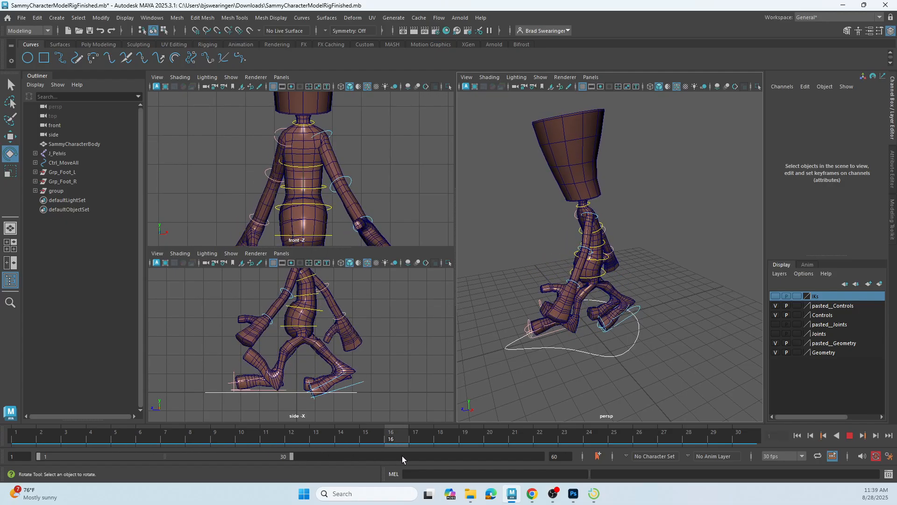
click(14, 443)
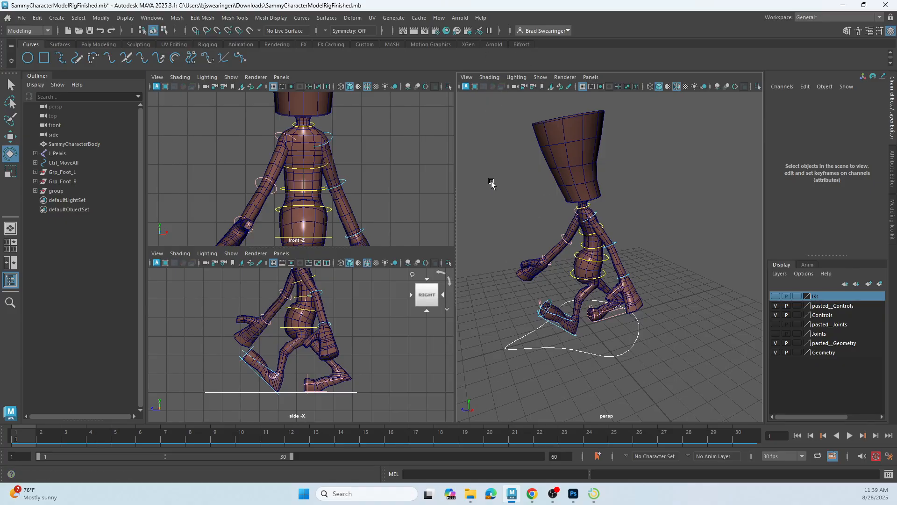
key(alt+v)
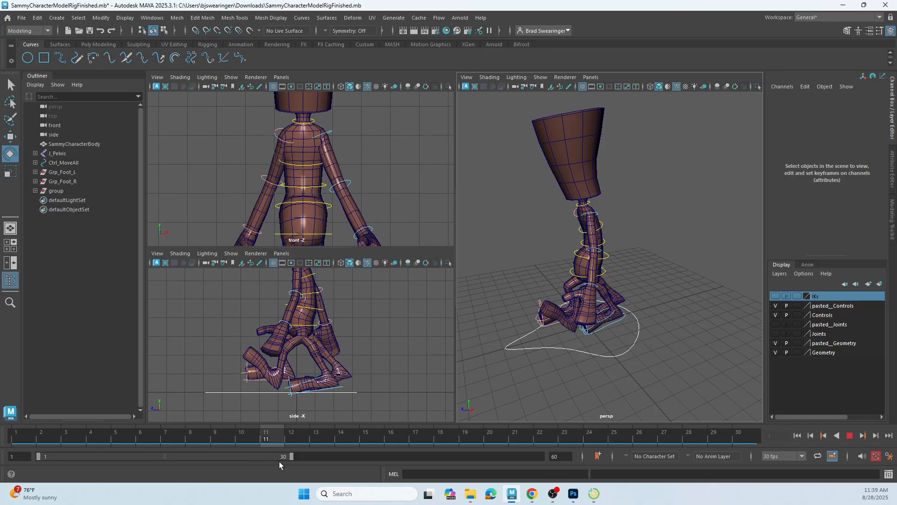
key(alt+v)
- Delete the pasted duplicate body mesh and replay the walk from frame 1
click(570, 326)
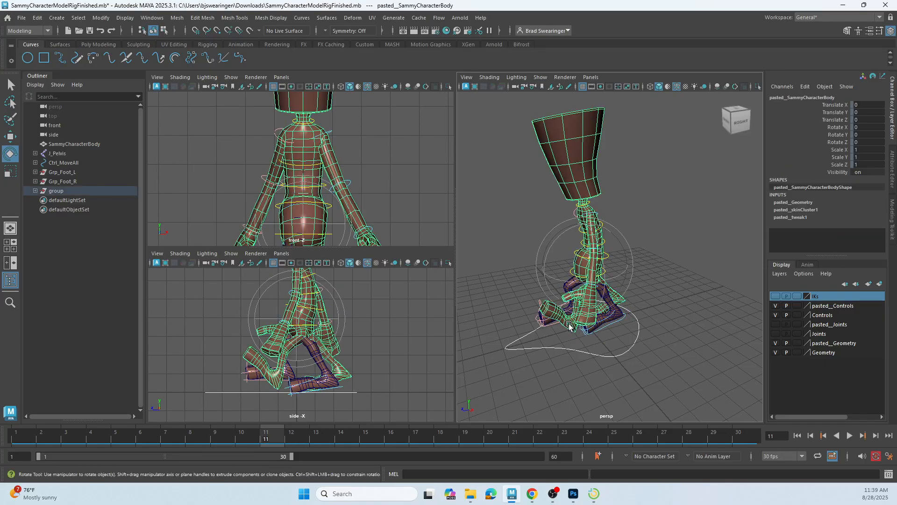
click(570, 329)
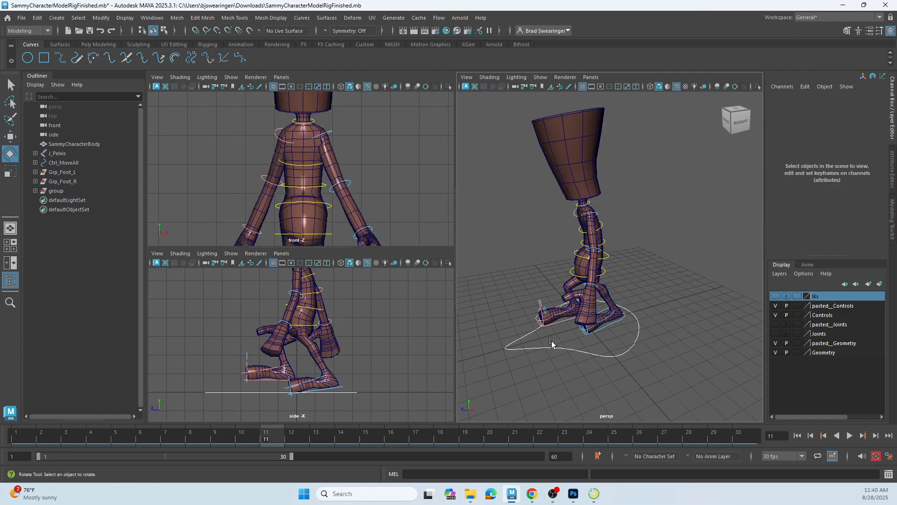
click(13, 440)
key(alt+v)
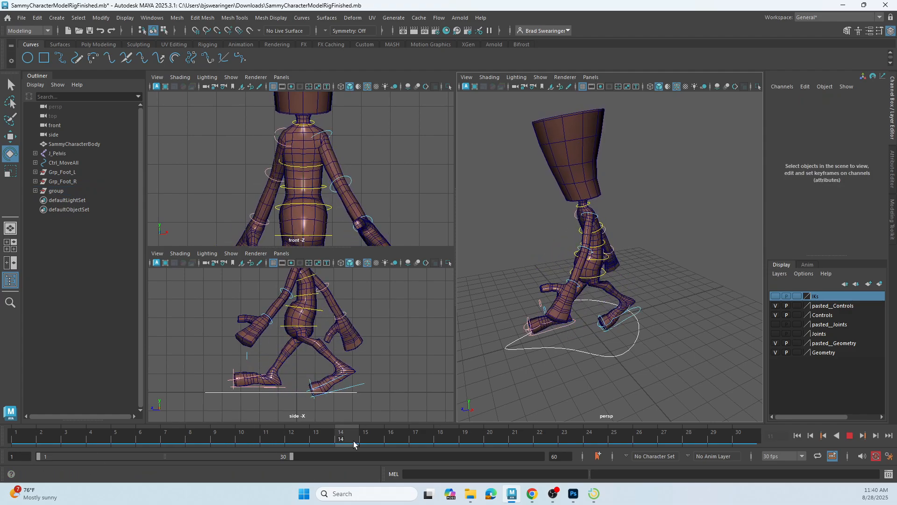
key(alt+v)
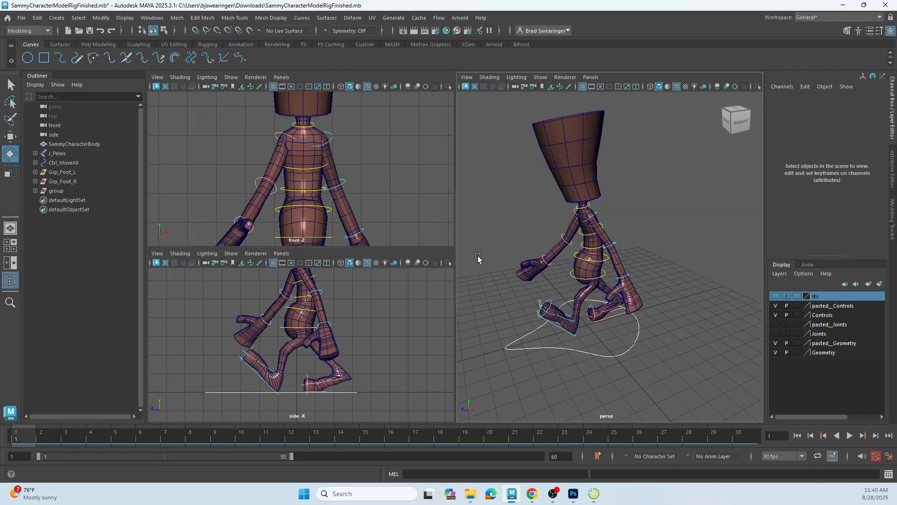
- Copy the whole character's keys at frame 1 and paste them at frame 29
drag(477, 123, 683, 385)
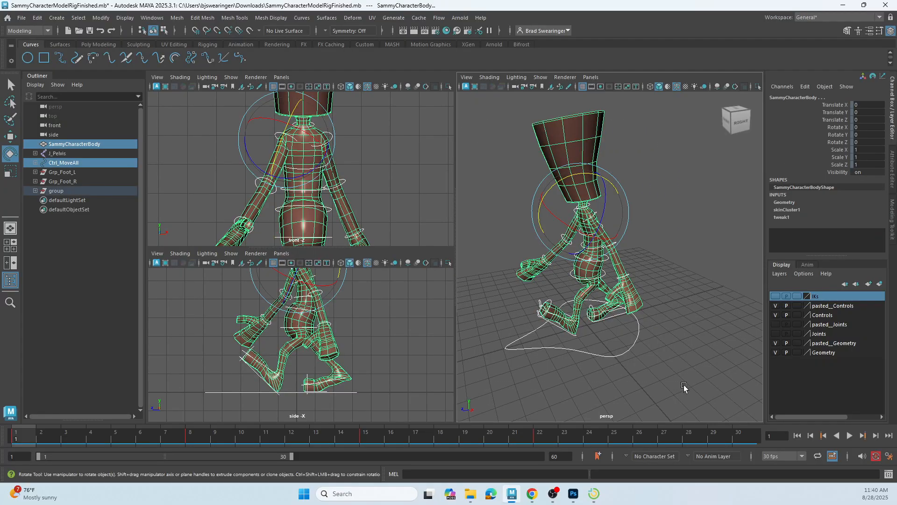
right_click(21, 432)
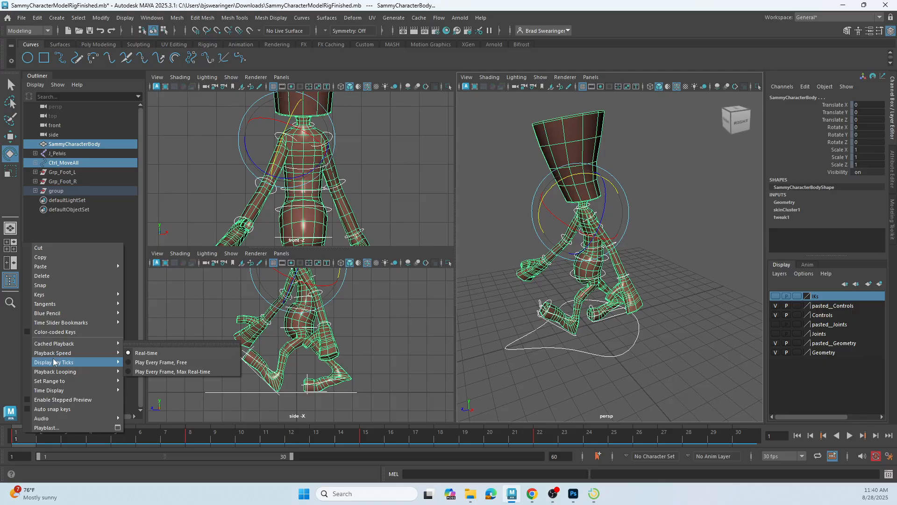
click(69, 256)
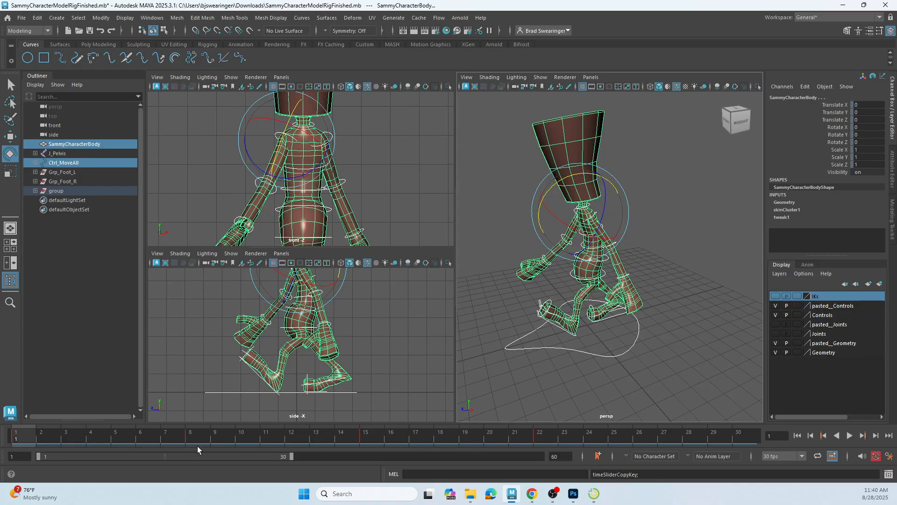
click(721, 440)
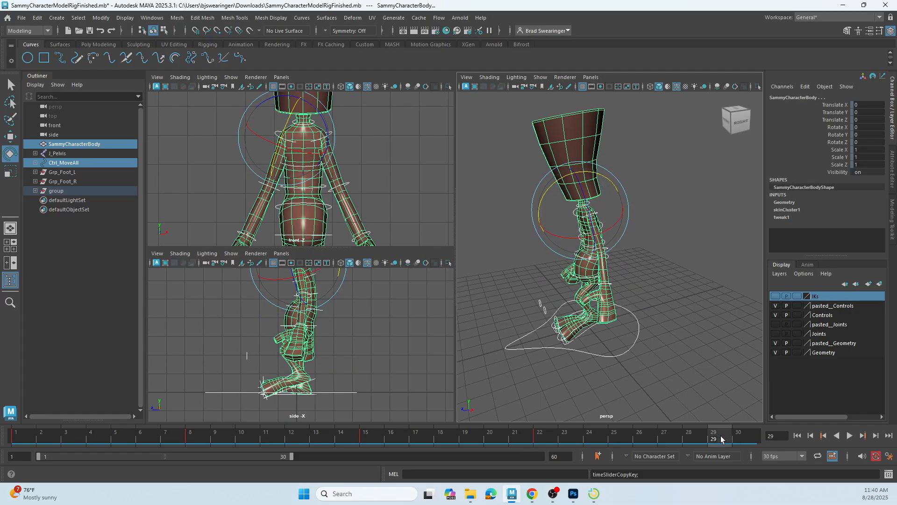
right_click(720, 433)
mouse_move(741, 271)
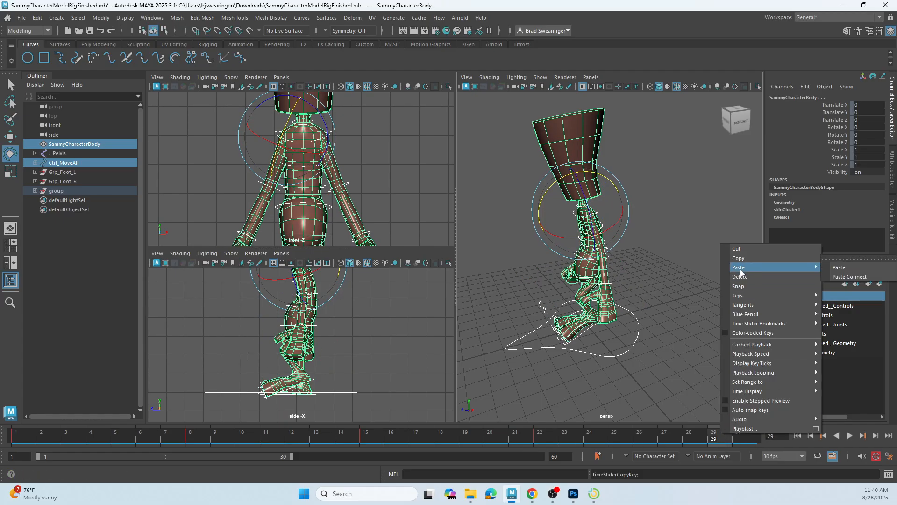
click(854, 268)
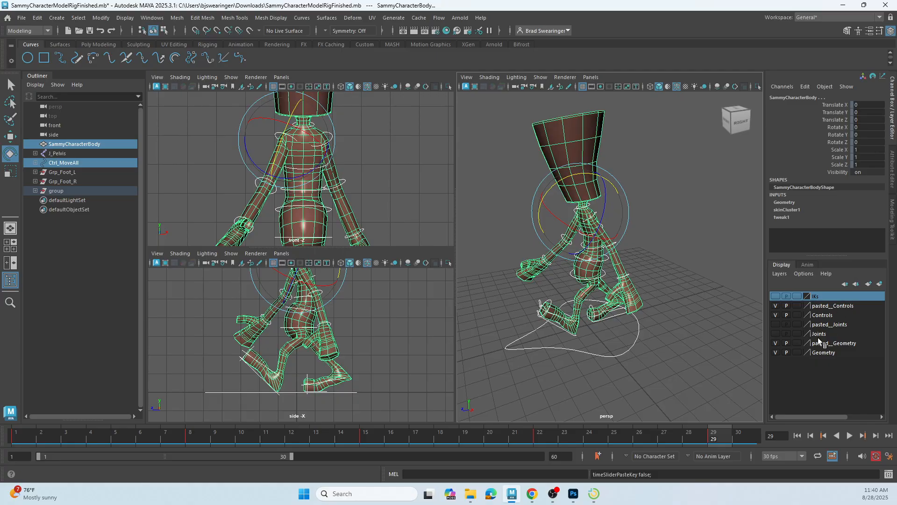
click(683, 284)
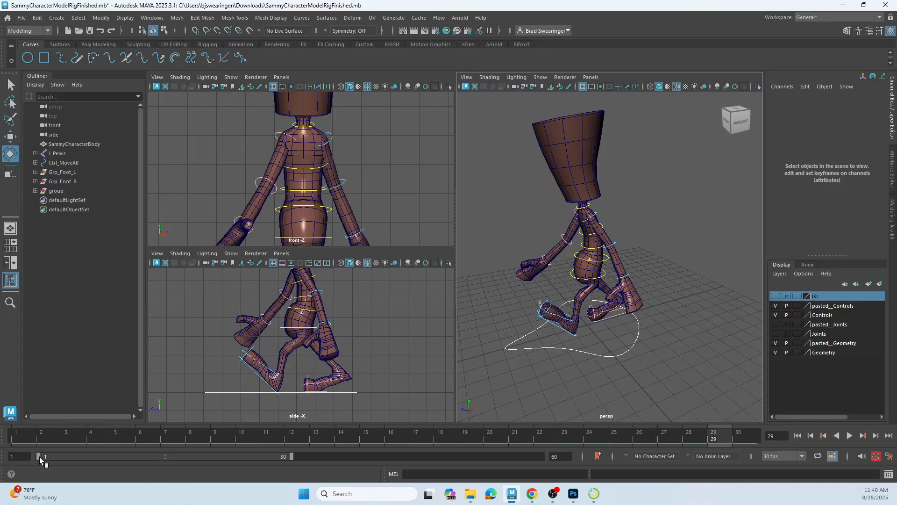
- Shorten the playback range to end at frame 29 and turn playback looping back on
drag(167, 457, 104, 459)
drag(291, 457, 284, 456)
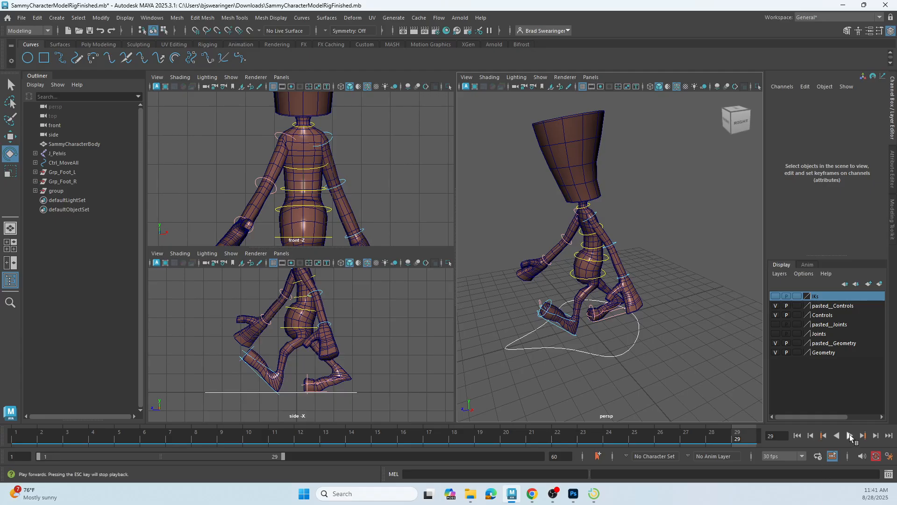
scroll(620, 271, up, 2)
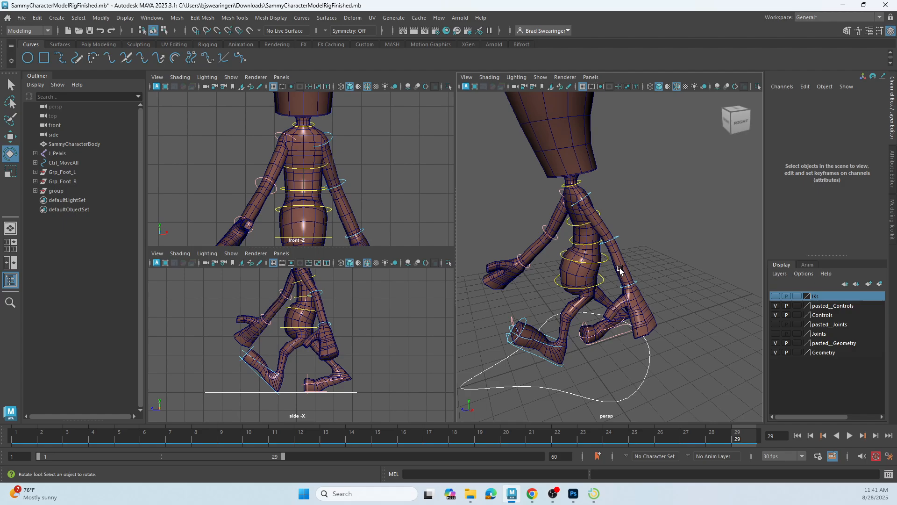
alt+drag(616, 282, 649, 275)
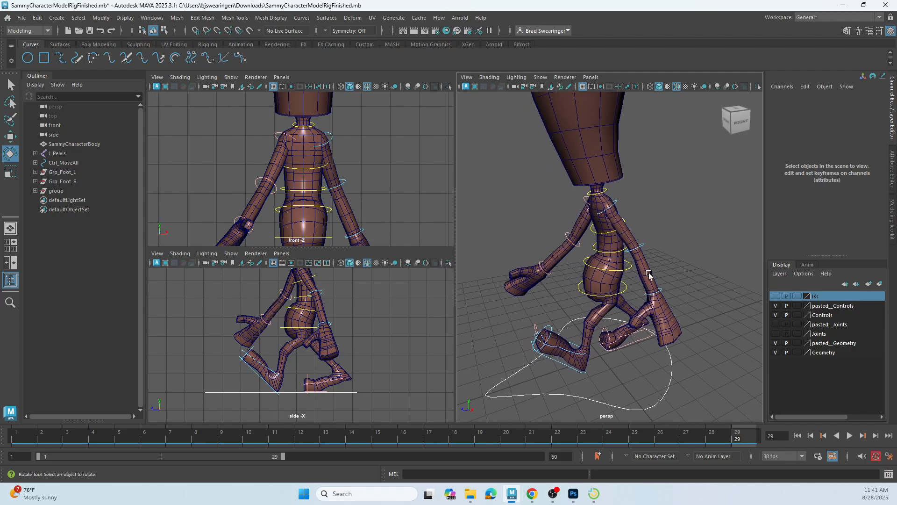
click(848, 436)
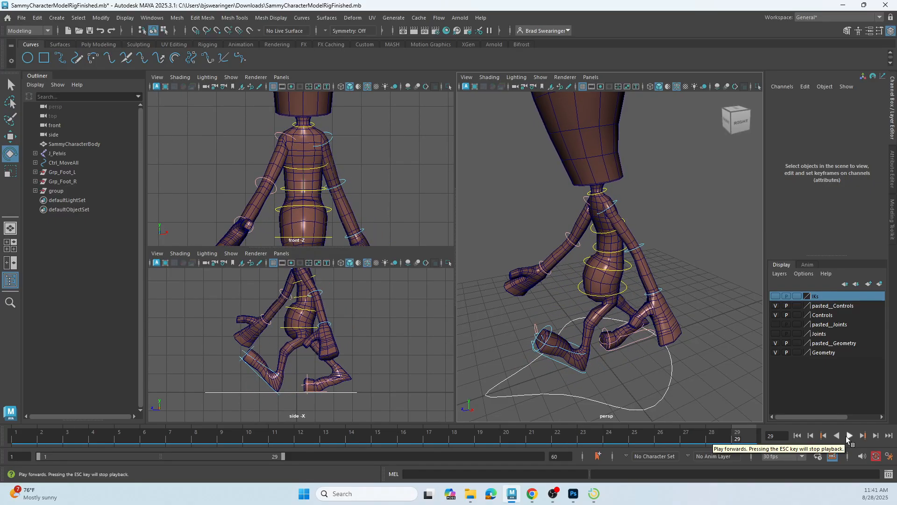
click(817, 457)
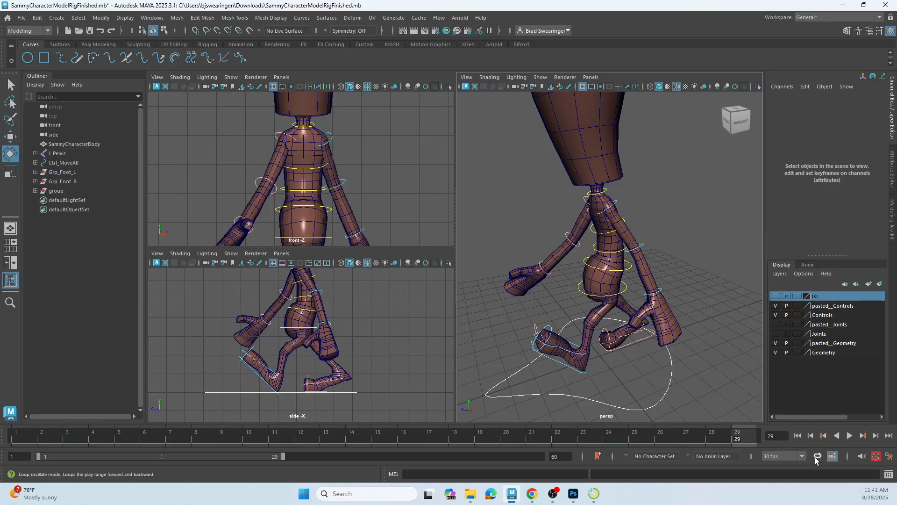
- Play the looping walk to examine the foot motion in the perspective and side views, stopping at frame 22
click(849, 435)
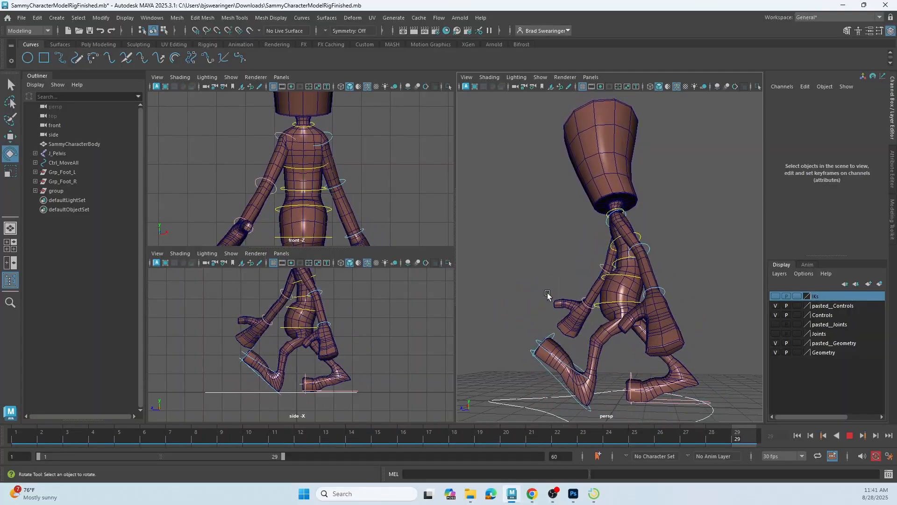
alt+drag(551, 259, 649, 281)
alt+drag(578, 284, 585, 328)
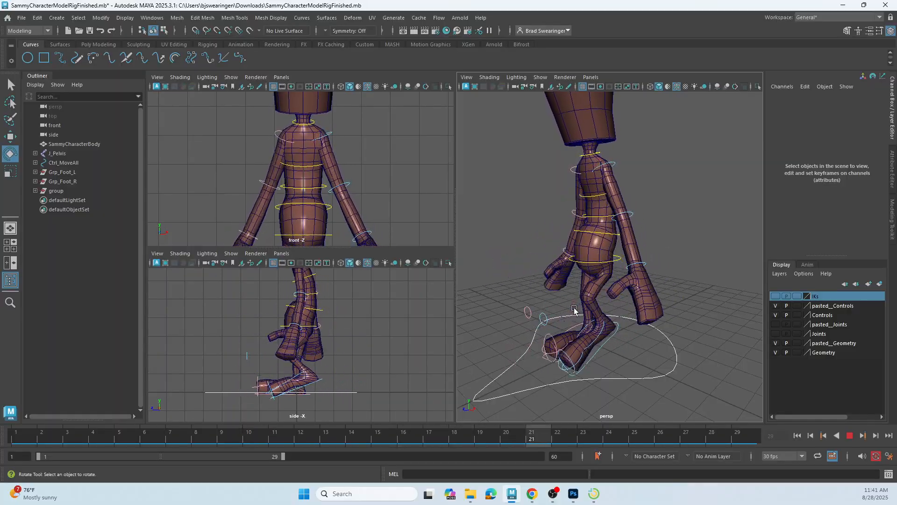
click(849, 436)
click(848, 436)
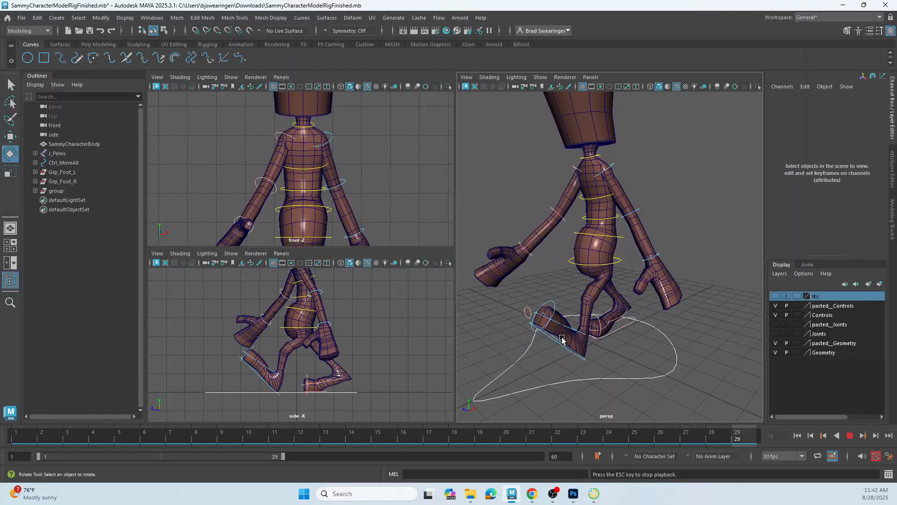
scroll(268, 383, up, 5)
alt+middle_drag(273, 374, 299, 286)
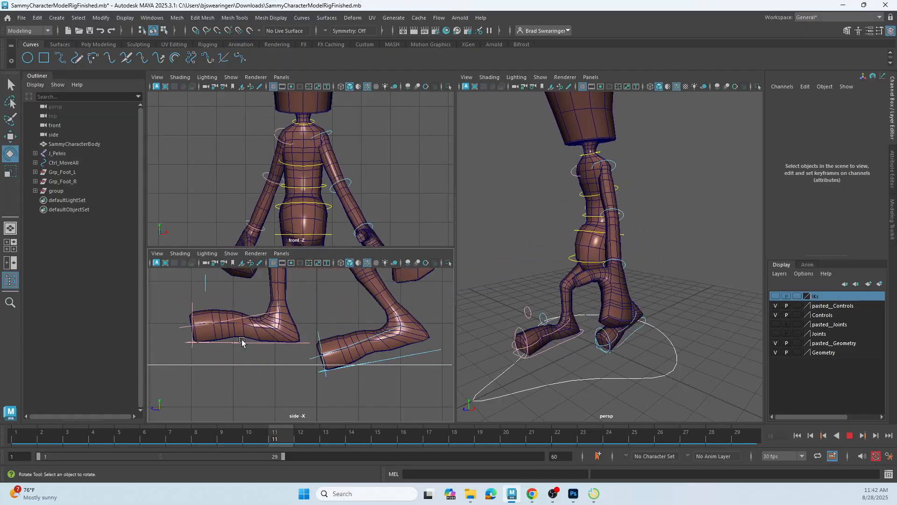
click(849, 436)
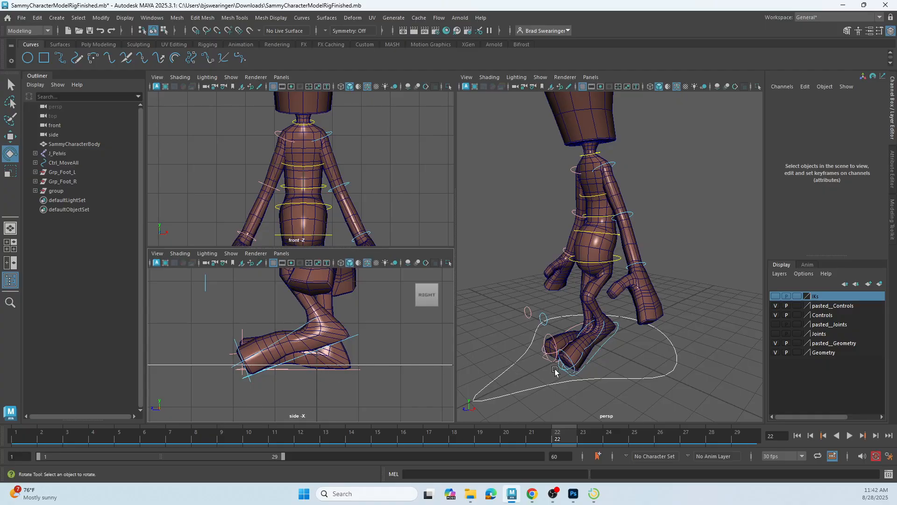
- Rotate the duplicate right foot control pasted_Ctrl_Foot_R about X to about -22.3 at frame 15
alt+drag(567, 337, 662, 370)
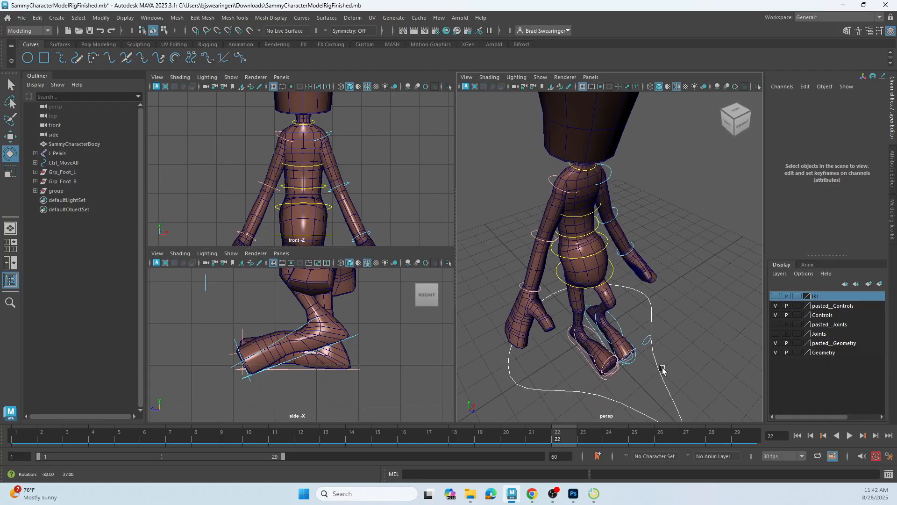
click(592, 377)
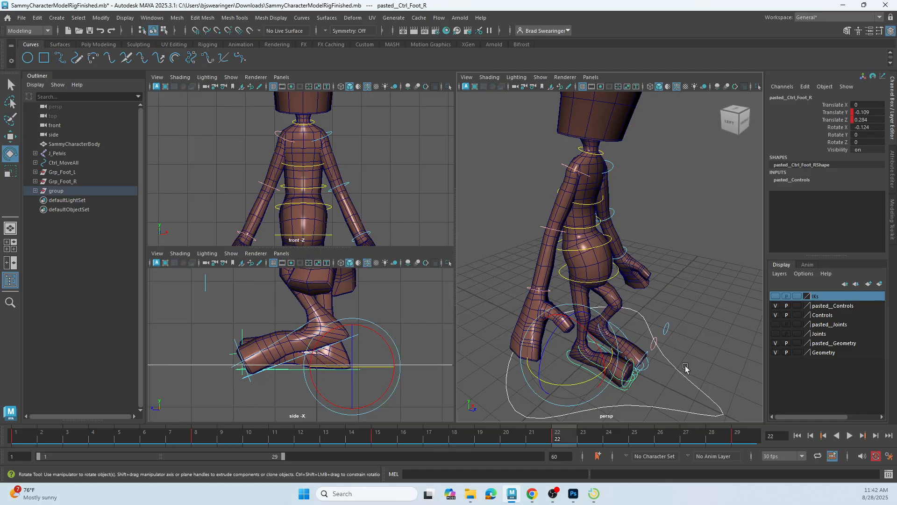
alt+drag(682, 372, 538, 360)
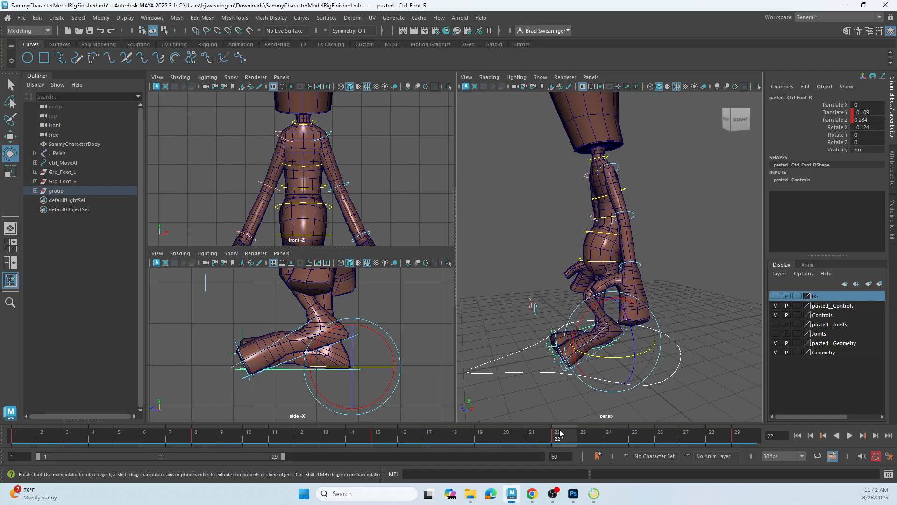
mouse_move(561, 433)
mouse_down()
mouse_move(299, 444)
mouse_move(197, 463)
mouse_move(13, 447)
mouse_move(389, 442)
mouse_up()
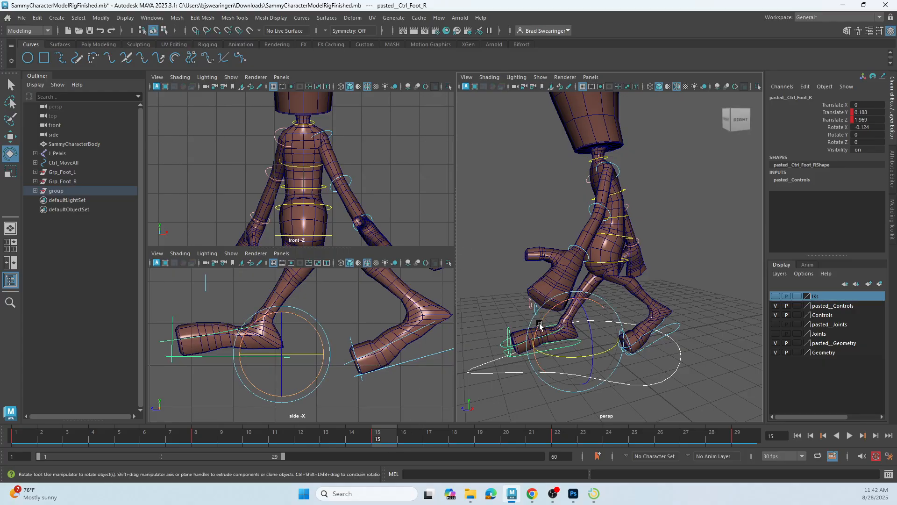
drag(540, 324, 529, 353)
alt+drag(593, 390, 613, 395)
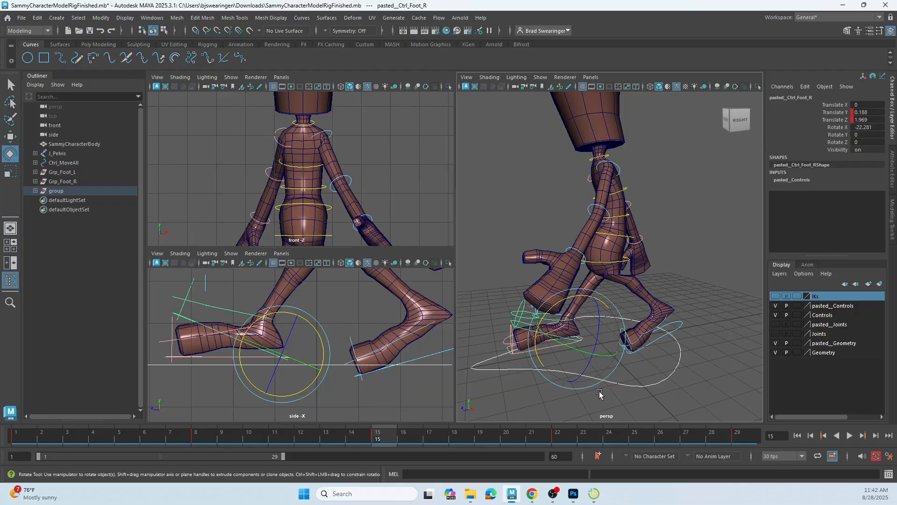
- Rotate the right foot control Ctrl_Foot_R about X to about -21.8 at frame 15 and replay the walk, stopping at frame 1
click(542, 350)
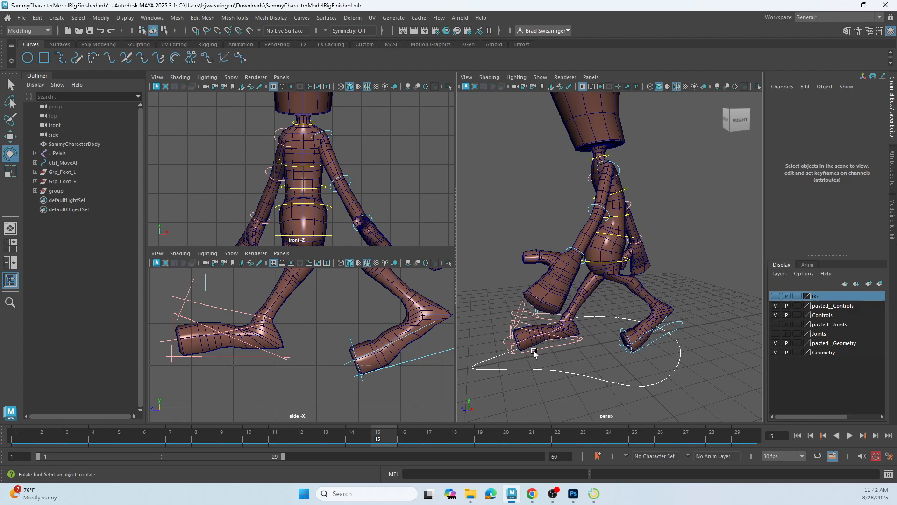
click(534, 352)
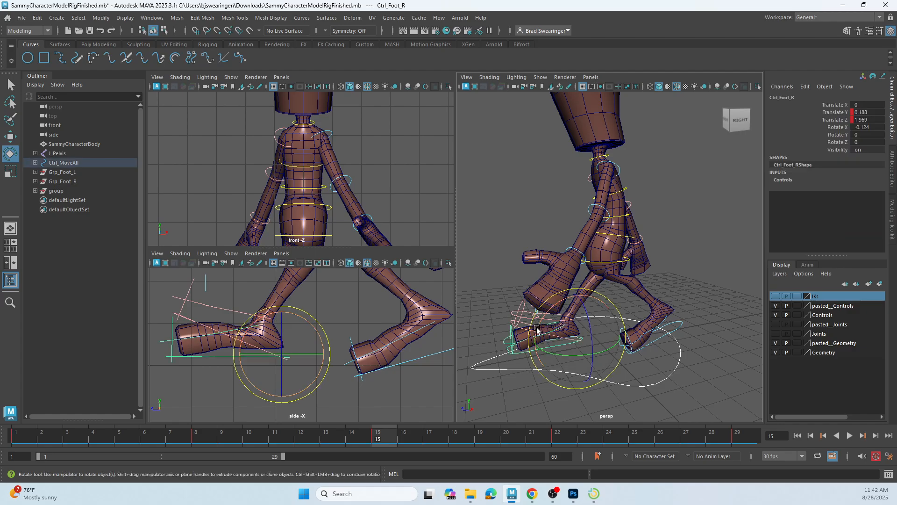
mouse_move(537, 330)
mouse_down()
mouse_move(544, 314)
mouse_move(537, 337)
mouse_move(549, 317)
mouse_up()
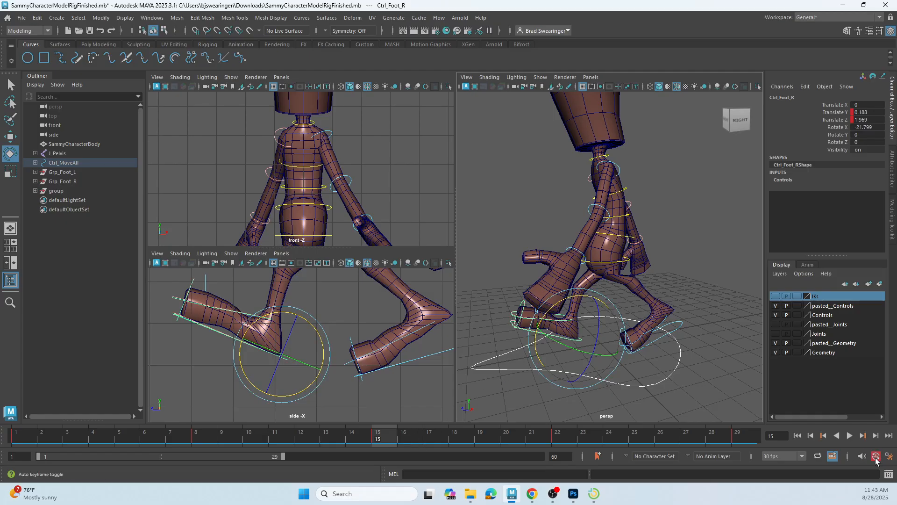
key(alt+v)
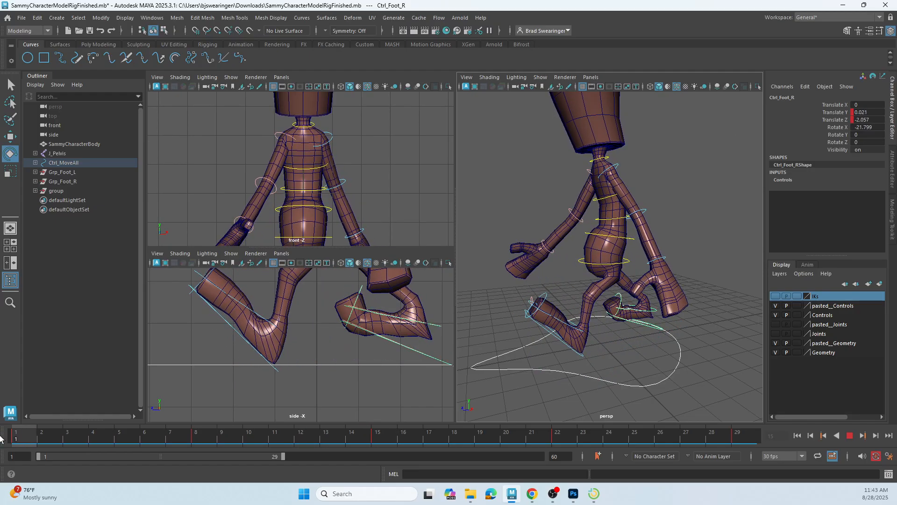
key(alt+v)
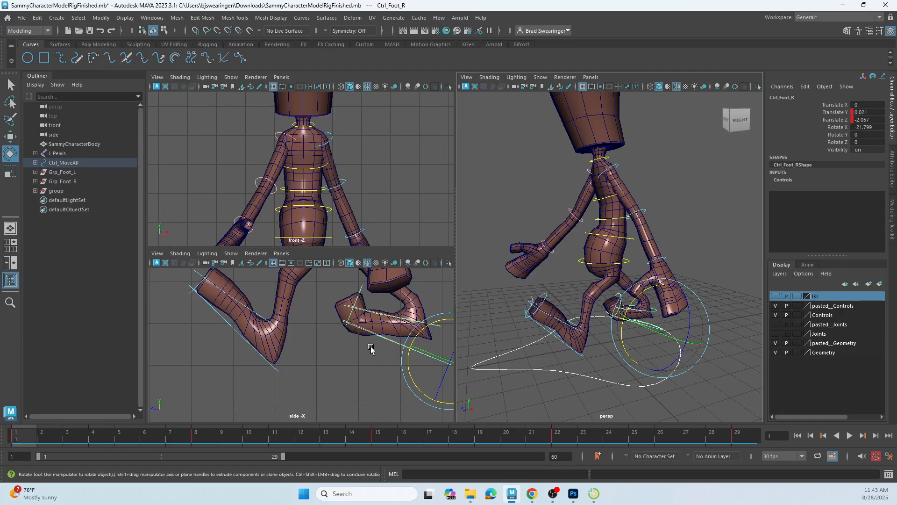
- Rotate Ctrl_Foot_R about X to about 1.5 at frame 1 to flatten the rear foot, and replay the walk
alt+middle_drag(371, 348, 349, 346)
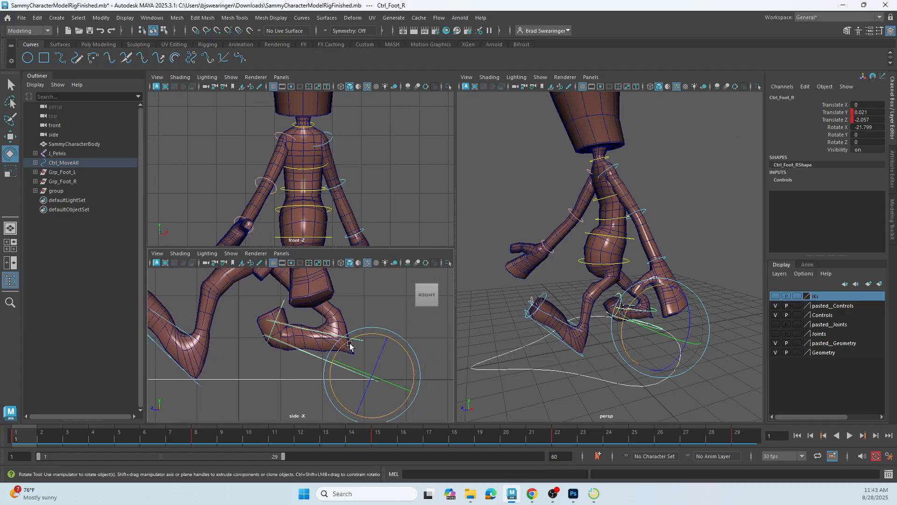
drag(350, 342, 343, 356)
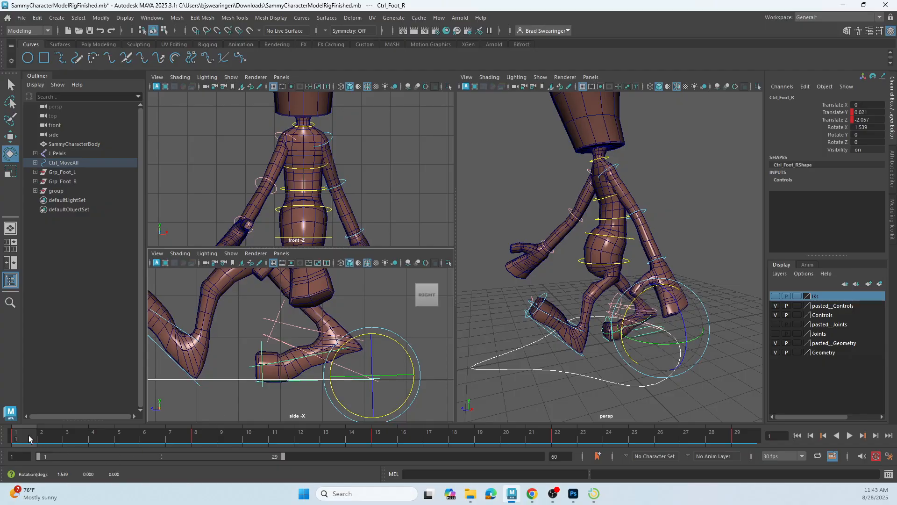
key(alt+v)
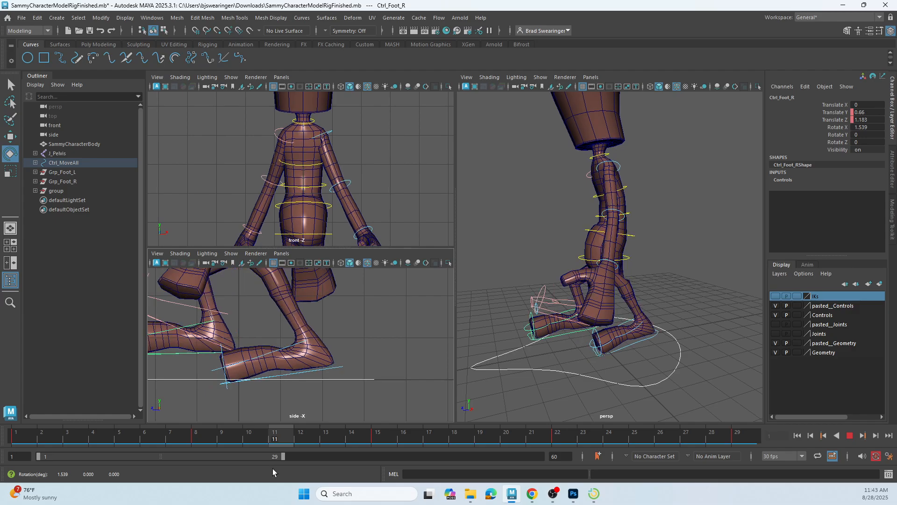
- Rotate Ctrl_Foot_R about X to about 18.5 at frame 8 and to about -30.7 at frame 15
drag(225, 444, 207, 444)
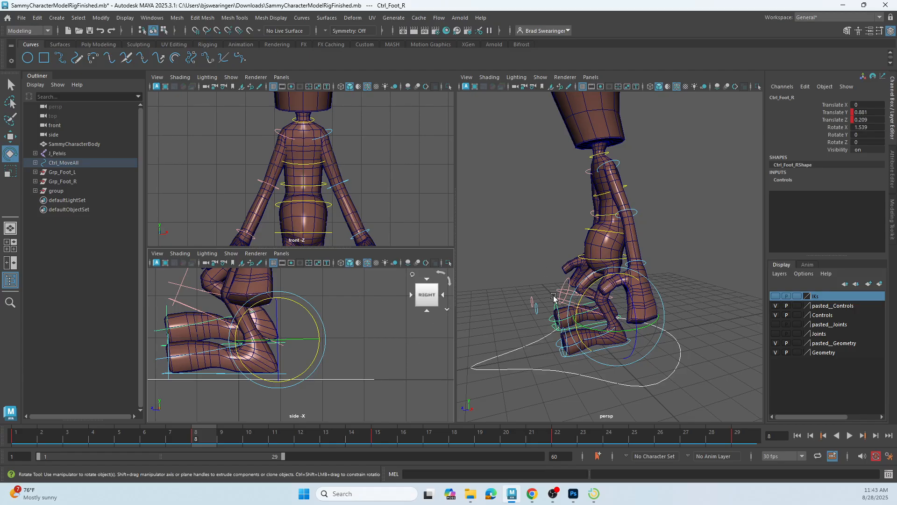
mouse_move(584, 295)
mouse_down()
mouse_move(591, 284)
mouse_move(582, 311)
mouse_up()
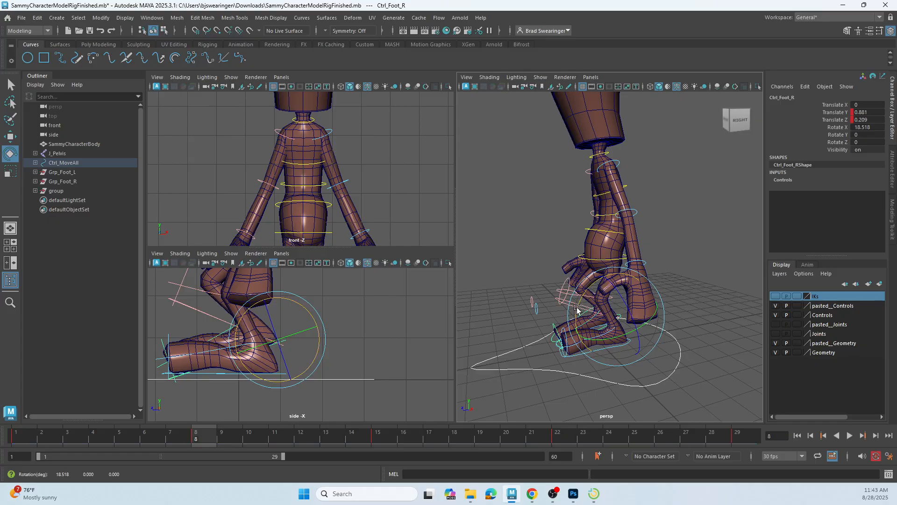
drag(223, 447, 384, 439)
drag(543, 338, 557, 309)
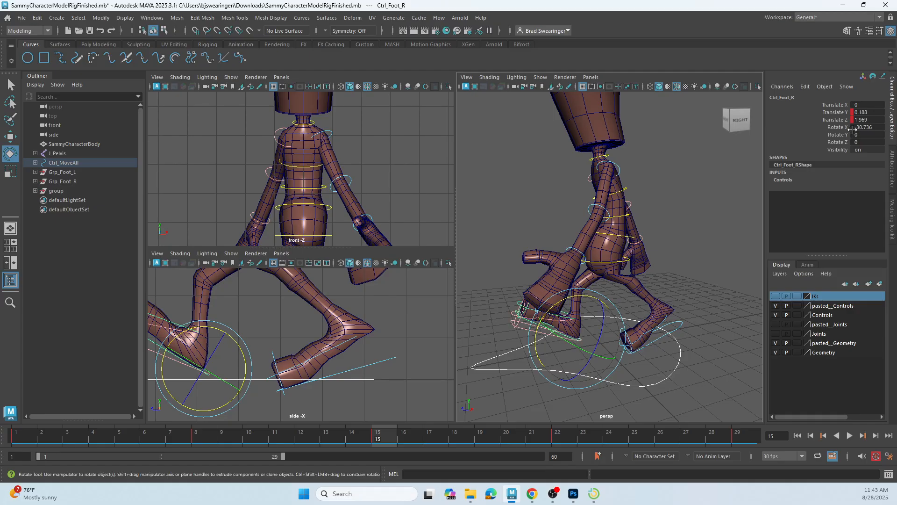
- At frame 1, rotate Ctrl_Foot_R to about 1.09 on X and key its Rotate X channel
key(alt+v)
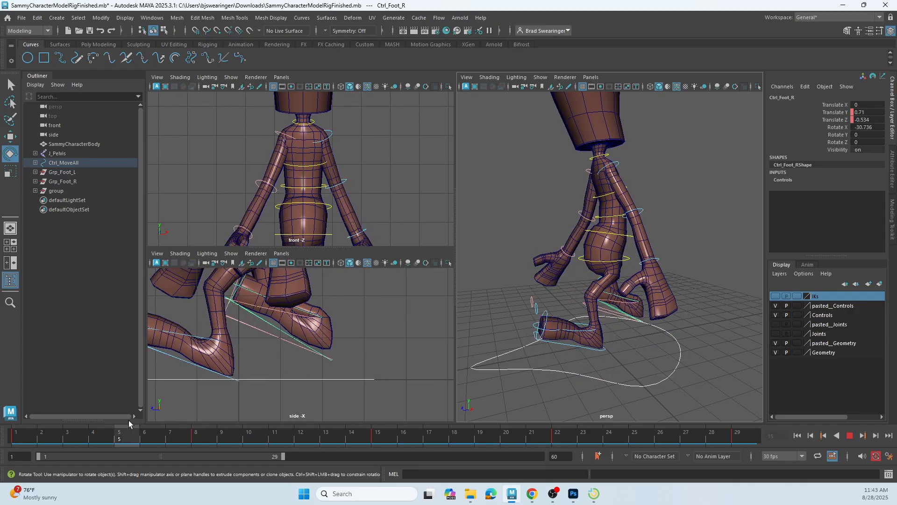
click(17, 429)
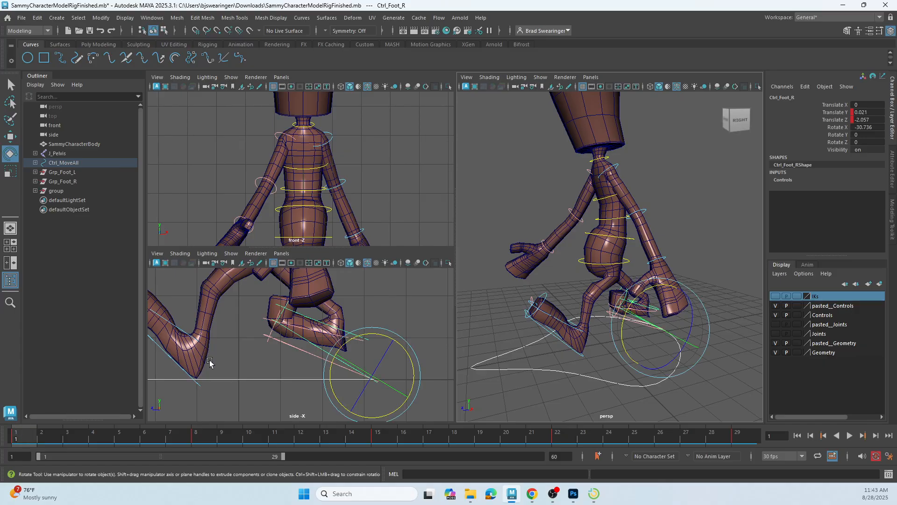
drag(351, 340, 339, 360)
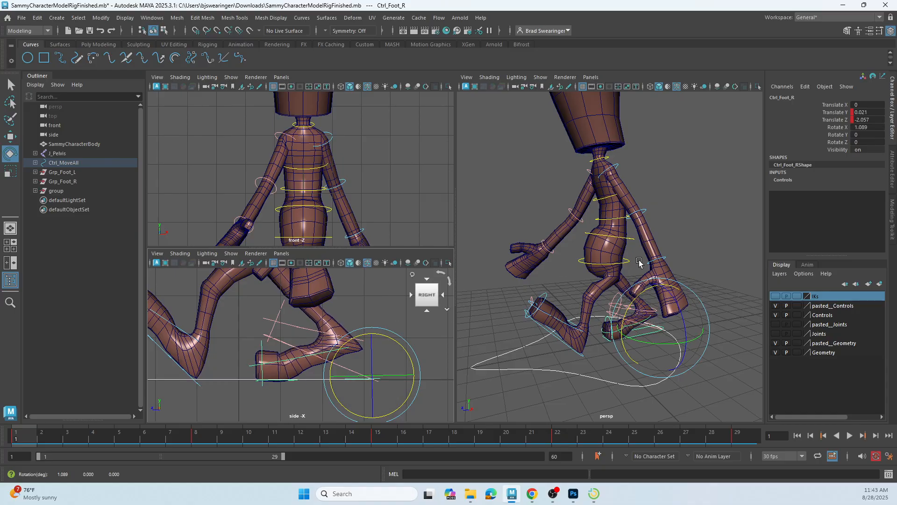
click(833, 131)
right_click(836, 133)
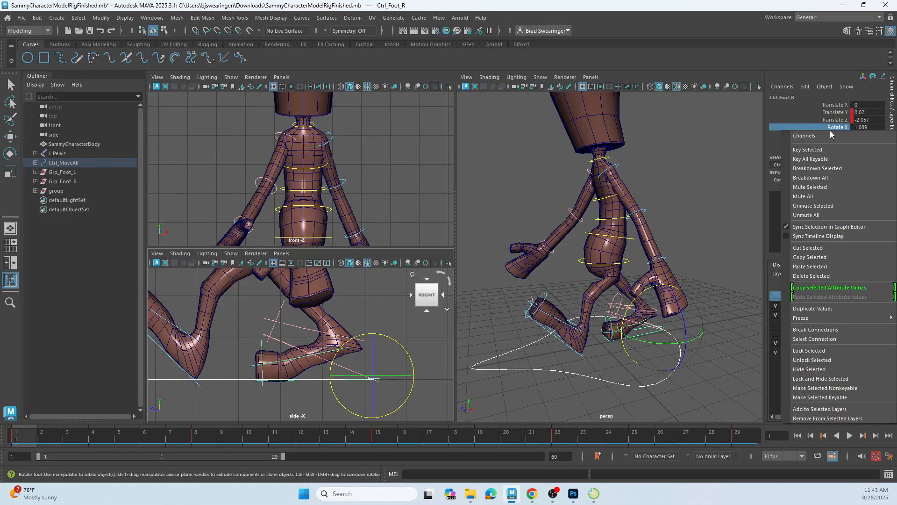
click(812, 151)
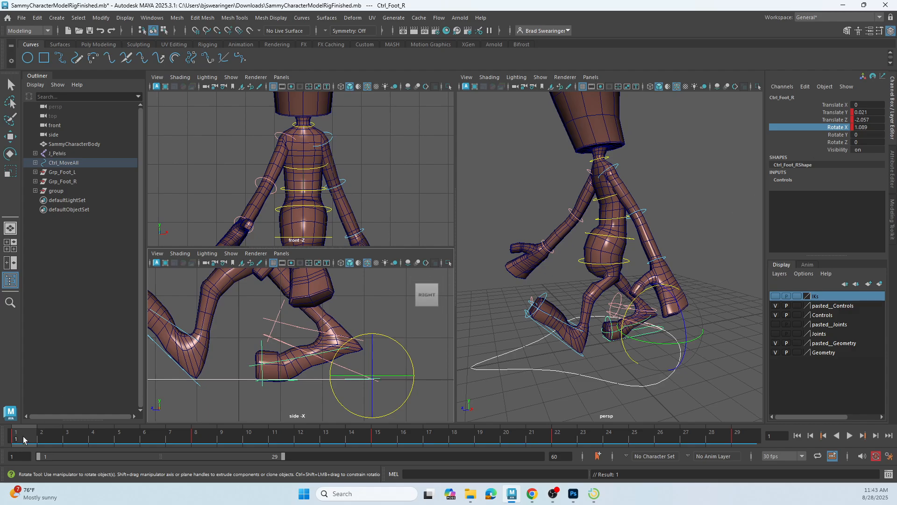
- At frame 8, keyframe Ctrl_Foot_R with Rotate X at about 24.24
drag(23, 436, 204, 434)
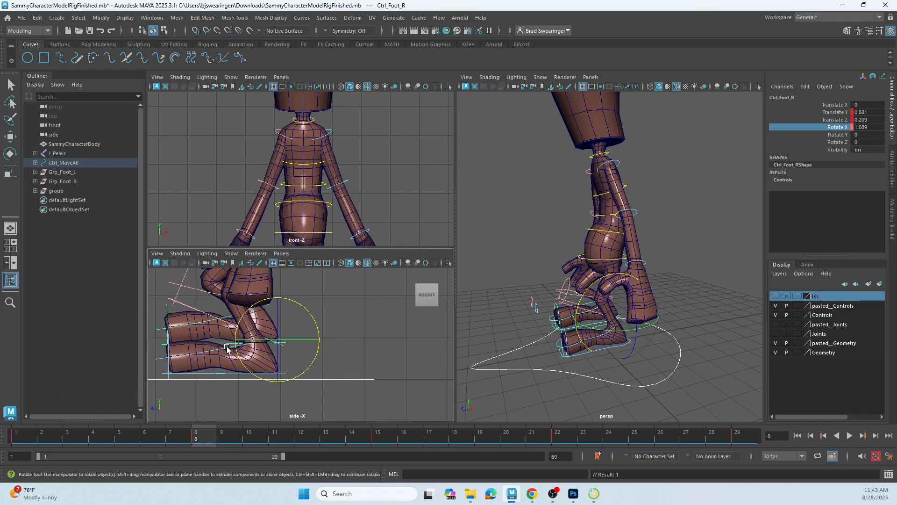
middle_drag(227, 347, 247, 315)
key(s)
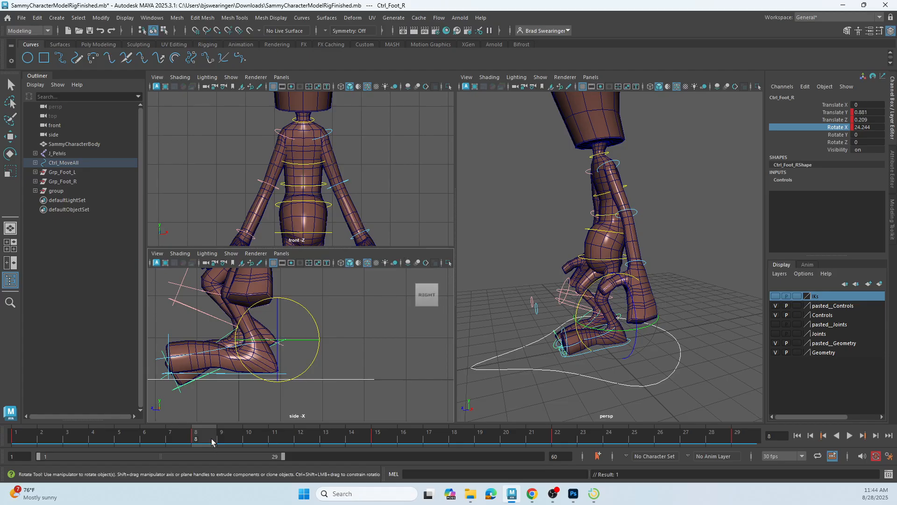
- At frame 15, keyframe Ctrl_Foot_R with Rotate X at about -24.19
drag(211, 441, 379, 441)
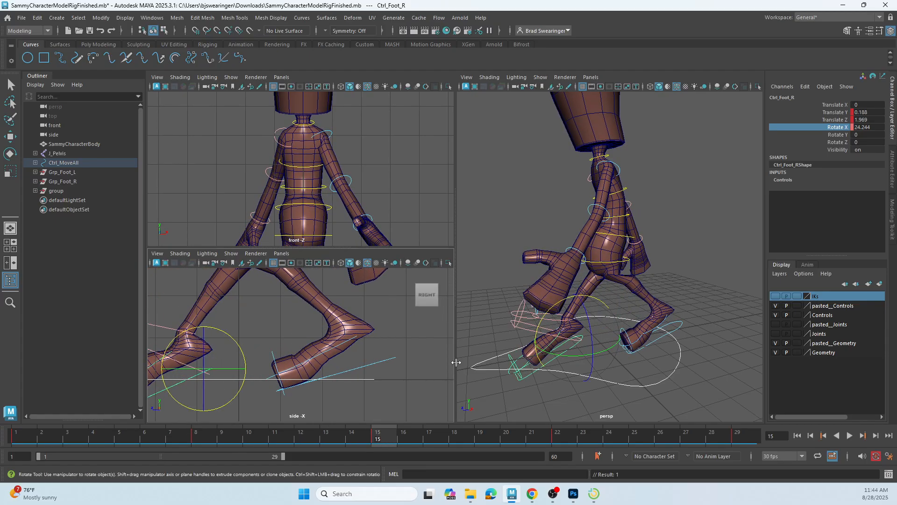
drag(542, 333, 567, 298)
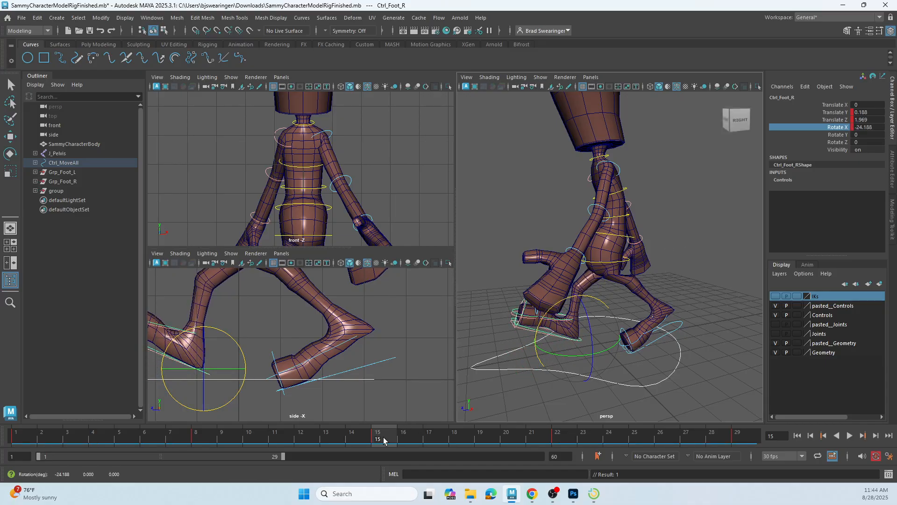
key(alt+v)
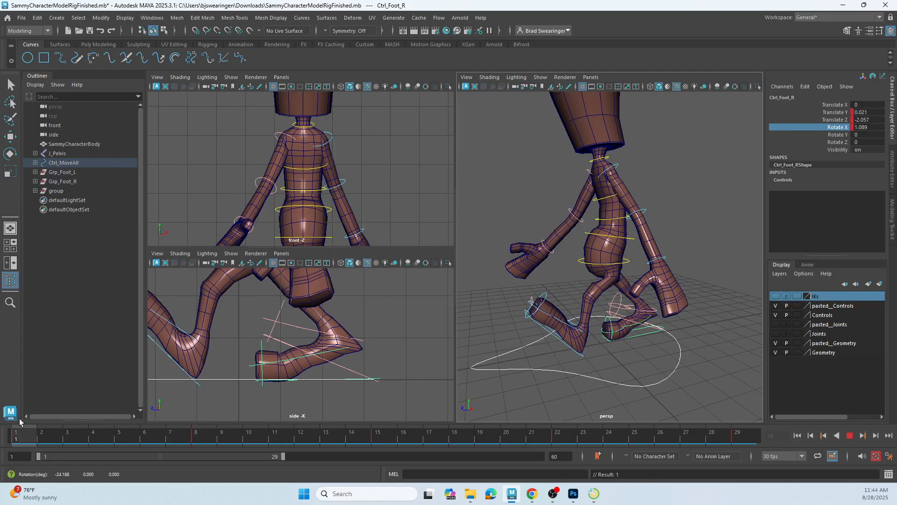
- At frame 22, keyframe Ctrl_Foot_R with Rotate X at about -1.02 and play back the walk cycle
click(563, 437)
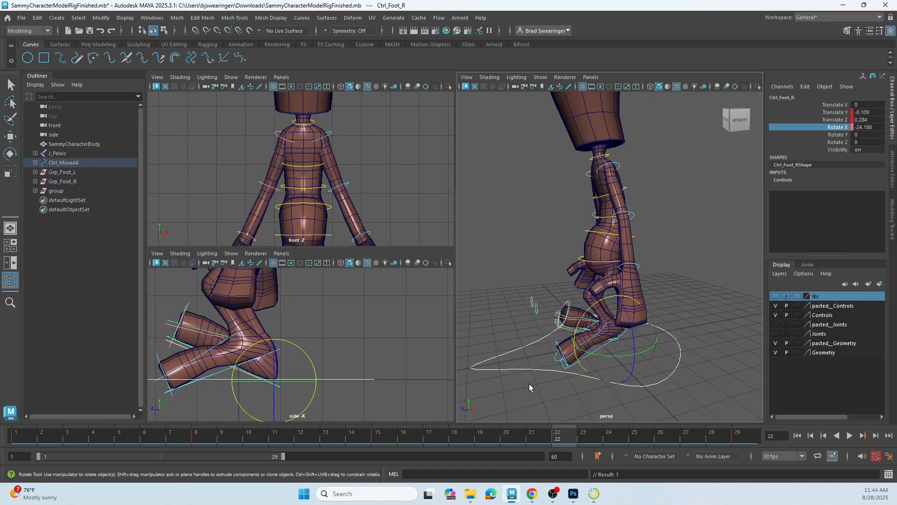
drag(250, 349, 245, 367)
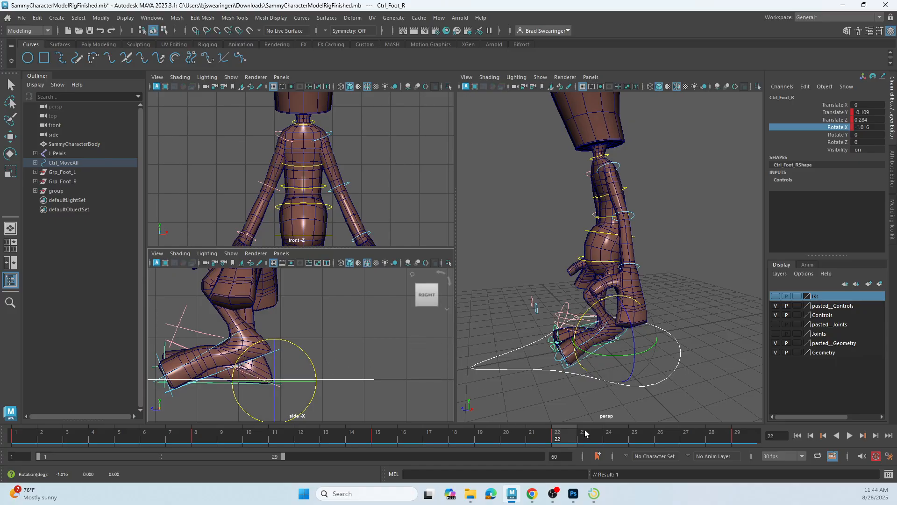
key(alt+v)
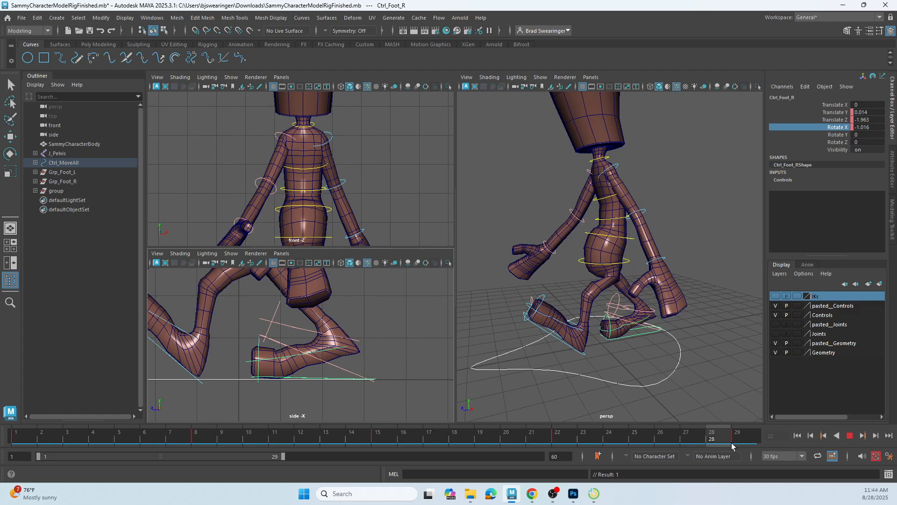
drag(753, 439, 753, 438)
click(850, 435)
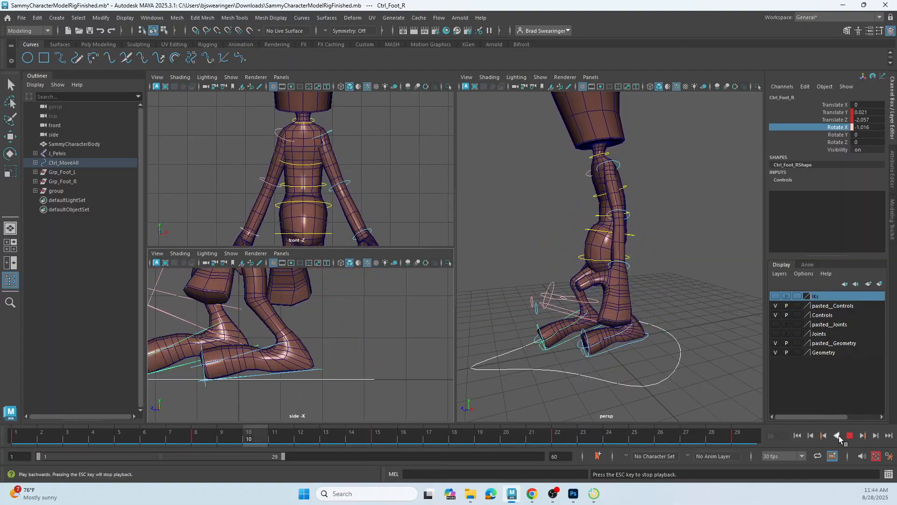
click(850, 435)
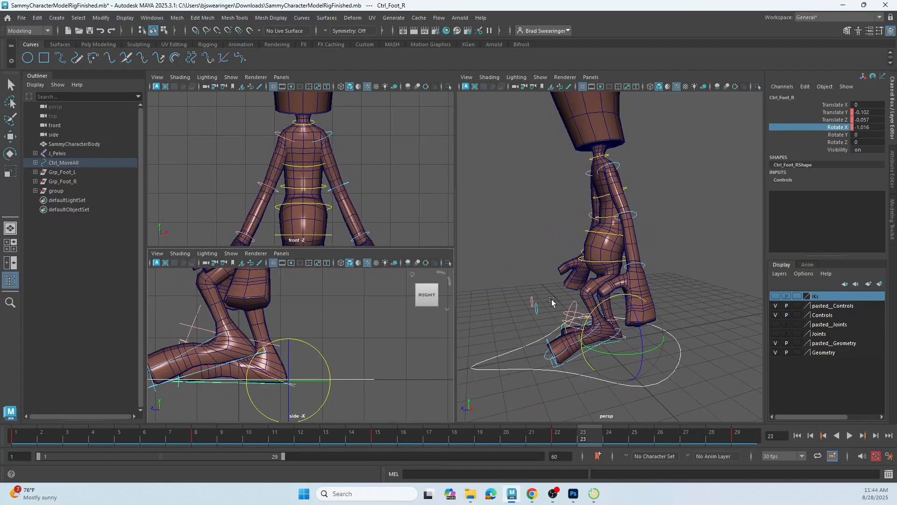
- Delete the duplicate pasted TippyToe_R and Foot_R controls around the character's right foot
alt+drag(576, 321, 751, 316)
scroll(609, 347, up, 5)
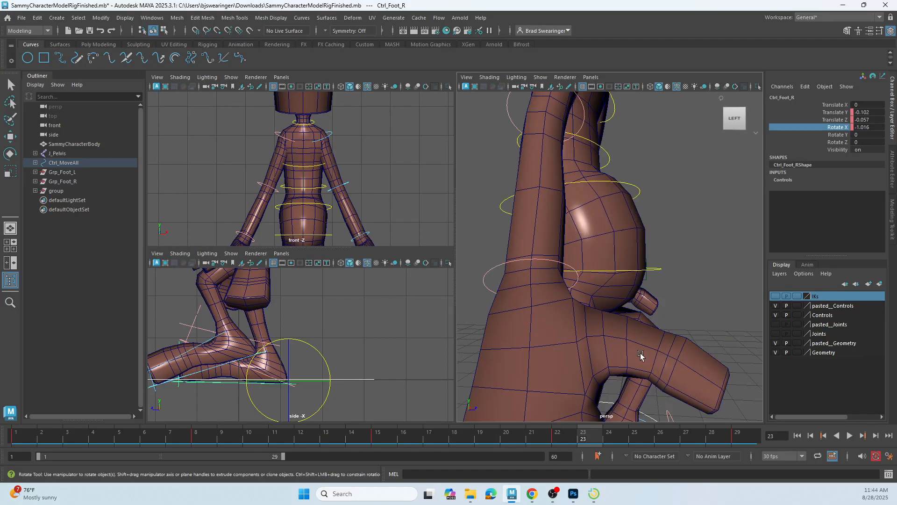
key(f)
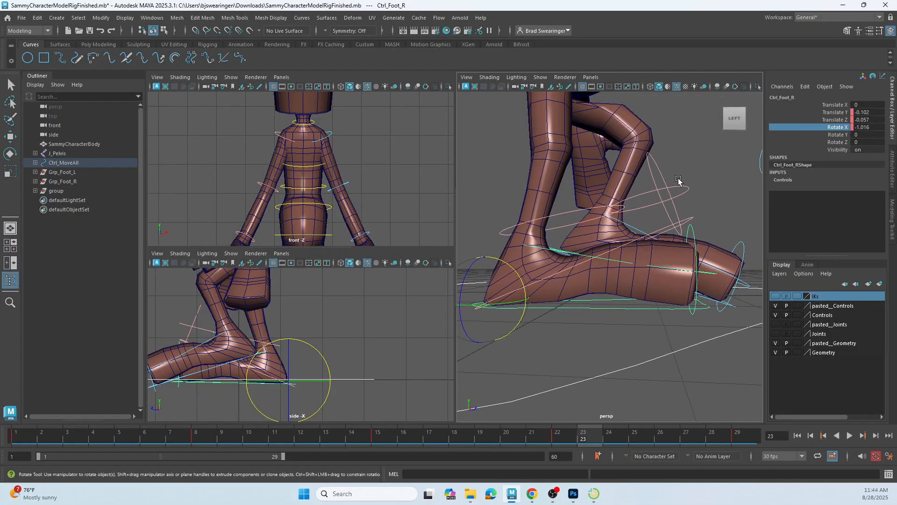
click(664, 180)
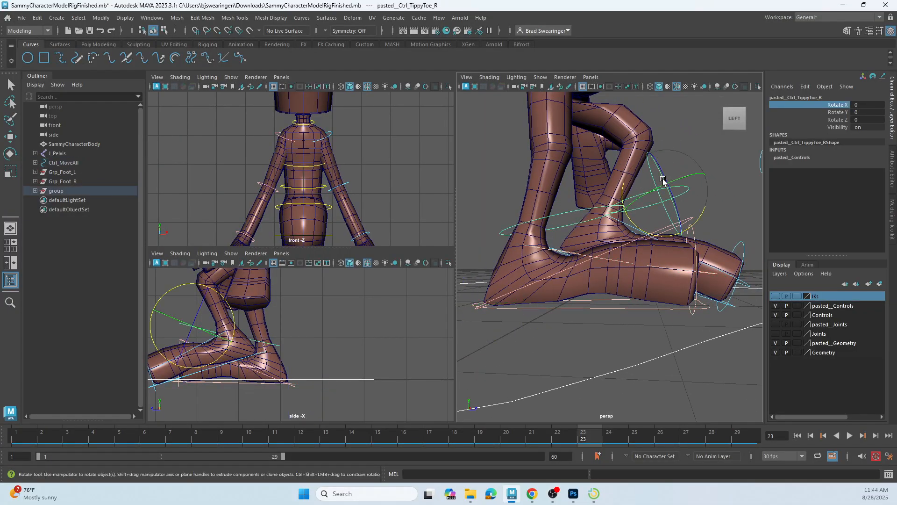
click(663, 181)
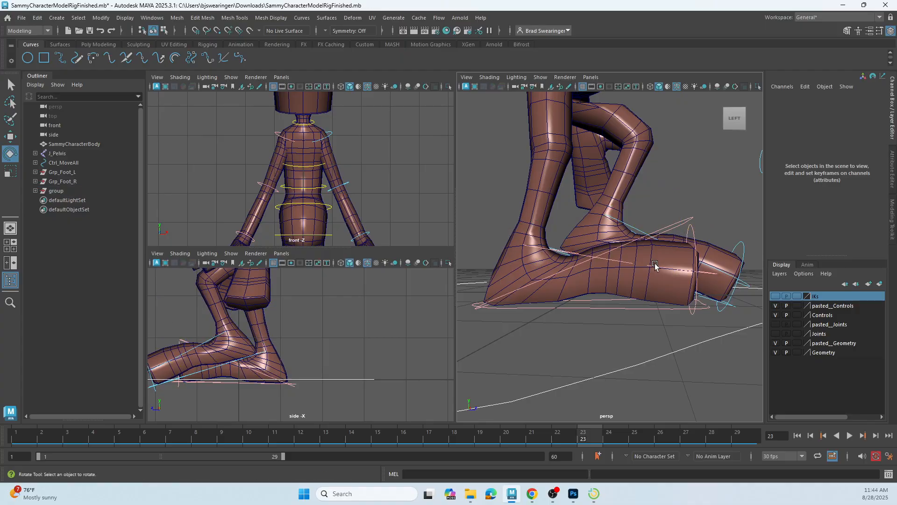
alt+drag(674, 268, 659, 293)
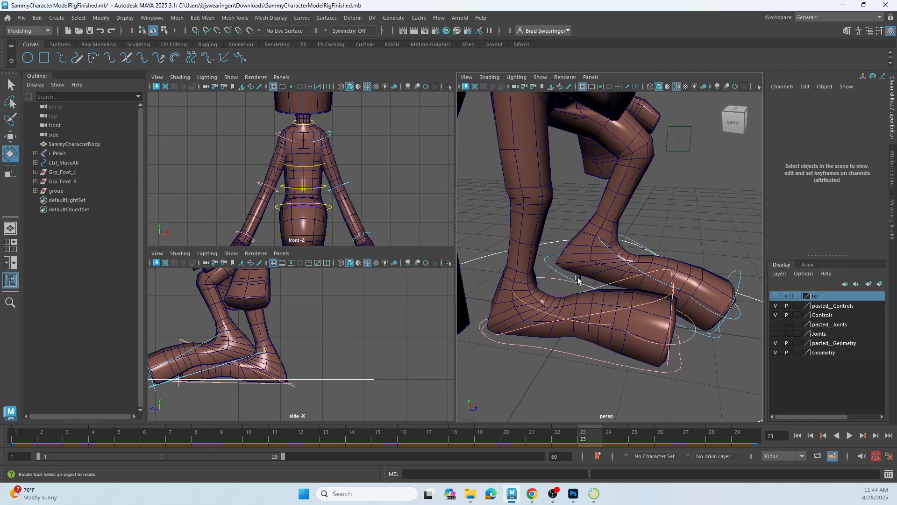
click(611, 286)
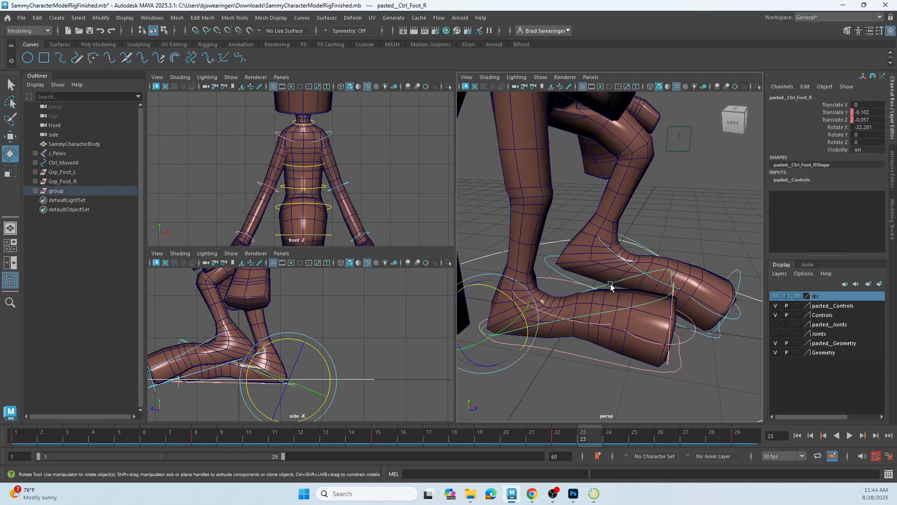
click(635, 283)
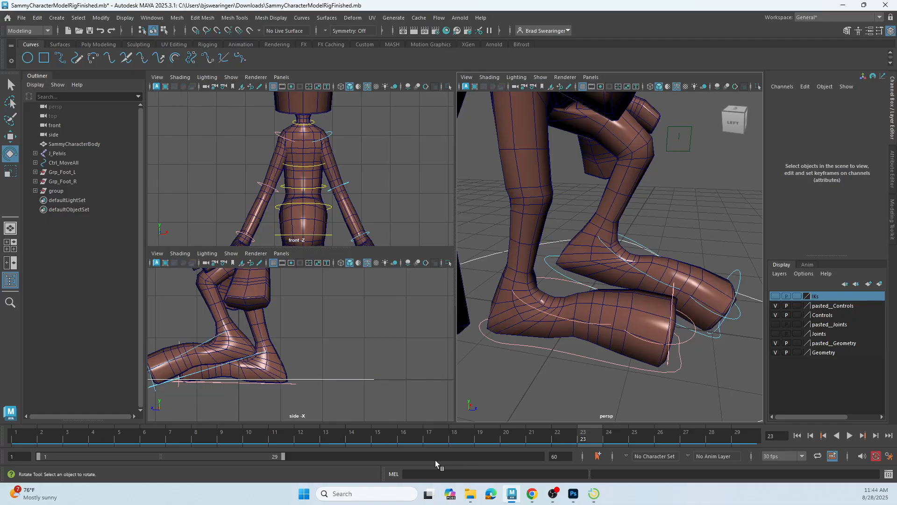
- Play back the walk cycle and check the leg and foot motion from several angles
key(alt+v)
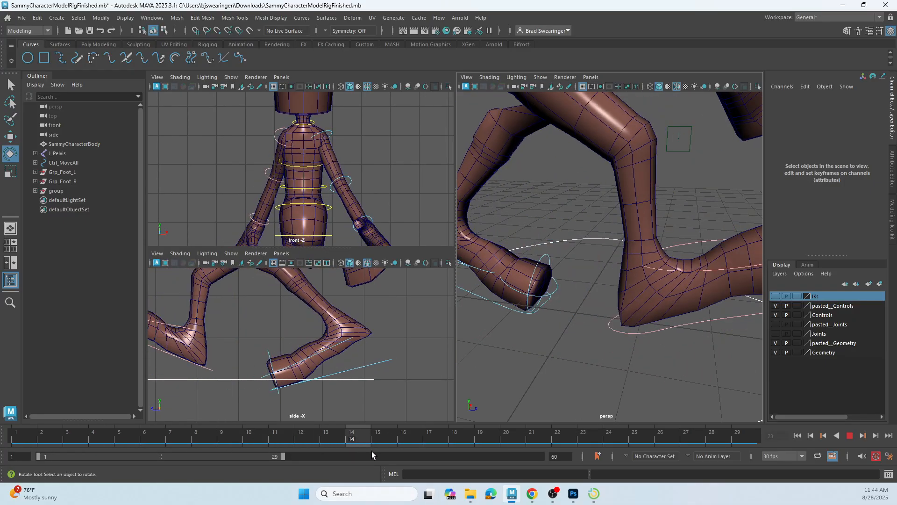
drag(557, 446, 636, 430)
scroll(656, 312, down, 5)
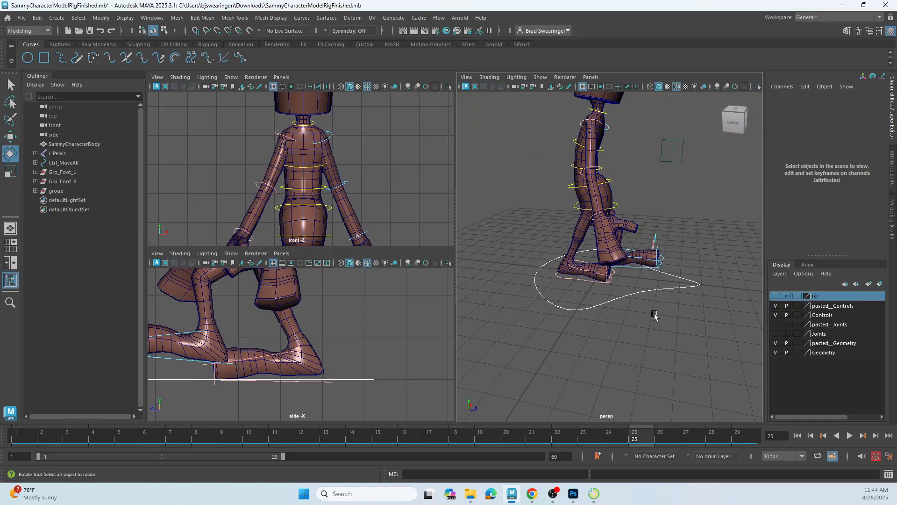
click(849, 435)
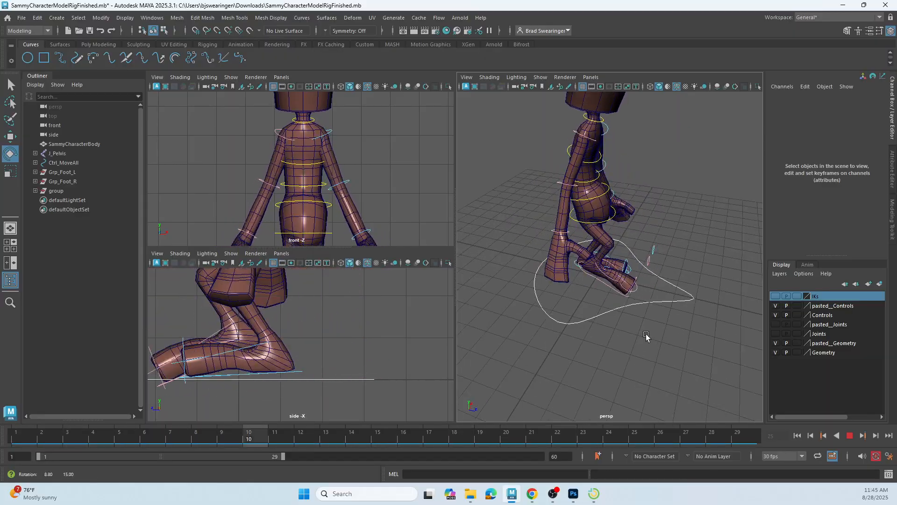
alt+drag(646, 333, 605, 294)
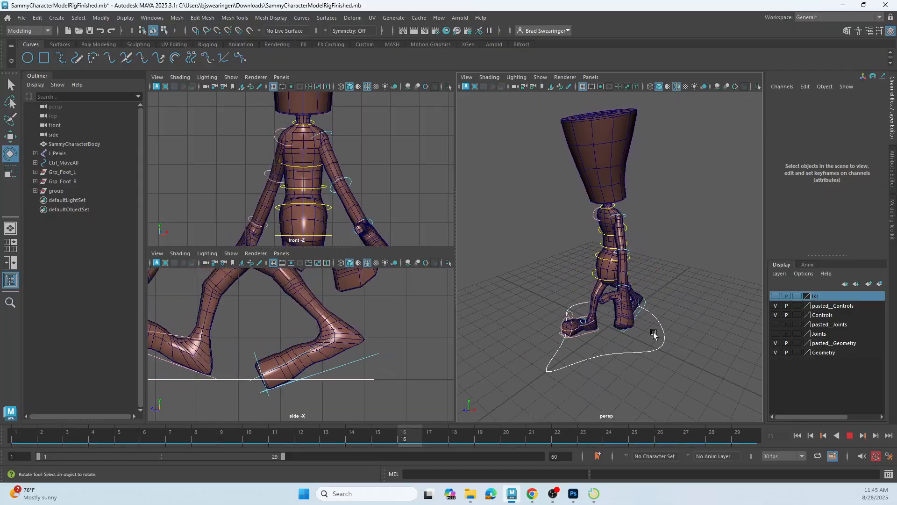
click(850, 436)
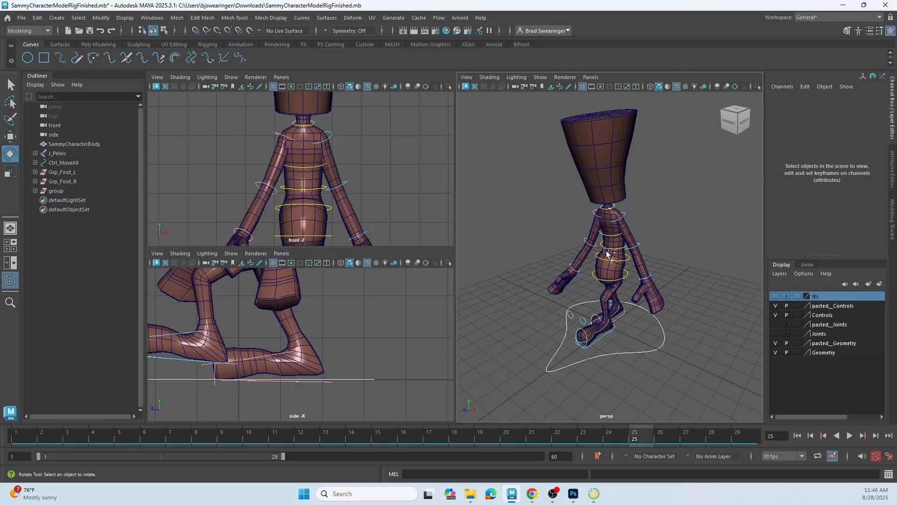
- Return to frame 1 and enlarge the side view to show the whole character
drag(66, 441, 14, 441)
mouse_move(527, 282)
alt+mouse_down()
mouse_move(584, 284)
mouse_move(566, 283)
mouse_move(579, 276)
mouse_move(542, 293)
mouse_move(510, 285)
alt+mouse_up()
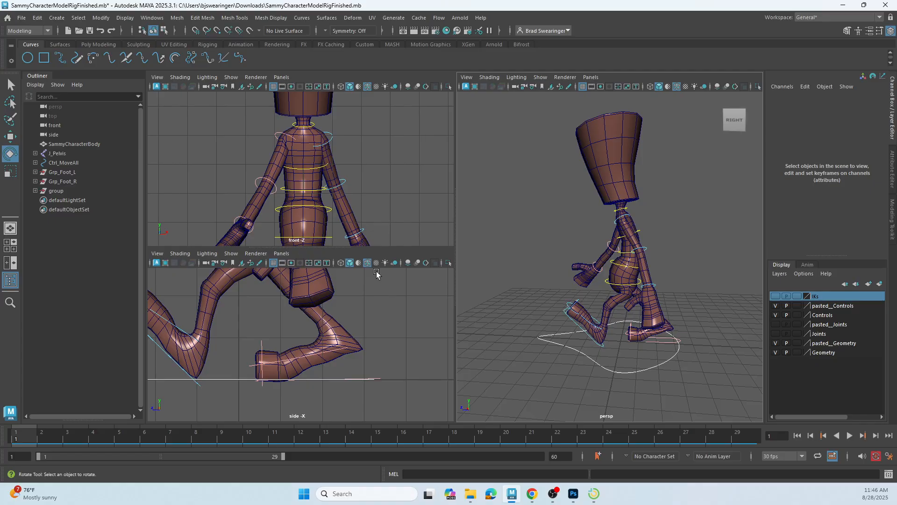
key(space)
scroll(478, 264, down, 6)
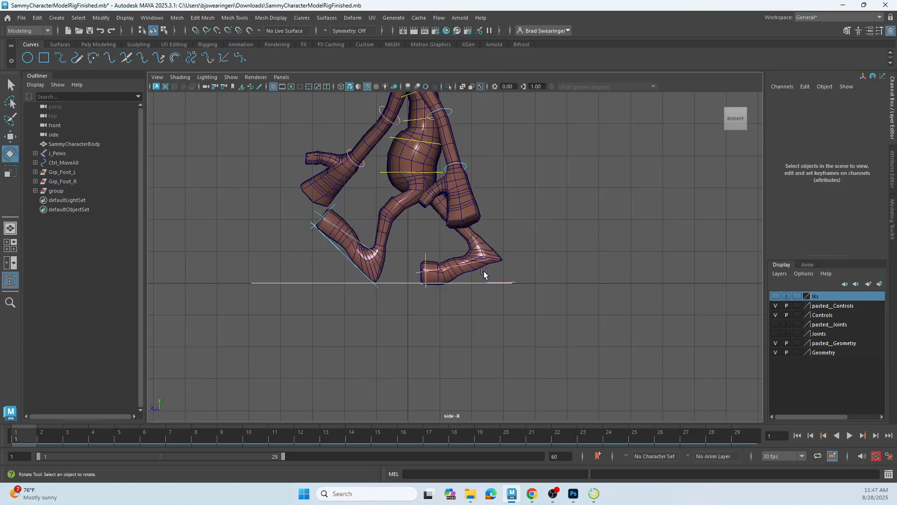
alt+middle_drag(483, 227, 489, 319)
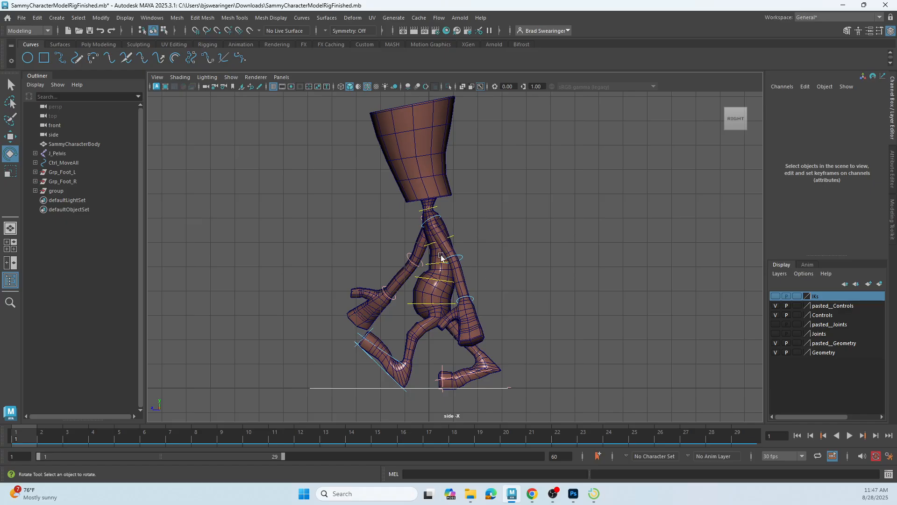
- Test-rotate the duplicate pasted__Ctrl_Pelvis control at the hips, then delete it
click(432, 304)
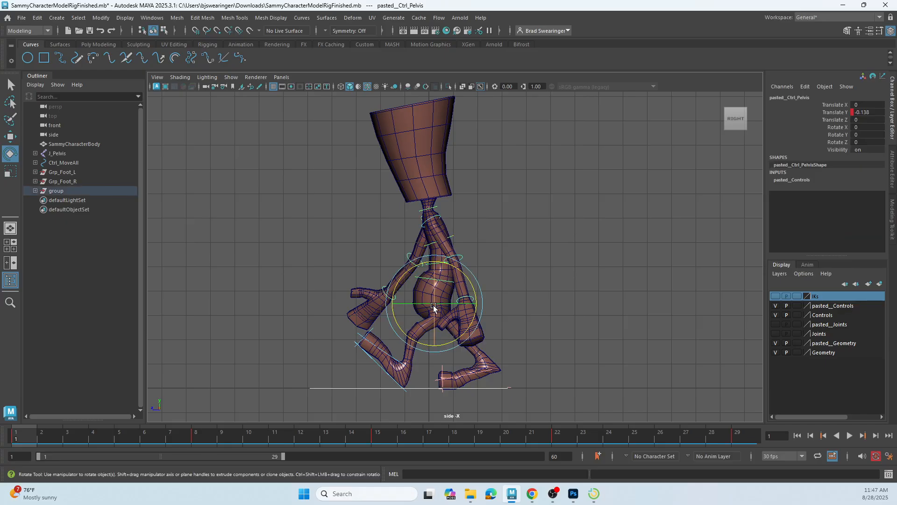
scroll(430, 313, up, 2)
scroll(430, 313, up, 2)
alt+middle_drag(431, 314, 435, 240)
drag(448, 228, 463, 252)
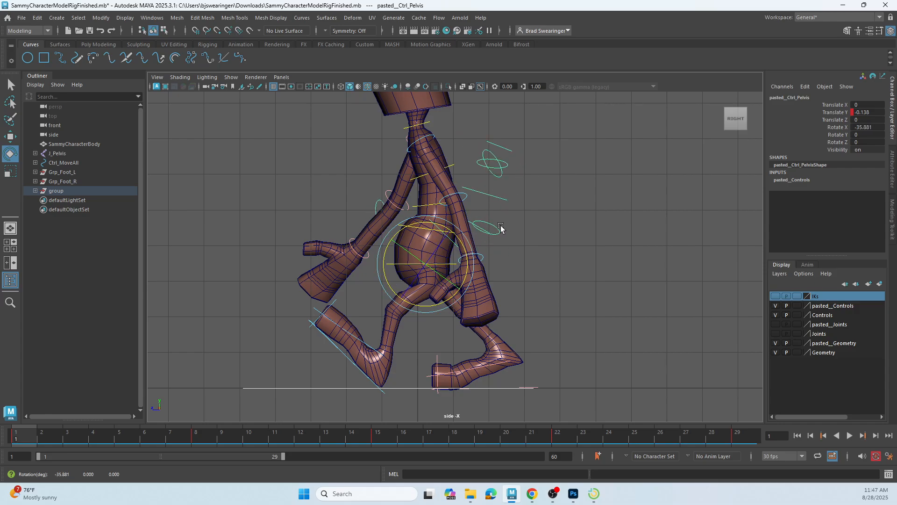
key(w)
drag(394, 232, 544, 219)
key(Delete)
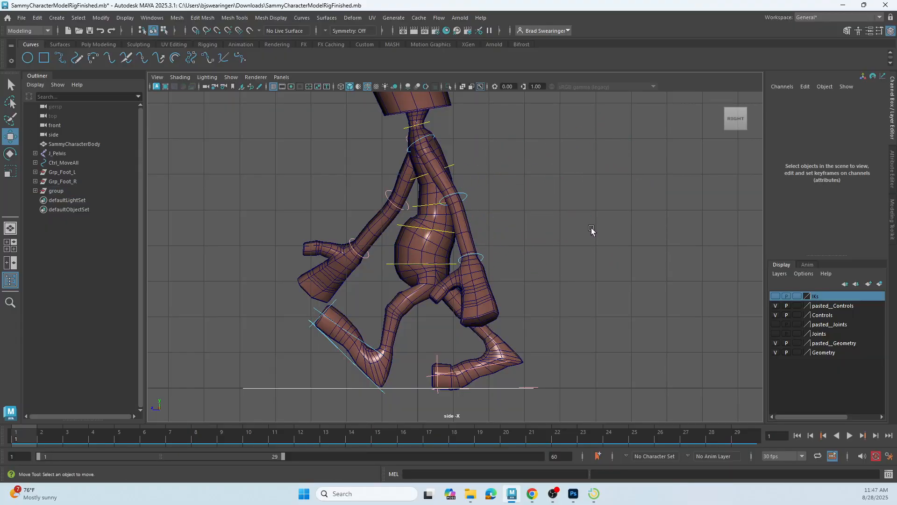
- Rotate the Ctrl_Pelvis control to a Rotate X of about -5.07 at frame 1 and key that channel
click(389, 264)
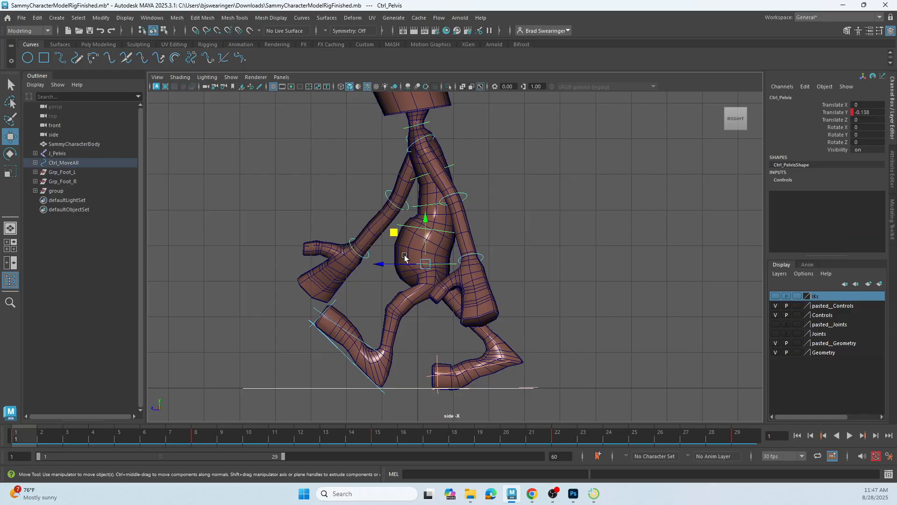
key(e)
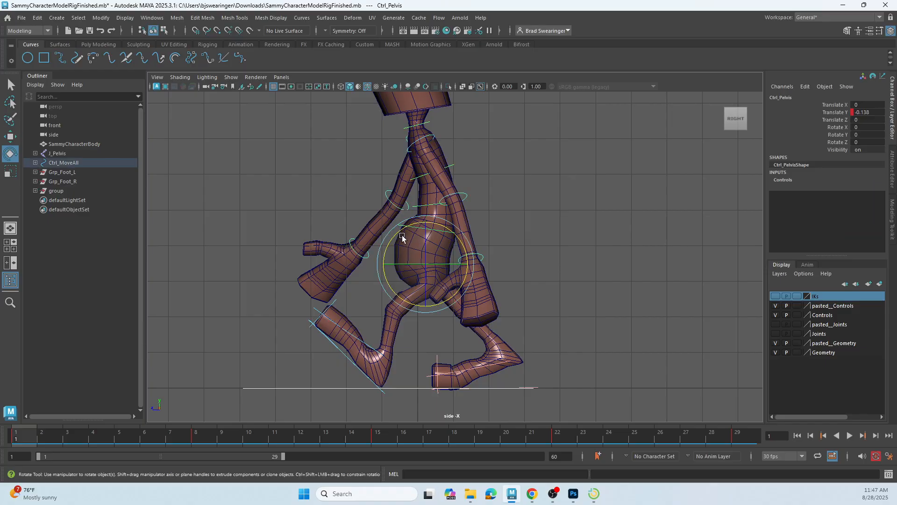
drag(393, 238, 396, 237)
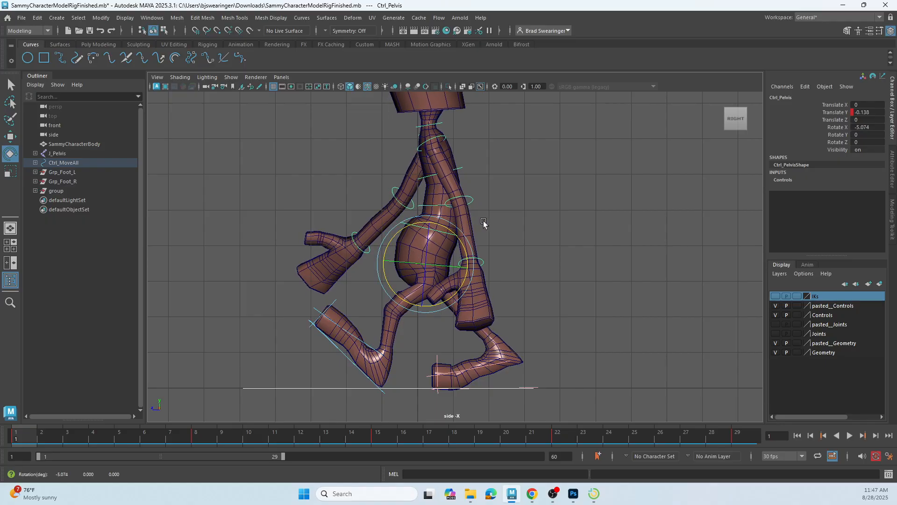
click(840, 127)
right_click(840, 128)
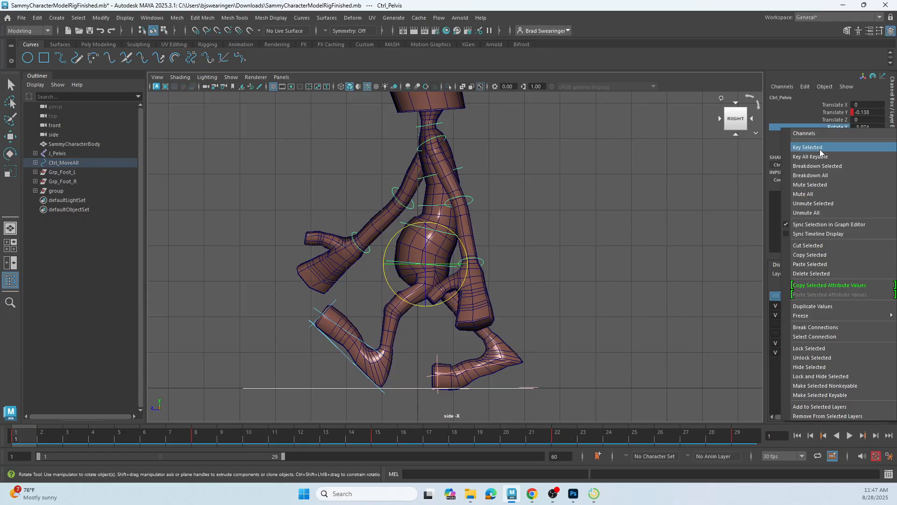
click(820, 148)
click(503, 230)
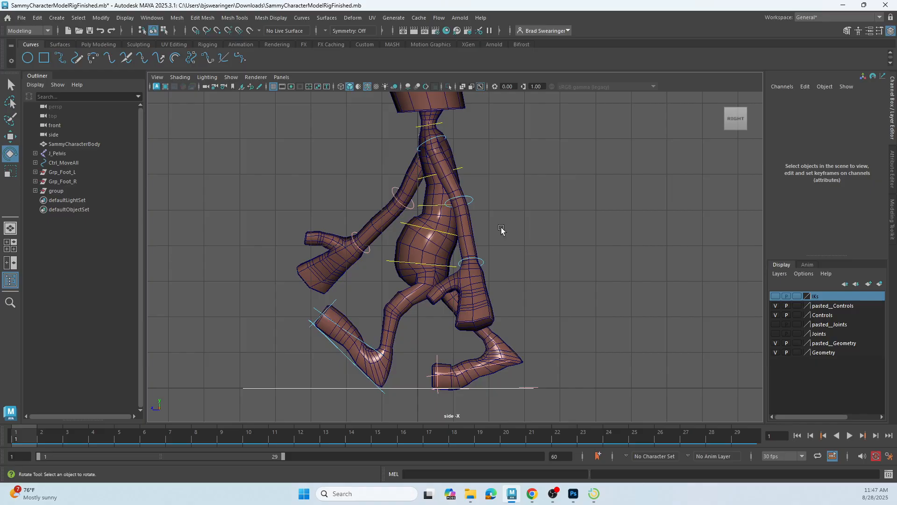
- Rotate the Ctrl_Spine1 control to a Rotate Z of about 7.21 at frame 1 and key that channel
click(426, 229)
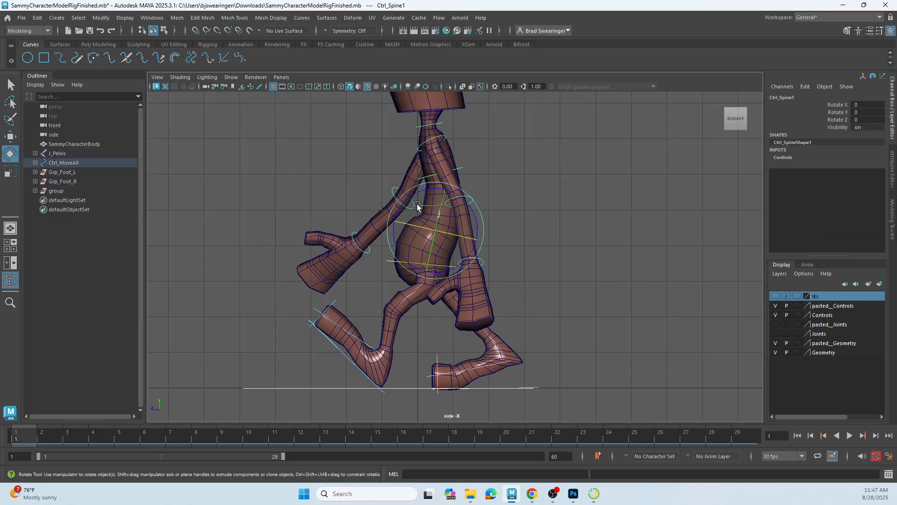
drag(413, 198, 420, 193)
click(831, 119)
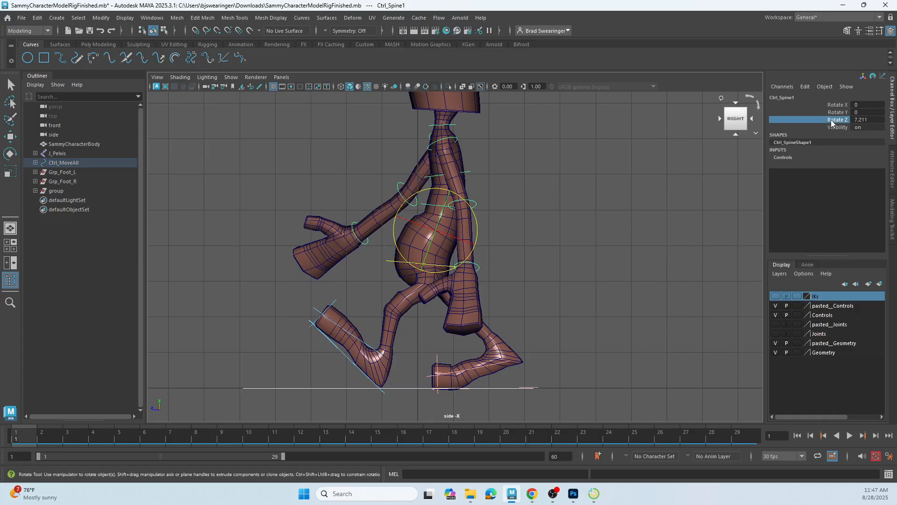
right_click(832, 120)
click(823, 136)
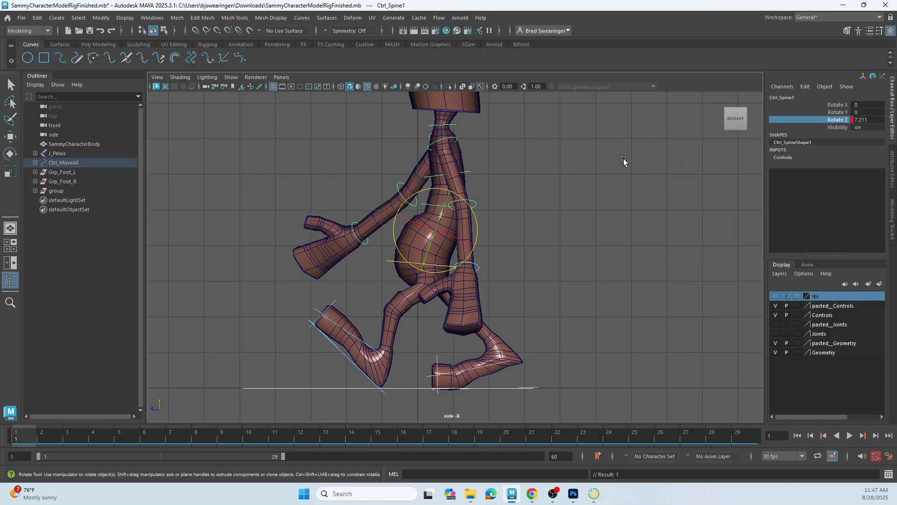
click(505, 204)
- Rotate the Ctrl_Spine2 control to a Rotate Z of about 7.91 at frame 1 and key that channel
click(433, 207)
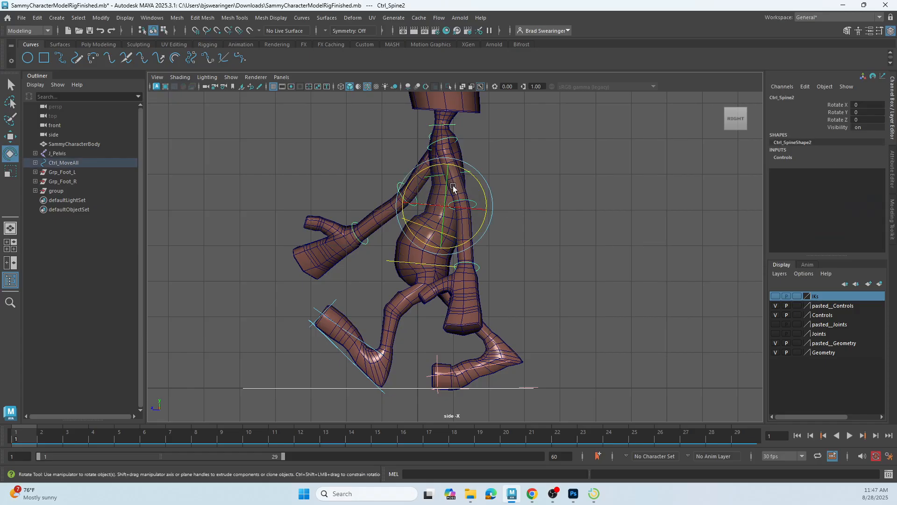
drag(476, 180, 482, 184)
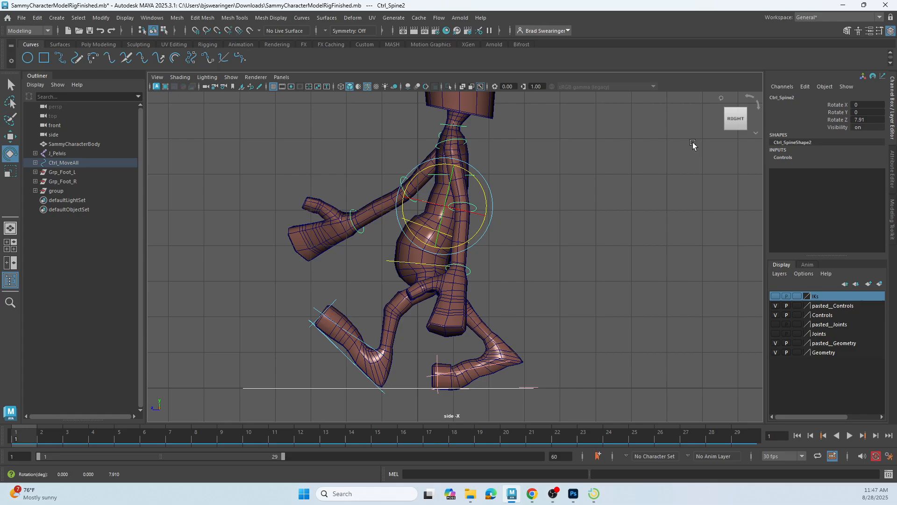
click(835, 120)
right_click(835, 121)
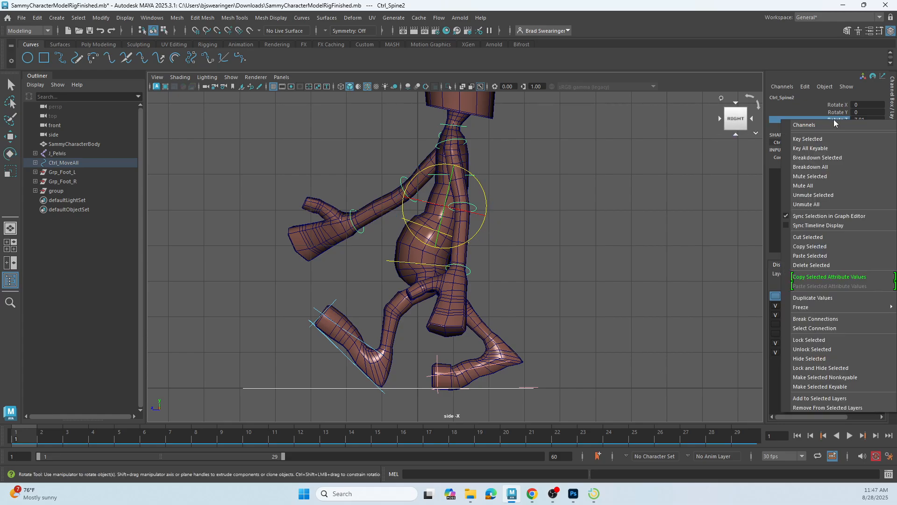
click(821, 138)
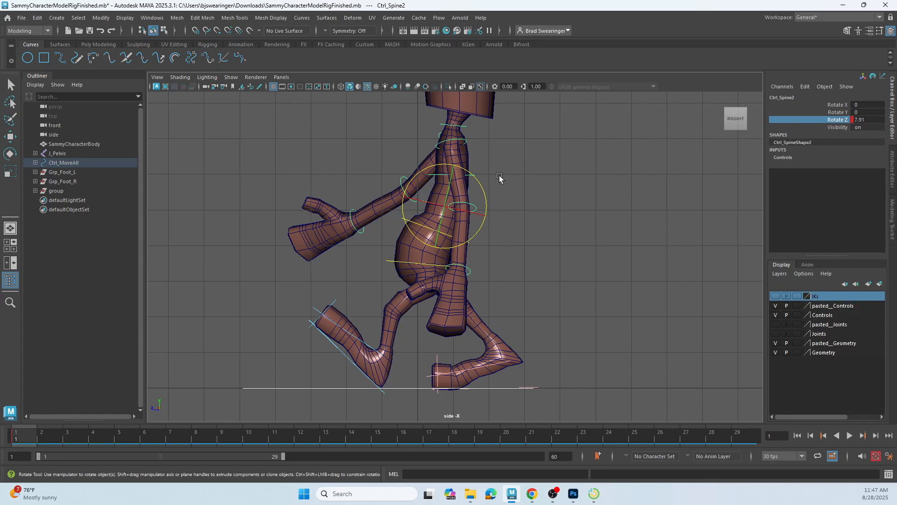
click(501, 181)
- Rotate the Ctrl_Spine3 control to a Rotate Z of about 5.37 at frame 1 and key that channel
click(473, 175)
drag(473, 175, 512, 156)
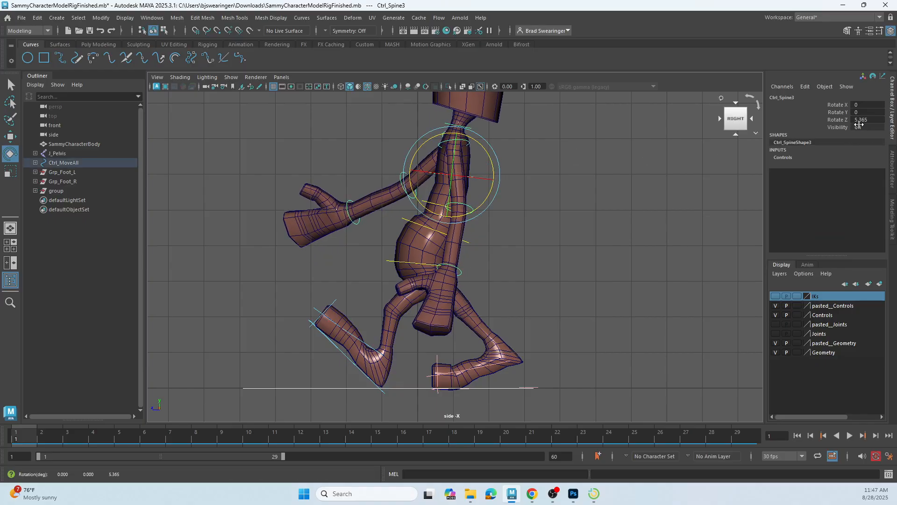
click(840, 120)
right_click(841, 123)
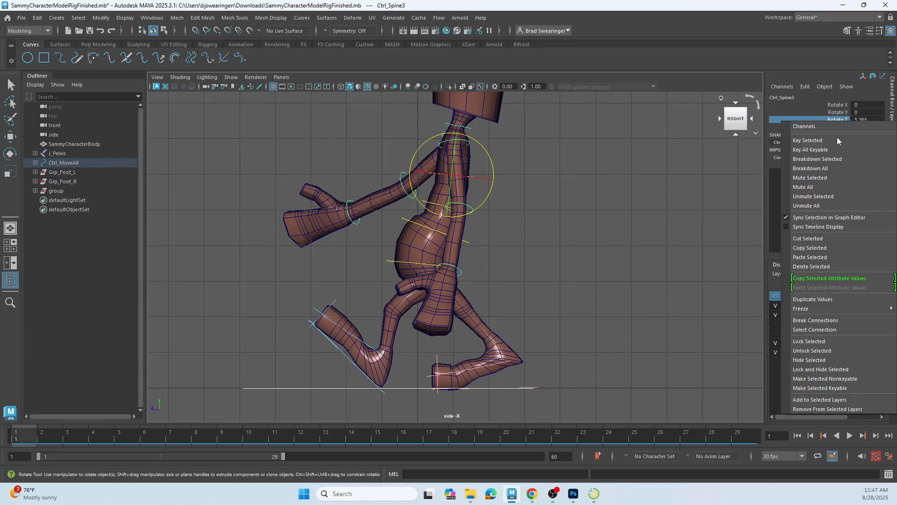
click(819, 140)
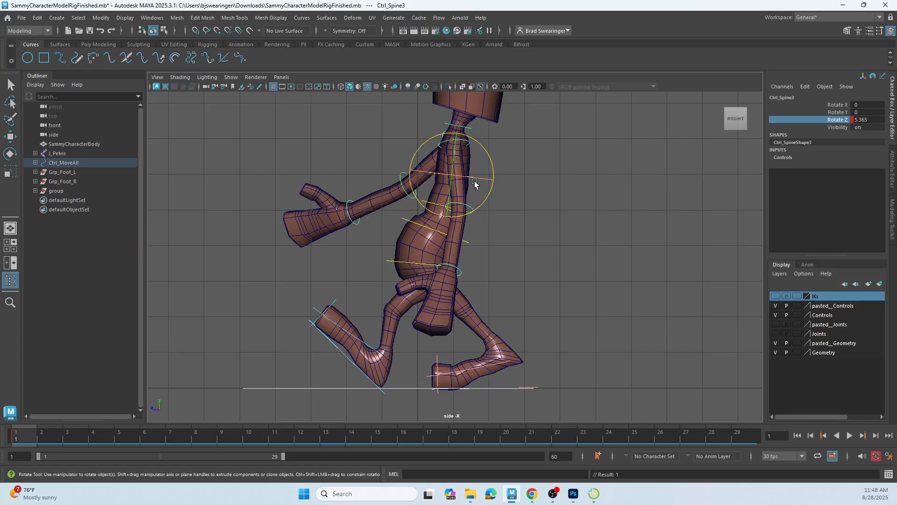
- In the perspective view, twist the Ctrl_Spine3 control to a Rotate X of about -4.23 and key that channel at frame 1
alt+drag(407, 253, 488, 264)
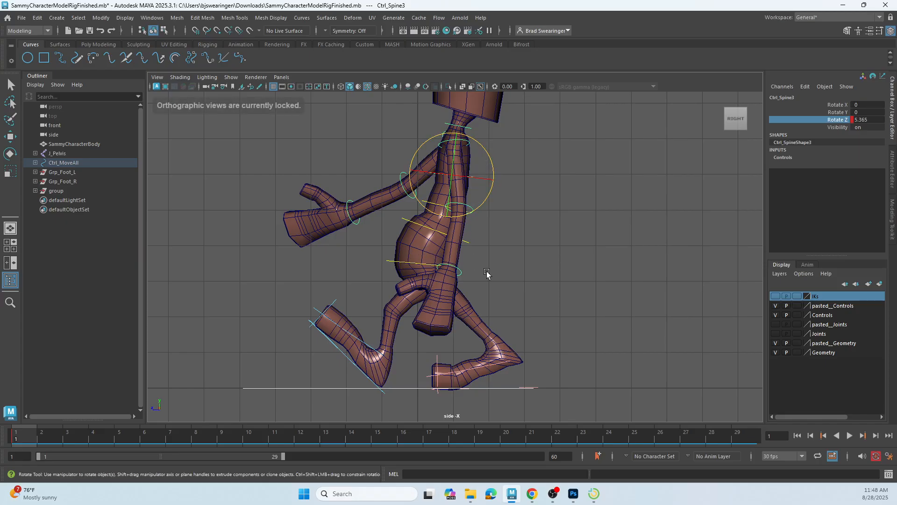
key(space)
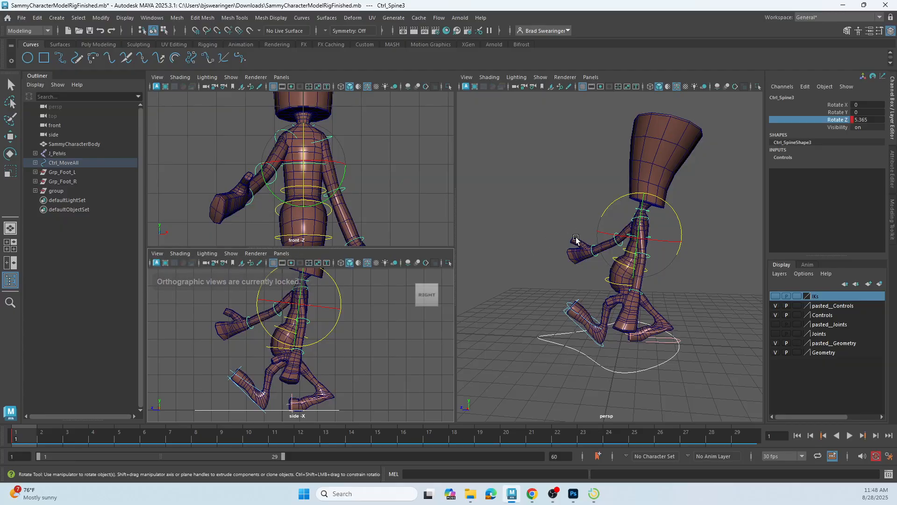
alt+drag(553, 240, 600, 260)
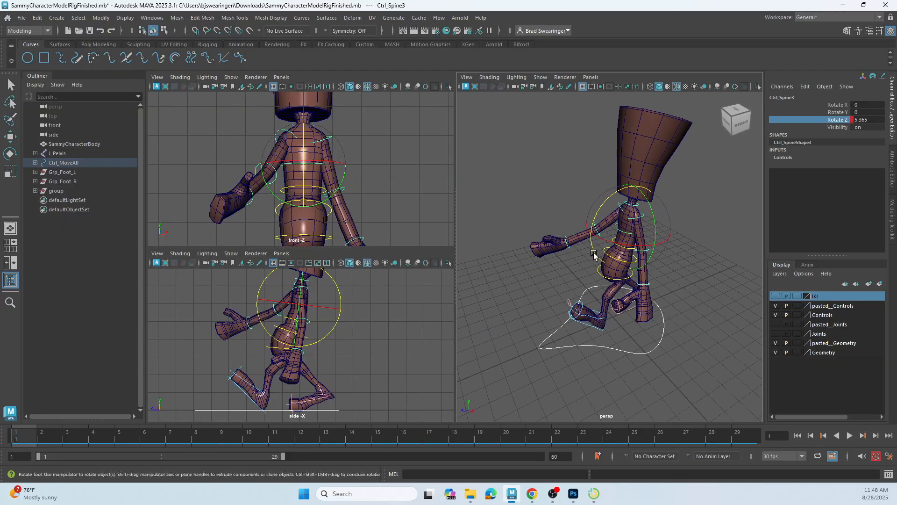
mouse_move(594, 493)
alt+drag(663, 304, 682, 267)
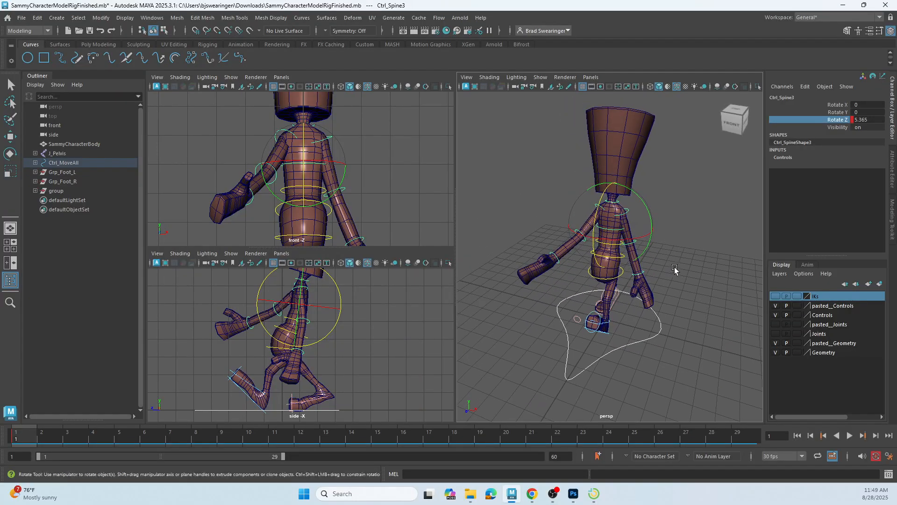
scroll(654, 255, up, 2)
scroll(638, 243, up, 2)
click(682, 225)
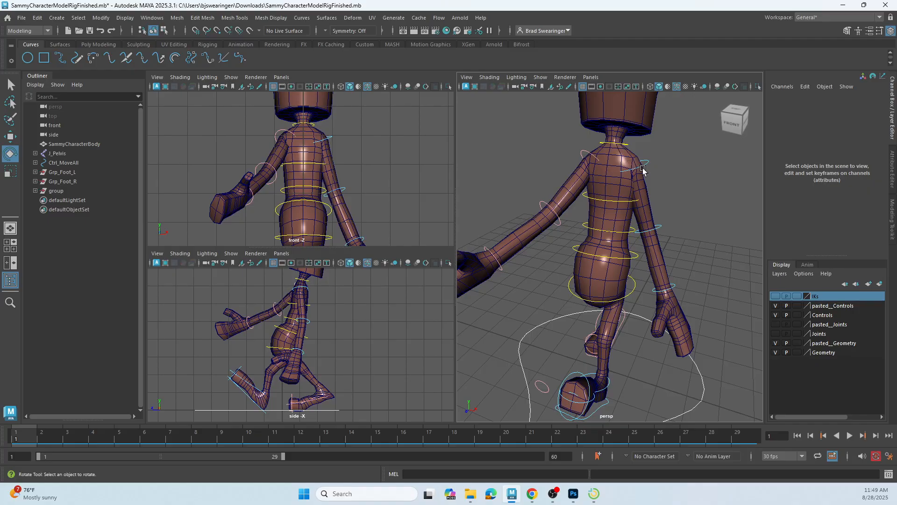
click(614, 204)
click(615, 204)
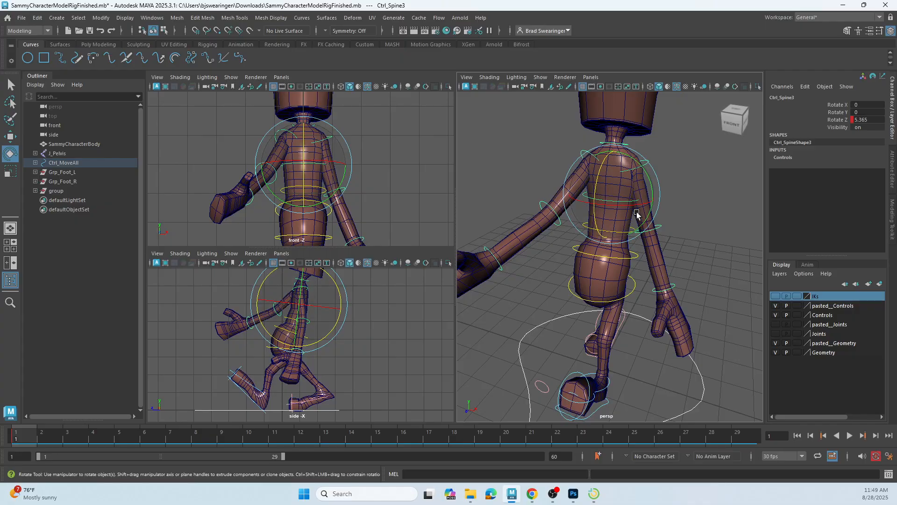
alt+drag(614, 253, 631, 232)
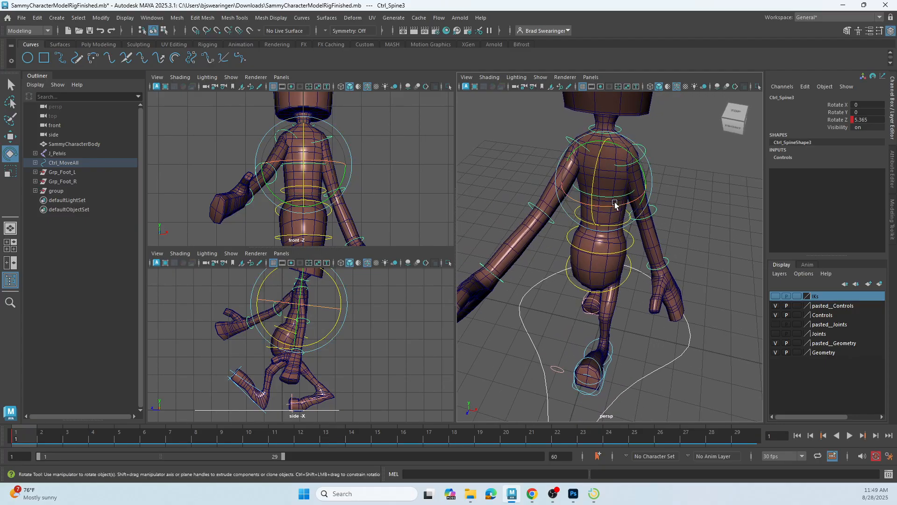
drag(613, 206, 616, 206)
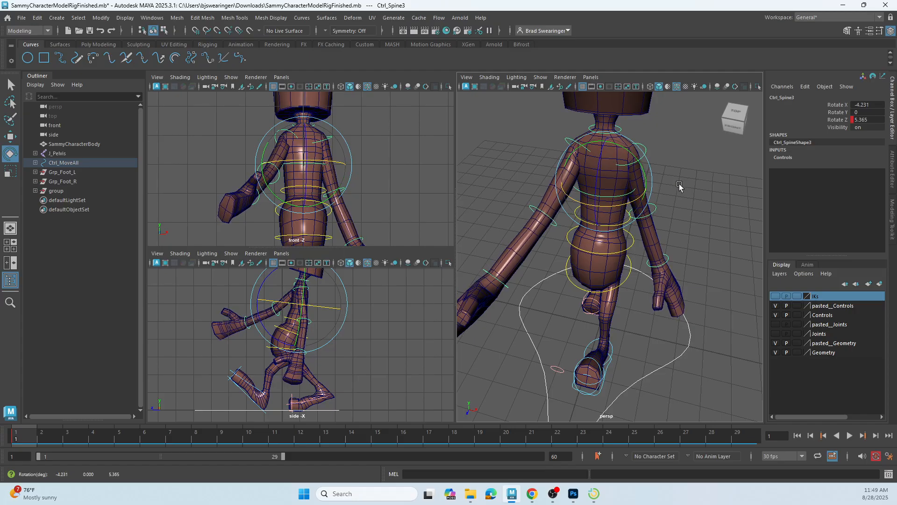
click(837, 105)
right_click(837, 105)
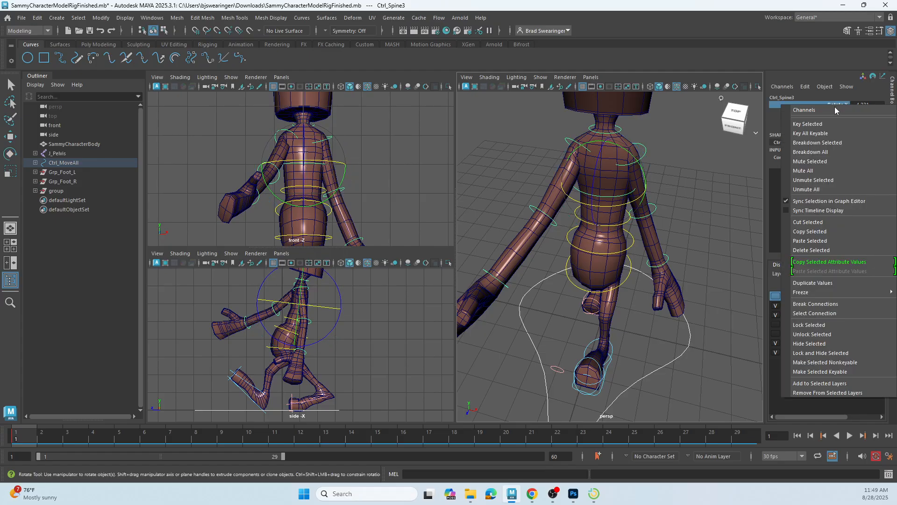
click(816, 125)
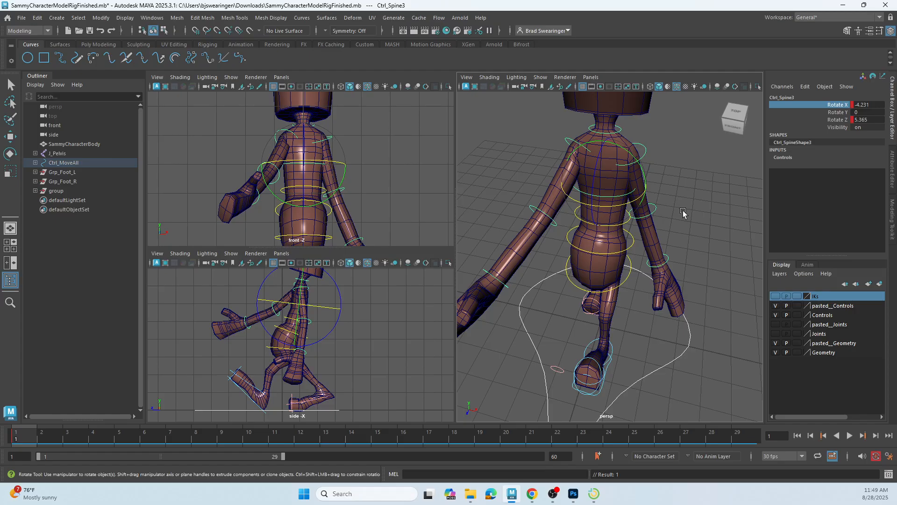
- Twist the Ctrl_Spine2 control to a Rotate X of about -5.23 and key that channel at frame 1
click(683, 210)
click(620, 228)
drag(620, 227, 622, 239)
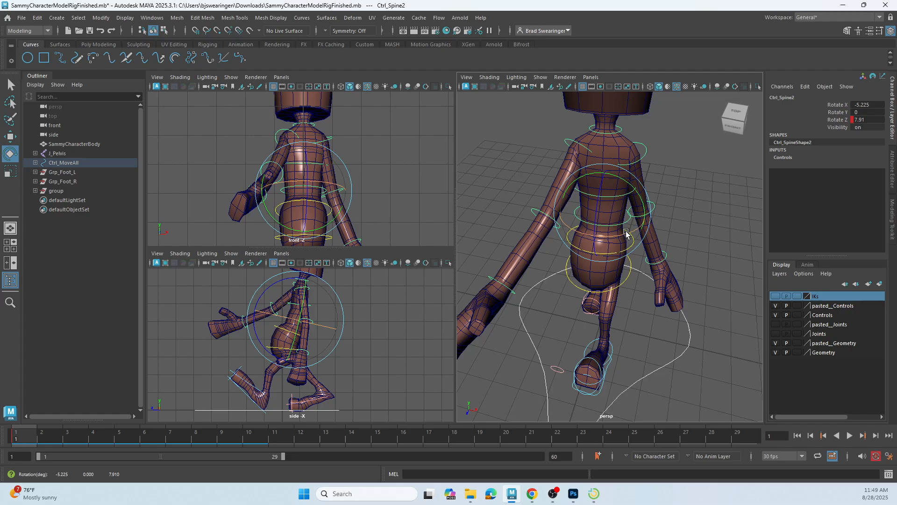
click(836, 104)
right_click(836, 104)
click(824, 124)
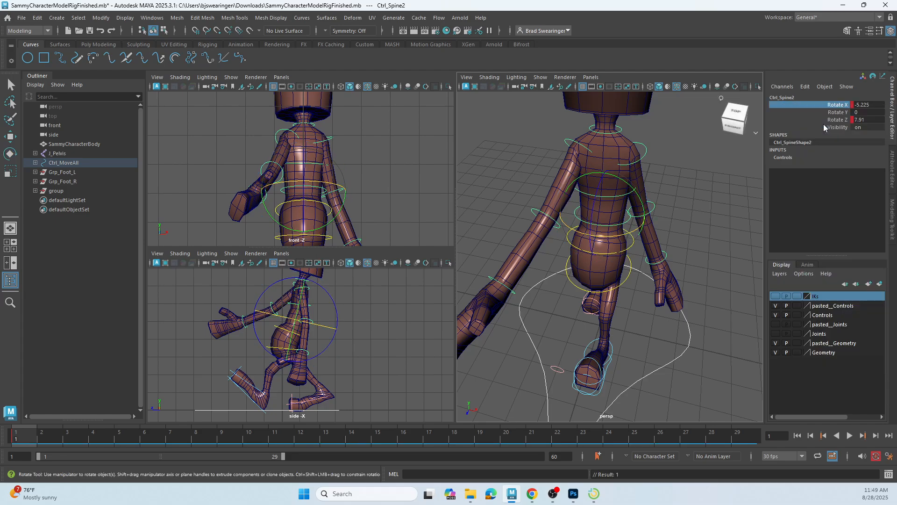
- Twist the Ctrl_Spine1 control to a Rotate X of about -4.41 and key that channel at frame 1
click(632, 255)
click(631, 249)
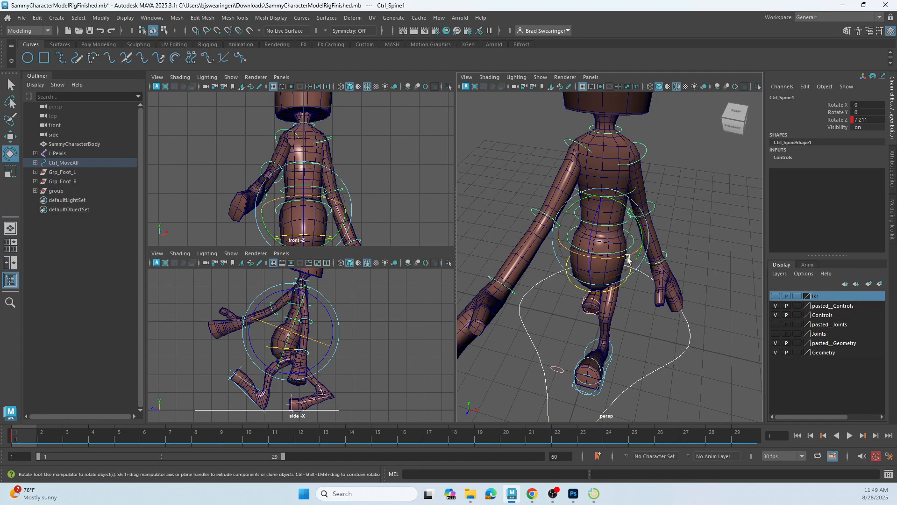
drag(631, 256, 630, 257)
click(838, 104)
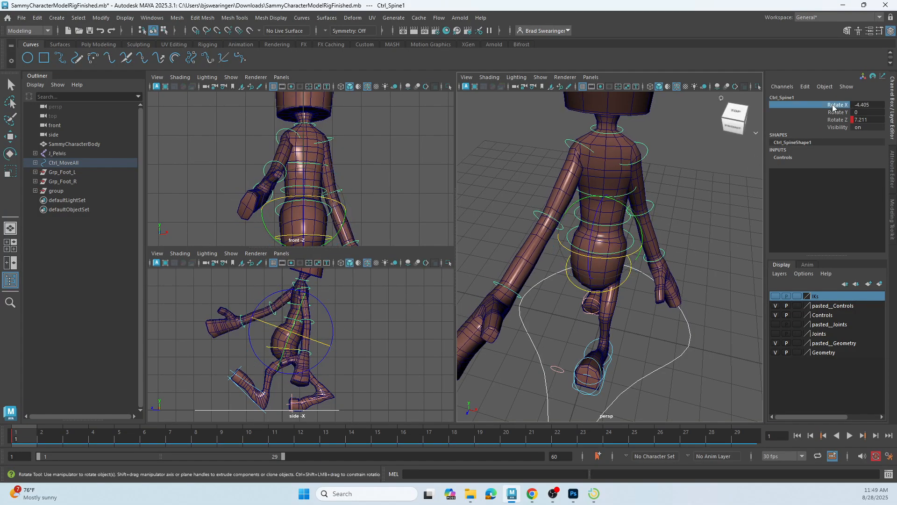
right_click(828, 108)
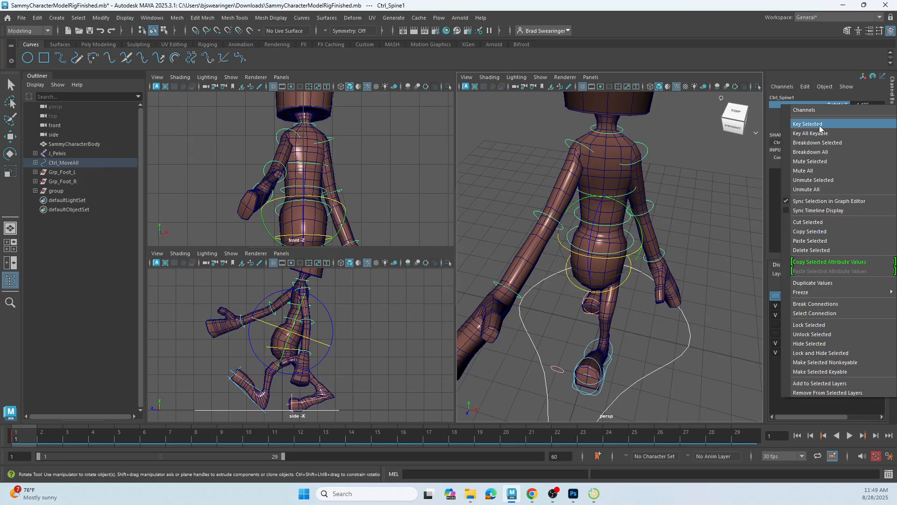
click(820, 125)
- Go to frame 8 and set the Rotate X of Ctrl_Spine1 to 0
drag(27, 436, 202, 438)
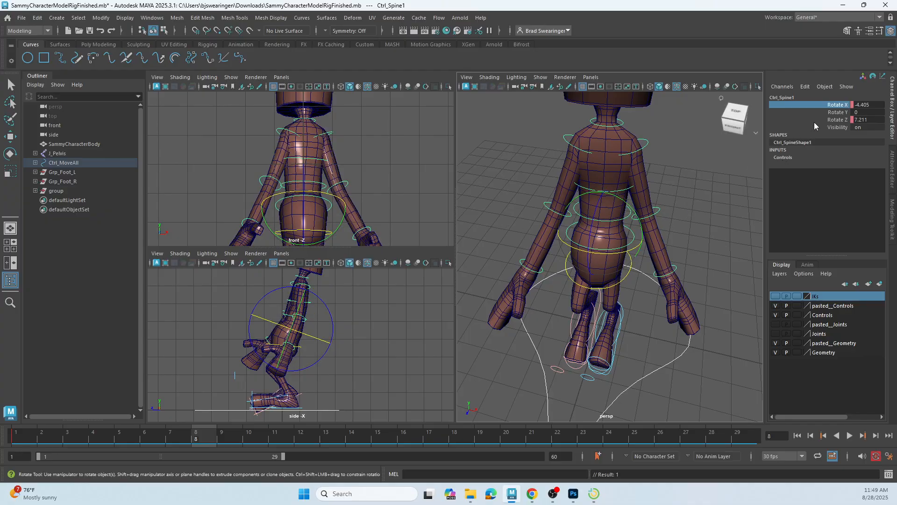
double_click(873, 105)
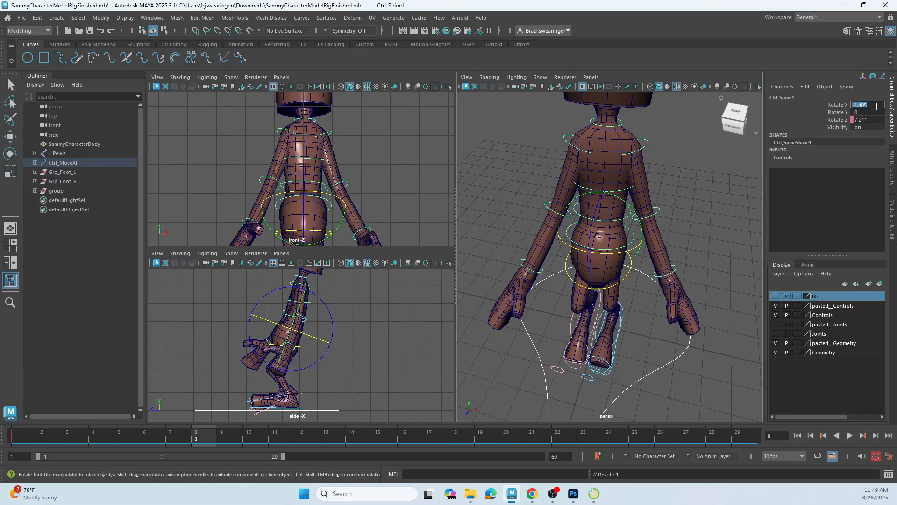
text(0)
key(Return)
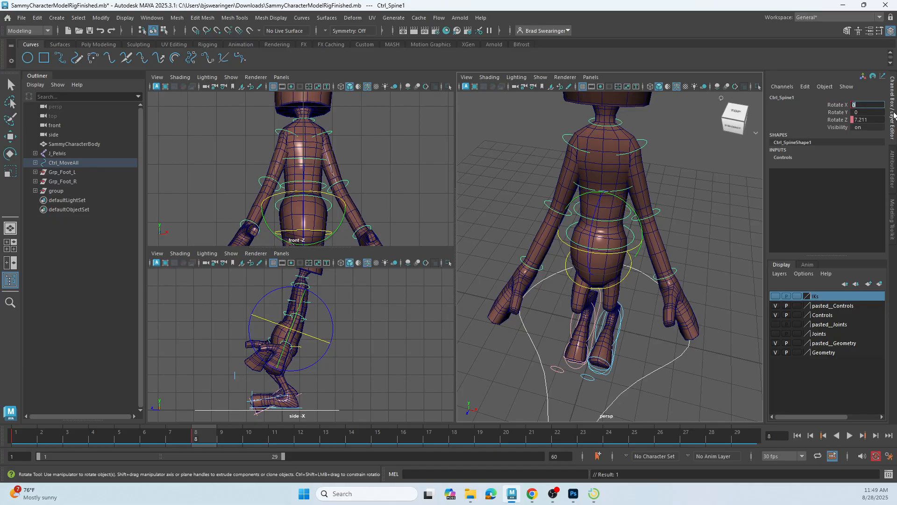
click(705, 215)
key(ctrl+z)
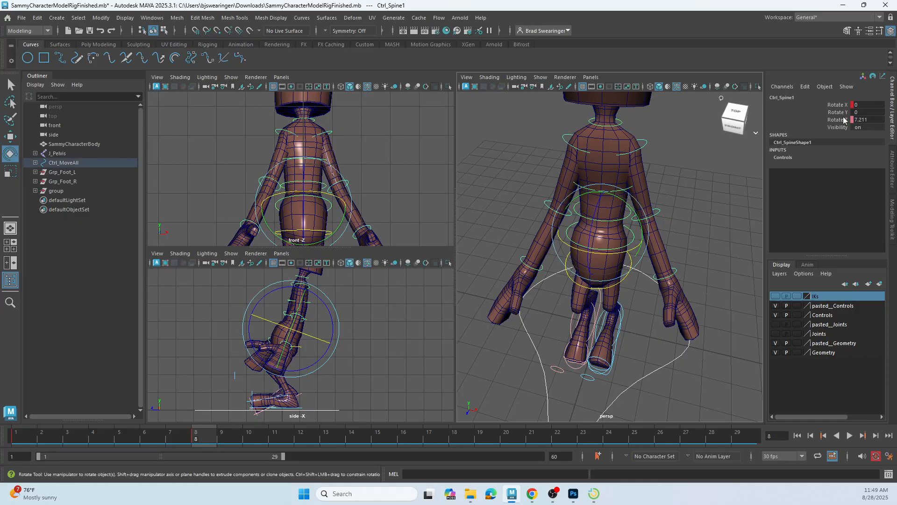
drag(630, 256, 639, 256)
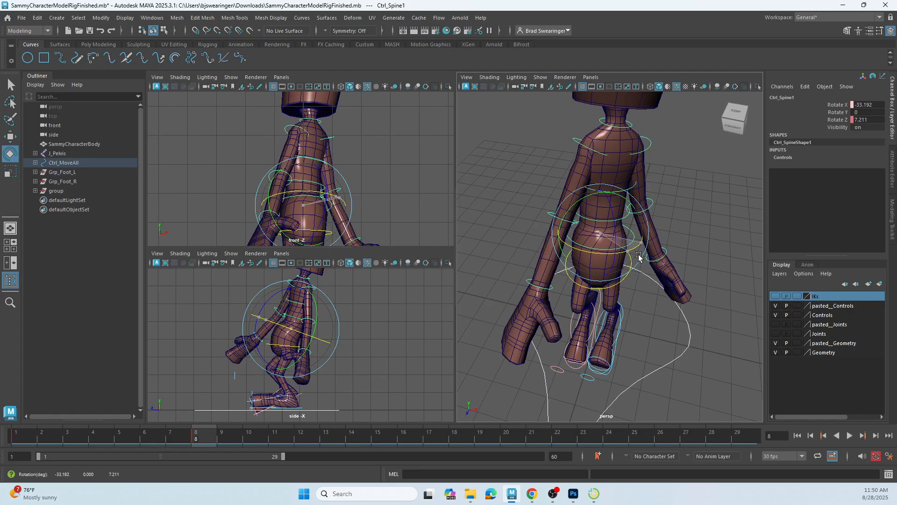
key(ctrl+z)
key(ctrl+z)
key(ctrl+z)
key(ctrl+z)
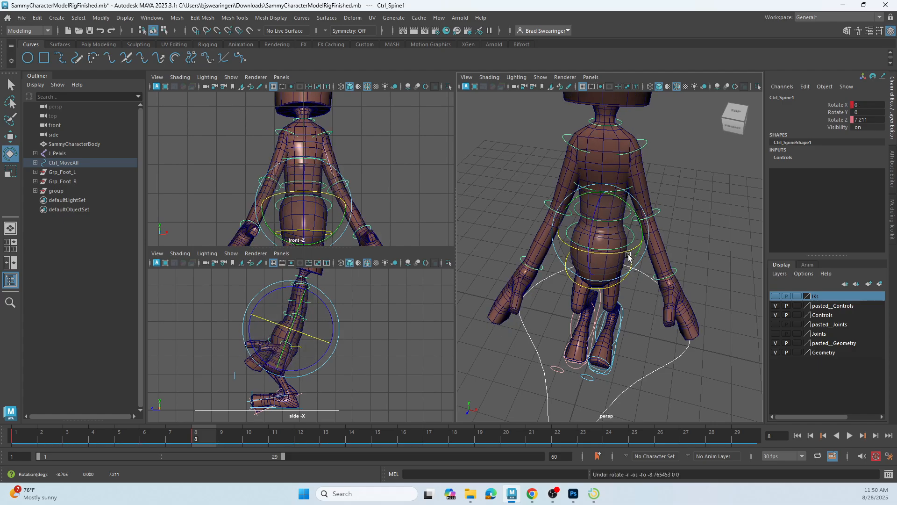
- Set the Rotate X of the Ctrl_Spine2 control to 0 at frame 8
click(701, 213)
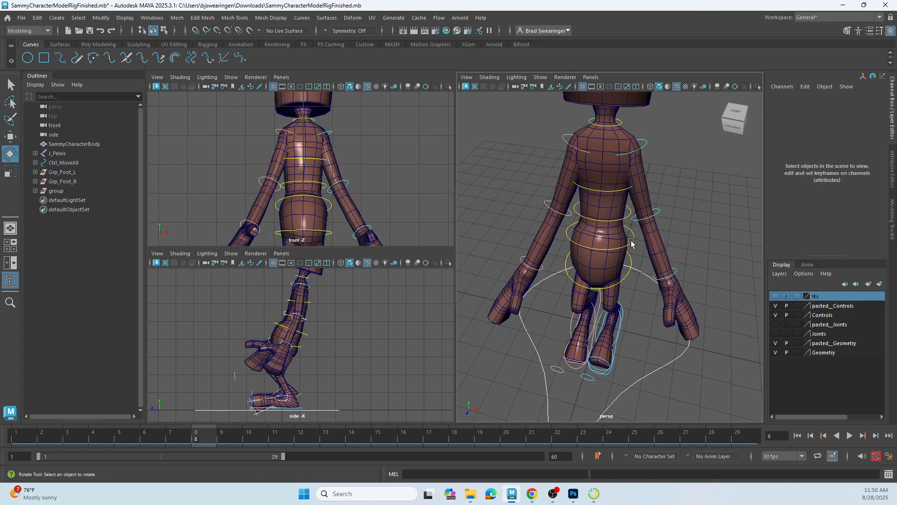
click(632, 243)
click(626, 221)
click(626, 221)
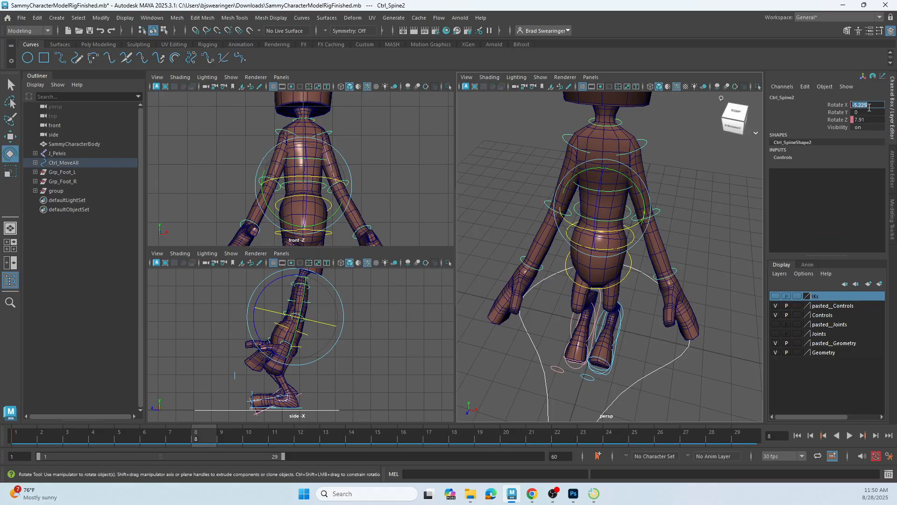
text(0)
key(Return)
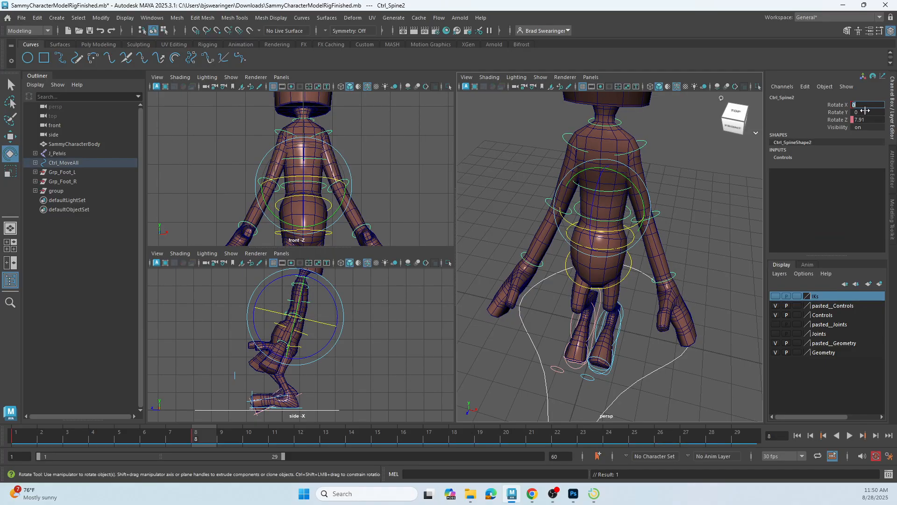
- Set the Rotate X of the Ctrl_Spine3 control to 0 at frame 8
click(691, 194)
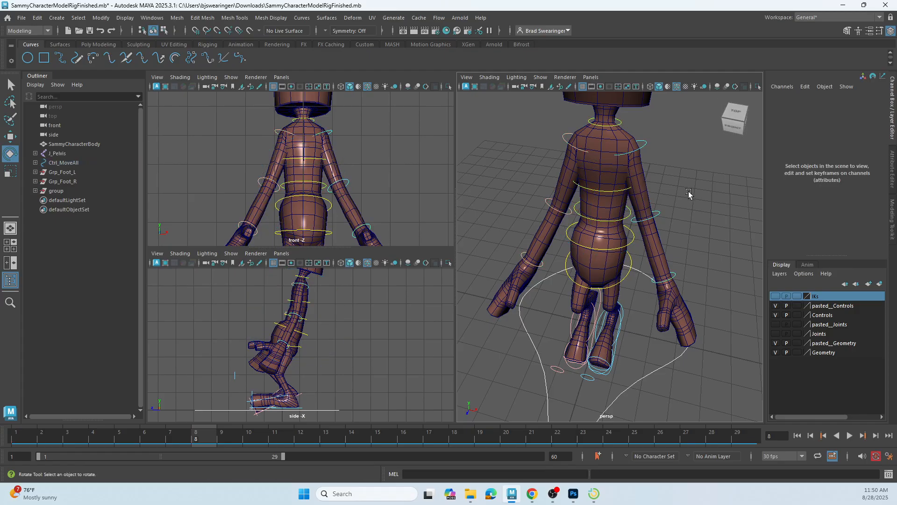
click(627, 190)
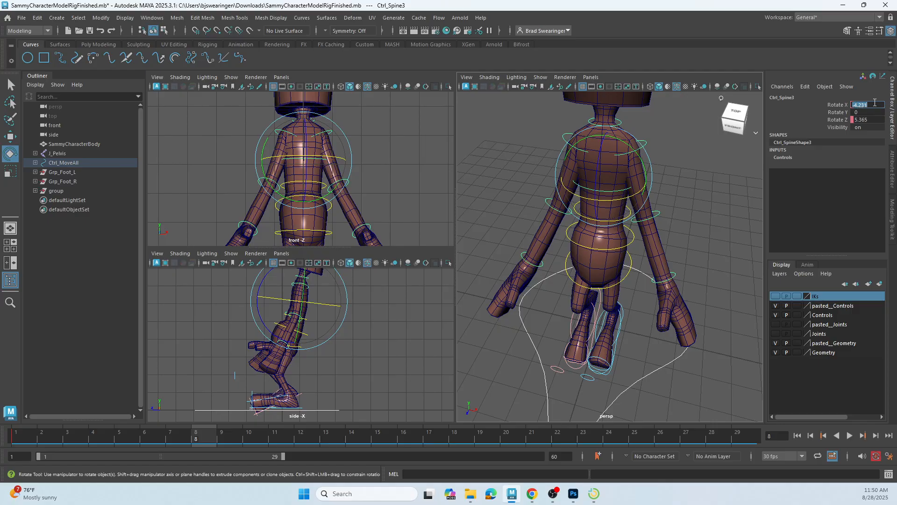
text(0)
key(Return)
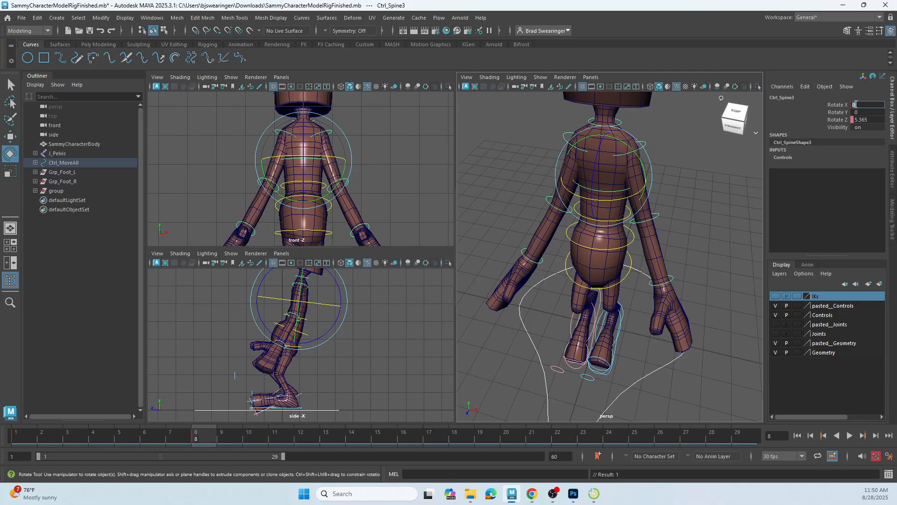
click(813, 112)
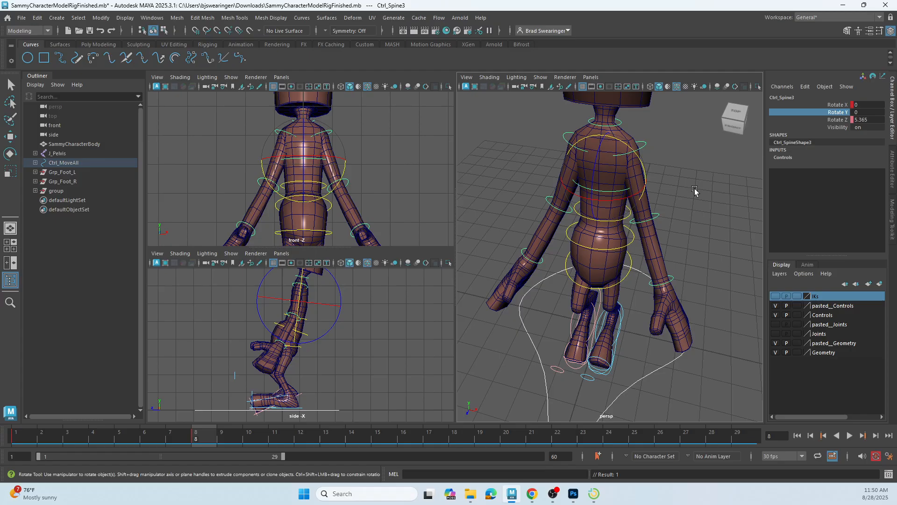
- Go to frame 15, twist the Ctrl_Spine1 control to a Rotate X of about 5.8 and key it
key(alt+v)
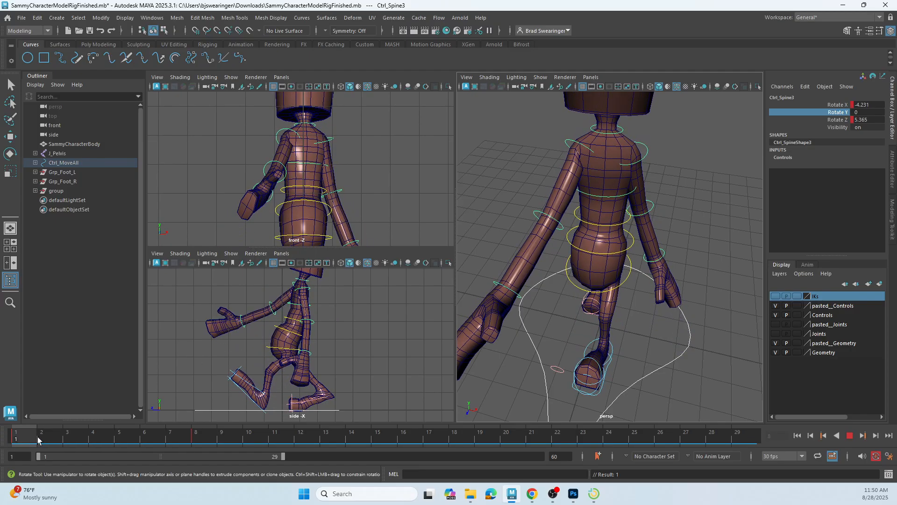
drag(45, 445, 386, 439)
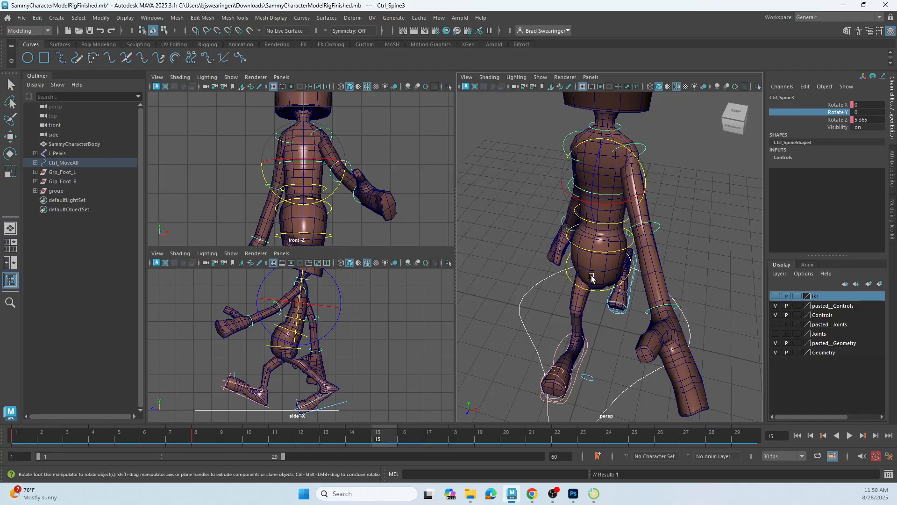
alt+drag(584, 288, 641, 268)
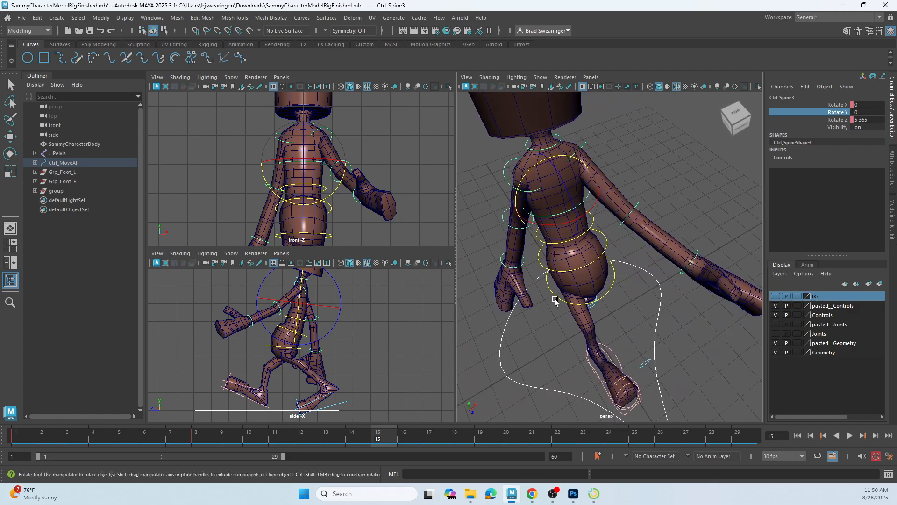
mouse_move(555, 298)
alt+mouse_down()
mouse_move(529, 279)
mouse_move(543, 295)
alt+mouse_up()
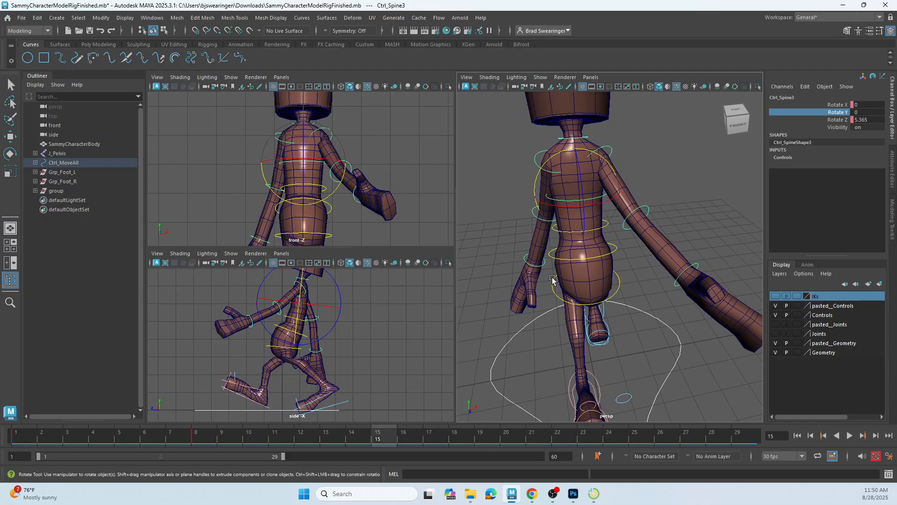
click(683, 177)
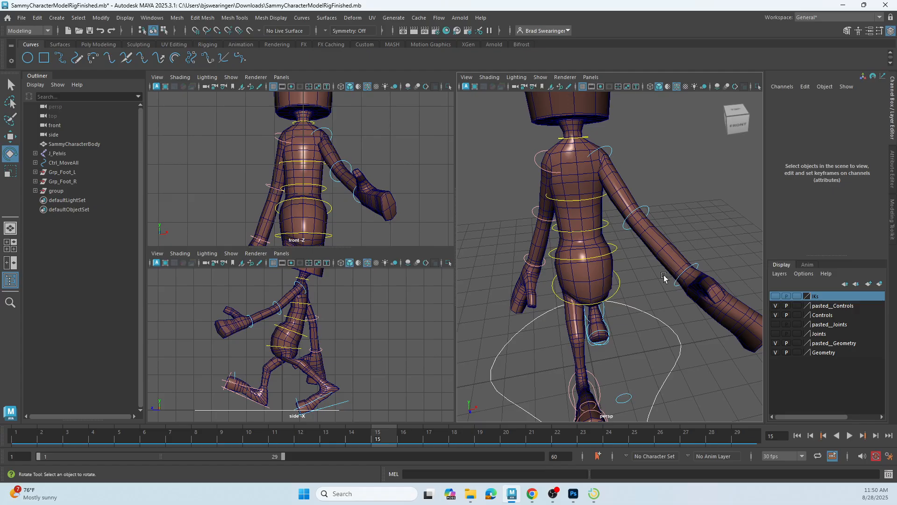
click(609, 255)
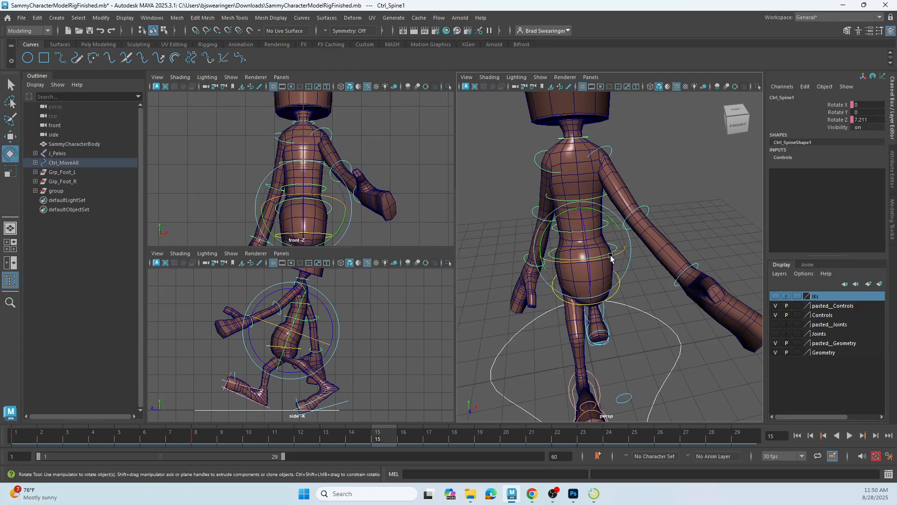
drag(610, 257, 607, 258)
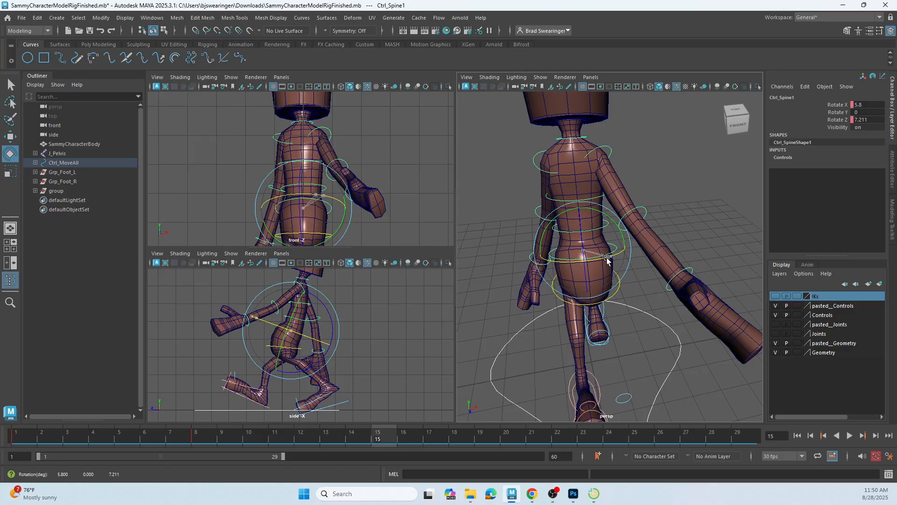
key(s)
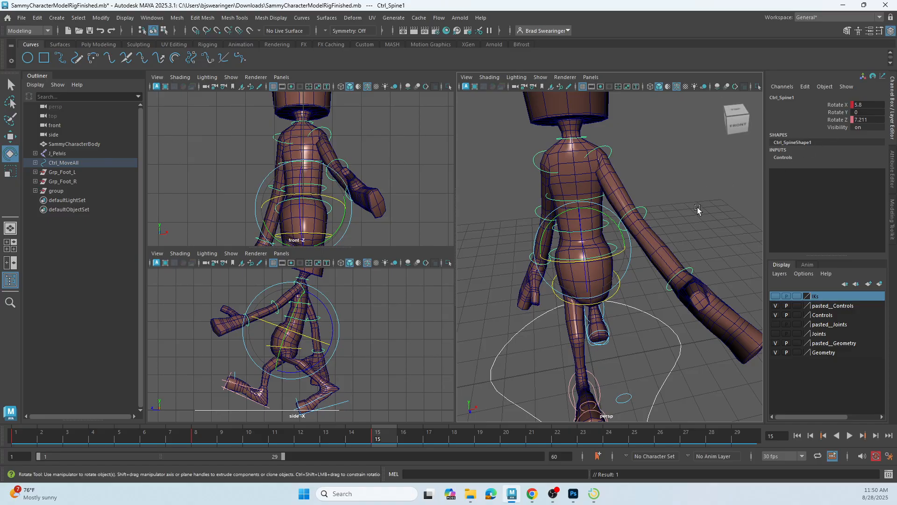
- Twist the Ctrl_Spine2 control slightly in the positive Rotate X direction at frame 15
click(693, 211)
click(614, 251)
click(675, 189)
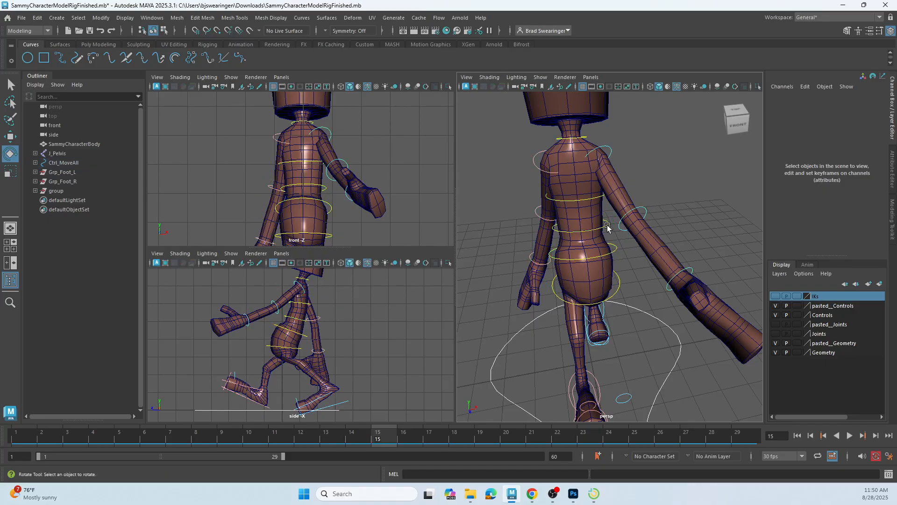
click(603, 232)
drag(604, 236, 656, 181)
click(658, 180)
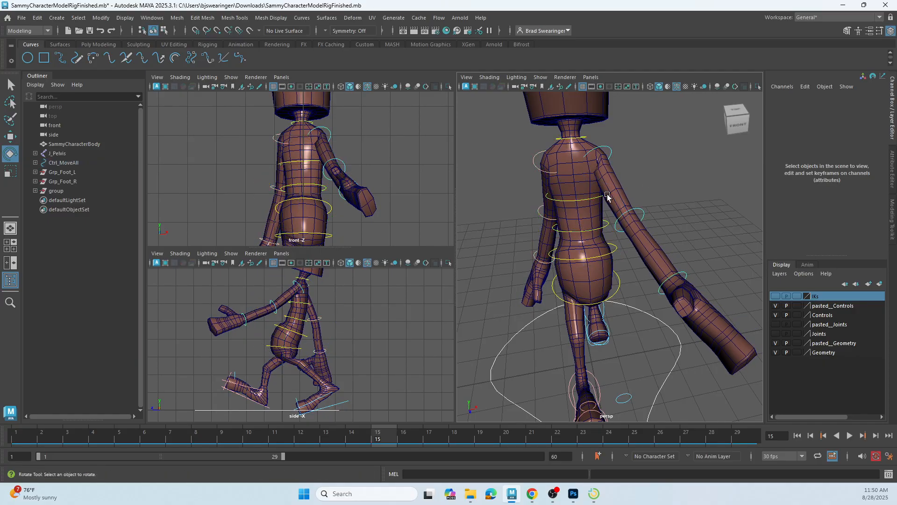
- Twist the Ctrl_Spine3 control to a Rotate X of about 5.13 at frame 15
click(595, 198)
drag(604, 203, 663, 167)
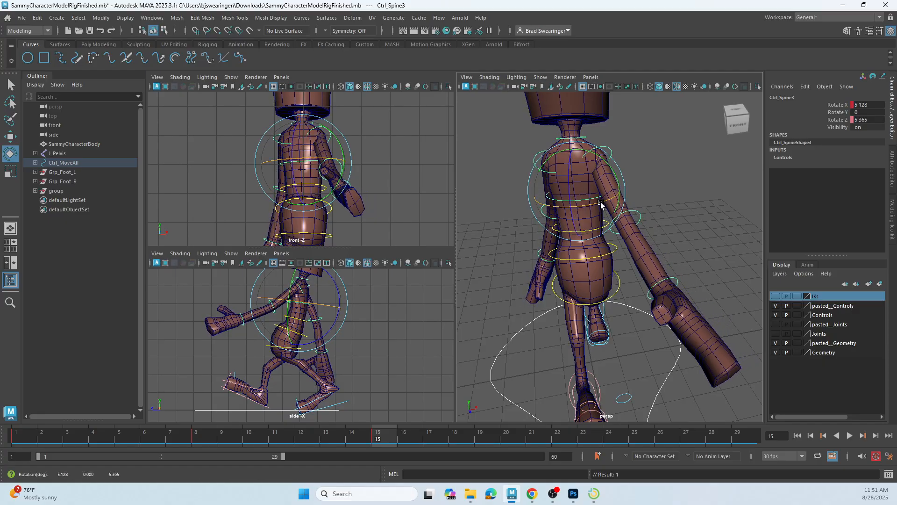
click(670, 163)
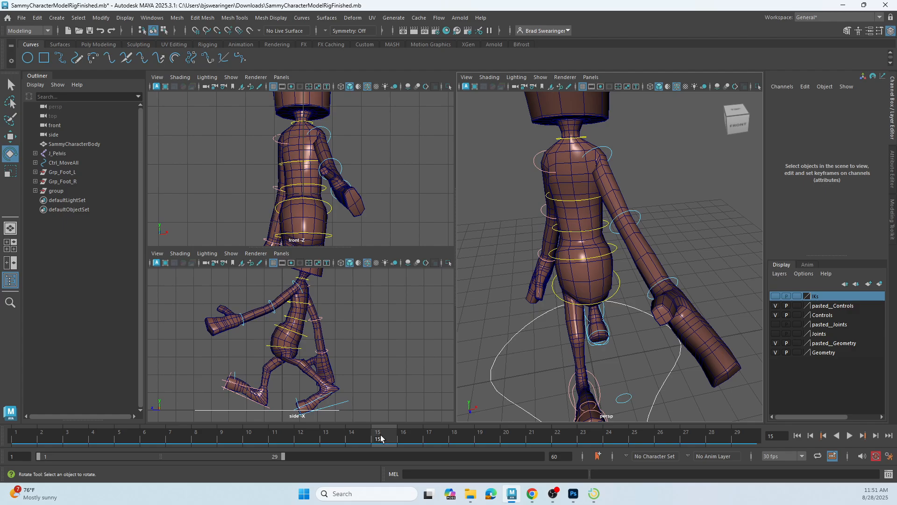
- Play back the walk, then go to frame 22 and set the Rotate X of Ctrl_Spine3 to 0
key(alt+v)
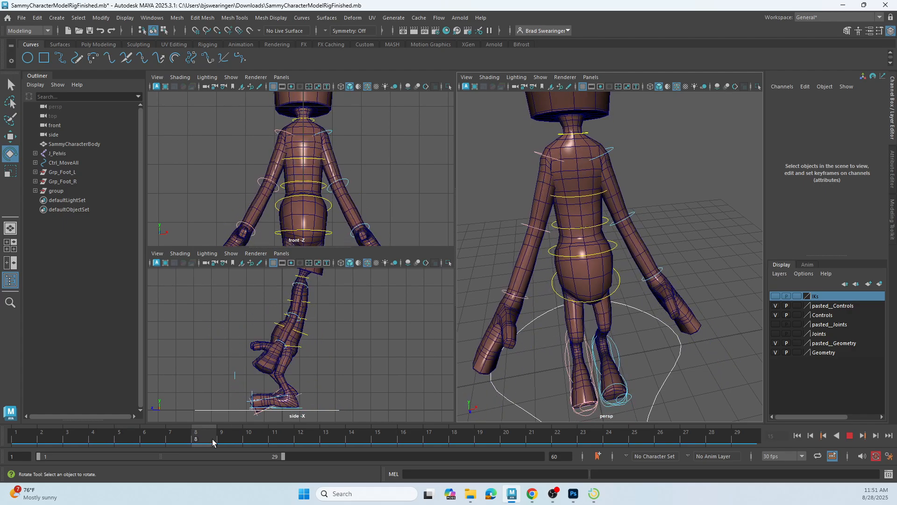
drag(212, 439, 565, 434)
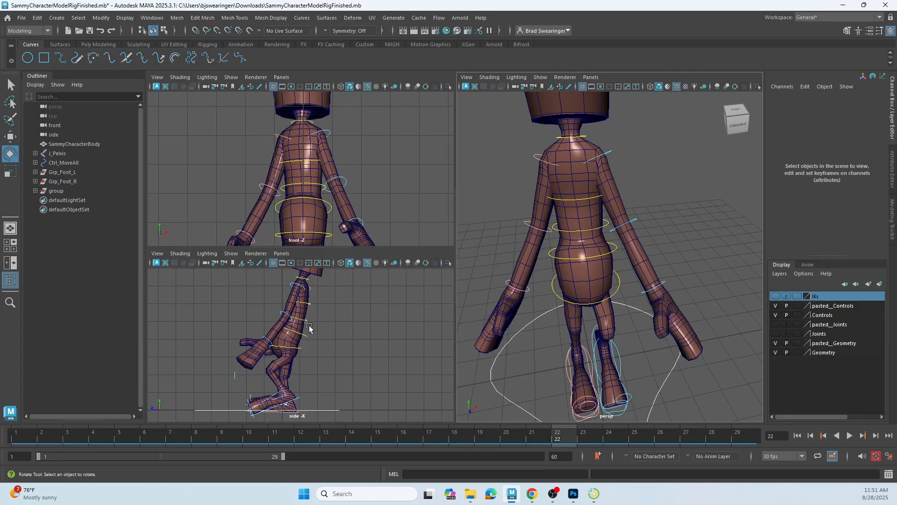
click(592, 198)
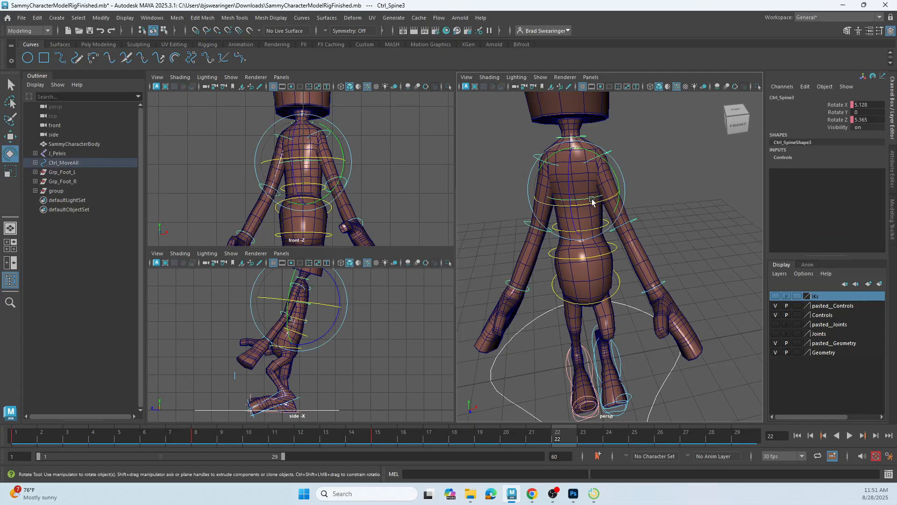
click(869, 104)
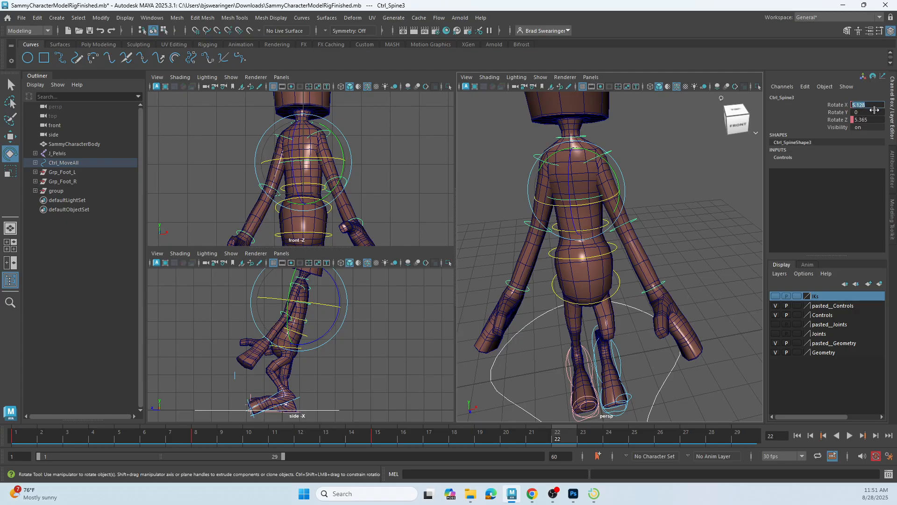
text(0)
key(Return)
click(735, 183)
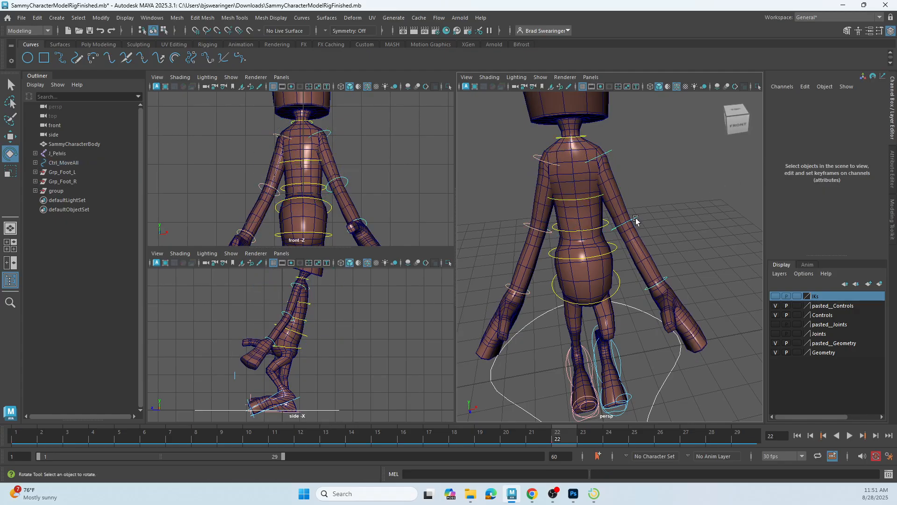
- Set the Rotate X of the Ctrl_Spine2 control to 0 at frame 22
click(605, 228)
click(870, 105)
text(0)
key(Return)
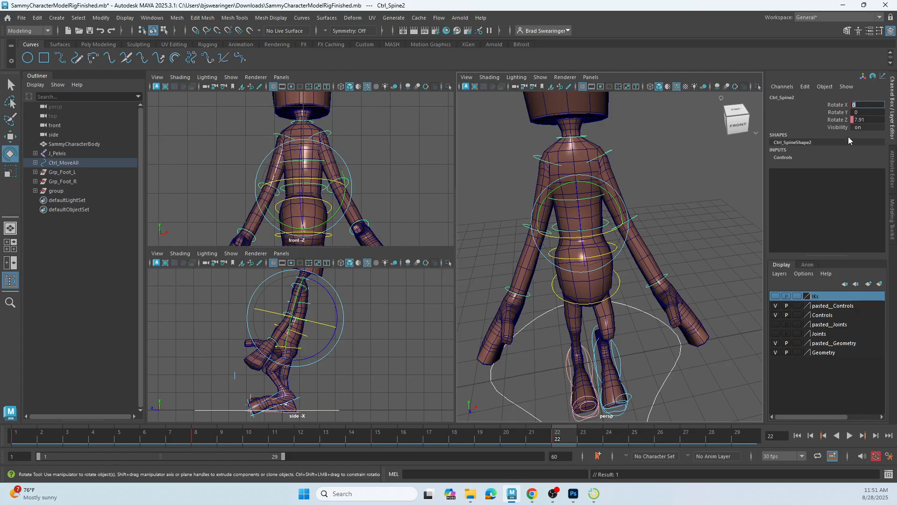
- Set the Rotate X of the Ctrl_Spine1 control to 0 at frame 22
click(691, 204)
click(615, 251)
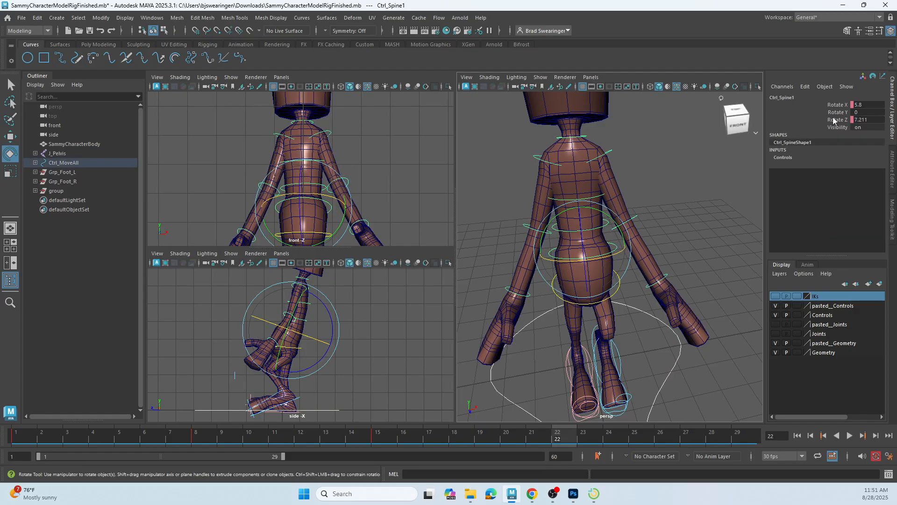
click(869, 104)
text(0)
key(Return)
click(658, 239)
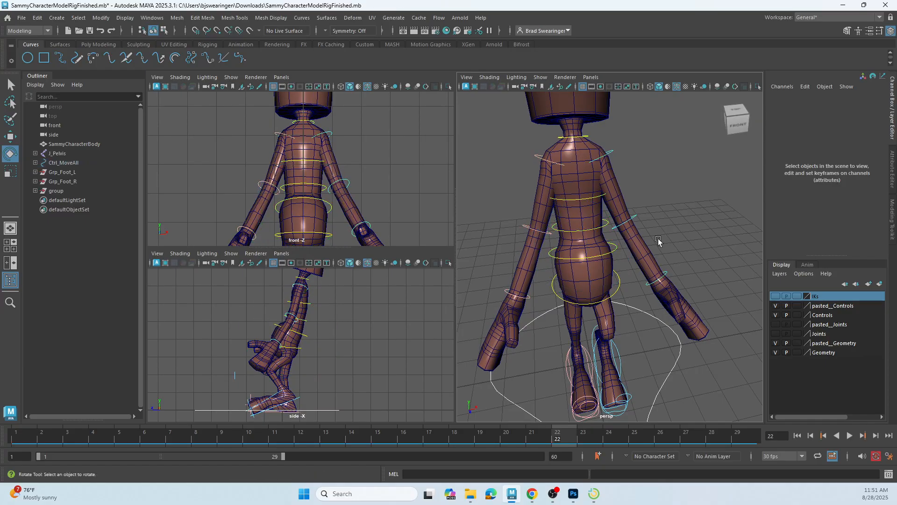
- Check the pelvis control's channels at frame 22, then review the walk cycle's motion and compare the poses at frames 29 and 1
click(617, 293)
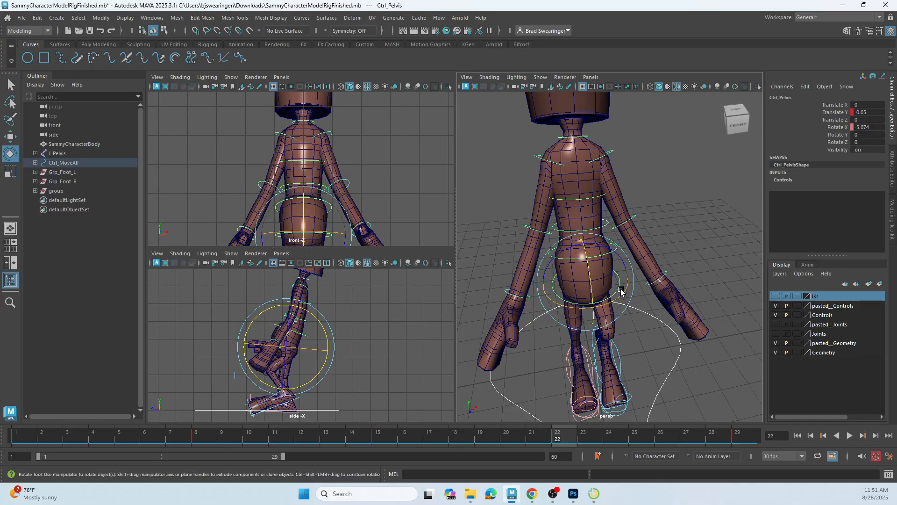
click(678, 213)
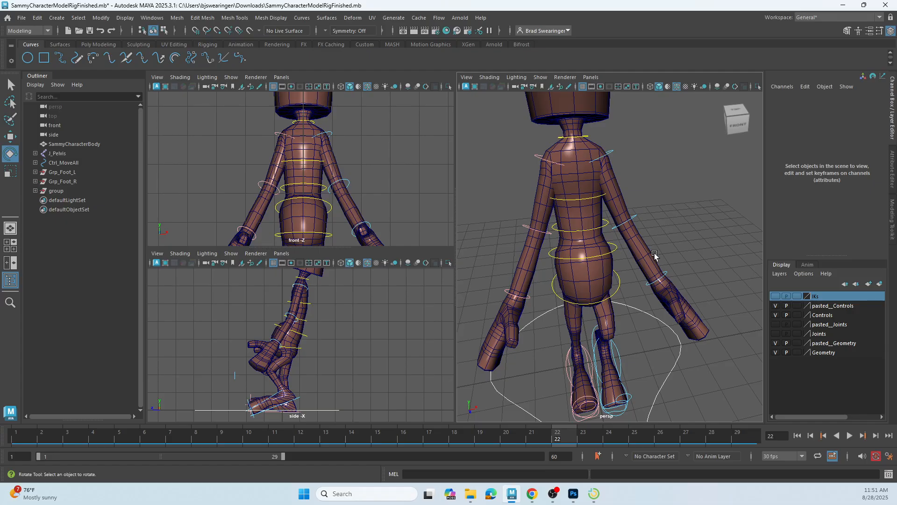
key(alt+v)
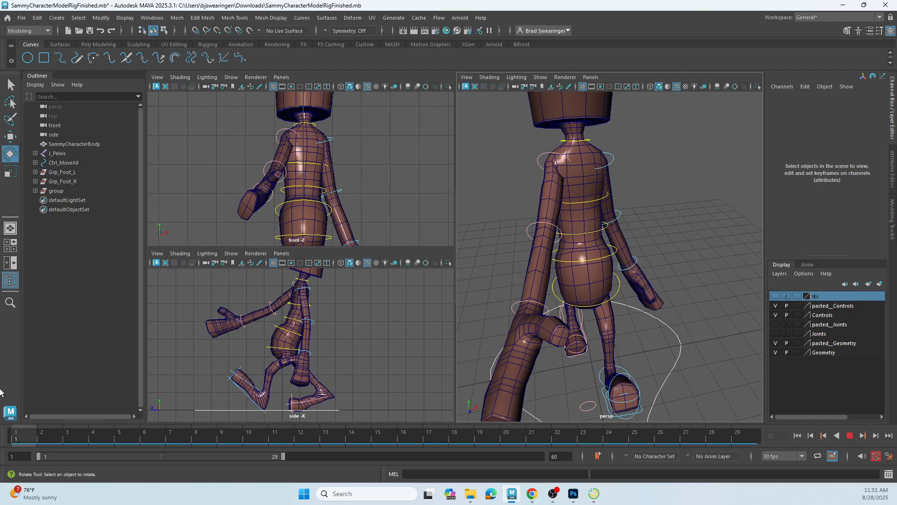
drag(570, 440, 749, 430)
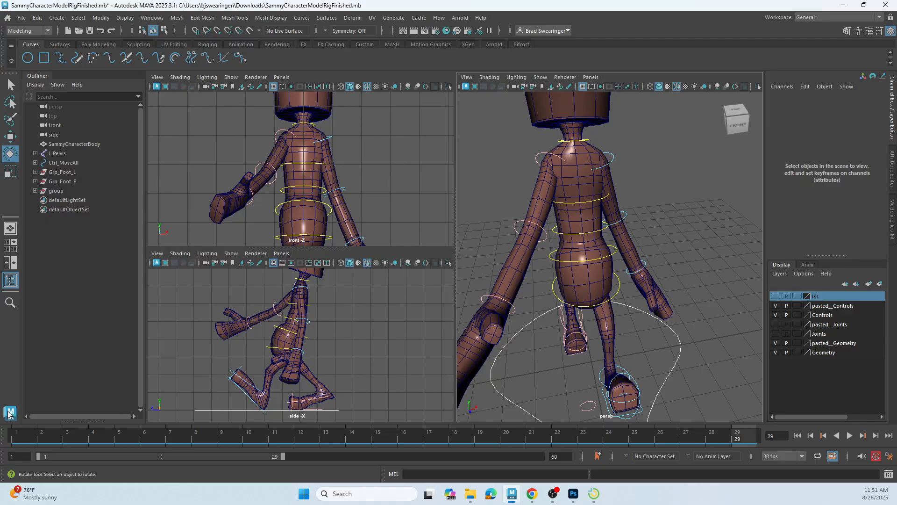
click(24, 436)
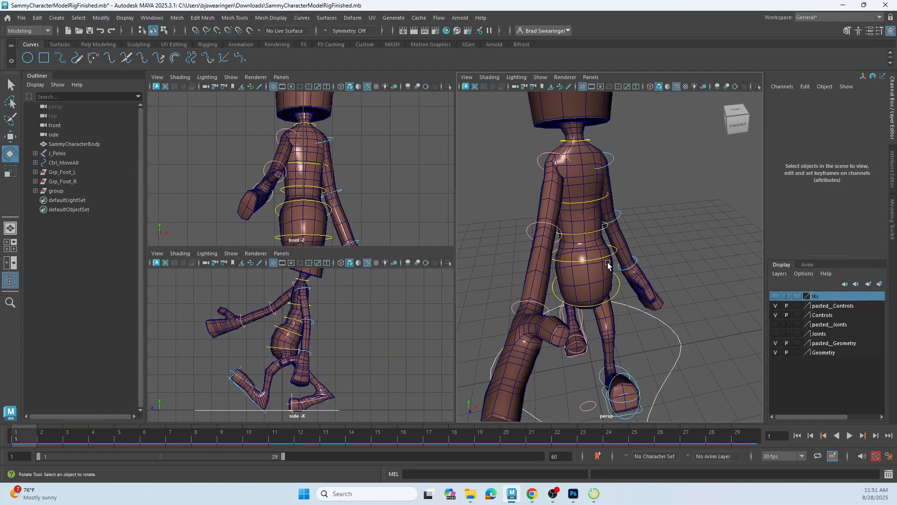
- Select Ctrl_Pelvis together with the three spine controls at frame 1
click(619, 286)
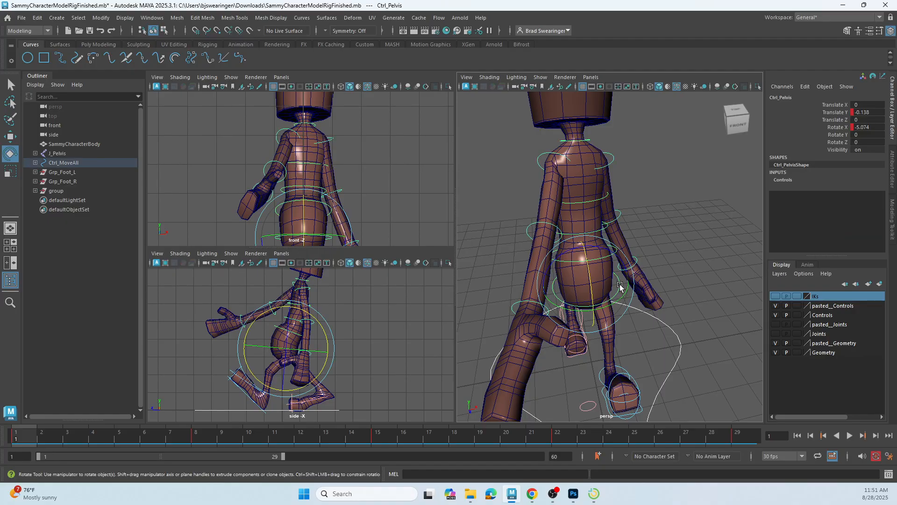
key(q)
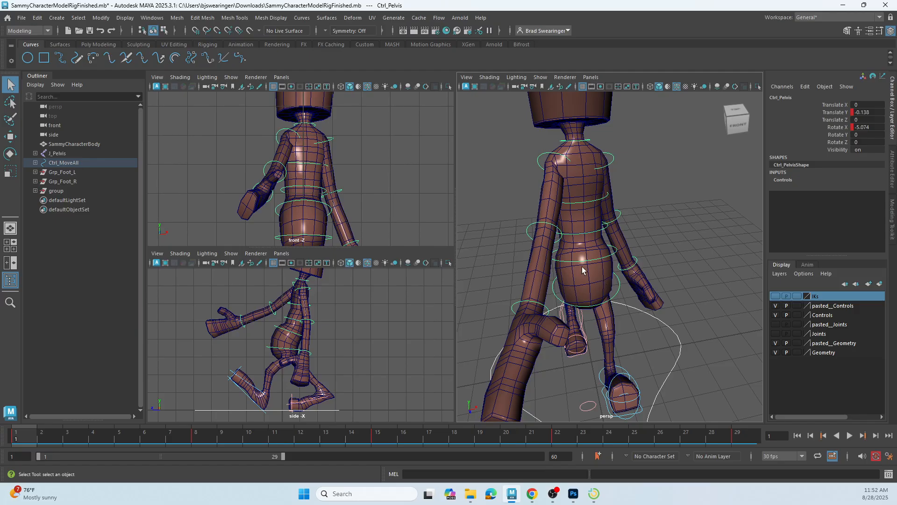
key(e)
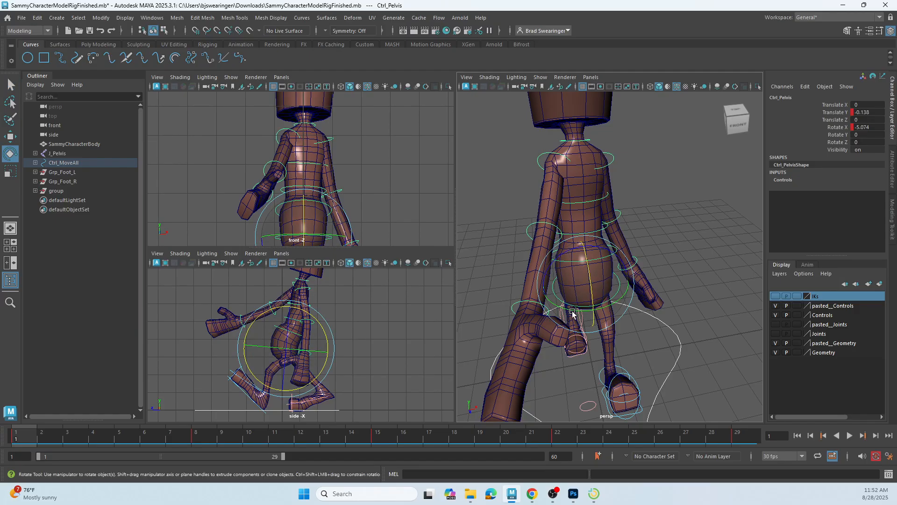
click(689, 270)
click(615, 289)
key(q)
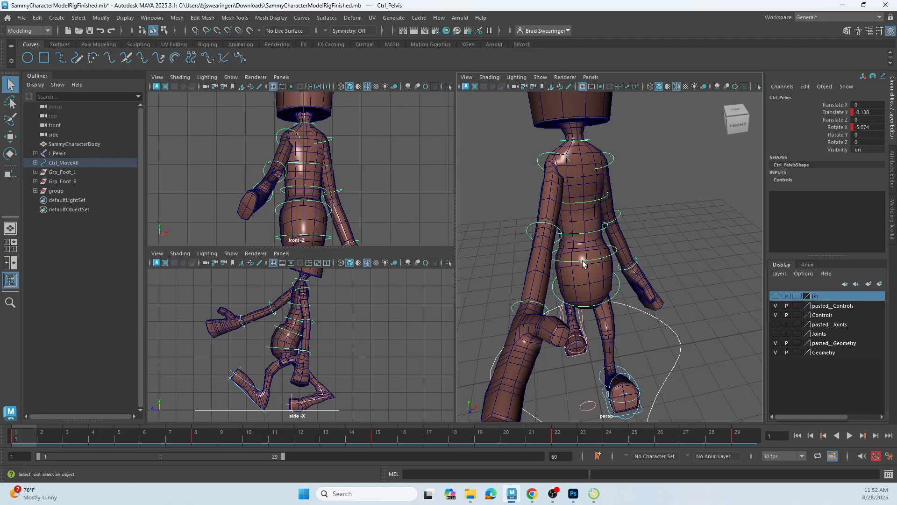
click(611, 258)
key(Down)
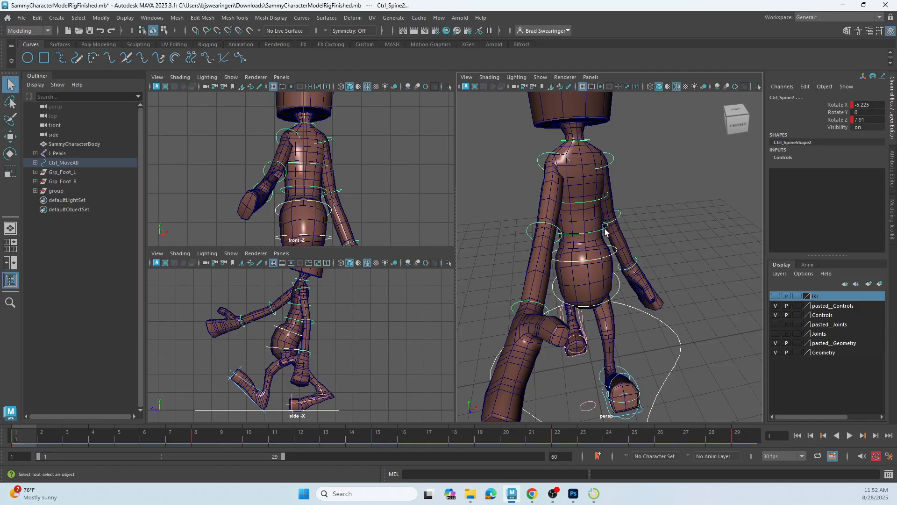
key(Down)
key(e)
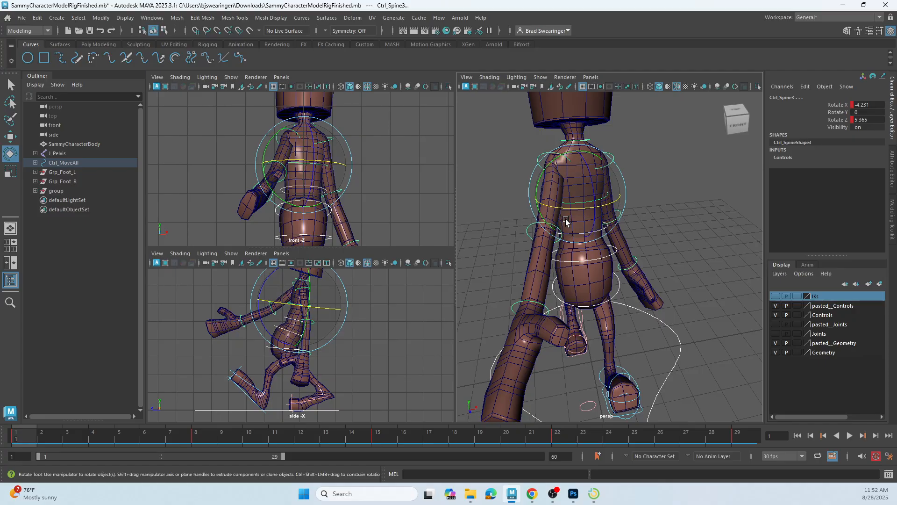
key(q)
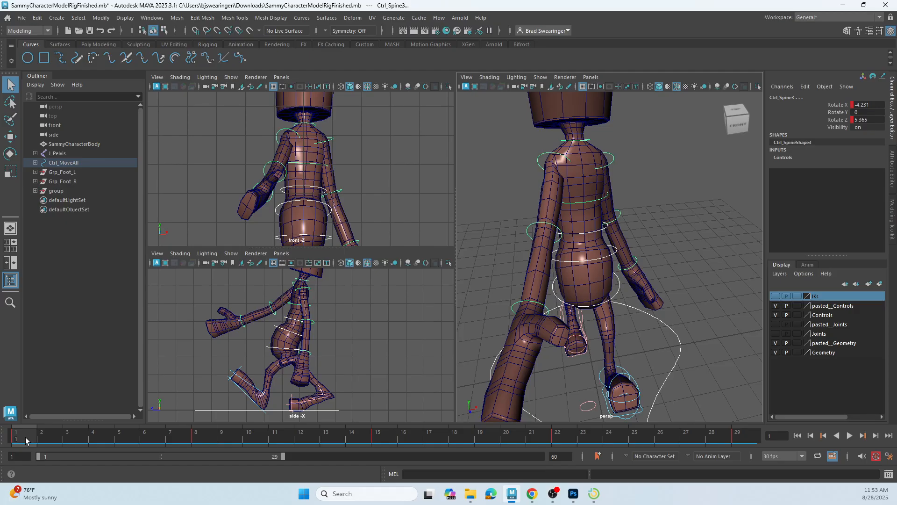
- Copy the selected pelvis and spine controls' keys at frame 1 and paste them at frame 29
mouse_move(24, 437)
mouse_down()
mouse_move(53, 444)
mouse_move(18, 439)
mouse_up()
right_click(18, 438)
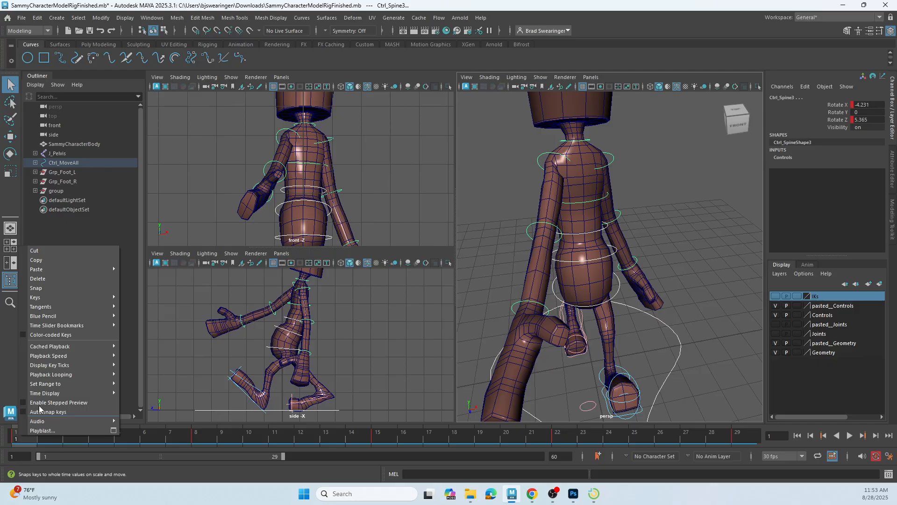
click(63, 260)
click(748, 438)
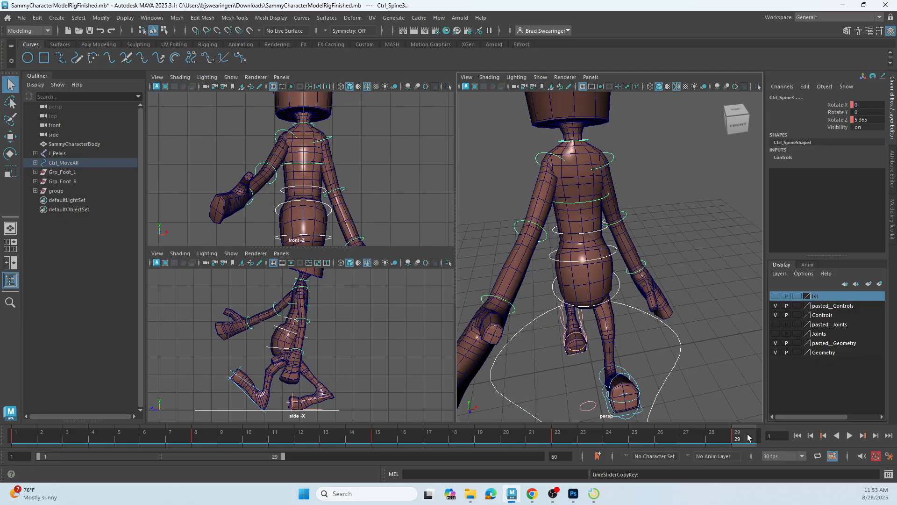
right_click(746, 437)
mouse_move(786, 268)
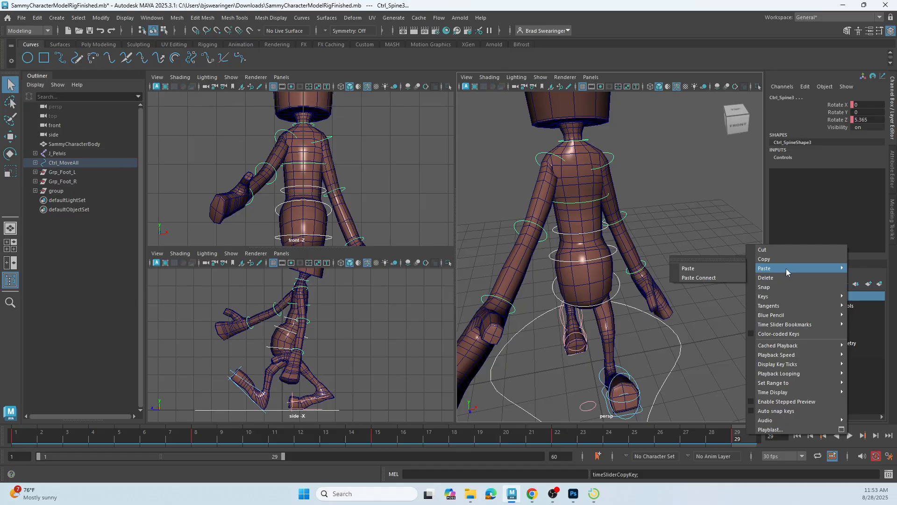
click(709, 269)
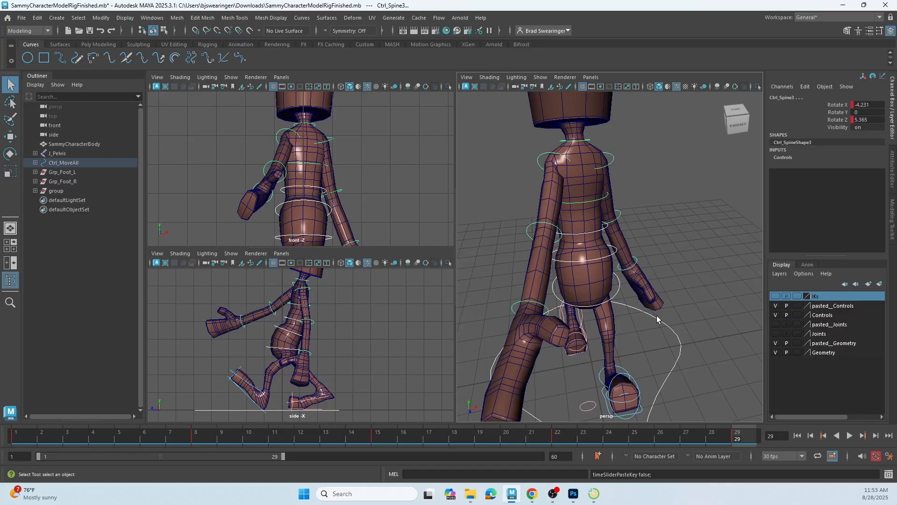
- Play back the full walk cycle in an enlarged perspective view and review the body motion from the front and side
key(space)
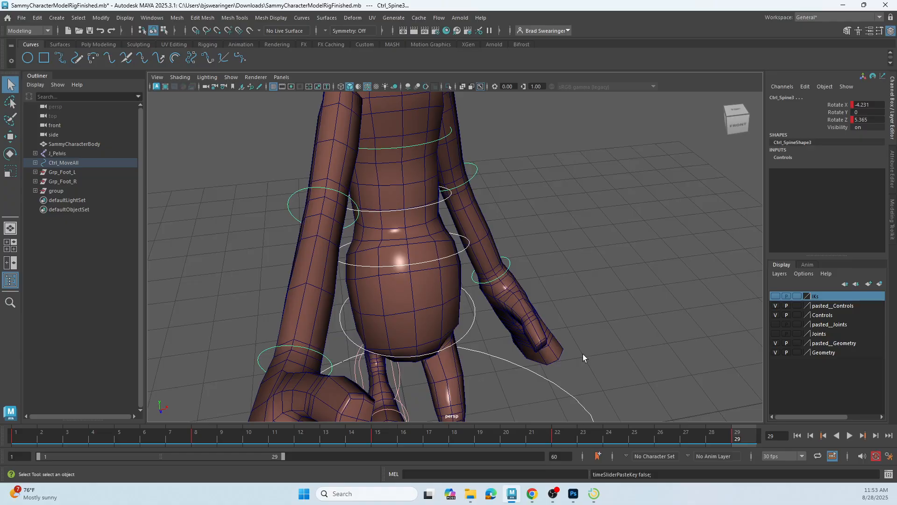
scroll(582, 354, down, 5)
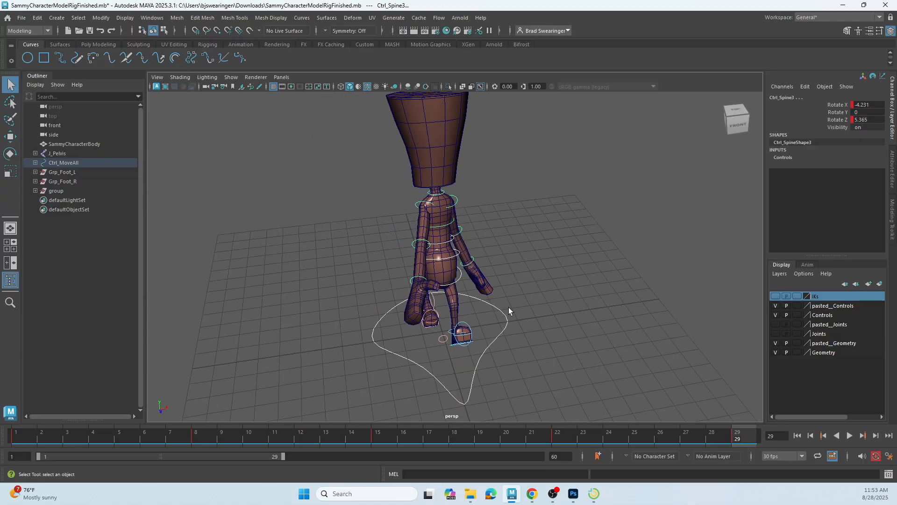
alt+drag(508, 309, 484, 320)
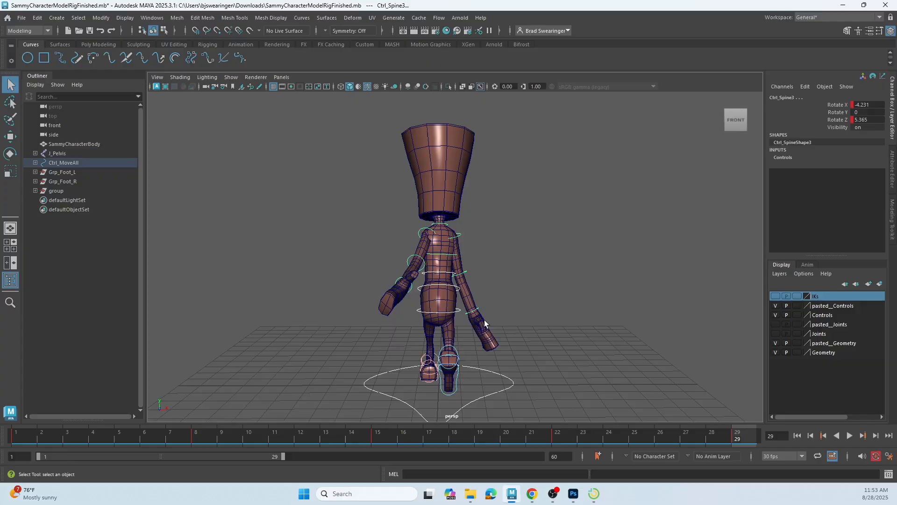
key(space)
key(space)
click(850, 436)
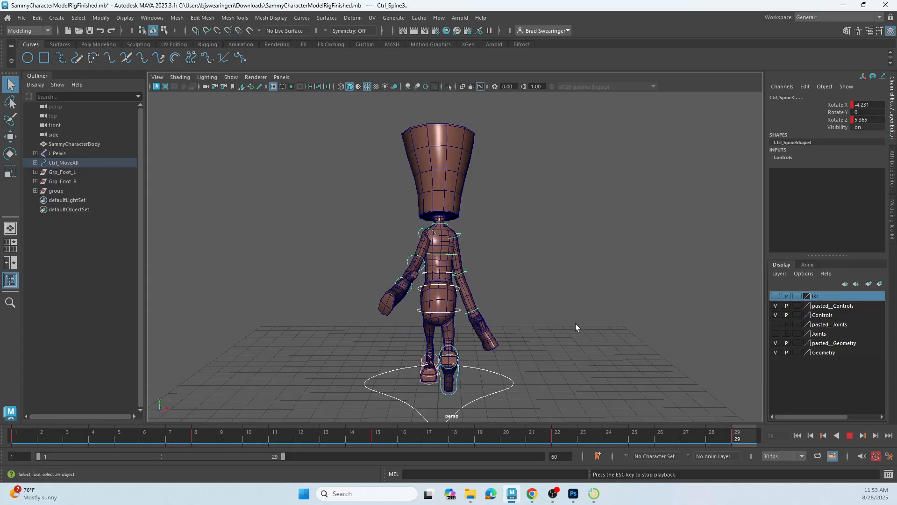
alt+drag(576, 323, 502, 328)
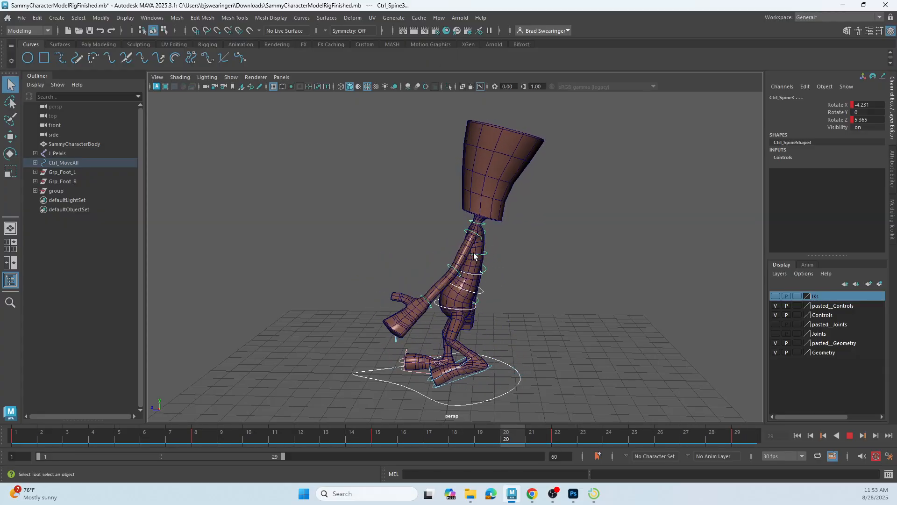
alt+drag(478, 279, 561, 281)
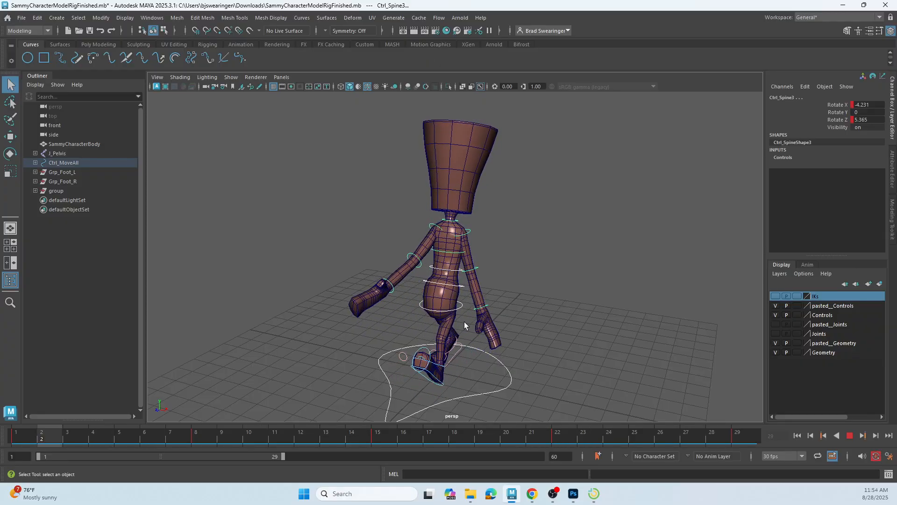
click(848, 435)
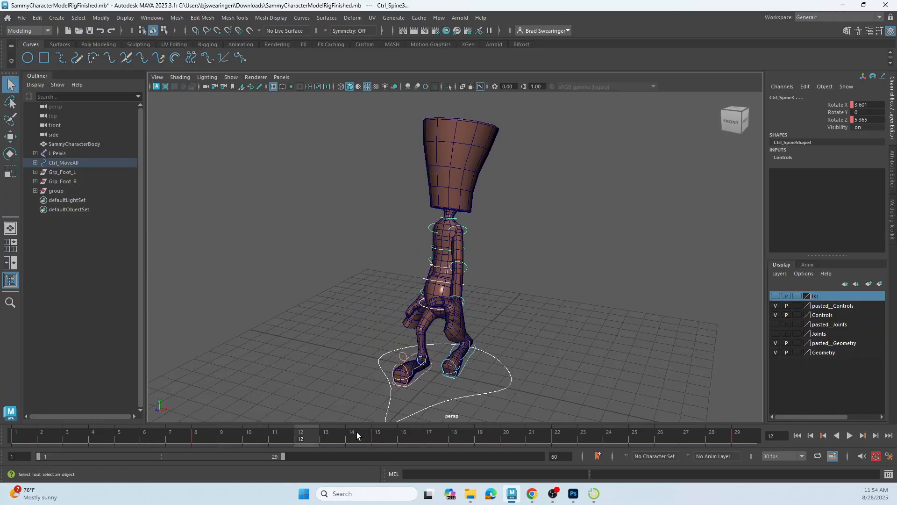
- At frame 1, rotate Ctrl_Neck to about -3.8 in Rotate Y and key that channel
drag(301, 441, 18, 438)
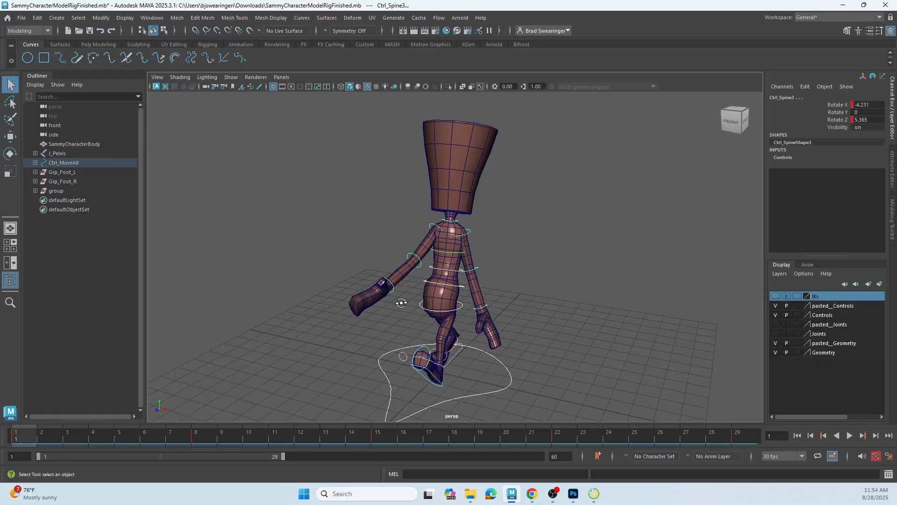
alt+drag(401, 303, 362, 314)
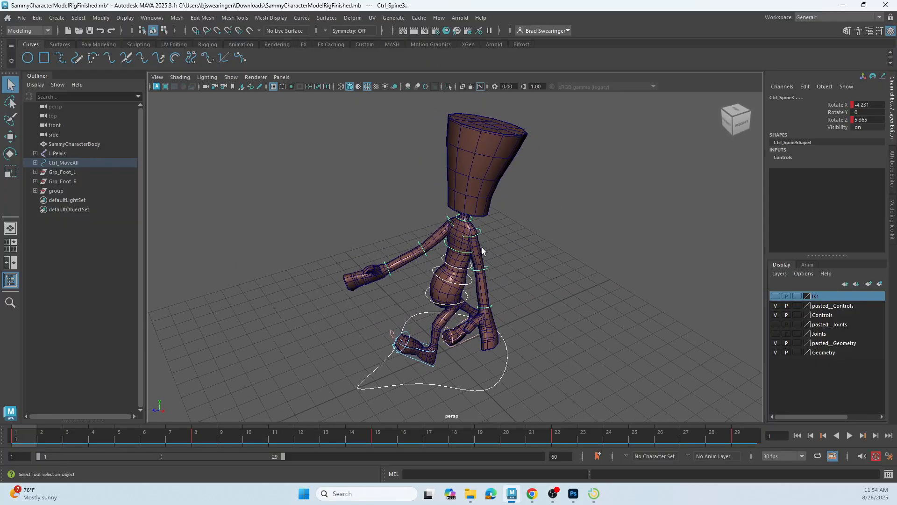
alt+drag(483, 251, 544, 294)
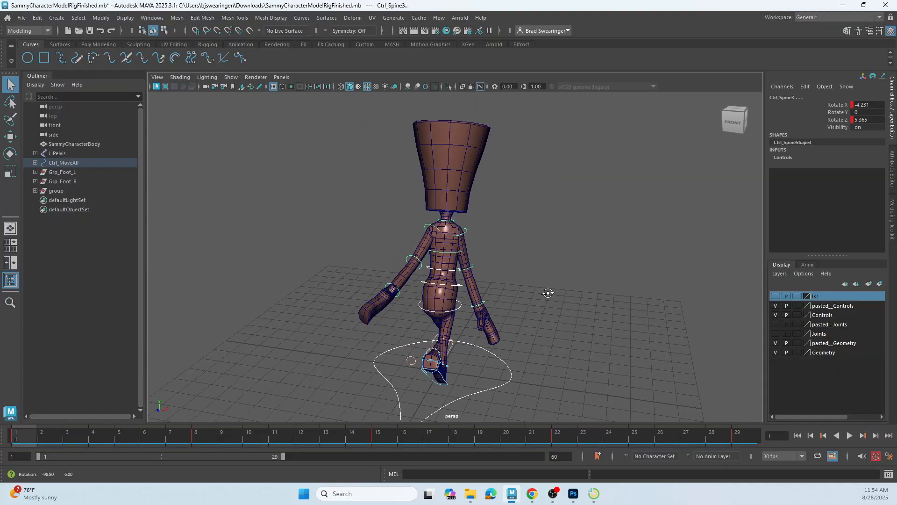
click(448, 220)
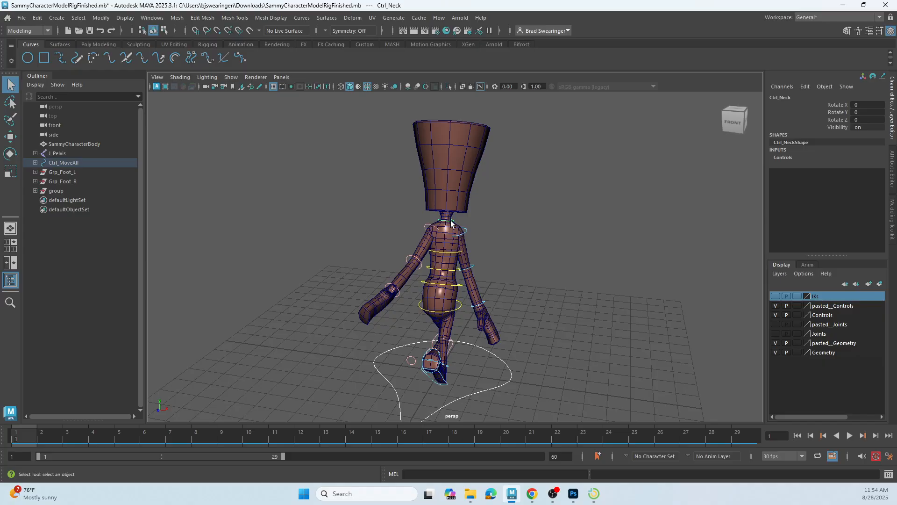
scroll(445, 218, up, 3)
scroll(445, 219, up, 5)
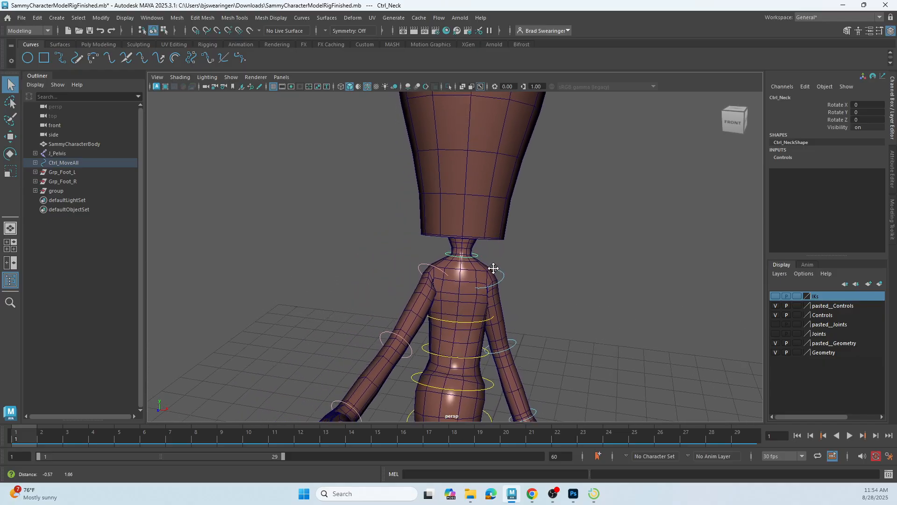
alt+middle_drag(491, 267, 485, 341)
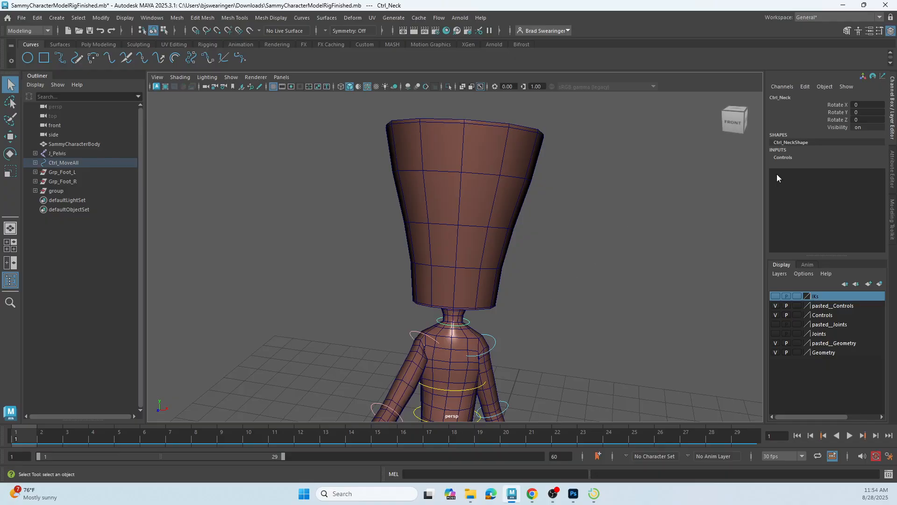
key(e)
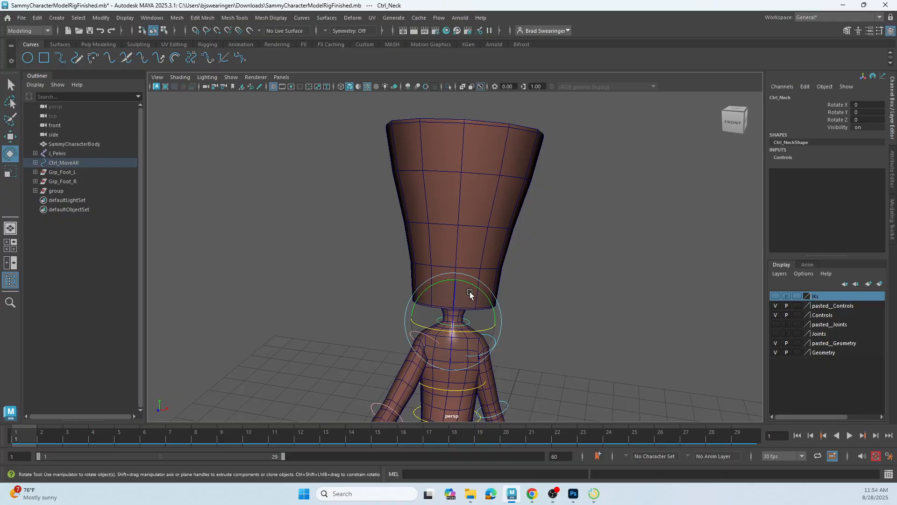
drag(482, 292, 483, 296)
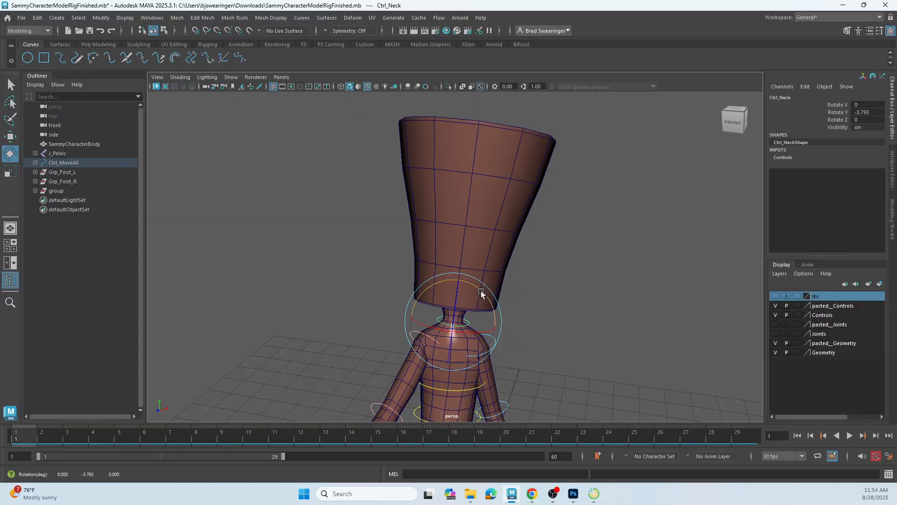
click(849, 117)
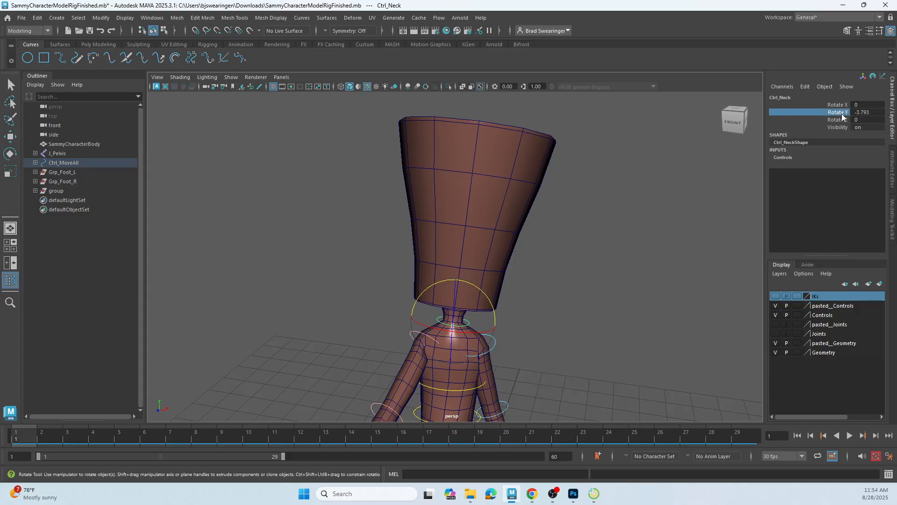
right_click(849, 116)
click(822, 129)
- Set the Rotate Y of Ctrl_Neck to -4 at frame 1
mouse_move(28, 438)
mouse_down()
mouse_move(100, 438)
mouse_move(19, 438)
mouse_up()
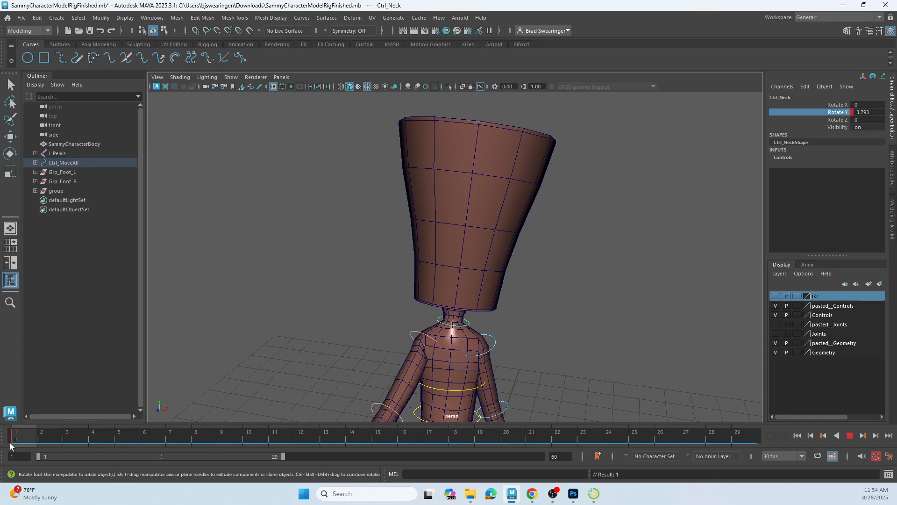
double_click(868, 112)
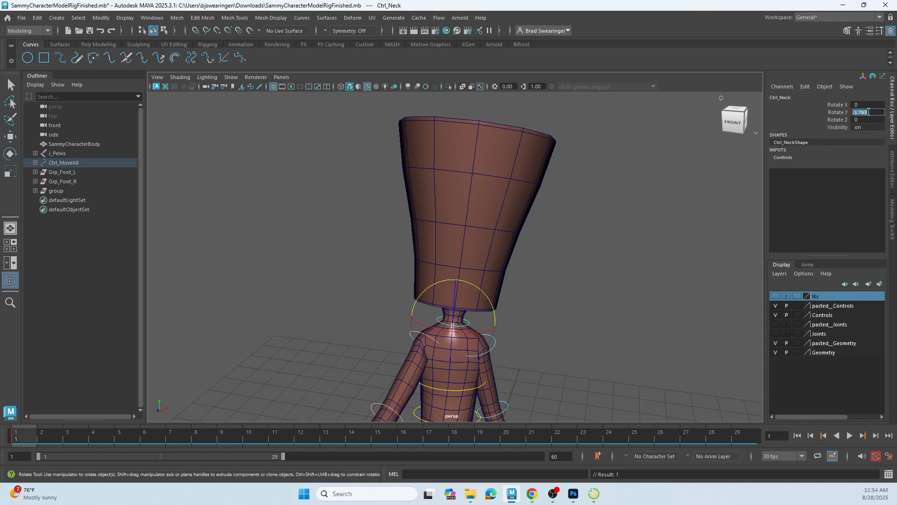
text(-4)
key(Return)
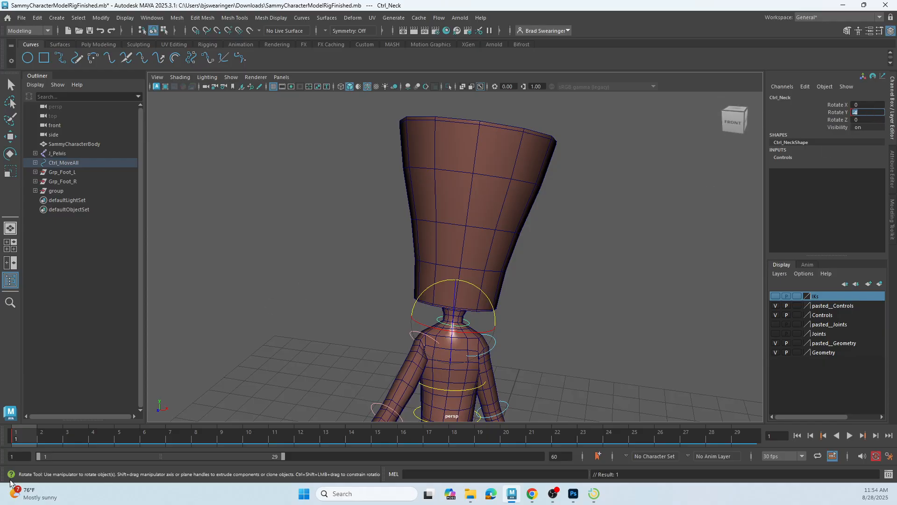
- Go to frame 8 and set the Rotate Y of Ctrl_Neck to 0
drag(13, 435, 204, 436)
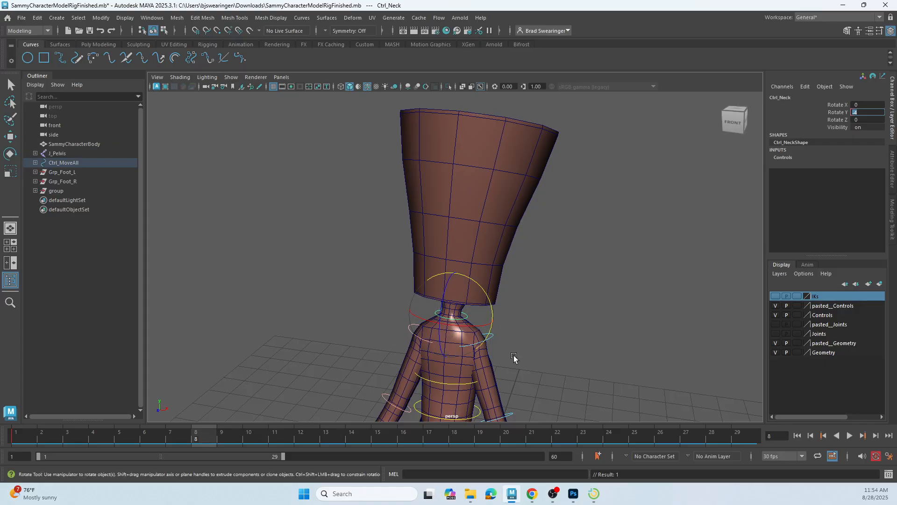
alt+middle_drag(515, 357, 550, 243)
mouse_move(522, 326)
alt+mouse_down()
mouse_move(451, 351)
mouse_move(459, 334)
mouse_move(471, 343)
mouse_move(450, 330)
mouse_move(506, 333)
alt+mouse_up()
alt+right_drag(519, 246, 503, 344)
double_click(869, 112)
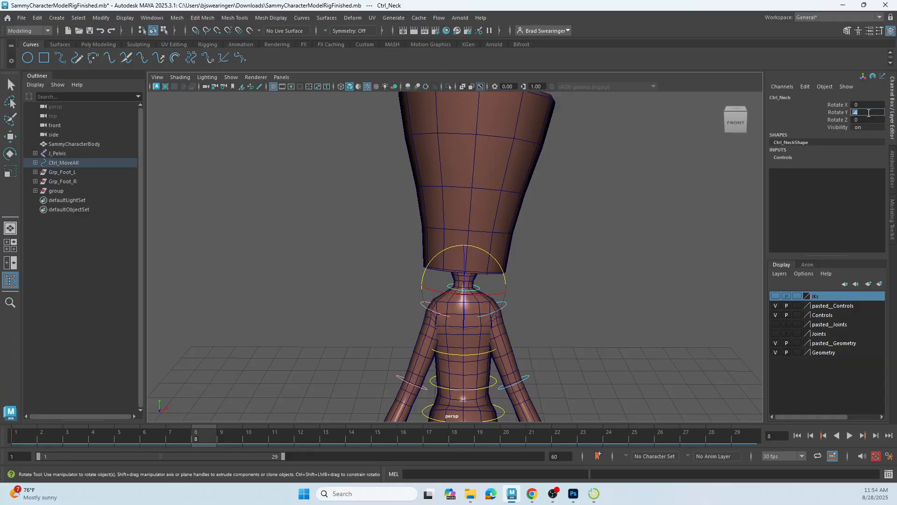
key(Return)
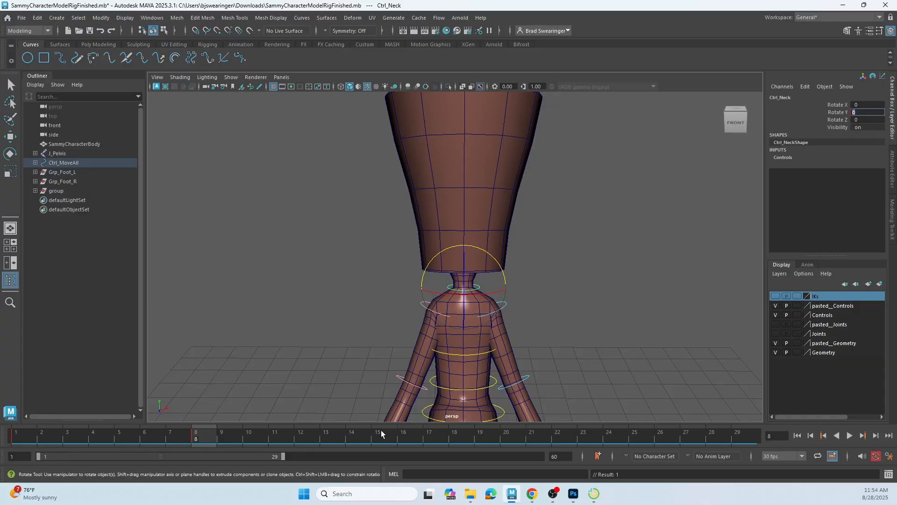
- At frame 15, tilt Ctrl_Neck the opposite way to about 5.1 in Rotate Y and set a key
drag(208, 438, 388, 433)
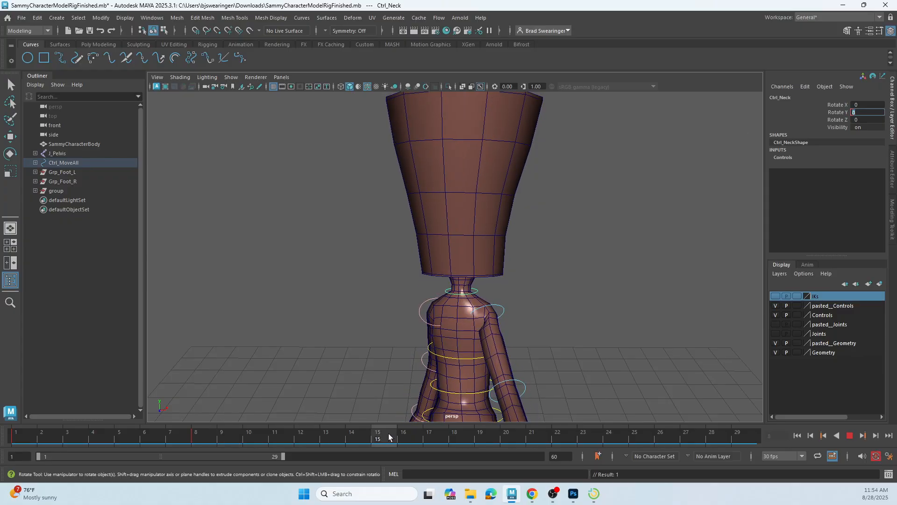
drag(501, 283, 502, 279)
key(s)
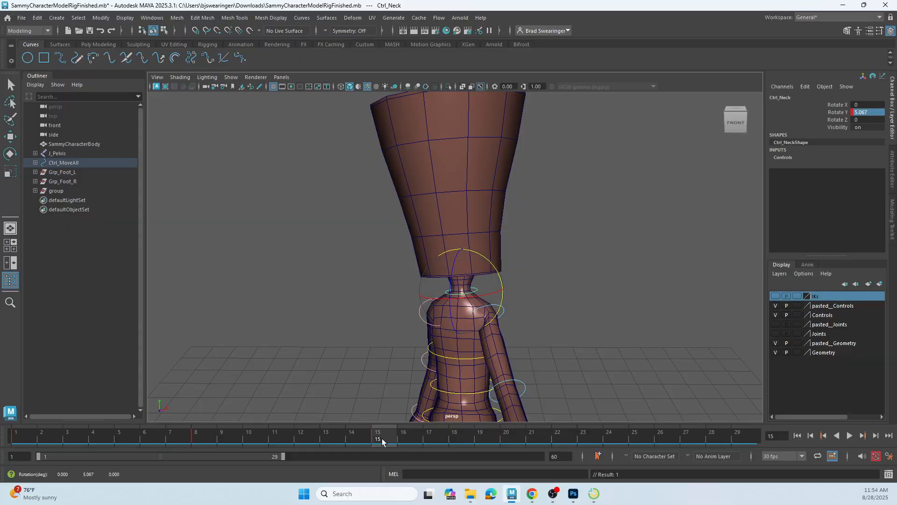
- At frame 22, set the Rotate Y of Ctrl_Neck to 0
key(alt+v)
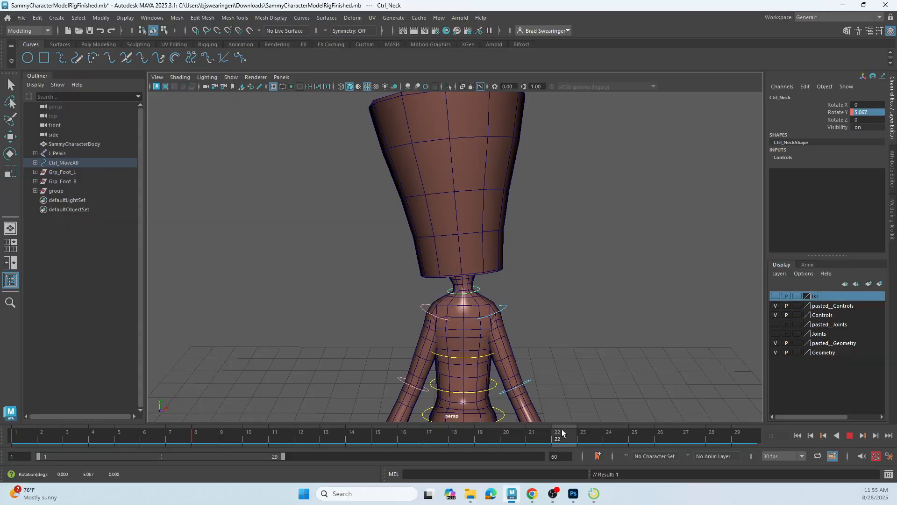
click(559, 430)
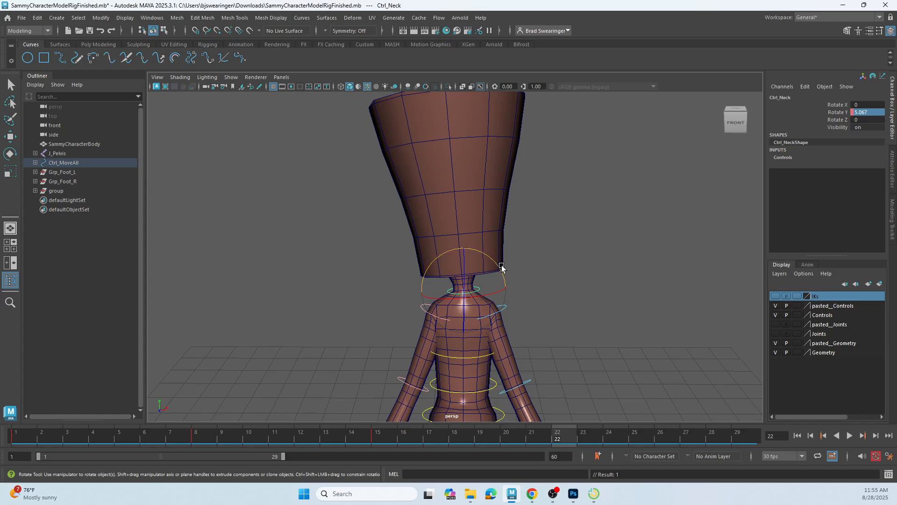
double_click(872, 112)
text(0)
key(Return)
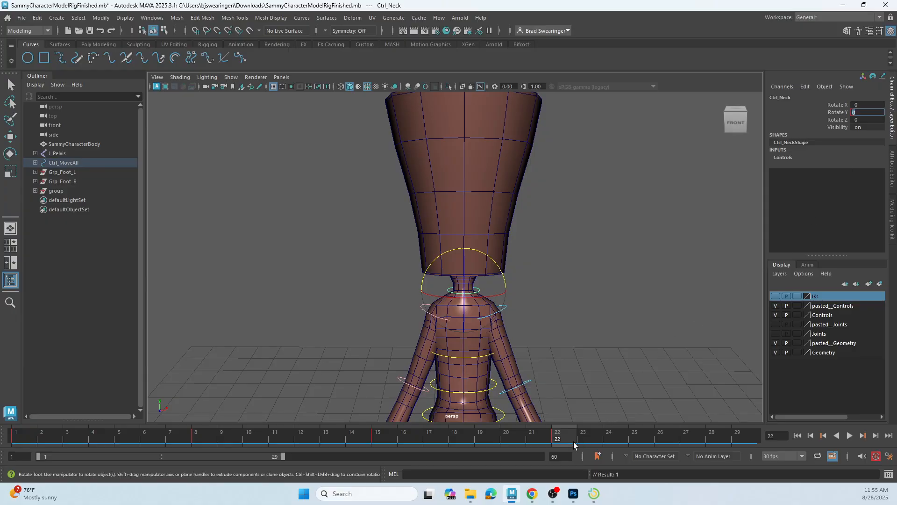
- At frame 29, set the Rotate Y of Ctrl_Neck to -4, matching frame 1, and deselect the control
drag(561, 436, 740, 437)
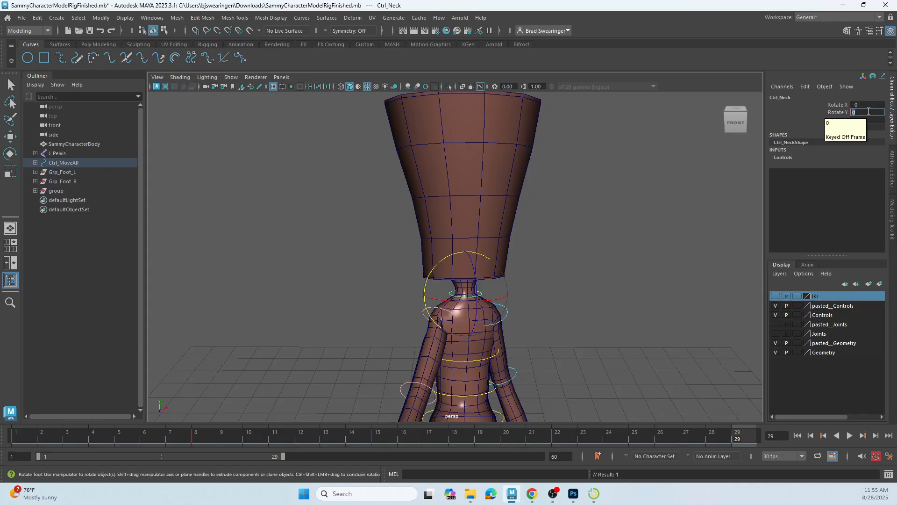
key(Return)
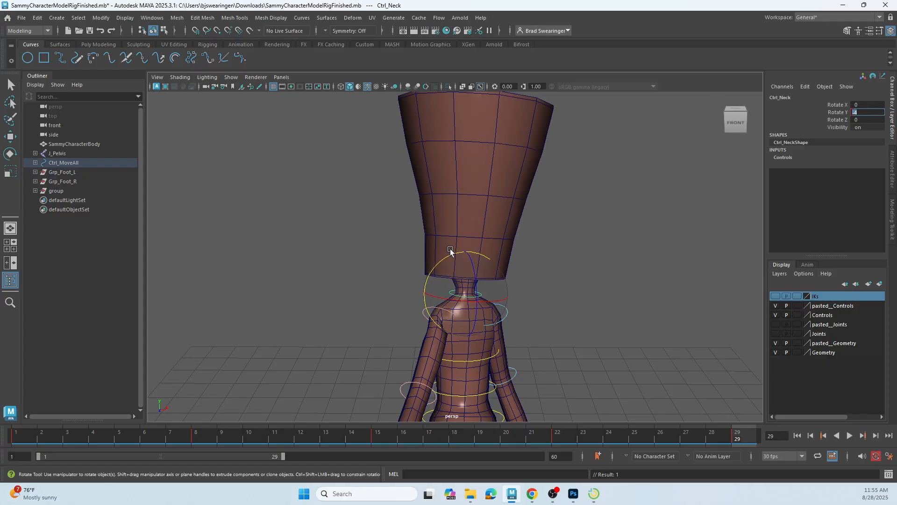
scroll(461, 306, down, 5)
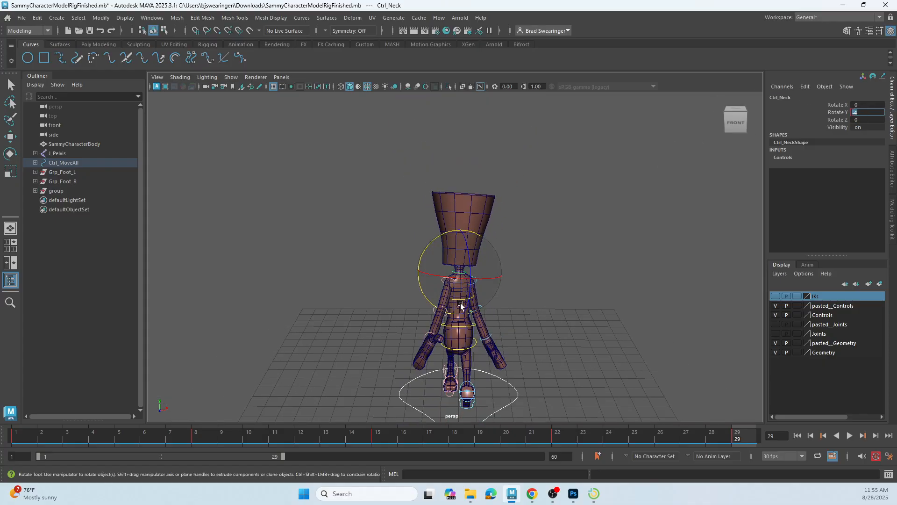
alt+drag(460, 306, 489, 262)
click(529, 252)
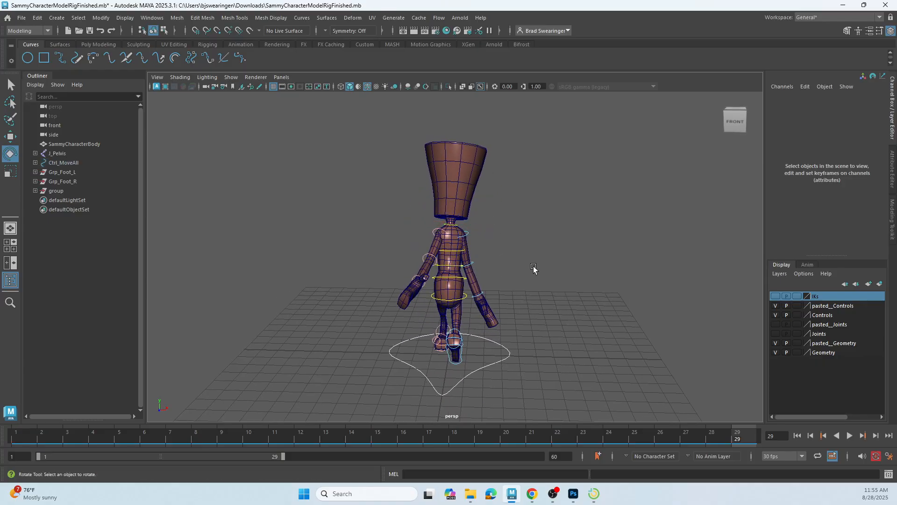
- Play back the walk cycle and examine the neck and body motion from several angles
click(849, 435)
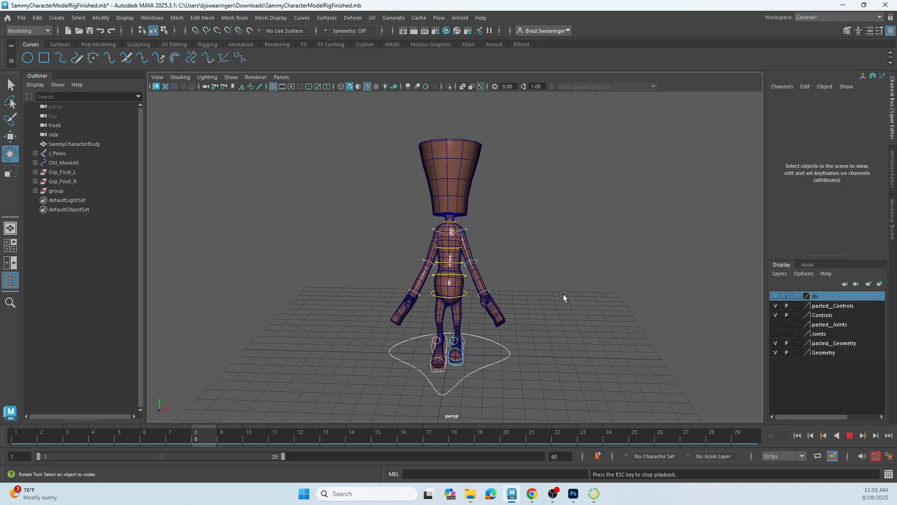
mouse_move(561, 294)
alt+mouse_down()
mouse_move(540, 307)
mouse_move(495, 296)
mouse_move(557, 312)
mouse_move(514, 296)
mouse_move(562, 302)
alt+mouse_up()
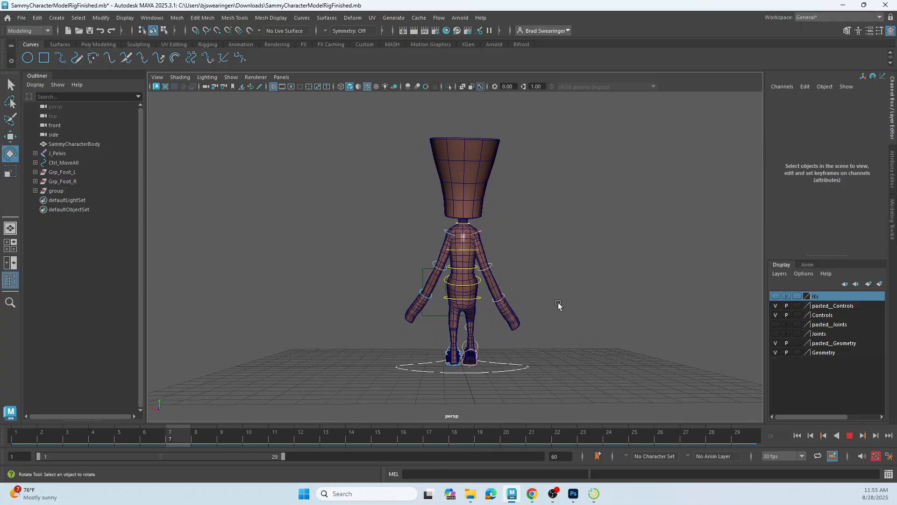
alt+drag(557, 301, 476, 307)
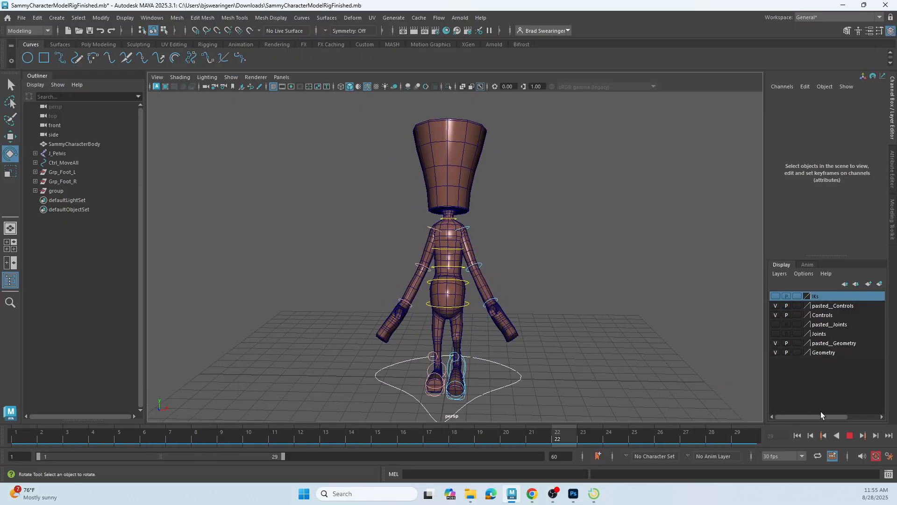
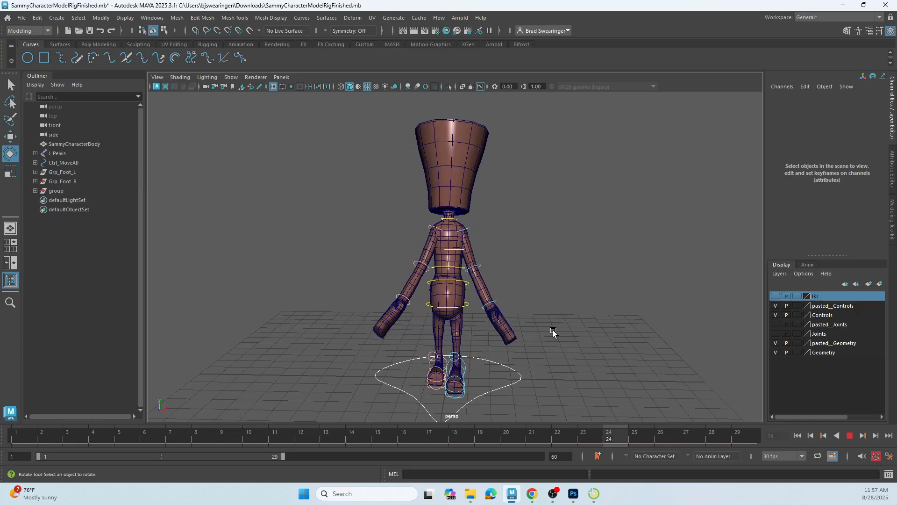
click(850, 435)
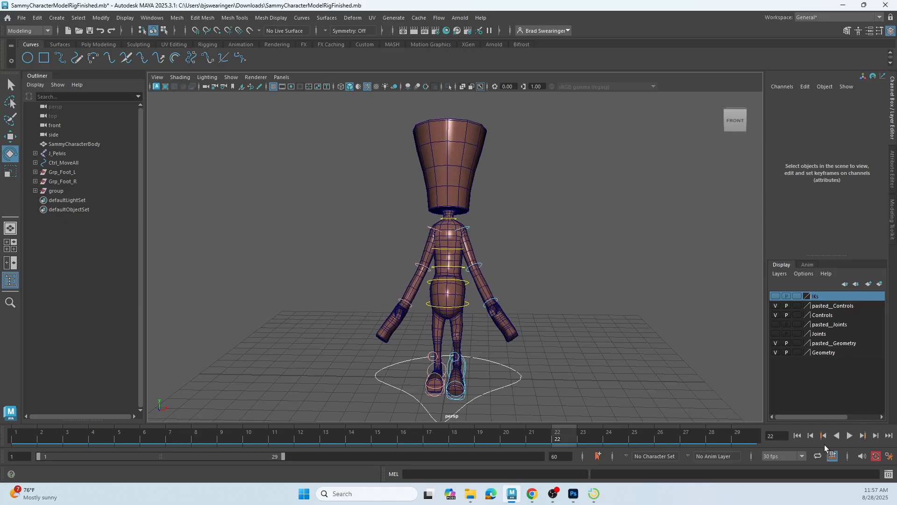
- At frame 1, bend Ctrl_Elbow_R to about -35.8 in Rotate Y and key that channel
alt+drag(480, 279, 377, 280)
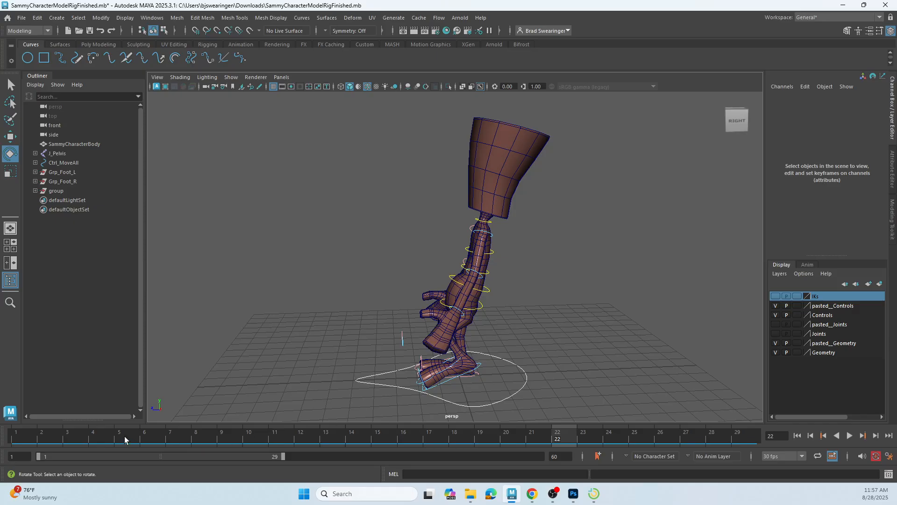
drag(96, 439, 1, 441)
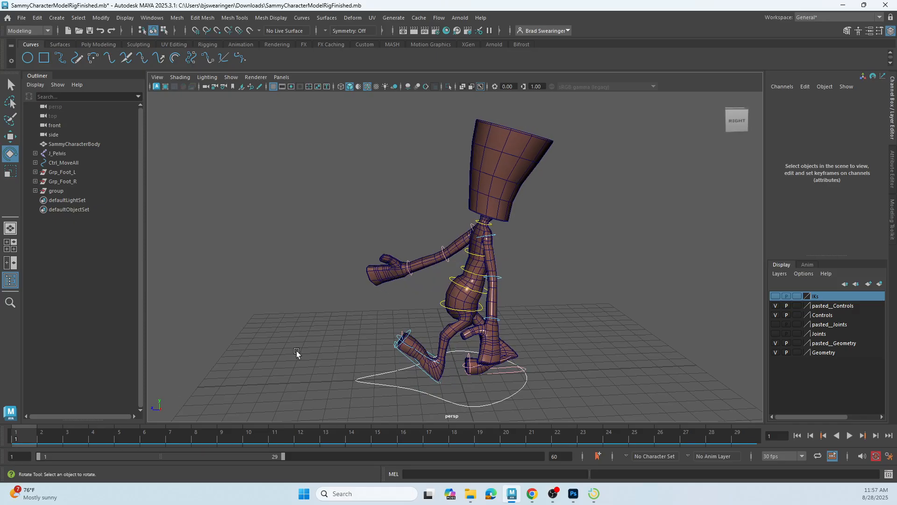
click(443, 250)
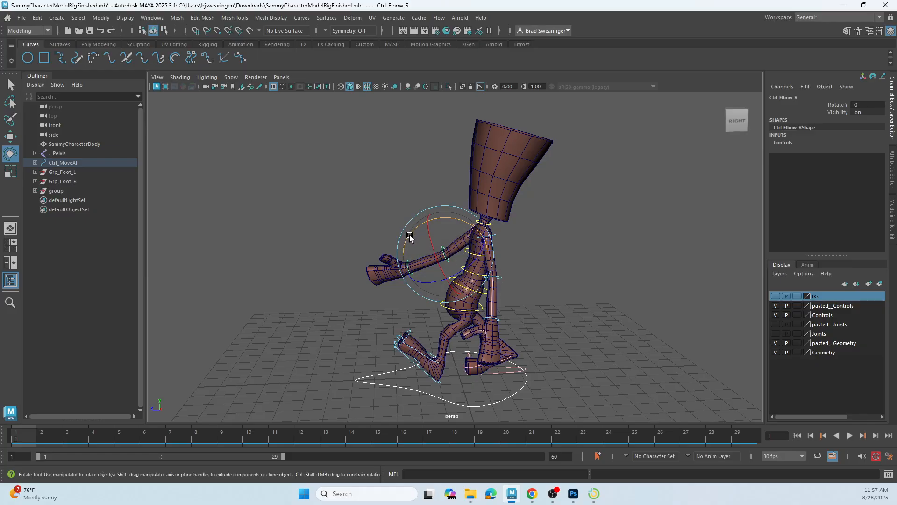
drag(409, 234, 430, 216)
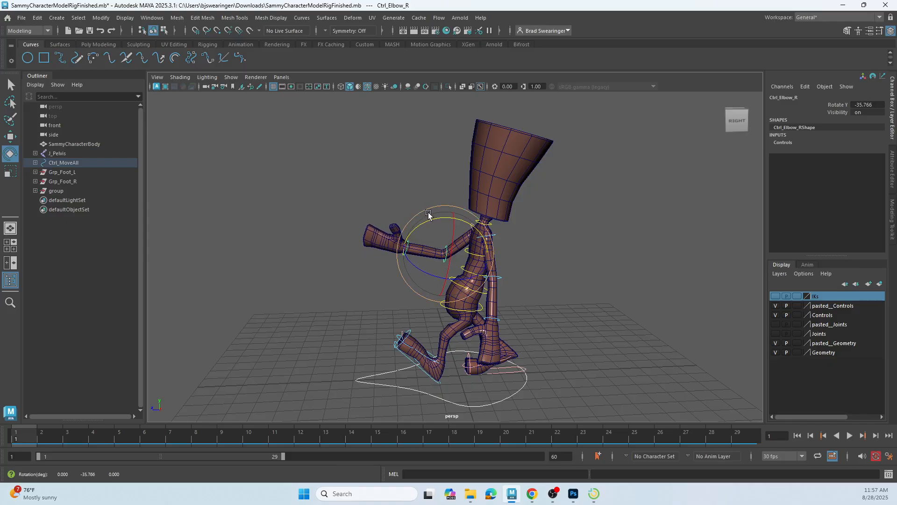
right_click(838, 105)
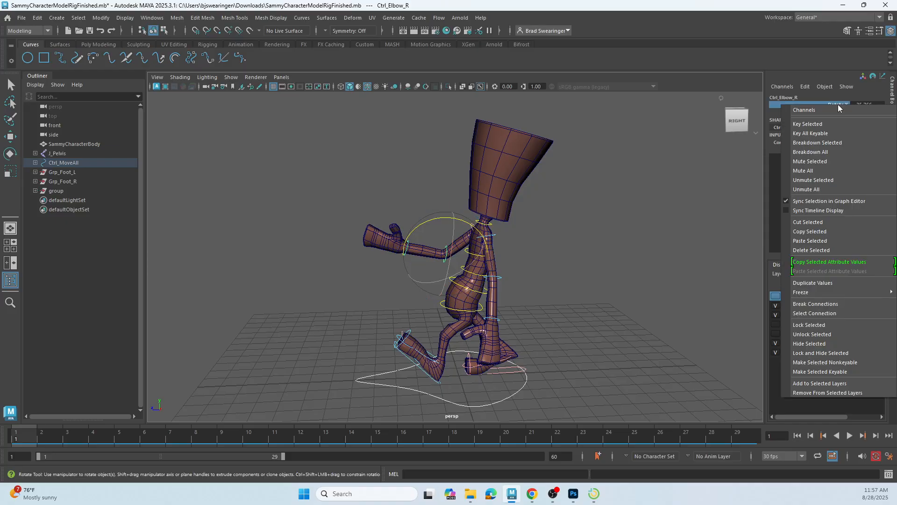
click(828, 121)
click(357, 269)
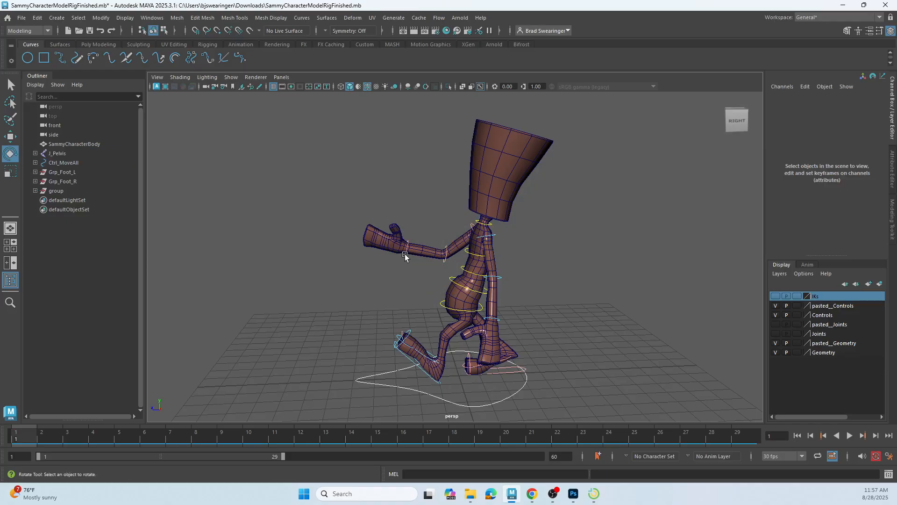
- Rotate Ctrl_Wrist_R to about -21.8 in Rotate Y at frame 1 and key that channel
click(408, 251)
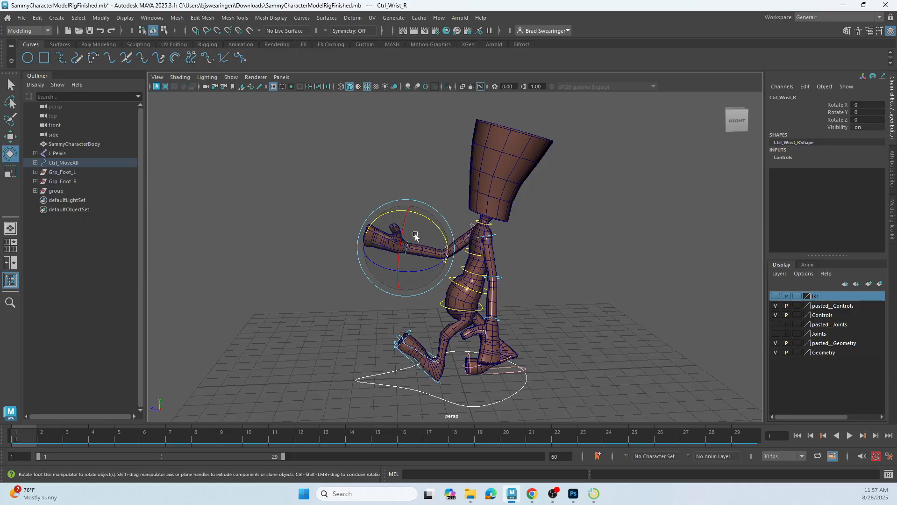
drag(426, 215, 438, 226)
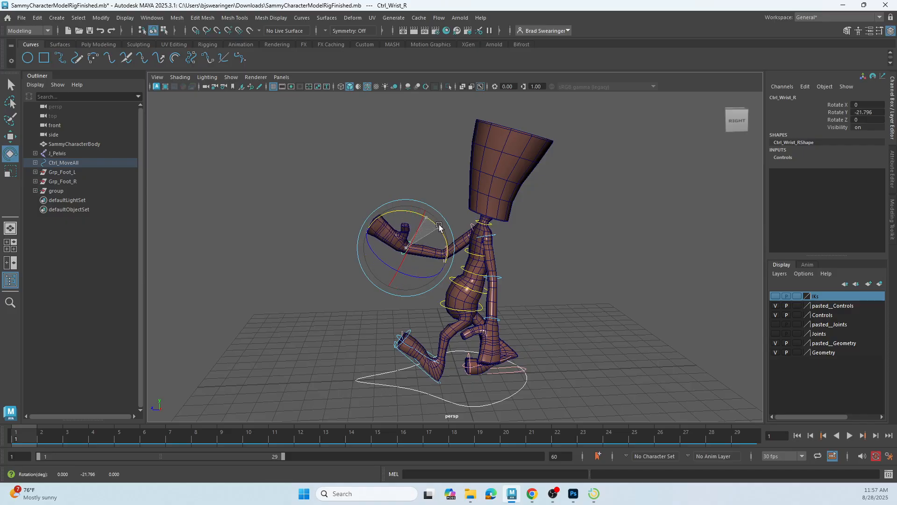
click(835, 114)
right_click(834, 113)
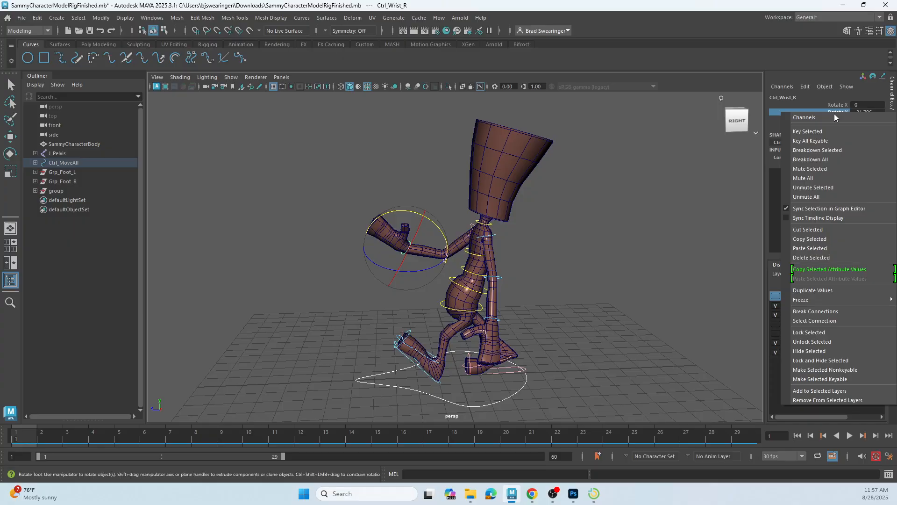
click(820, 131)
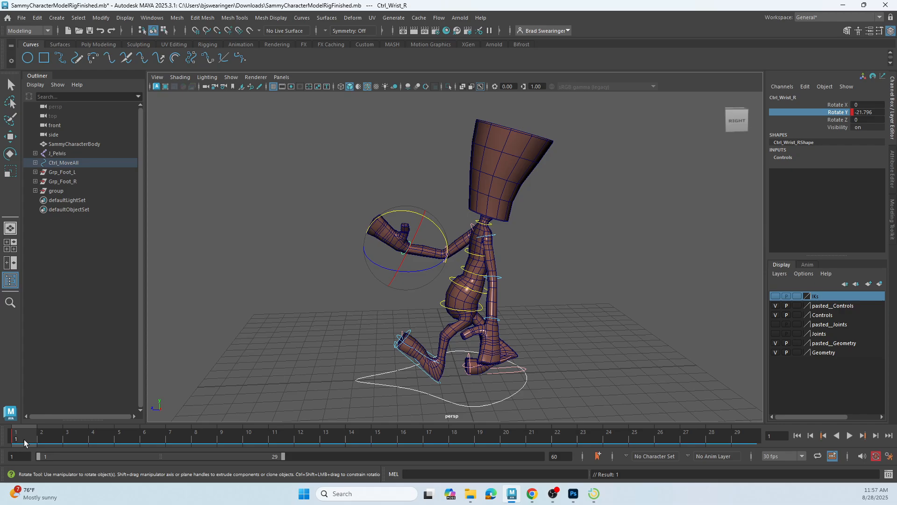
- At frame 8, rotate Ctrl_Wrist_R to about 8.5 in Rotate Y
key(alt+v)
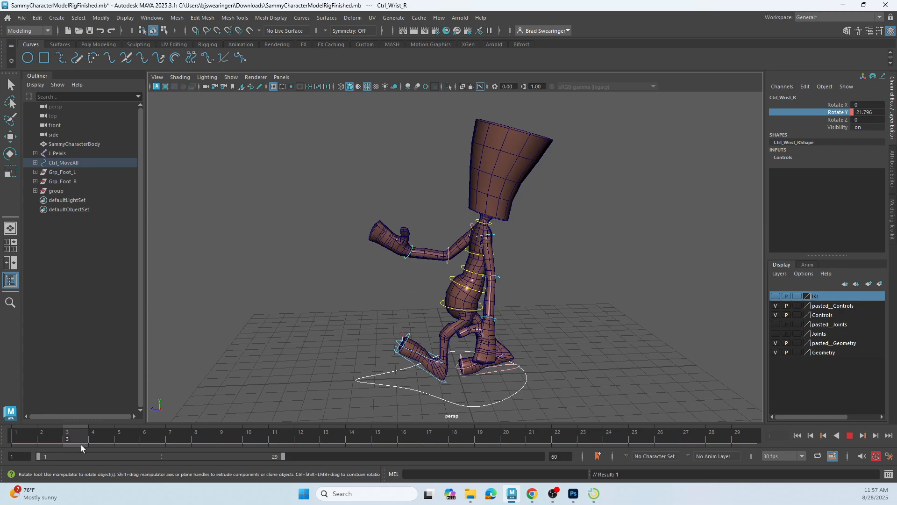
drag(81, 448, 205, 435)
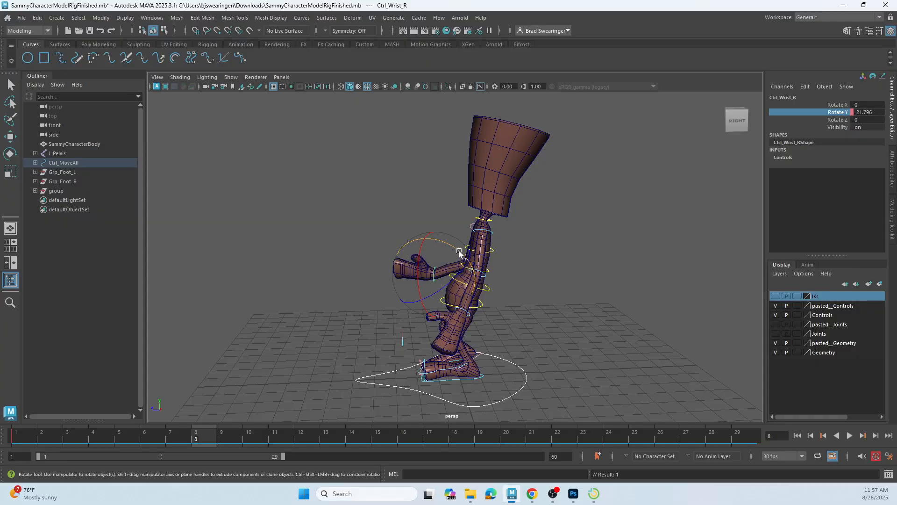
drag(459, 253, 442, 236)
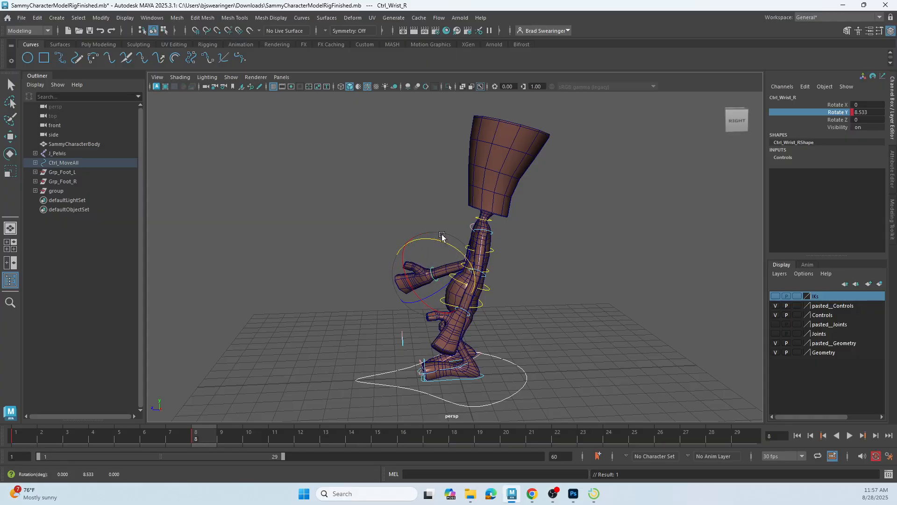
- Straighten Ctrl_Elbow_R to about -12.5 in Rotate Y at frame 8
alt+drag(393, 324, 552, 328)
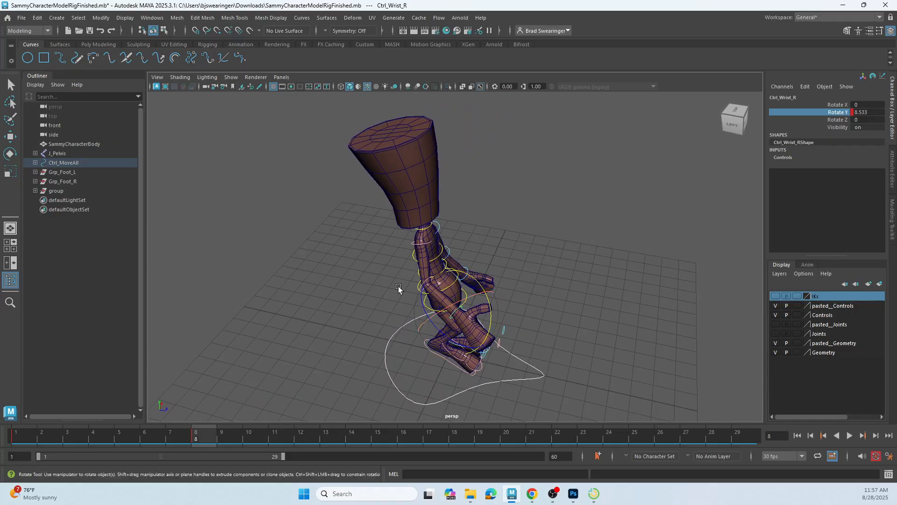
click(363, 274)
click(424, 286)
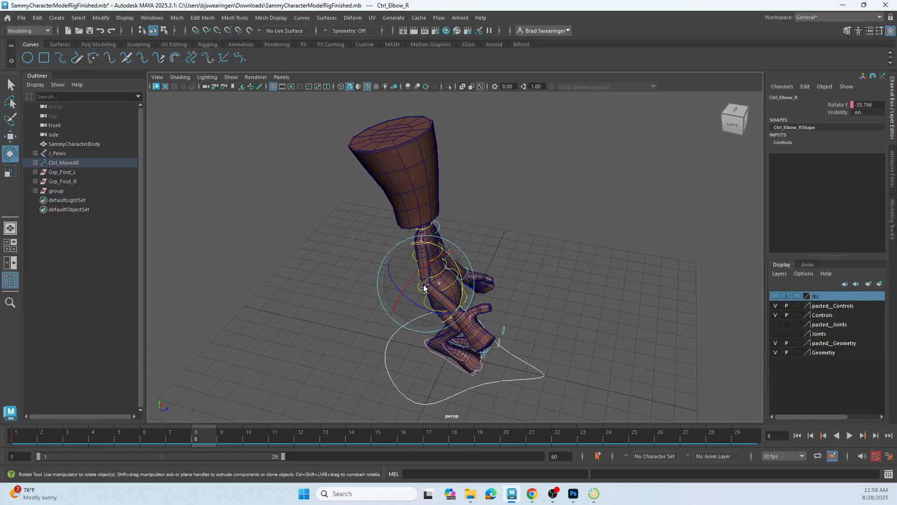
drag(454, 277, 463, 295)
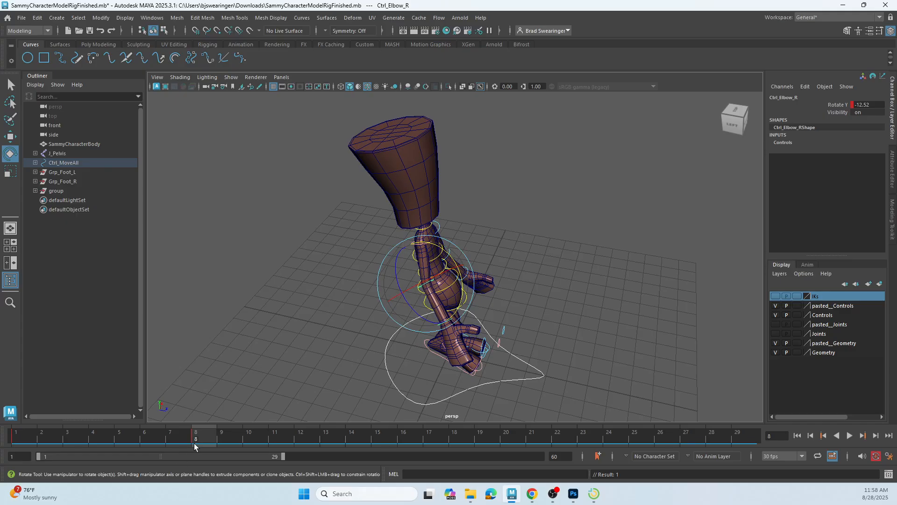
- Check the arm pose at frame 15, then at frame 8 rotate Ctrl_Elbow_L to about -0.7 in Rotate Y and key that channel
key(alt+v)
drag(304, 437, 377, 437)
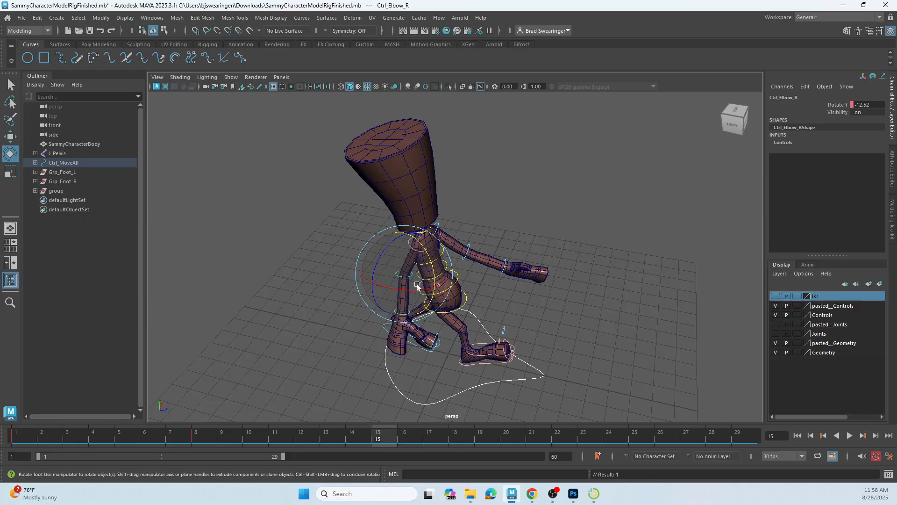
alt+drag(531, 320, 381, 308)
click(396, 224)
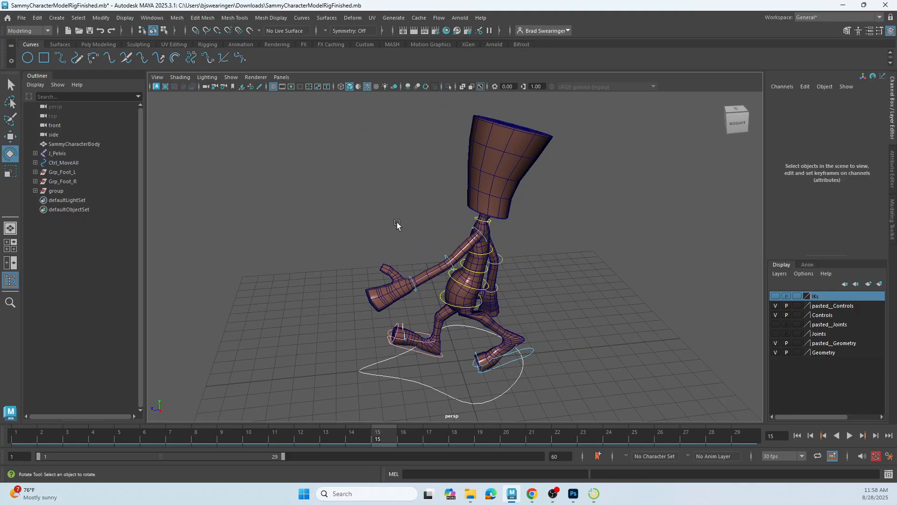
click(448, 259)
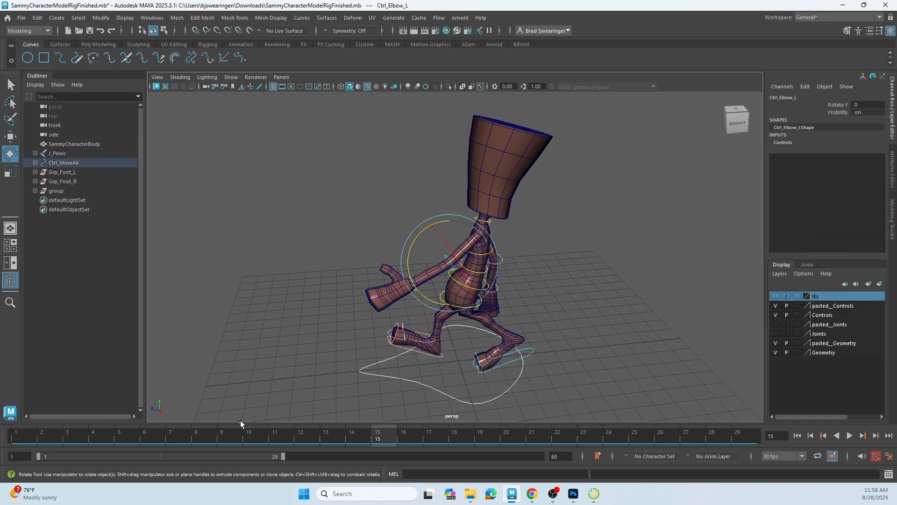
key(alt+v)
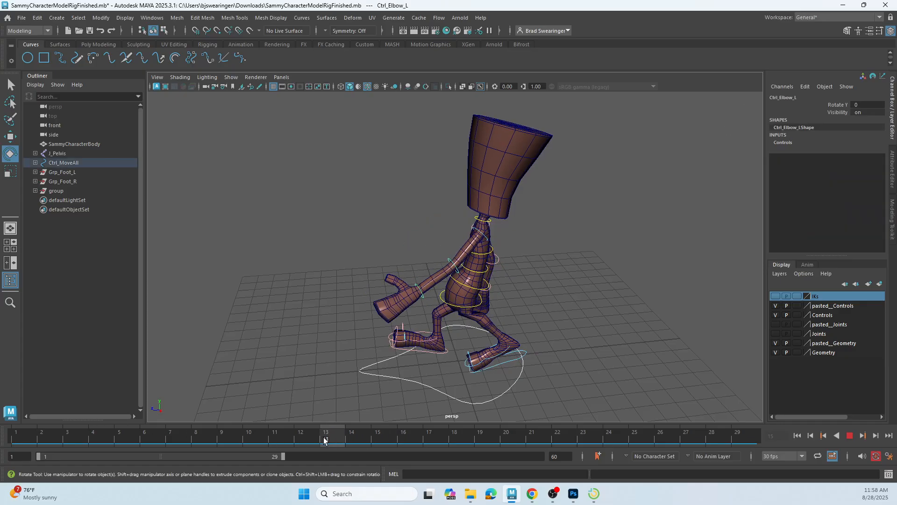
click(205, 438)
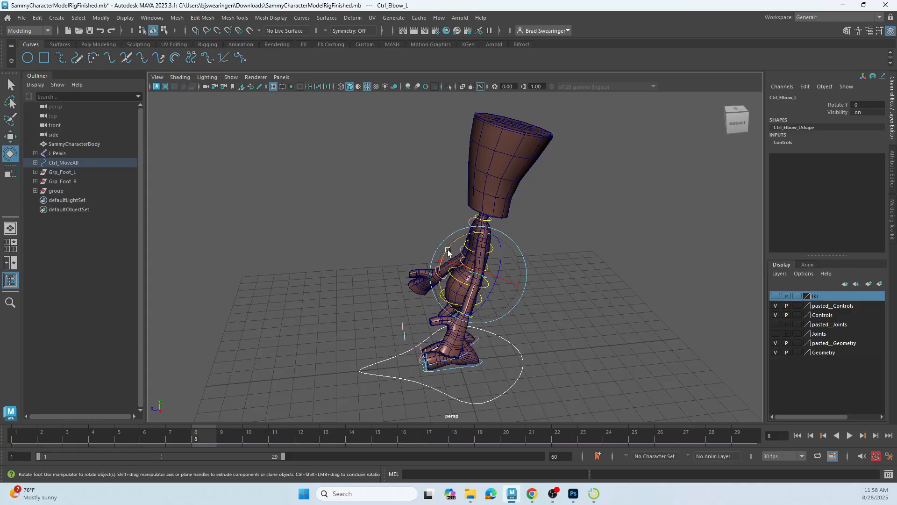
drag(449, 252, 451, 252)
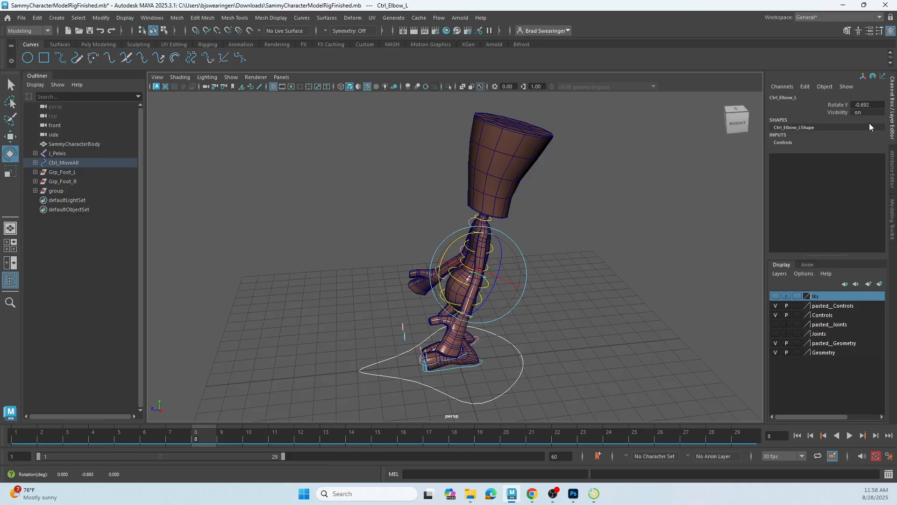
click(837, 105)
right_click(837, 105)
click(818, 125)
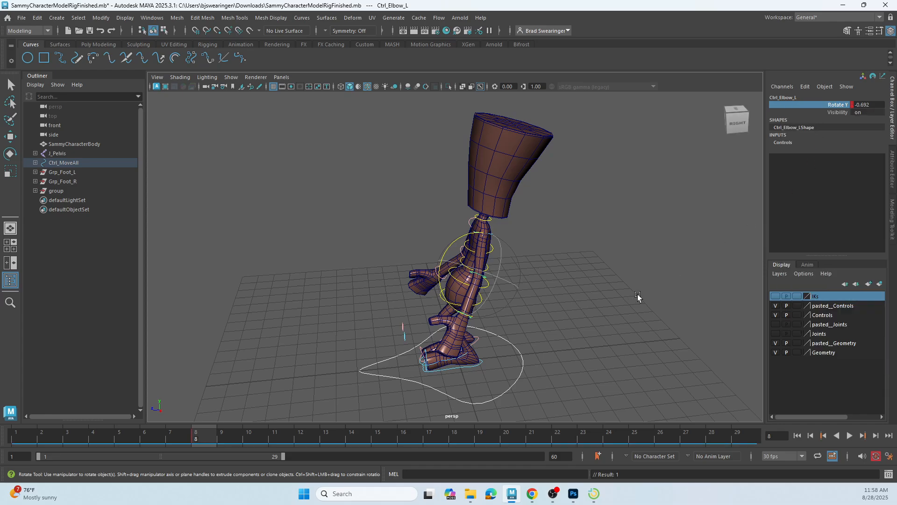
- At frame 8, rotate Ctrl_Wrist_L to about -7.8 in Rotate Y and key that channel
click(558, 323)
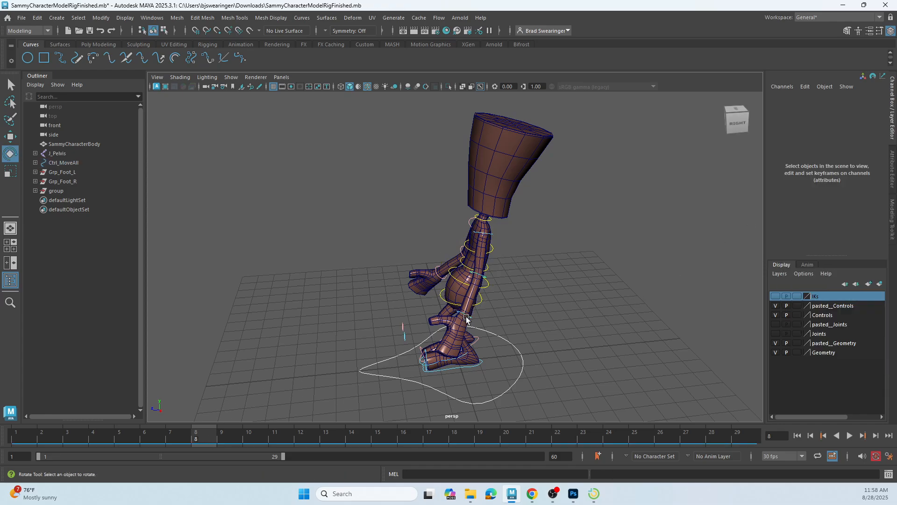
click(466, 317)
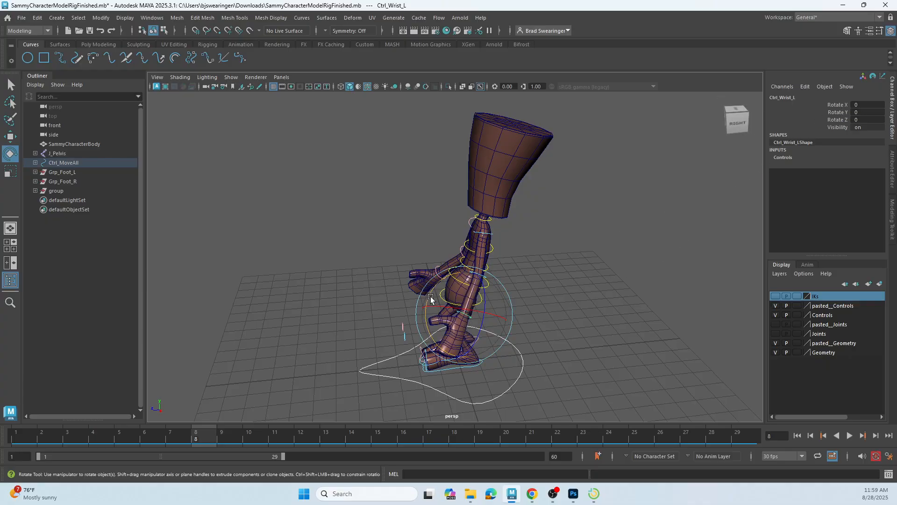
drag(430, 296, 434, 290)
right_click(843, 111)
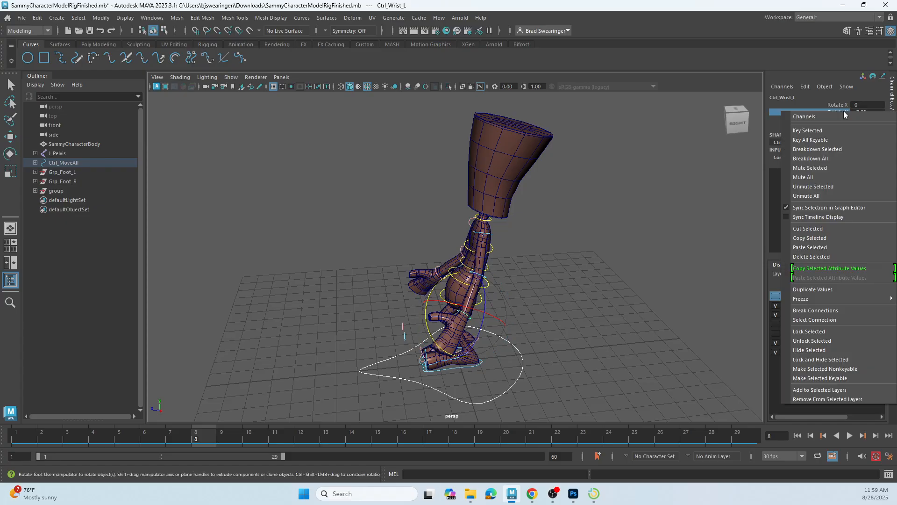
click(824, 128)
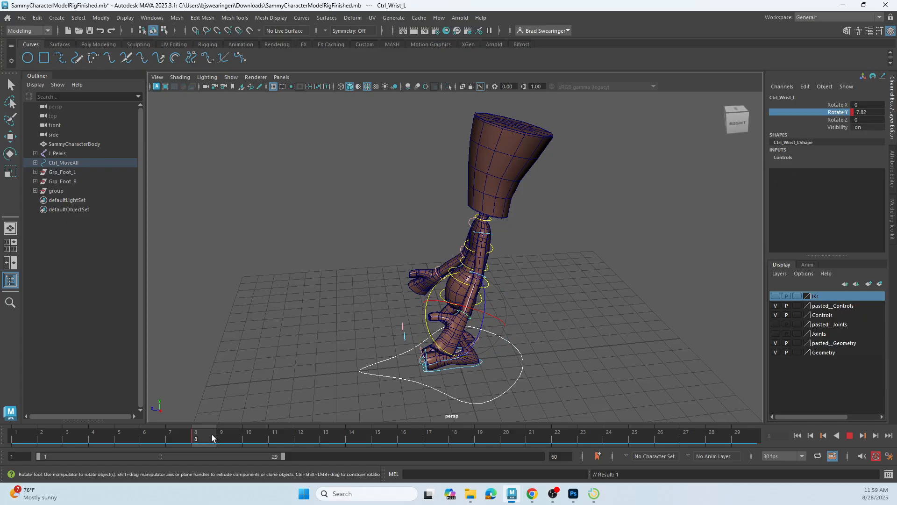
- At frame 15, bend Ctrl_Wrist_L upward and rotate Ctrl_Elbow_L to about -29.9 in Rotate Y for the forward arm swing
drag(212, 437, 388, 436)
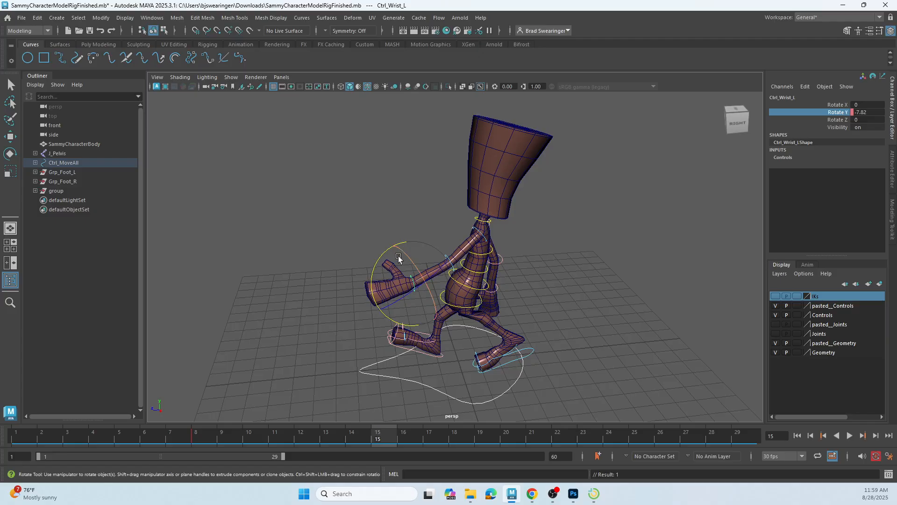
drag(374, 271, 421, 218)
click(442, 251)
click(452, 253)
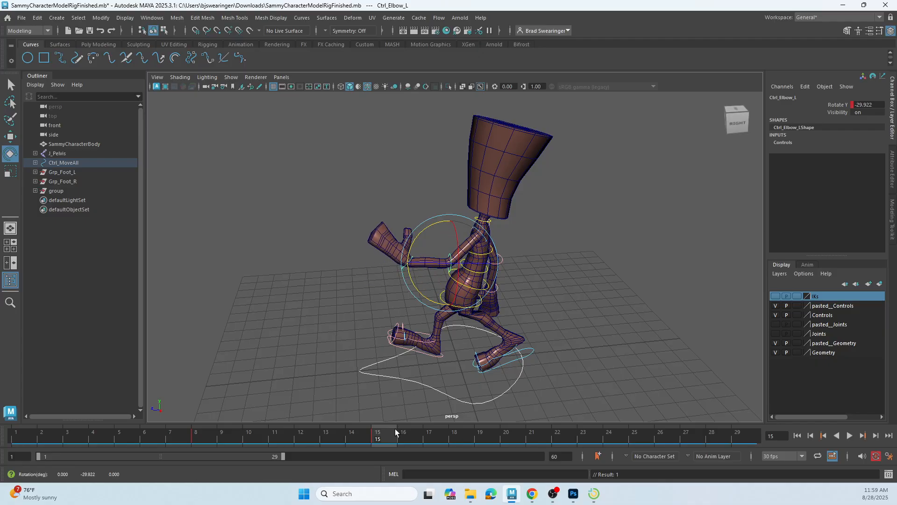
- At frame 22, straighten Ctrl_Elbow_L and rotate Ctrl_Wrist_L to about -10.1 in Rotate Y
drag(395, 432, 558, 434)
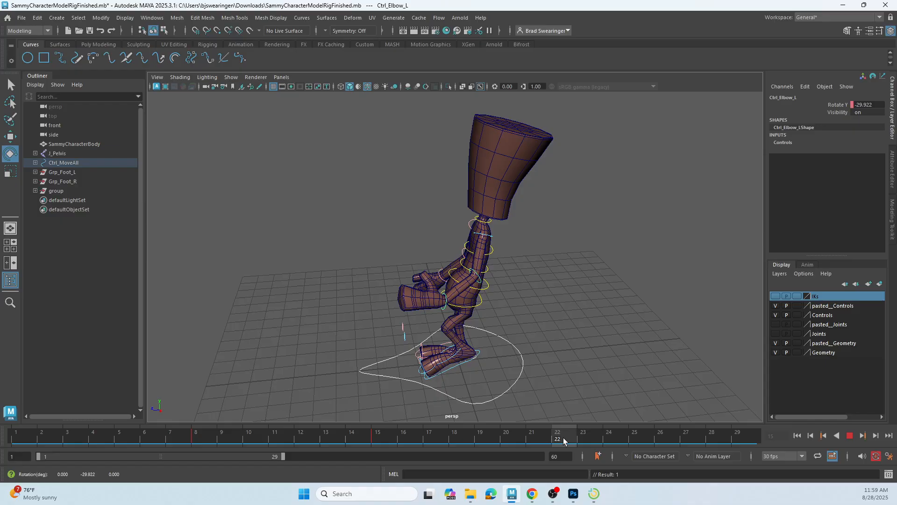
drag(440, 258, 421, 322)
click(444, 299)
click(461, 317)
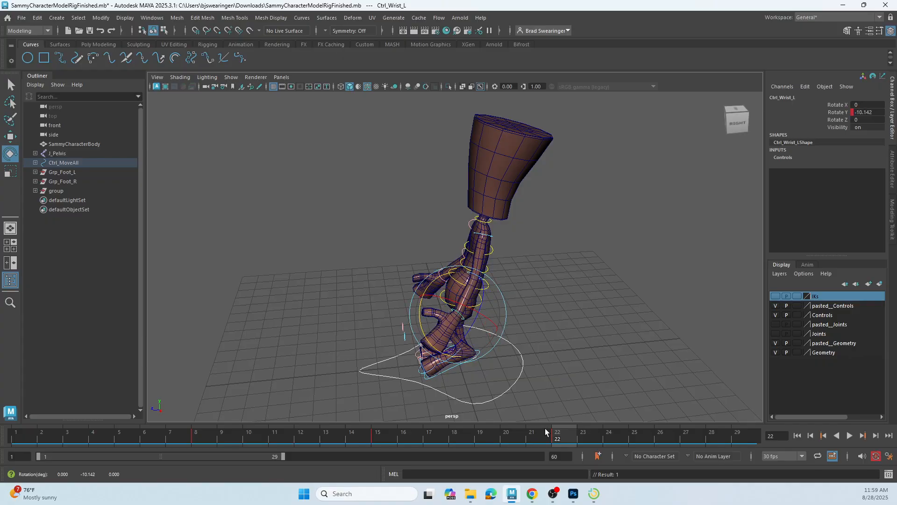
- Check the pose at frame 29, review the walk cycle playback from several angles, and examine the legs at frames 1 and 8
drag(561, 436, 755, 437)
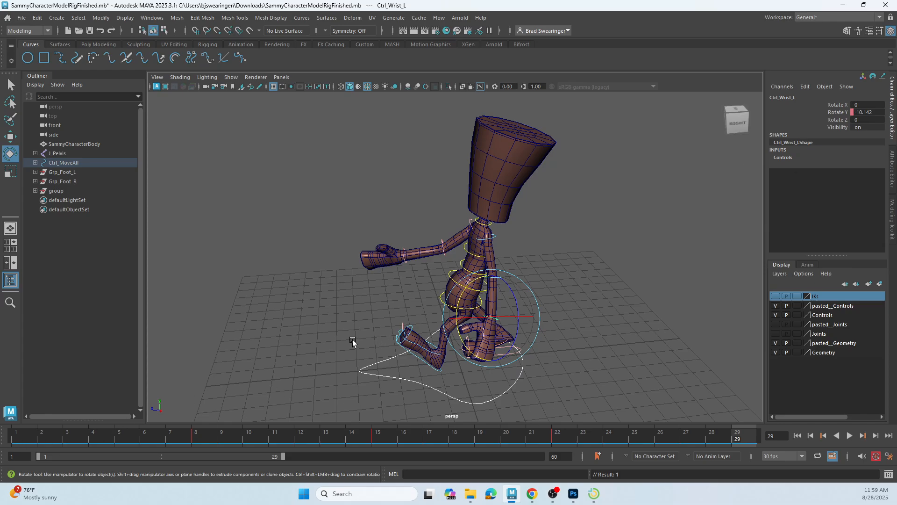
click(849, 435)
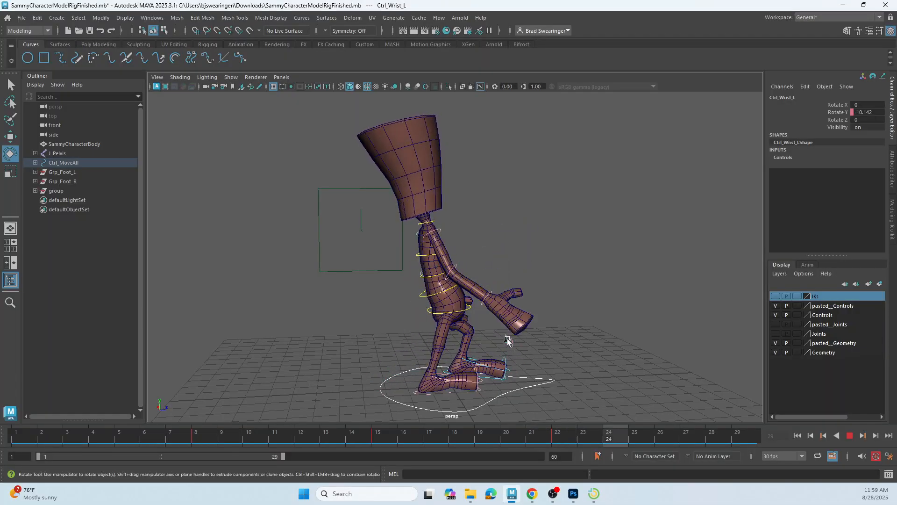
alt+drag(570, 352, 448, 353)
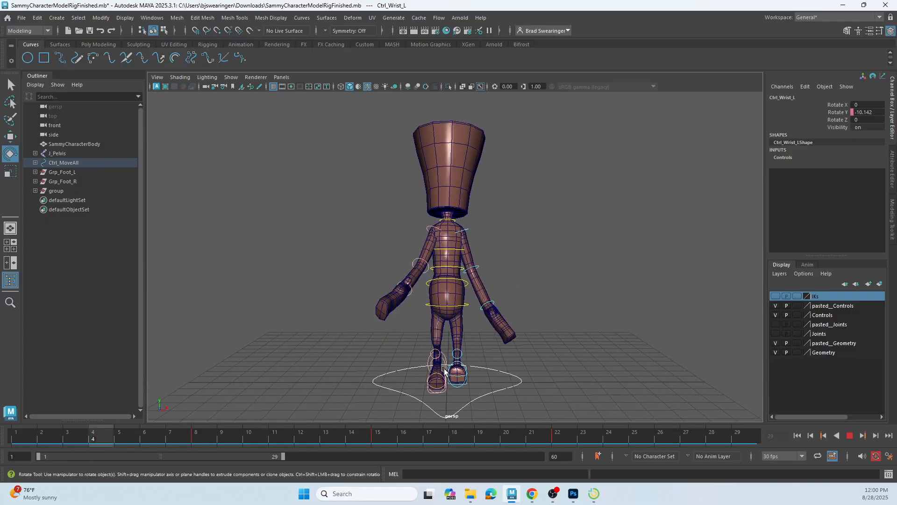
click(849, 435)
alt+drag(410, 337, 456, 283)
scroll(458, 280, up, 4)
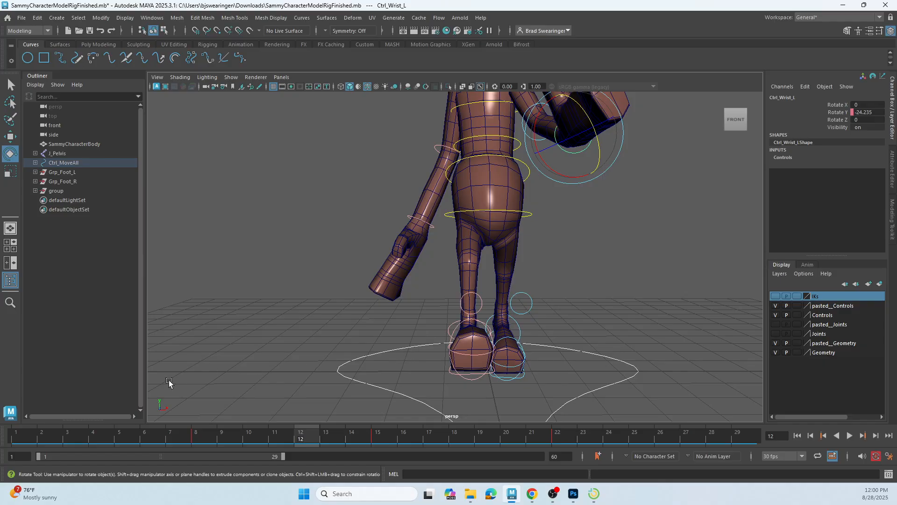
drag(88, 437, 16, 436)
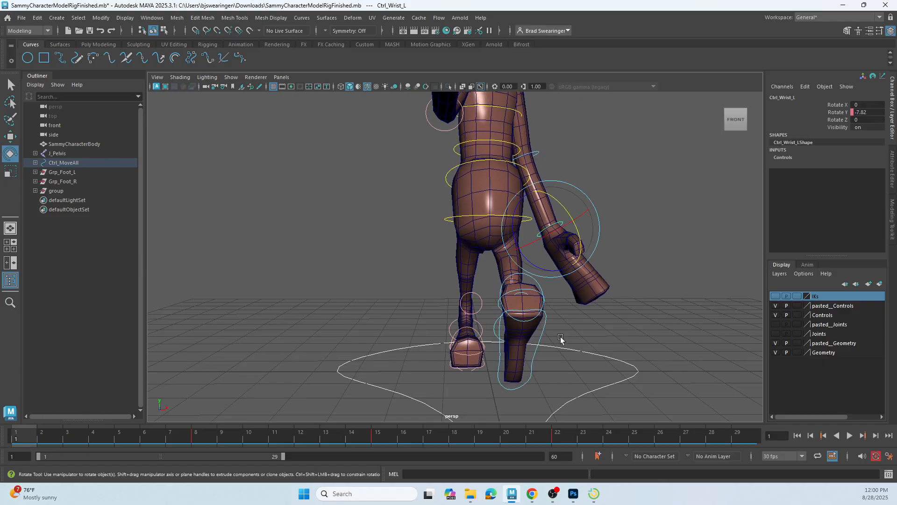
mouse_move(598, 334)
alt+mouse_down()
mouse_move(512, 335)
mouse_move(587, 345)
alt+mouse_up()
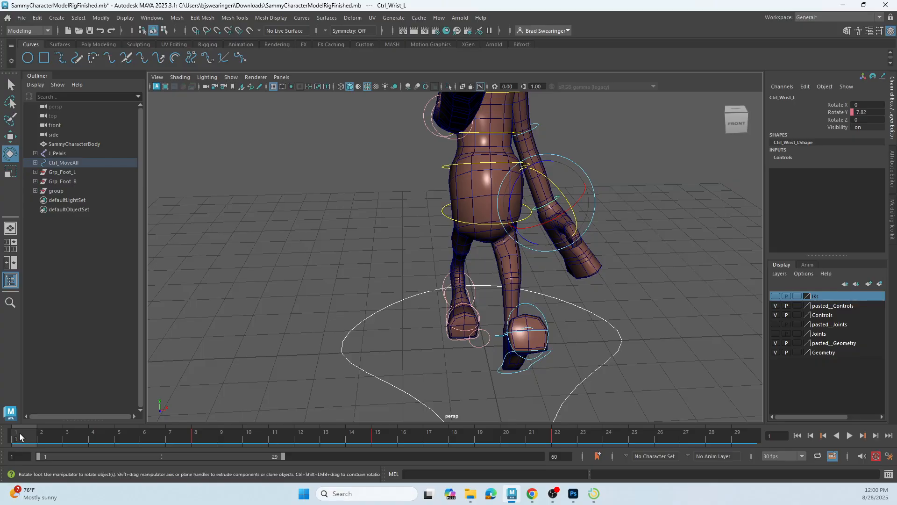
drag(20, 437, 209, 438)
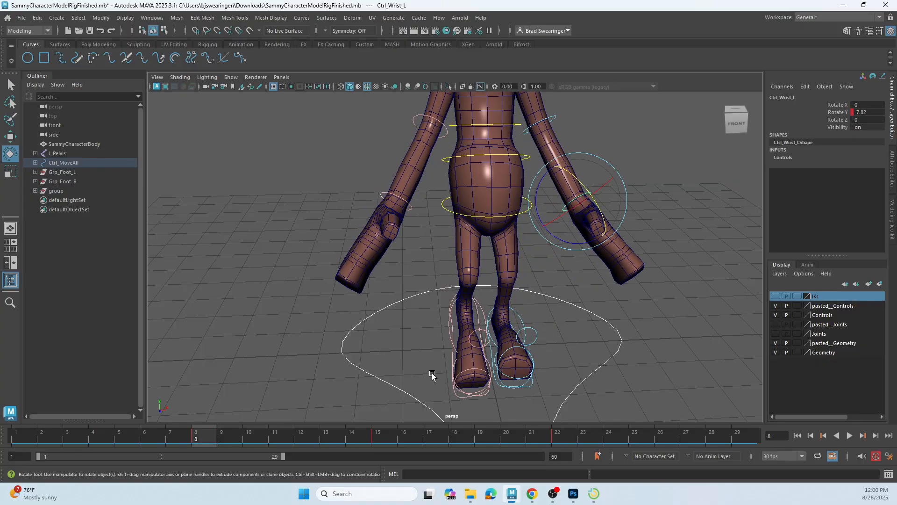
- Key Ctrl_Knee_R at about -0.43 in Translate X at frame 8, and move it to about -0.085 at frame 15
alt+drag(449, 373, 476, 343)
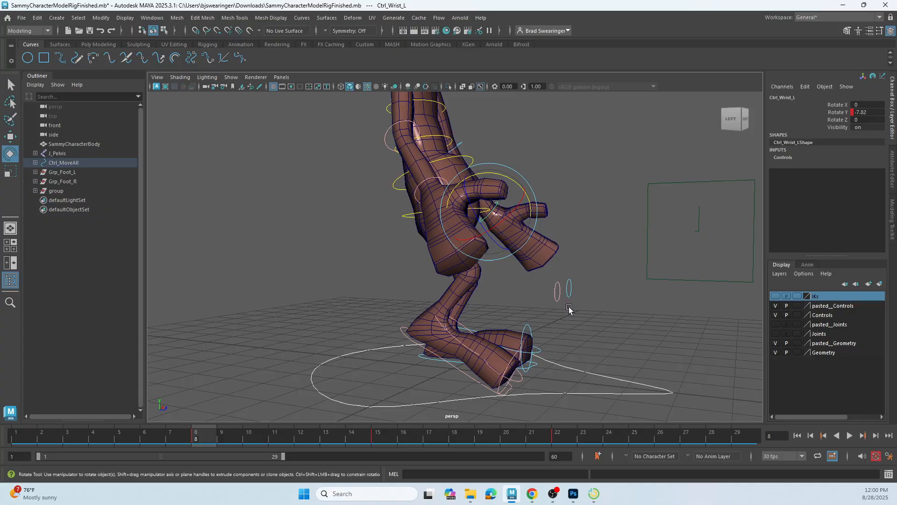
click(561, 291)
alt+drag(563, 299, 541, 346)
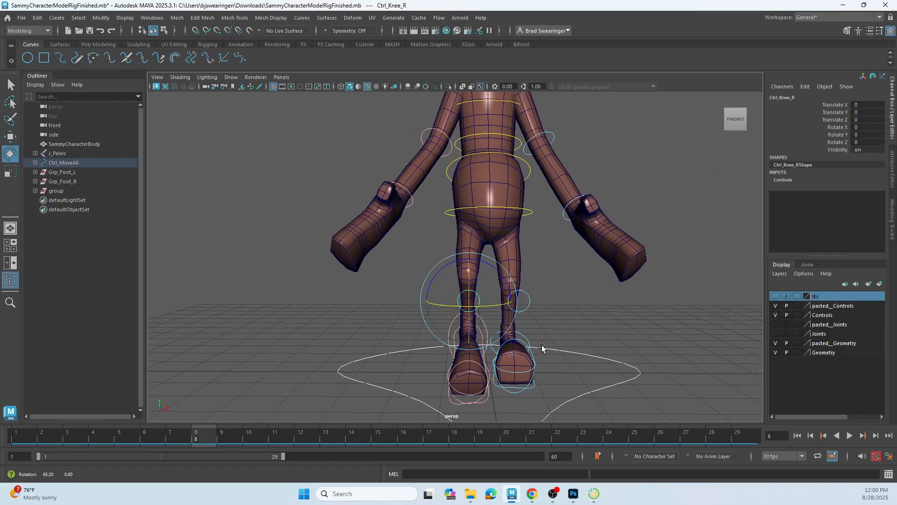
key(w)
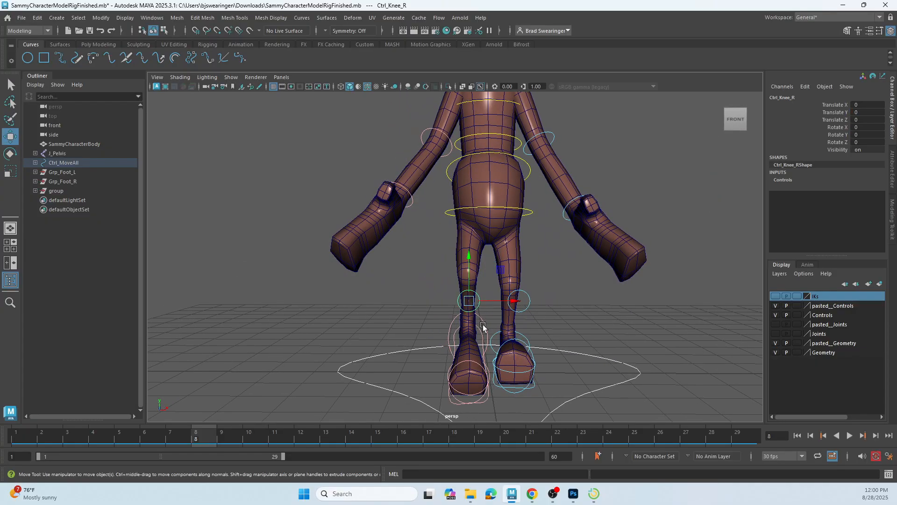
drag(497, 304, 485, 306)
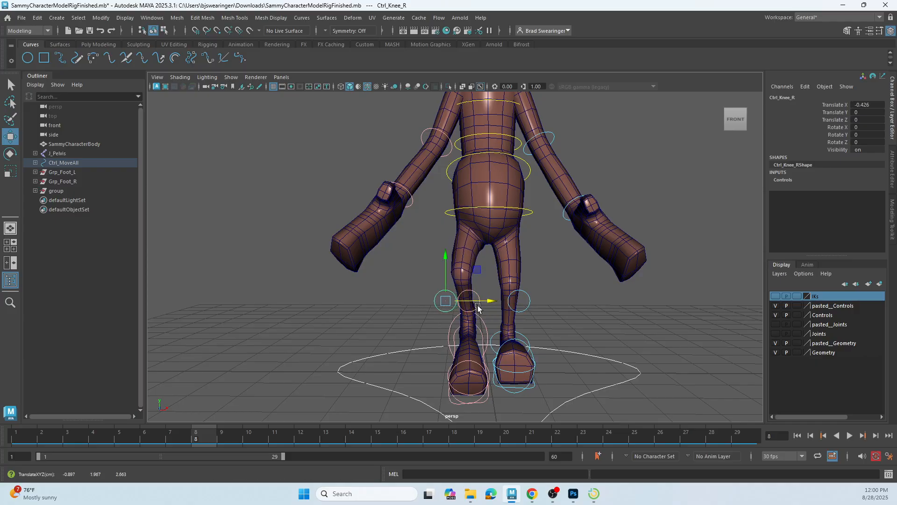
right_click(830, 105)
click(814, 127)
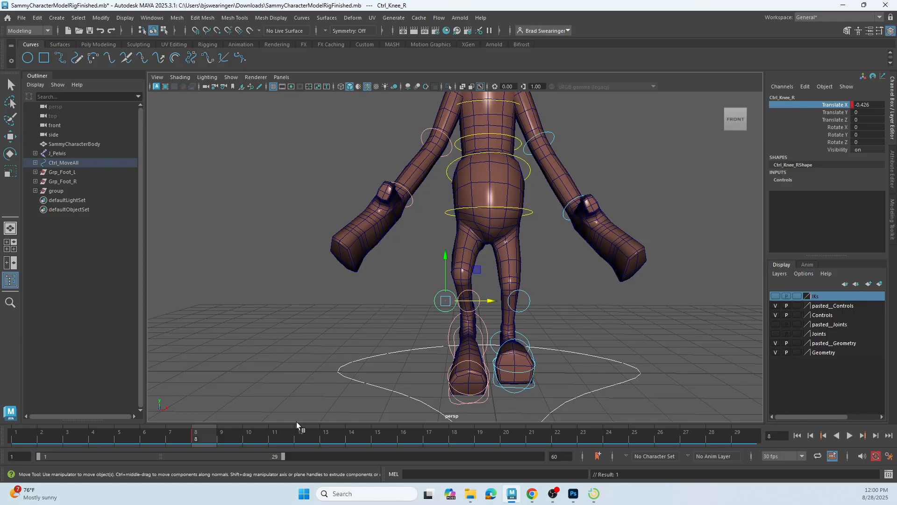
drag(213, 436, 389, 432)
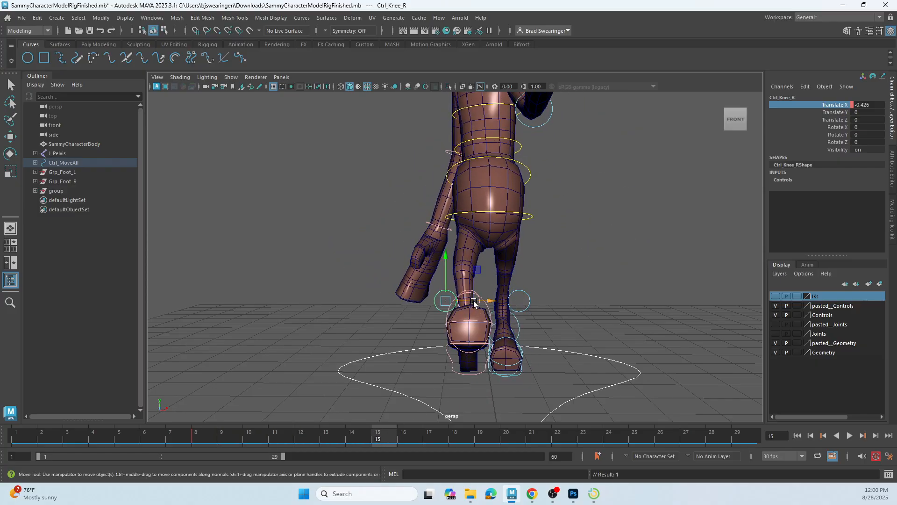
drag(473, 303, 493, 303)
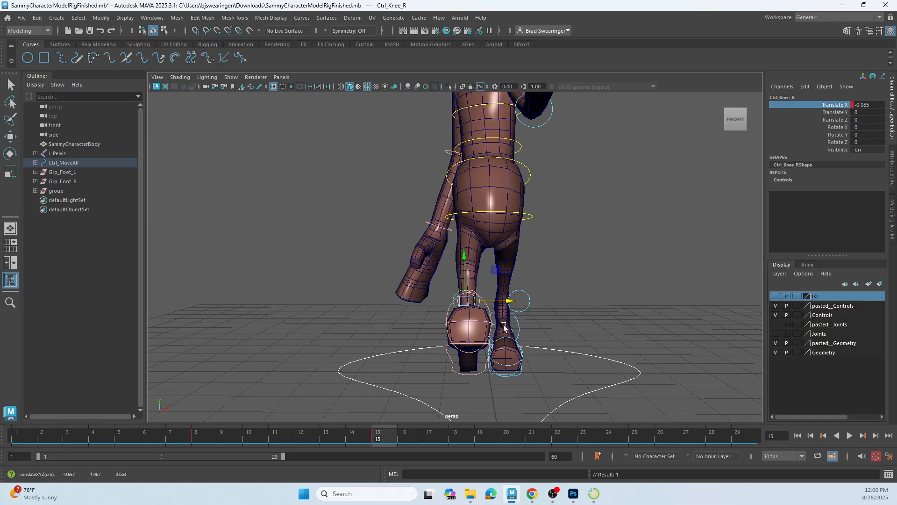
- At frame 22, move Ctrl_Knee_L outward to about 0.52 in Translate X and key that channel
mouse_move(378, 435)
mouse_down()
mouse_move(82, 431)
mouse_move(560, 442)
mouse_move(492, 453)
mouse_up()
key(w)
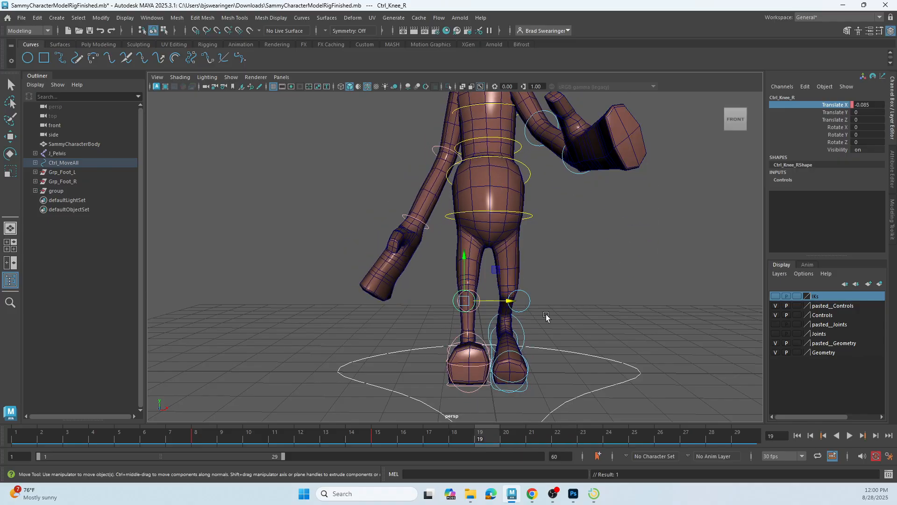
alt+drag(545, 314, 508, 350)
click(534, 315)
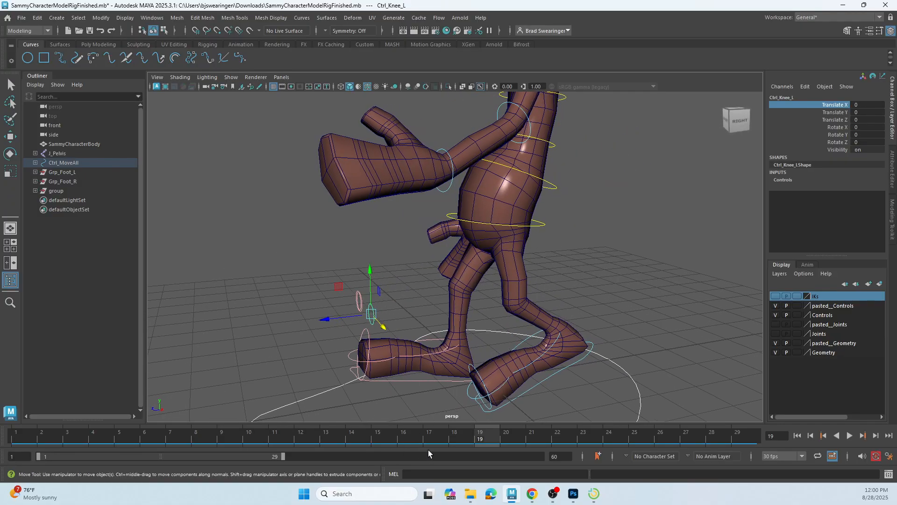
mouse_move(486, 433)
mouse_down()
mouse_move(586, 439)
mouse_move(484, 428)
mouse_move(377, 437)
mouse_move(556, 440)
mouse_up()
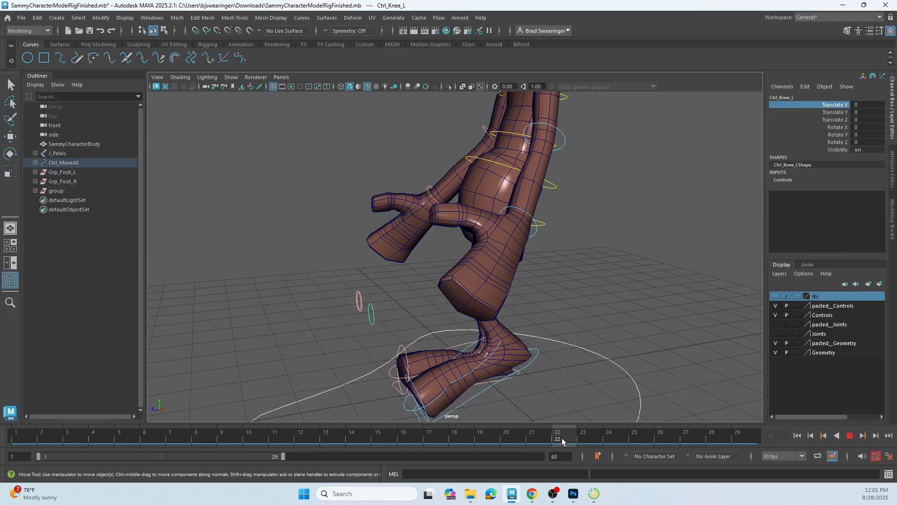
alt+drag(439, 357, 563, 324)
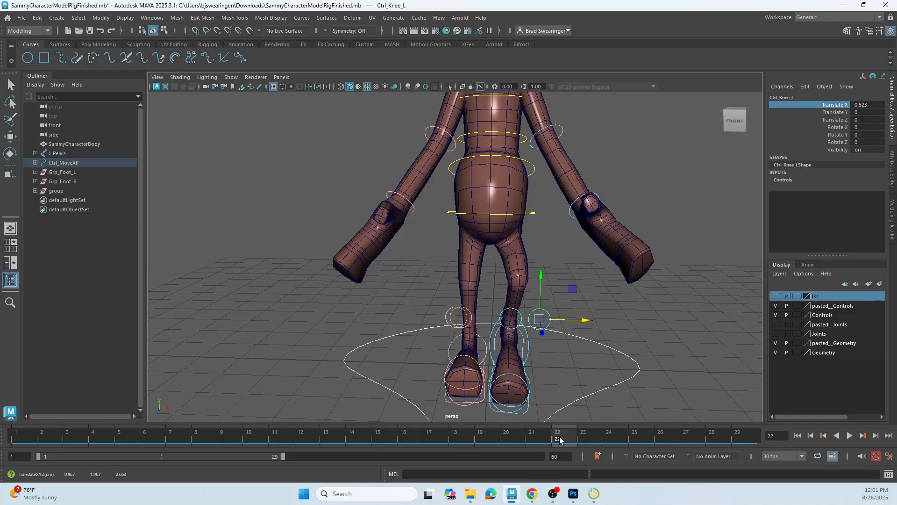
right_click(836, 109)
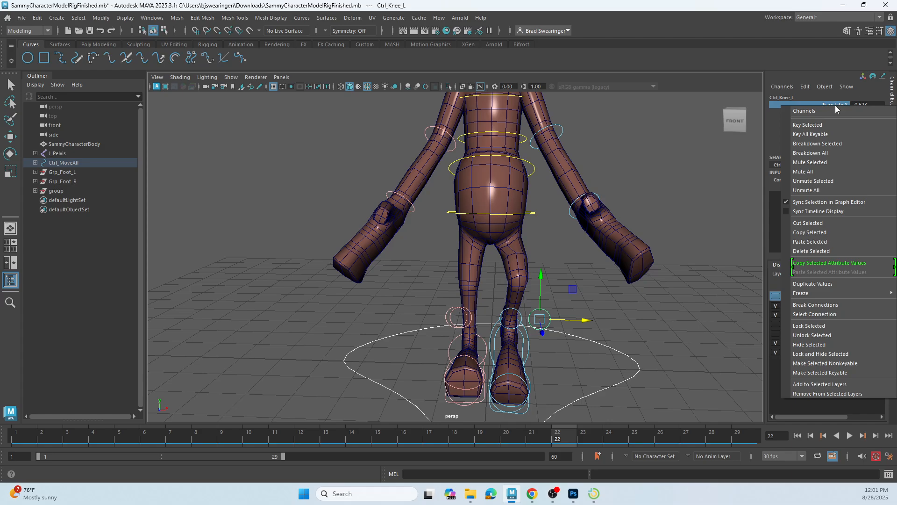
click(825, 126)
- Move Ctrl_Knee_L to about -0.016 in Translate X at frame 29, and set that channel to 0 at frame 15
drag(561, 436, 748, 438)
drag(567, 322, 537, 328)
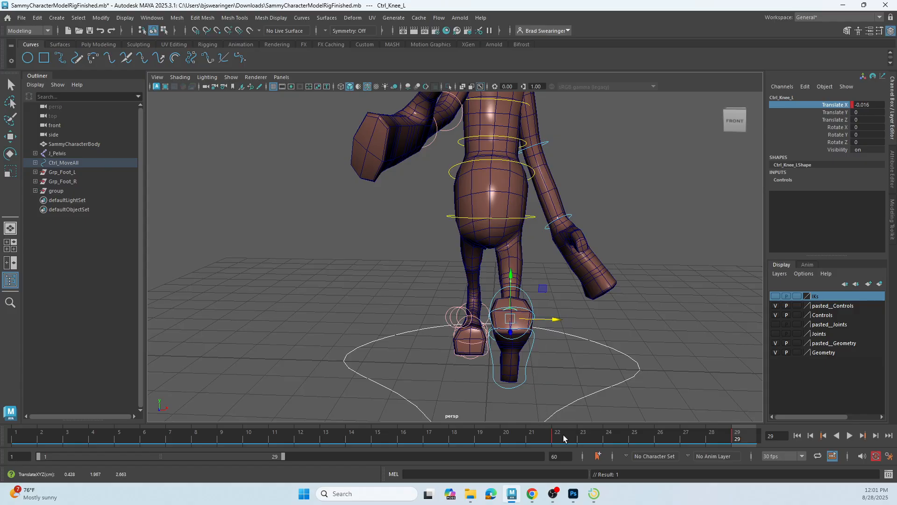
drag(564, 438, 381, 437)
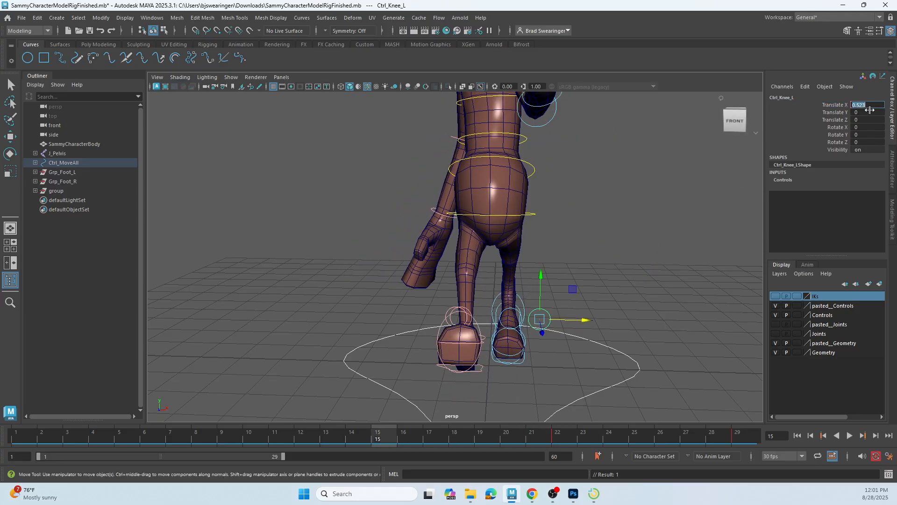
key(Return)
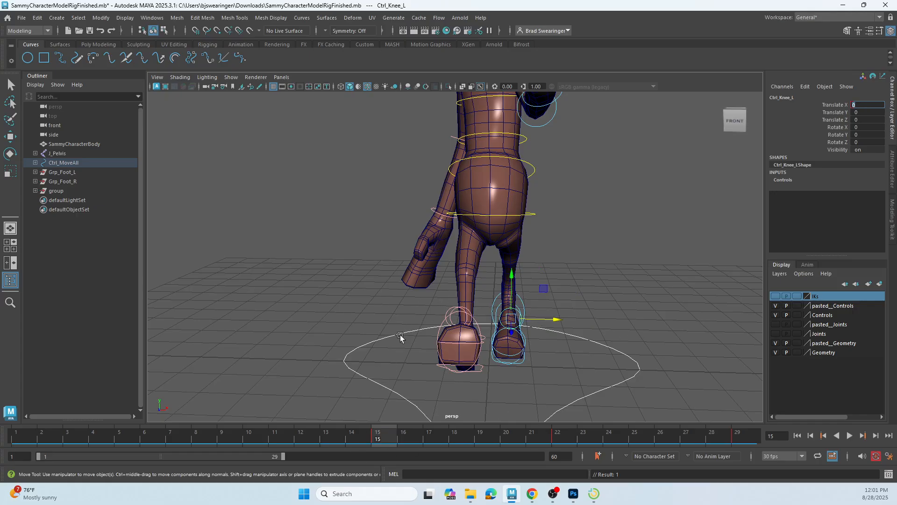
- Select Ctrl_Knee_R and set its Translate X to 0 at frame 1
alt+drag(417, 345, 451, 350)
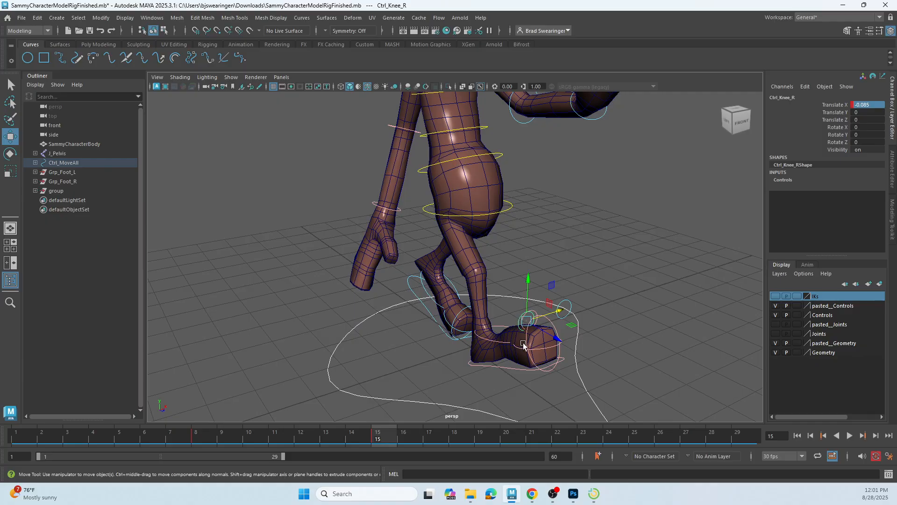
click(536, 273)
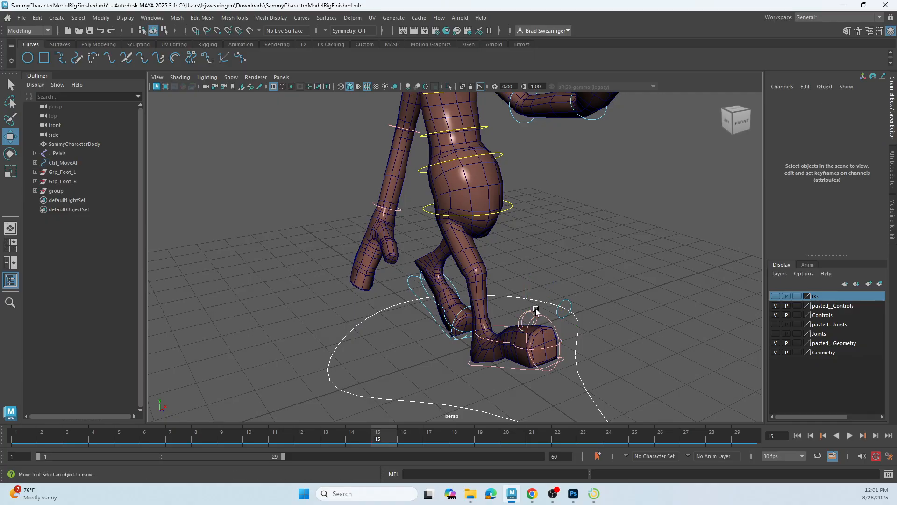
click(535, 310)
click(547, 309)
click(526, 316)
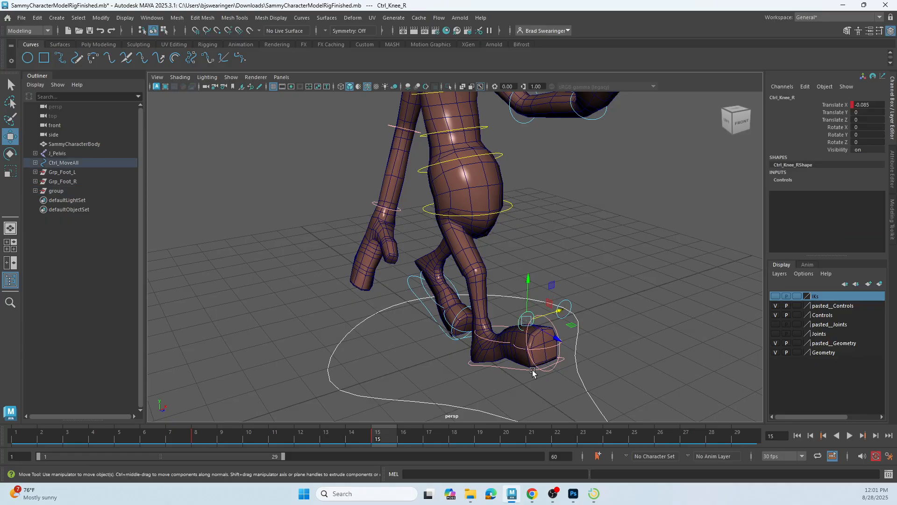
alt+drag(568, 413, 527, 411)
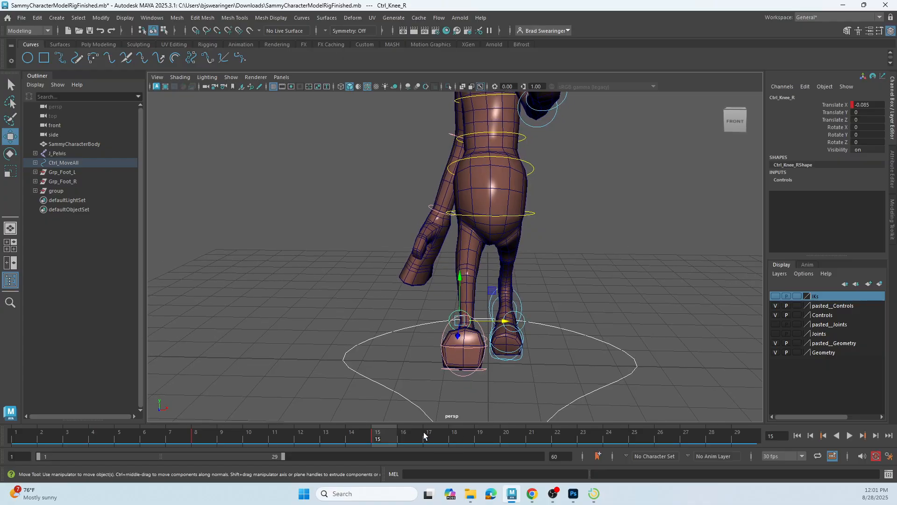
drag(383, 438, 25, 446)
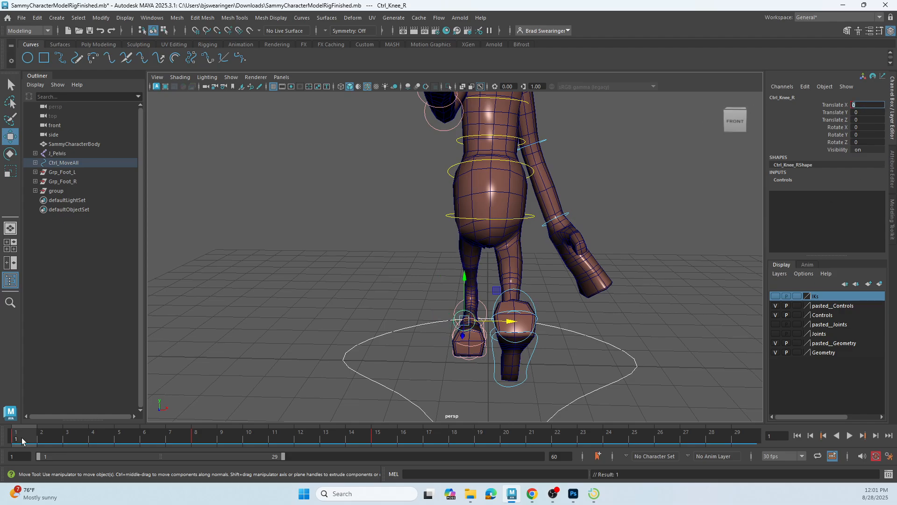
- Set Ctrl_Knee_R's Translate X to 0 at frame 15
key(alt+v)
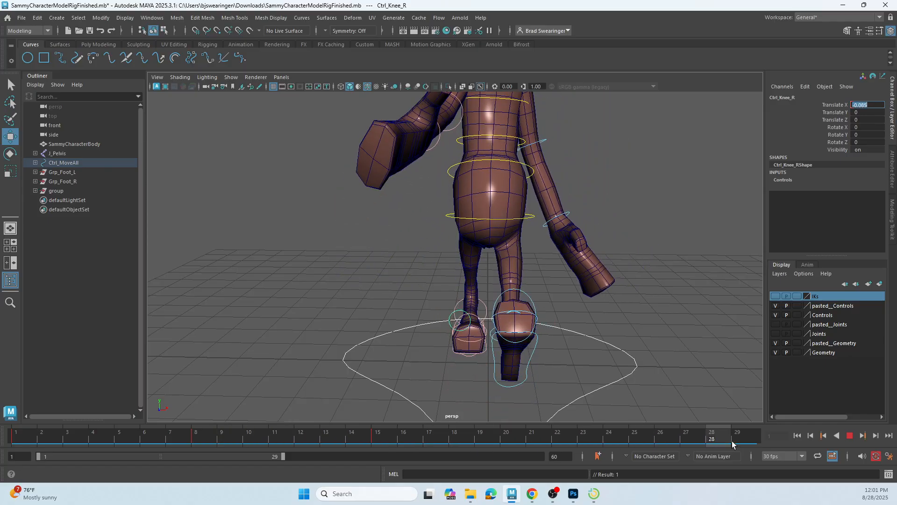
drag(732, 442, 376, 441)
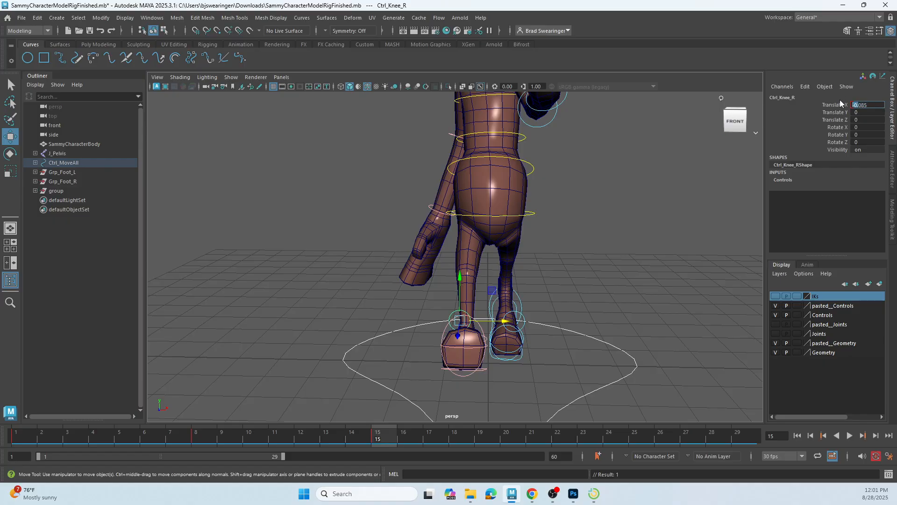
text(85)
key(Return)
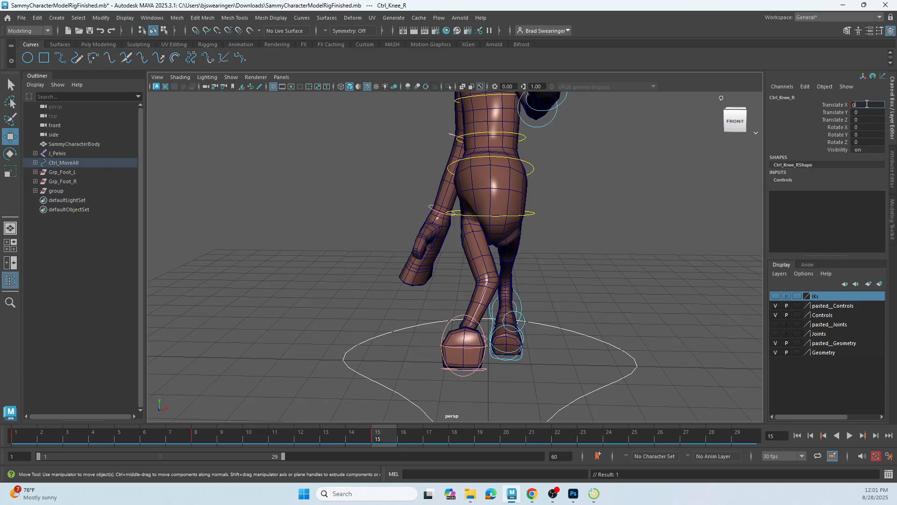
key(Return)
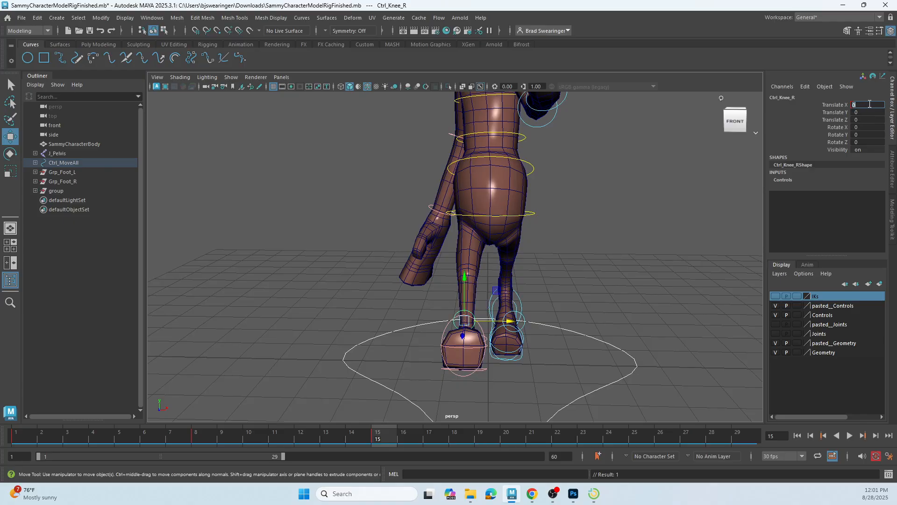
- Play the walk cycle from frame 1 and examine the whole character's motion from an angled view
click(25, 439)
click(849, 436)
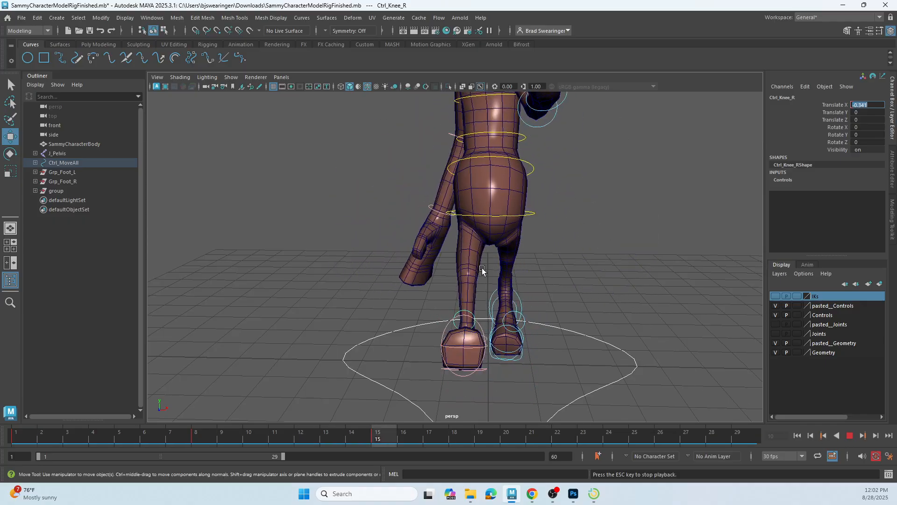
alt+drag(482, 268, 430, 304)
scroll(527, 306, down, 5)
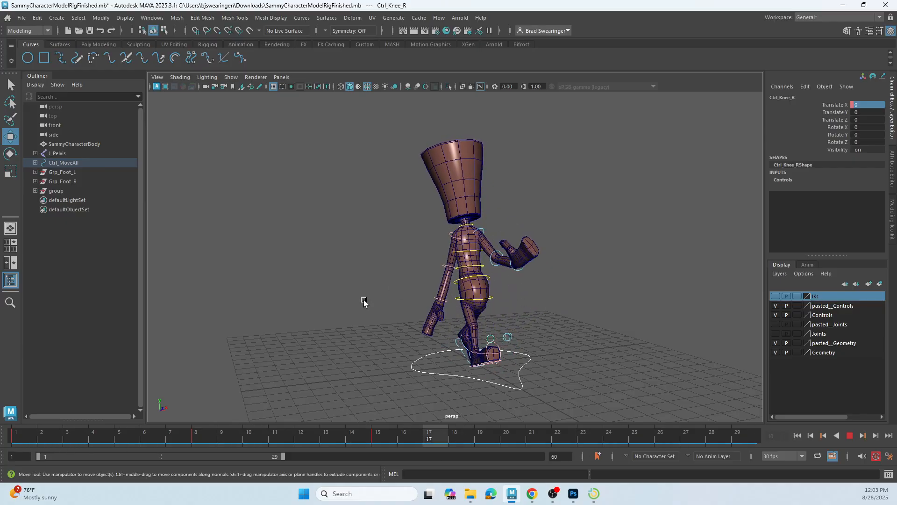
click(851, 436)
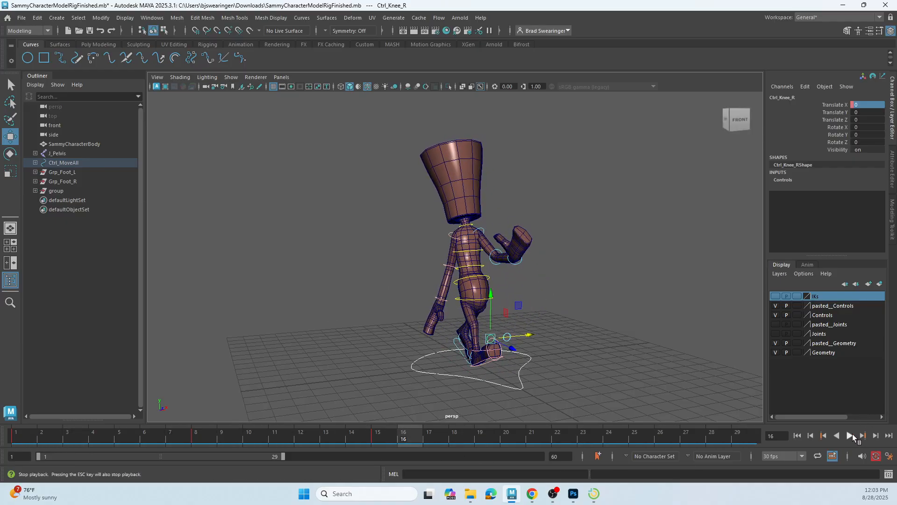
- Shift the playback range to frames 26–54 and go to frame 30 with the character seen from the side
drag(411, 433, 748, 436)
drag(206, 455, 413, 476)
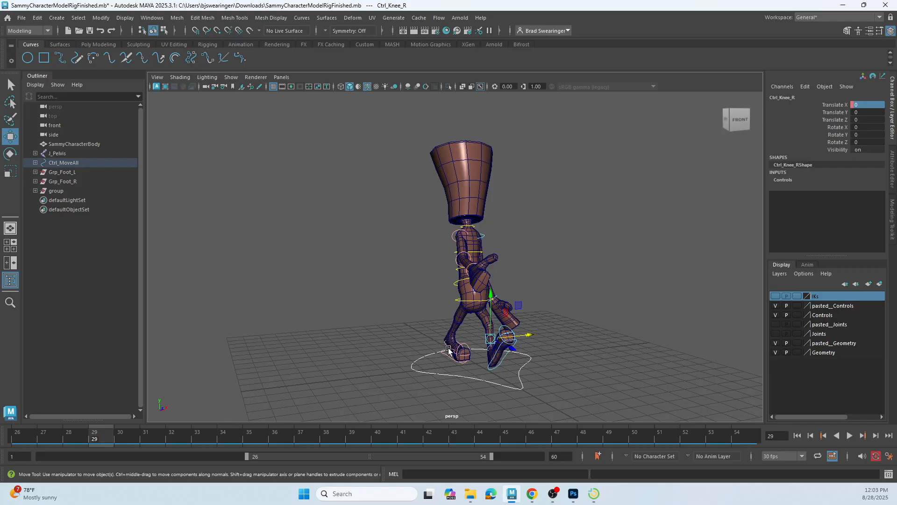
alt+drag(448, 349, 519, 351)
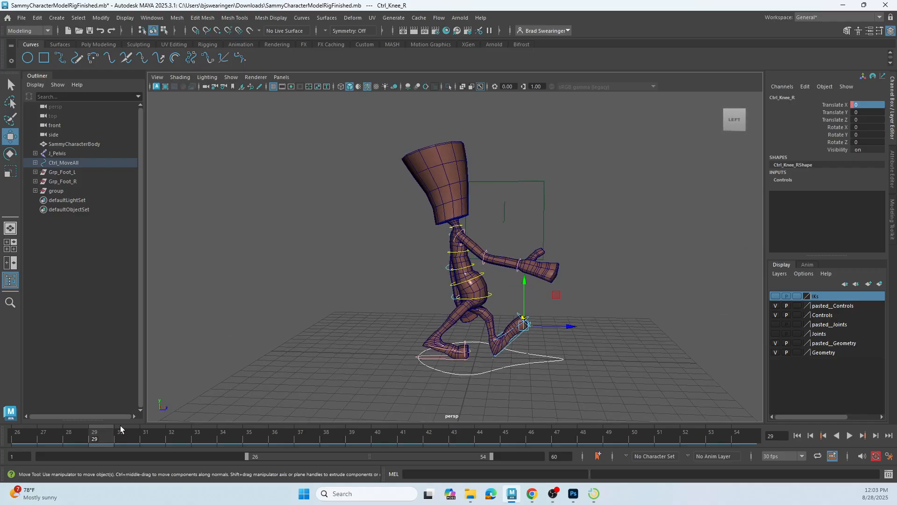
click(127, 436)
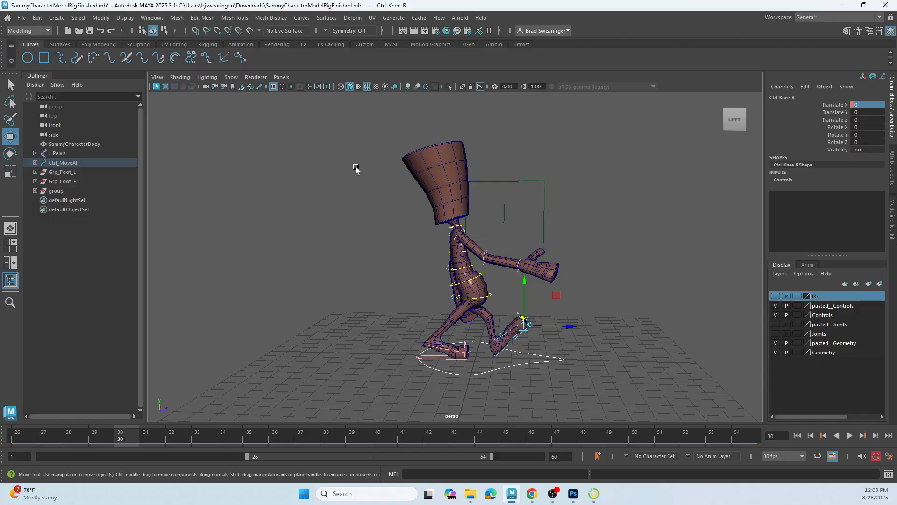
- Select the whole character to check its keys and pose around frames 29 and 30, and clear the selection
drag(366, 143, 605, 386)
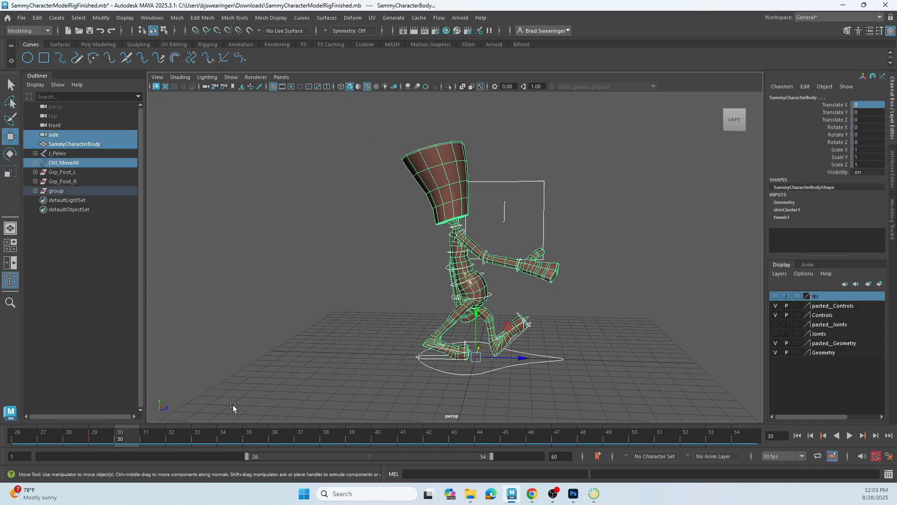
click(105, 440)
click(126, 439)
key(alt+v)
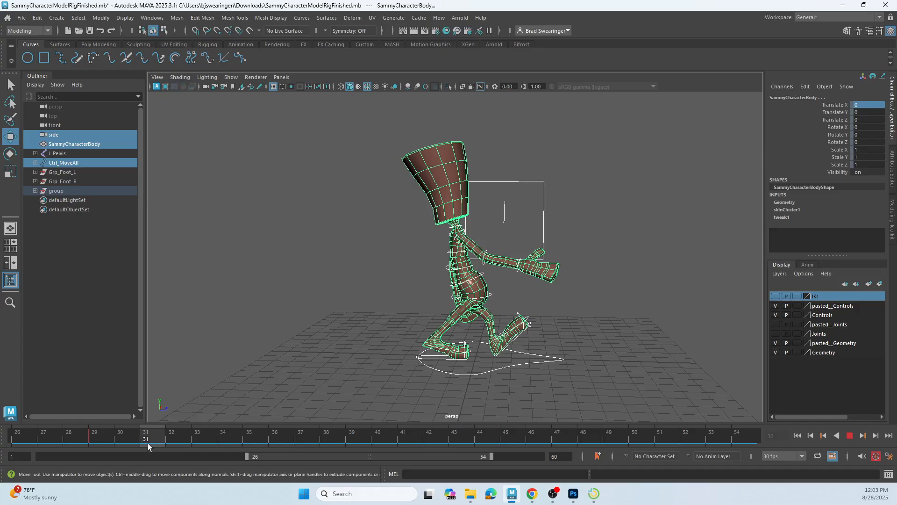
click(127, 440)
click(556, 329)
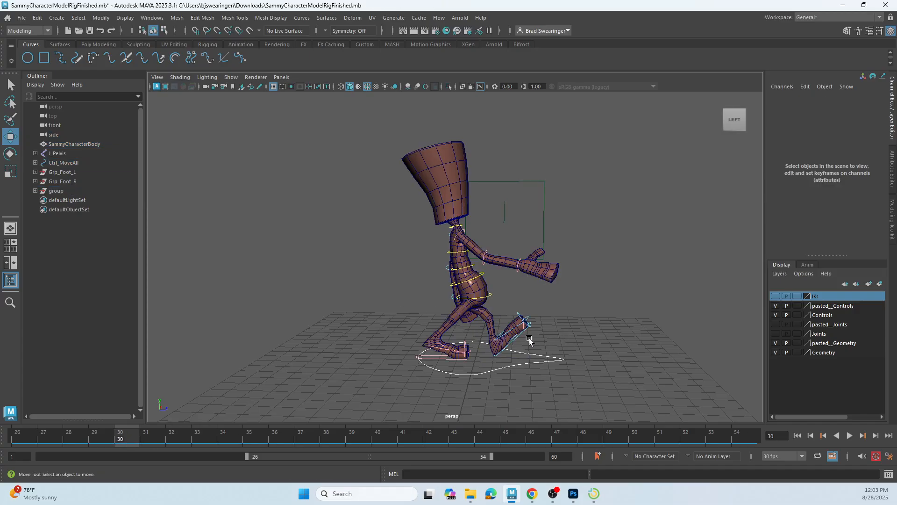
- Select Ctrl_ToeTap_L on the raised foot and key its Rotate X at 0 on frame 30
scroll(483, 334, up, 8)
alt+drag(509, 360, 483, 229)
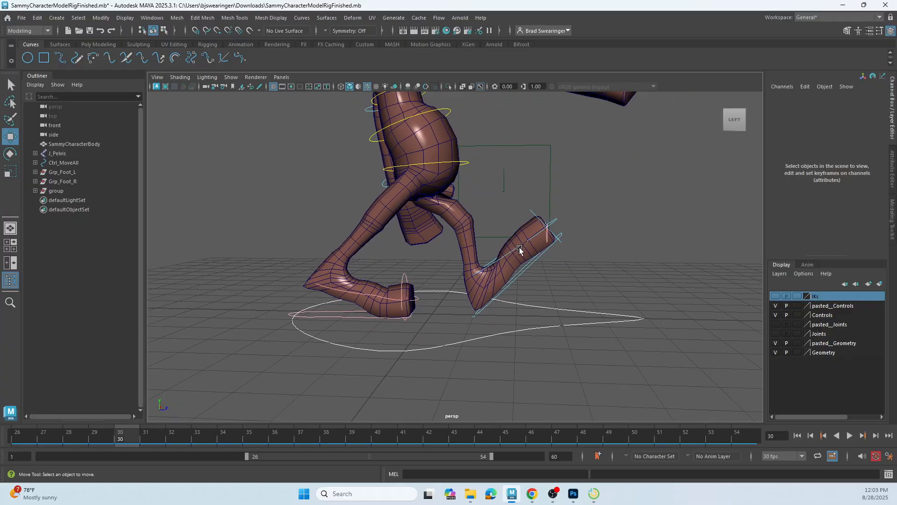
click(539, 236)
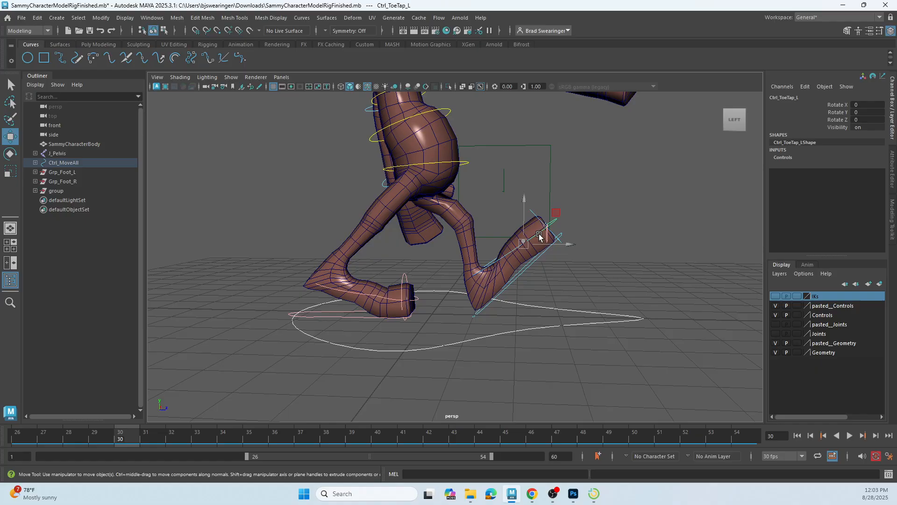
key(e)
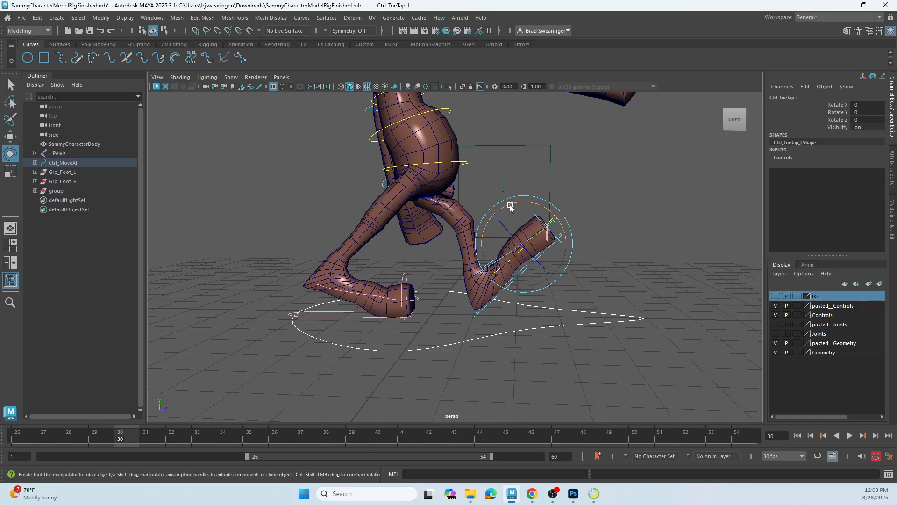
drag(510, 207, 531, 198)
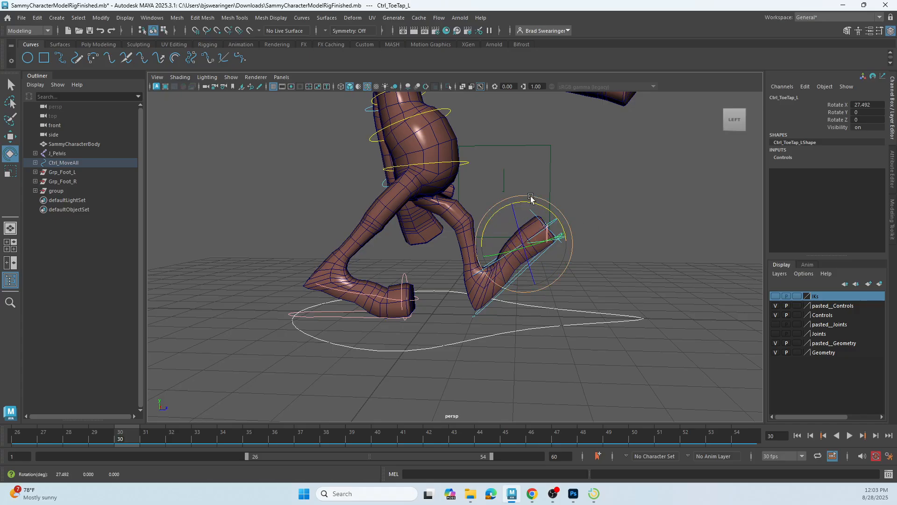
key(ctrl+z)
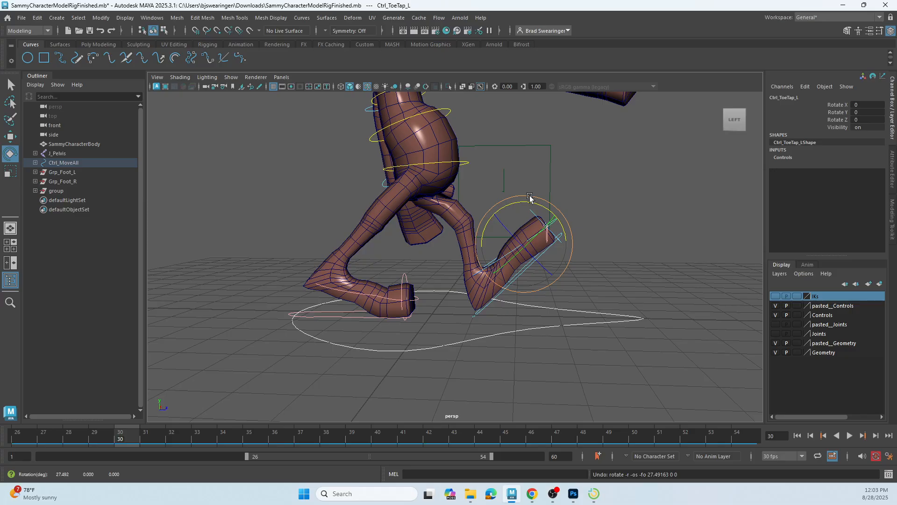
click(838, 105)
right_click(837, 105)
click(822, 123)
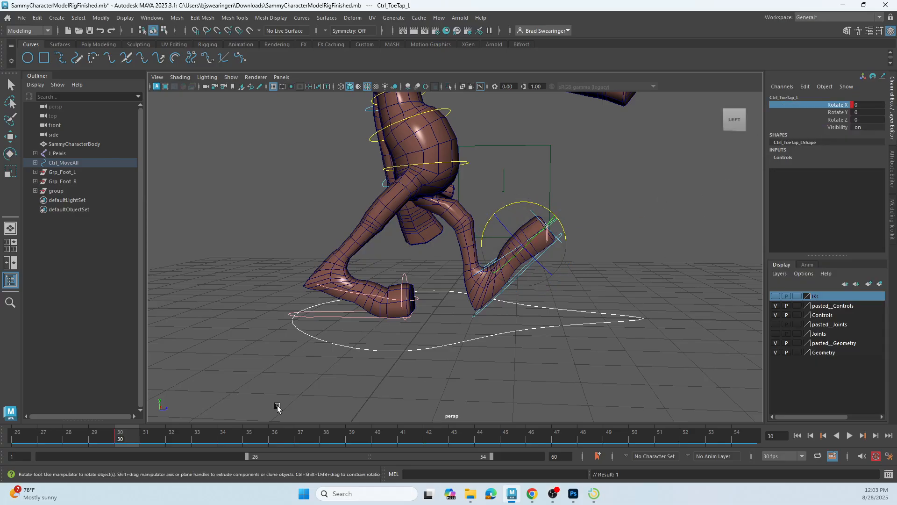
- At frame 37, rotate Ctrl_ToeTap_L to about -58 in Rotate X to bend the toes
key(alt+v)
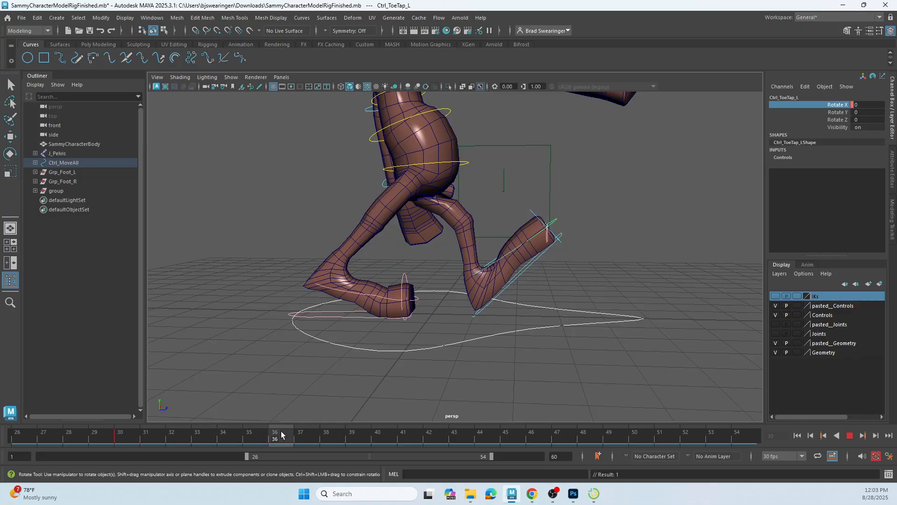
key(alt+v)
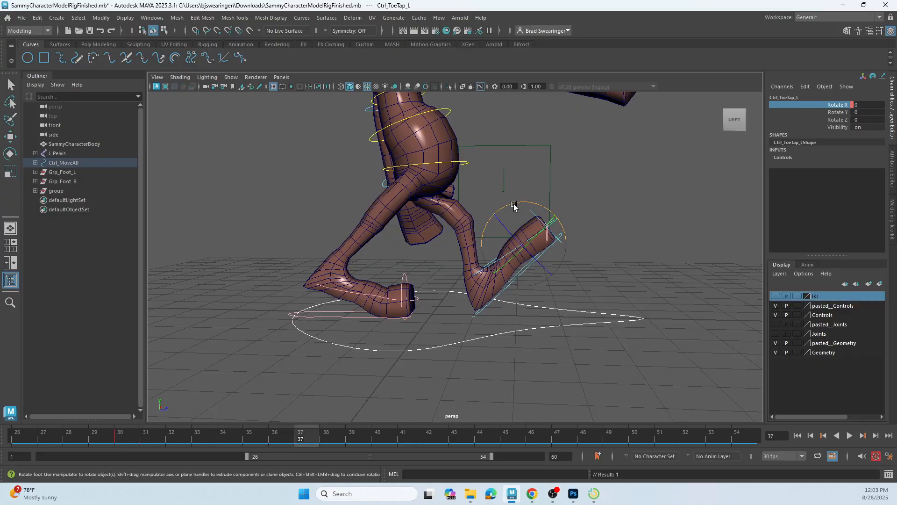
drag(514, 206, 484, 240)
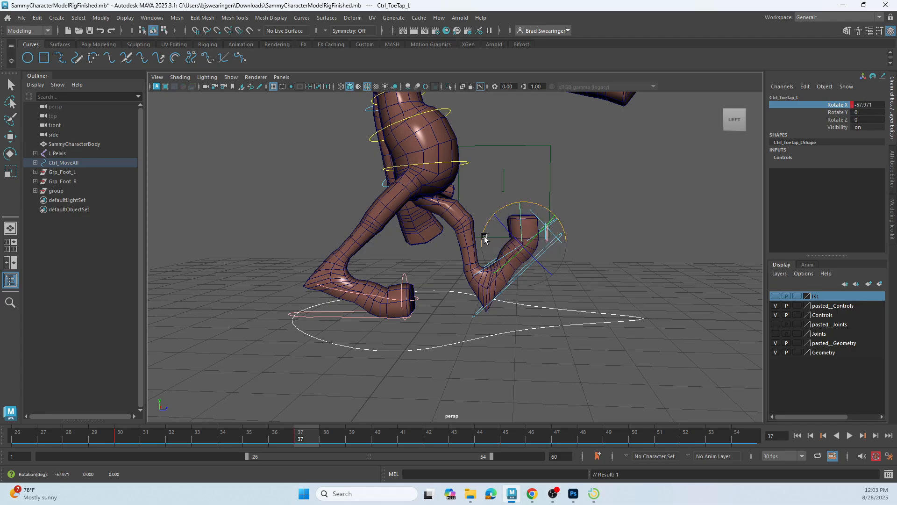
- At frame 44, rotate Ctrl_ToeTap_L to about -8.7 in Rotate X to straighten the toes
key(alt+period)
key(alt+period)
key(alt+period)
key(alt+period)
key(alt+period)
key(alt+period)
key(alt+period)
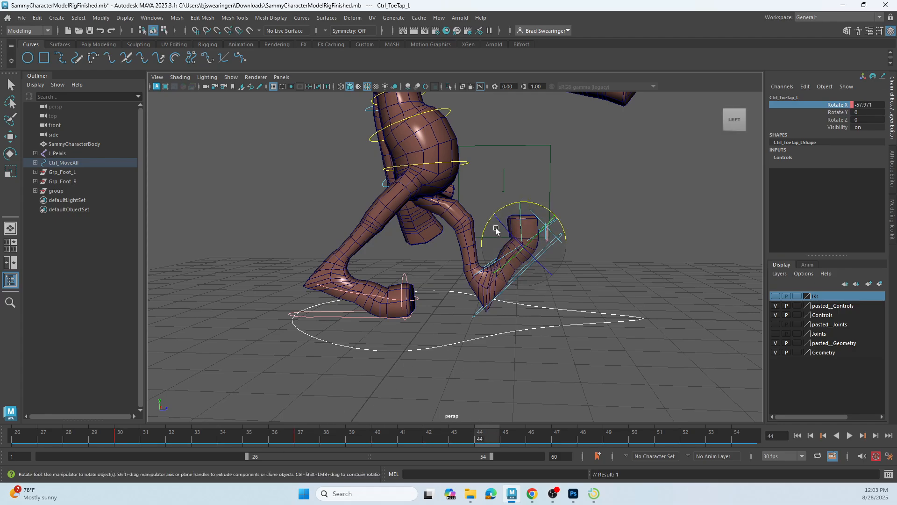
drag(485, 229, 512, 197)
key(s)
mouse_move(480, 443)
mouse_down()
mouse_move(186, 447)
mouse_move(420, 447)
mouse_move(290, 450)
mouse_move(360, 440)
mouse_move(148, 439)
mouse_move(460, 442)
mouse_move(117, 441)
mouse_move(452, 441)
mouse_move(486, 429)
mouse_up()
key(e)
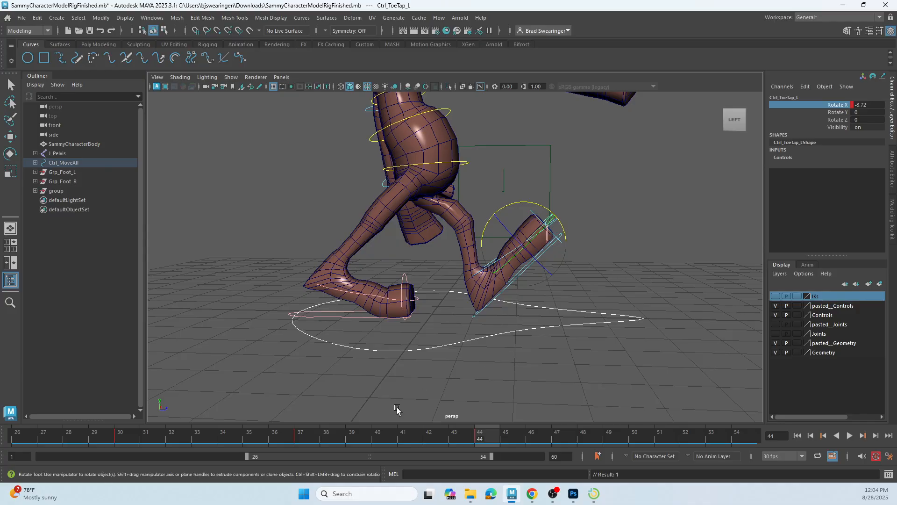
- Return the playback range to frames 1–29, play the cycle briefly, and clear the selection
drag(316, 456, 38, 466)
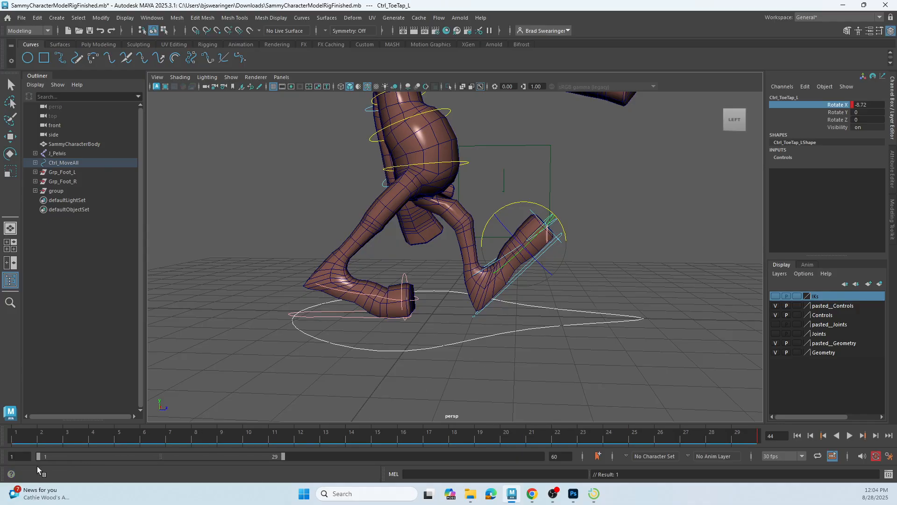
click(850, 436)
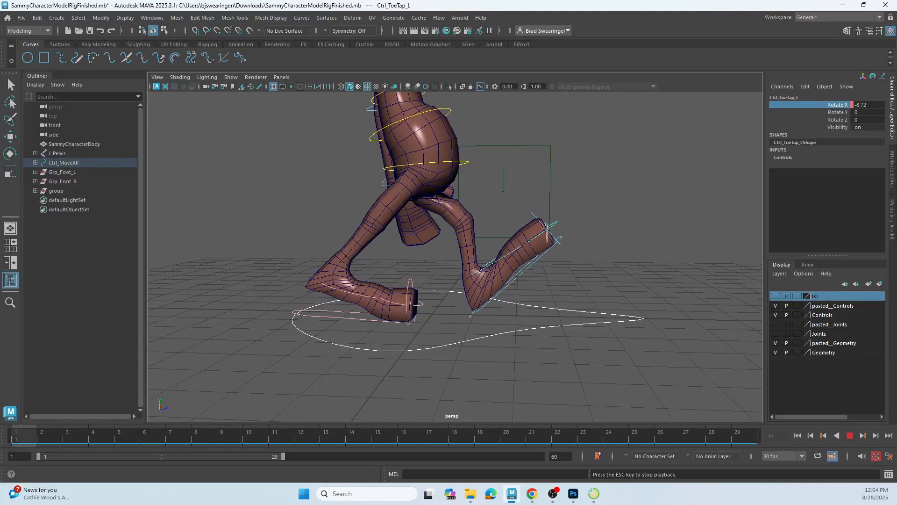
click(850, 436)
alt+drag(548, 268, 529, 303)
click(528, 302)
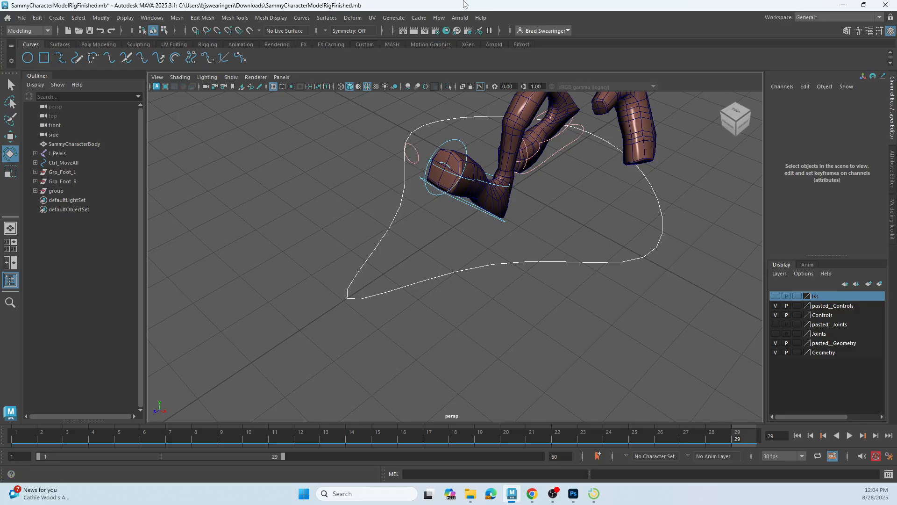
- Create a NURBS circle and move it away from the character to about 8.76 in Translate X
click(28, 58)
key(w)
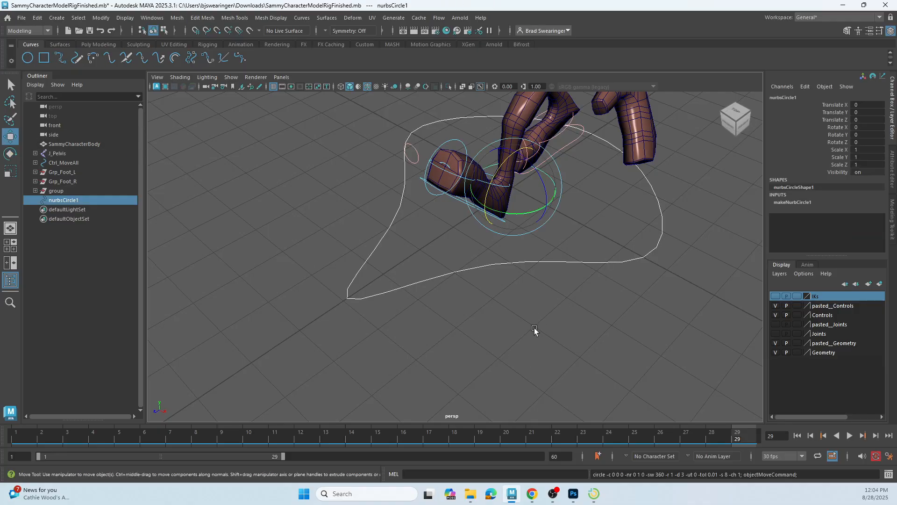
drag(547, 206, 751, 314)
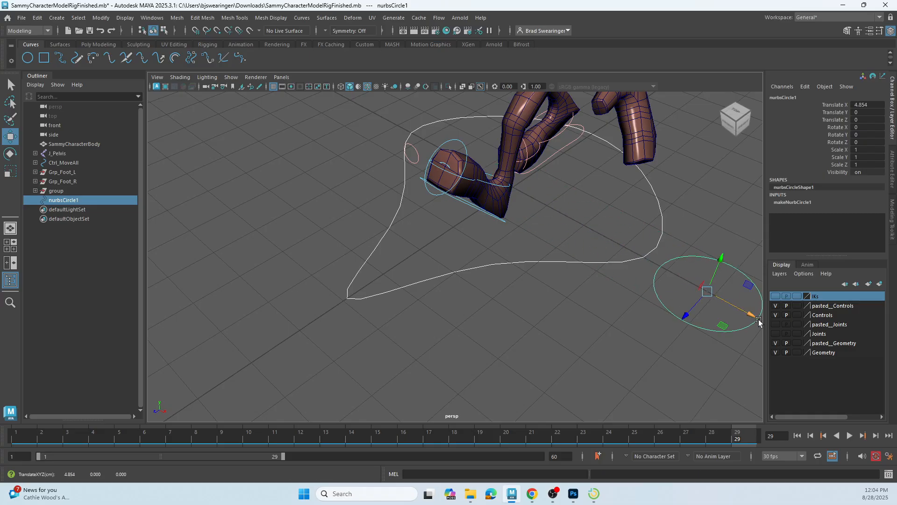
alt+middle_drag(647, 335, 527, 221)
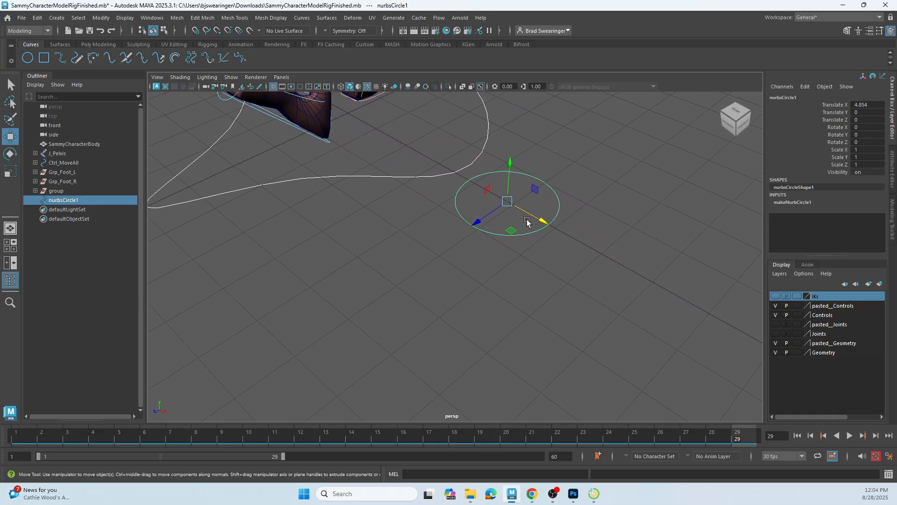
drag(539, 222, 734, 344)
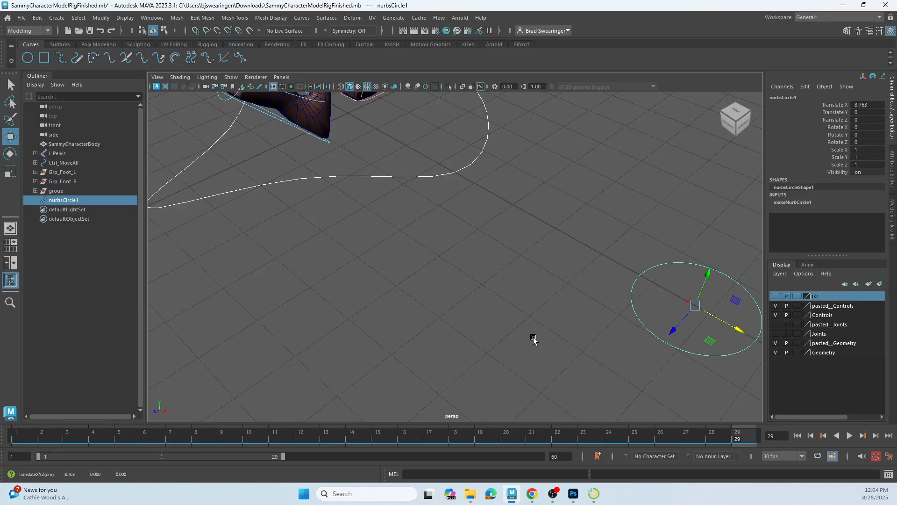
- Frame the NURBS circle from above and switch it to Edit Point mode
alt+drag(502, 295, 556, 313)
key(f)
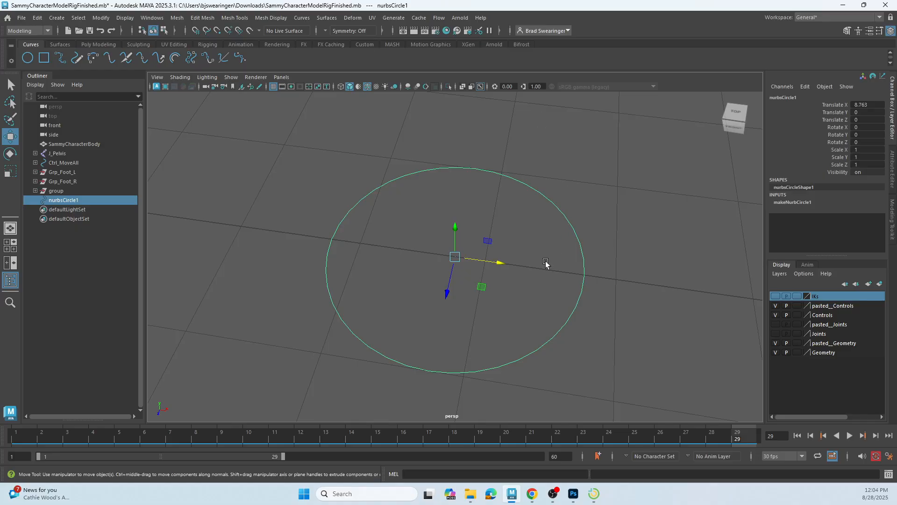
alt+drag(525, 241, 548, 227)
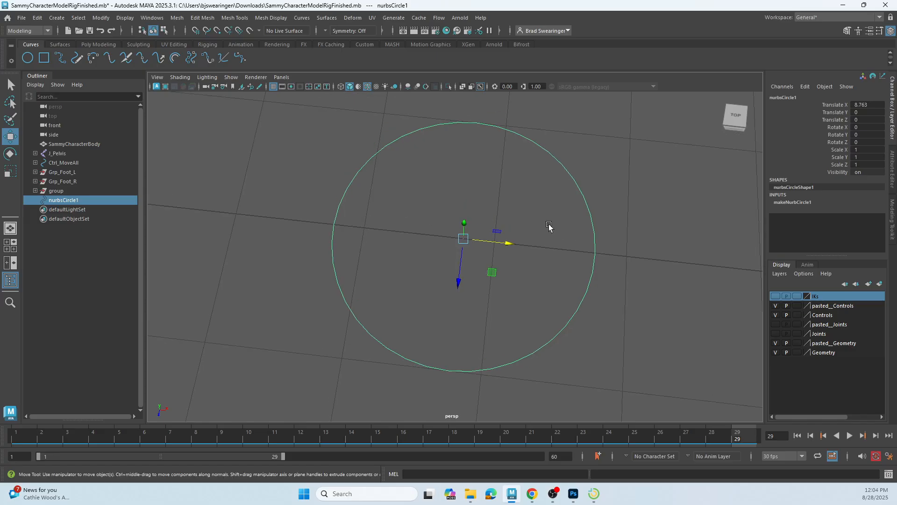
right_click(561, 164)
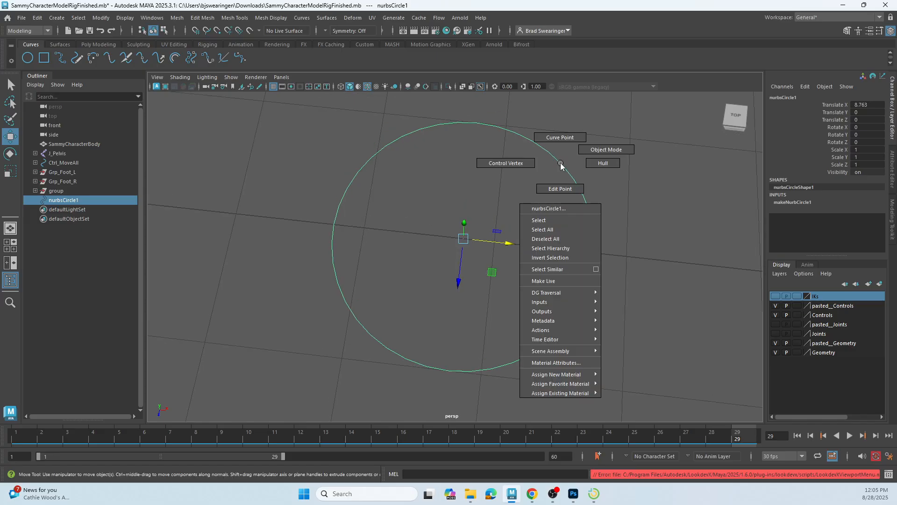
click(562, 191)
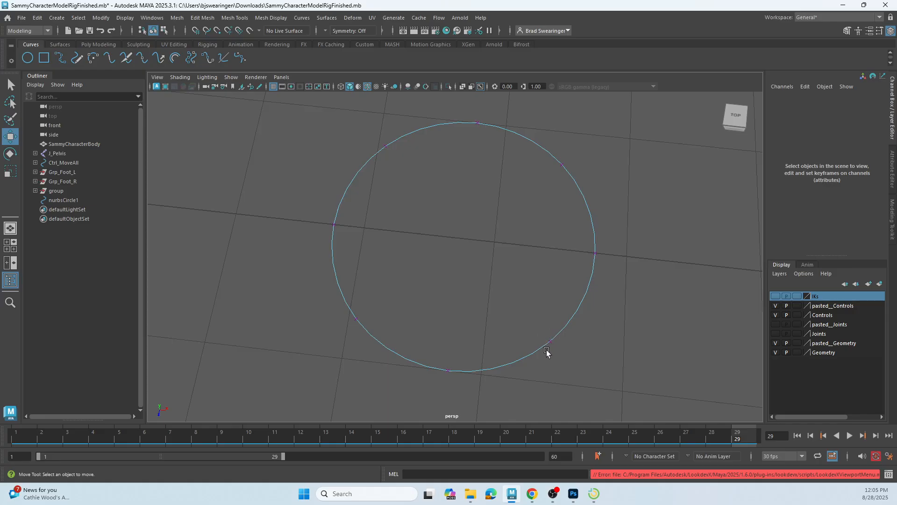
- Select the circle's two diagonal edit points nearest the front and scale them closer together along X
alt+drag(545, 372, 557, 372)
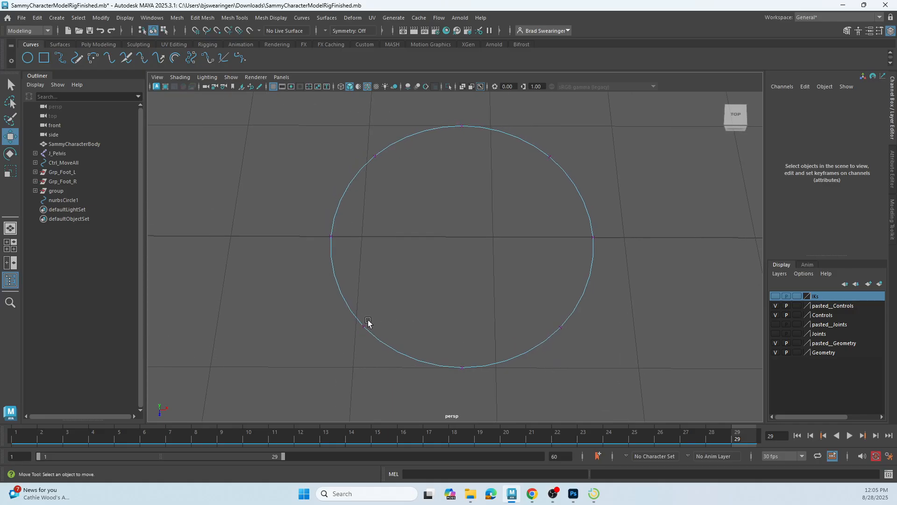
drag(299, 278, 591, 343)
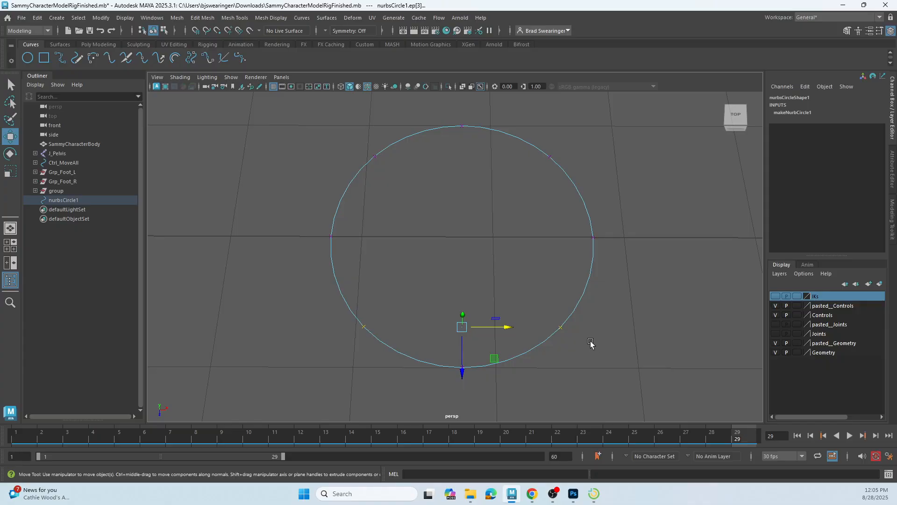
key(r)
drag(504, 327, 522, 327)
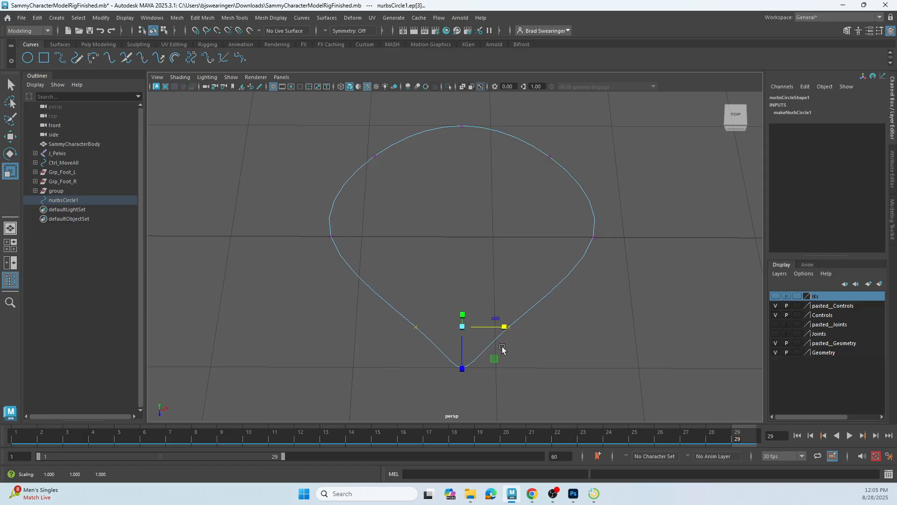
- Move the circle's frontmost edit point forward along Z to form a pointed tip like the character's main control
click(463, 367)
key(w)
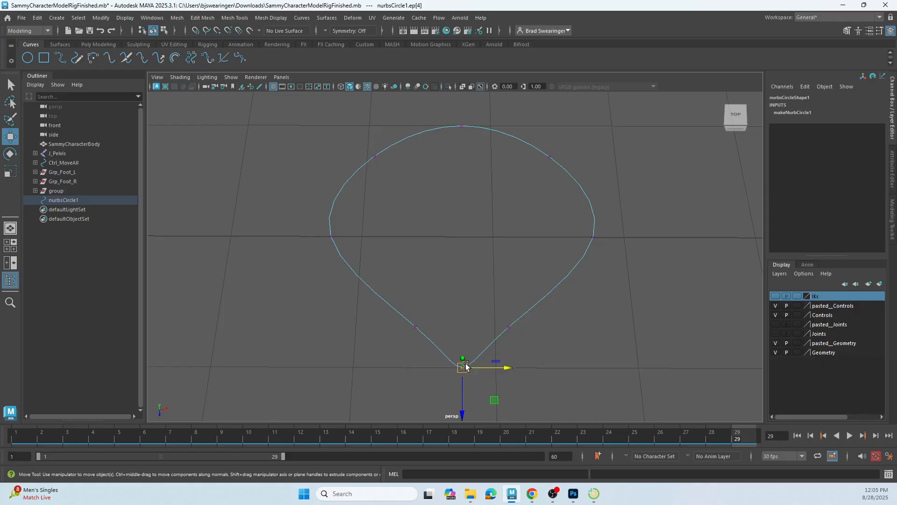
scroll(563, 355, down, 3)
drag(460, 373, 461, 402)
scroll(552, 330, down, 2)
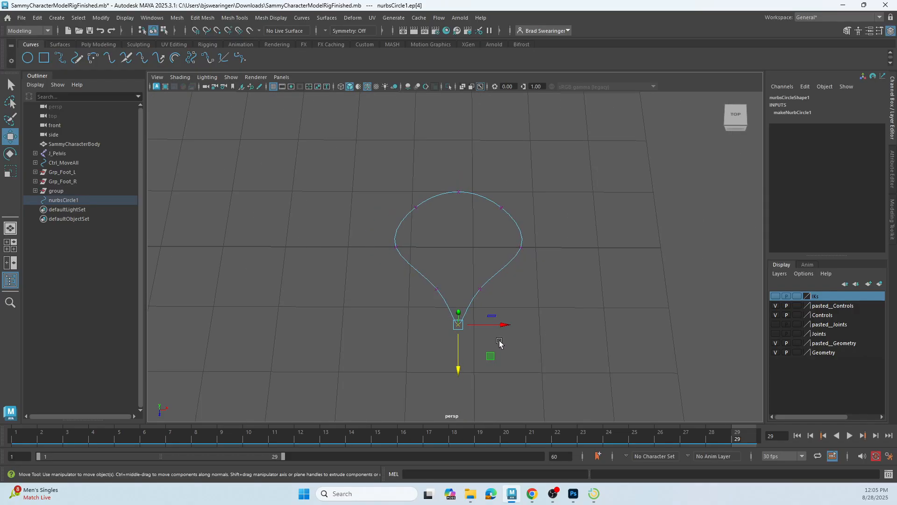
alt+middle_drag(328, 321, 516, 305)
scroll(519, 305, down, 5)
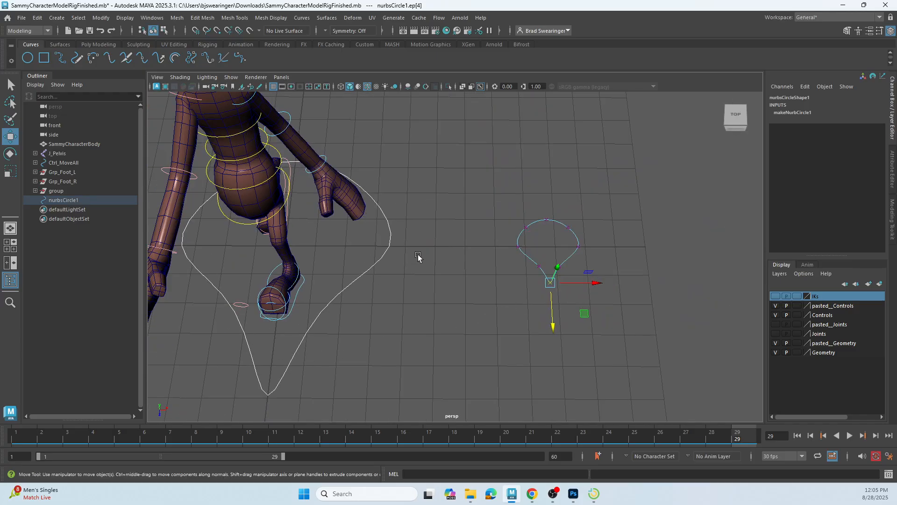
- In Edit Point mode, stretch the rounded back of the curve away from the tip and widen its side points in X
right_click(554, 224)
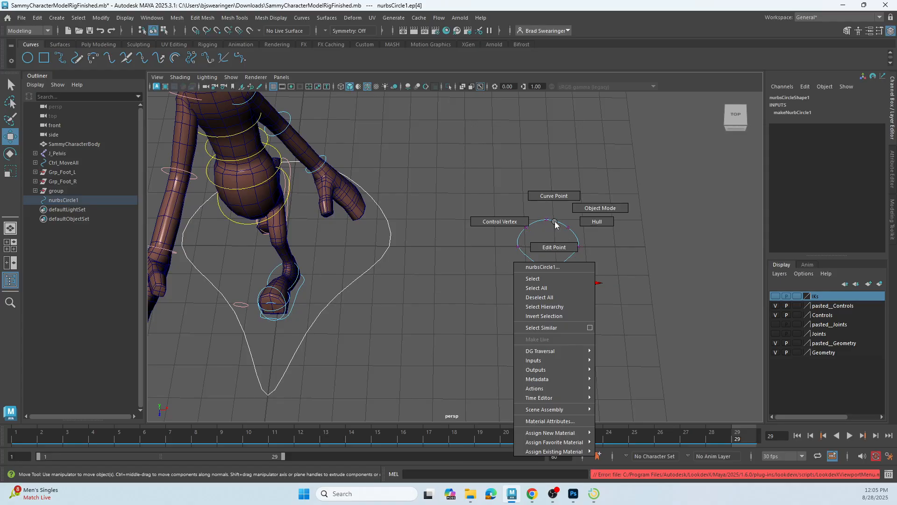
click(554, 248)
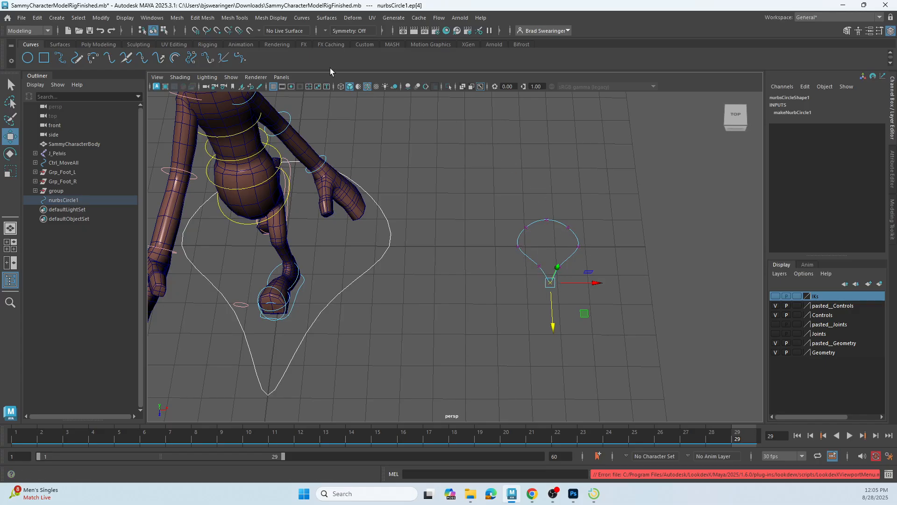
click(231, 78)
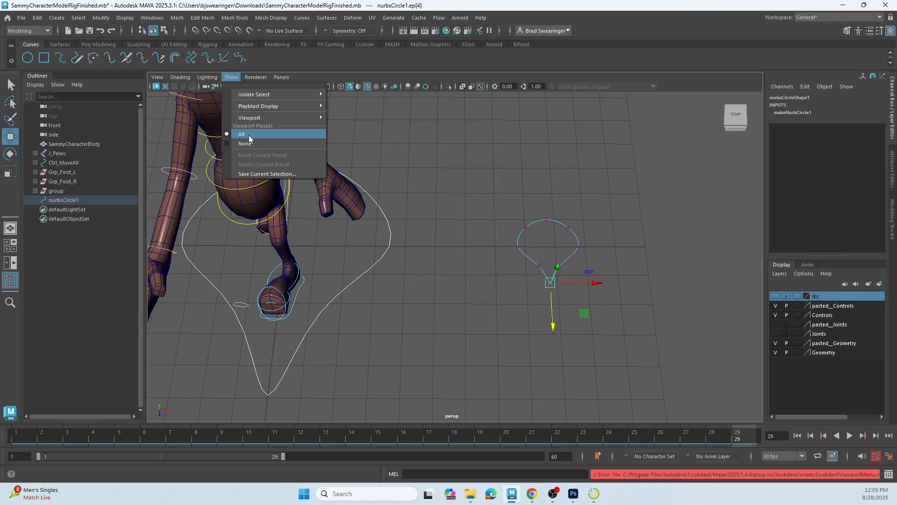
click(559, 218)
click(547, 220)
drag(550, 257, 640, 228)
click(558, 225)
key(r)
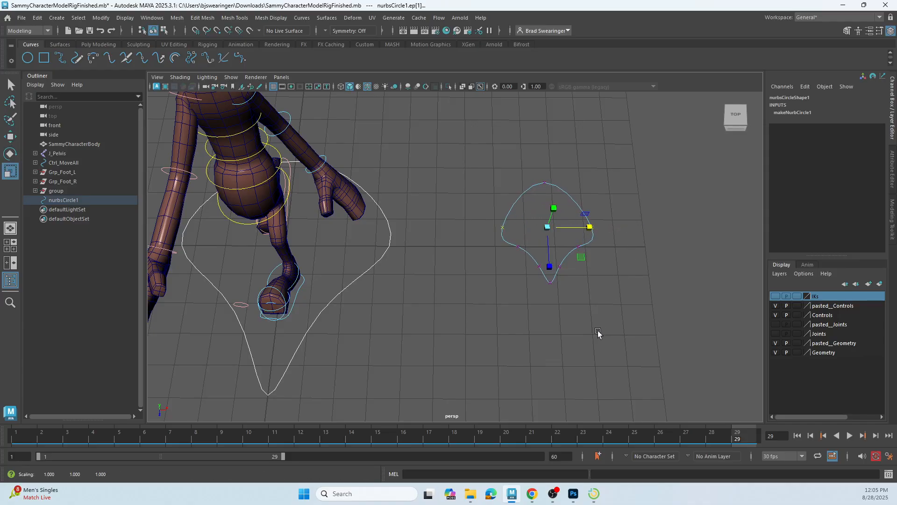
click(594, 333)
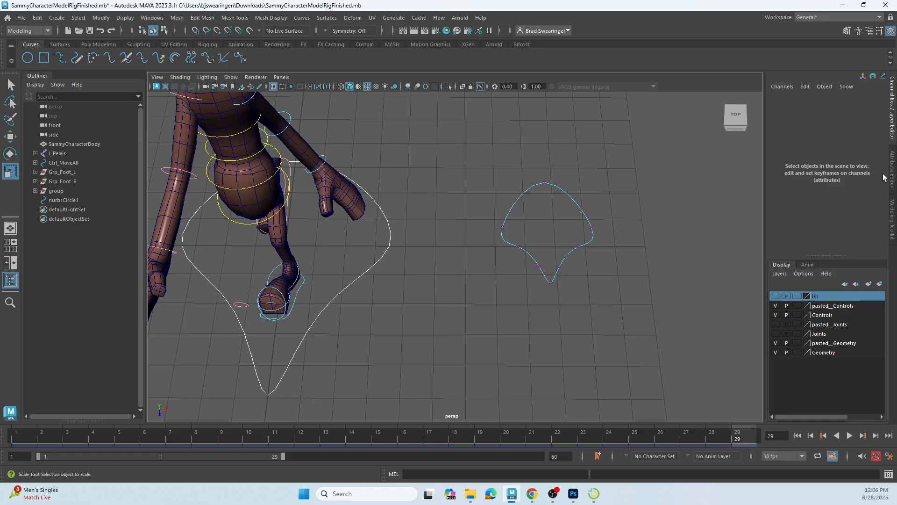
- Return the reshaped curve to Object Mode, open its shape node's attributes, and frame it in the viewport
right_click(566, 195)
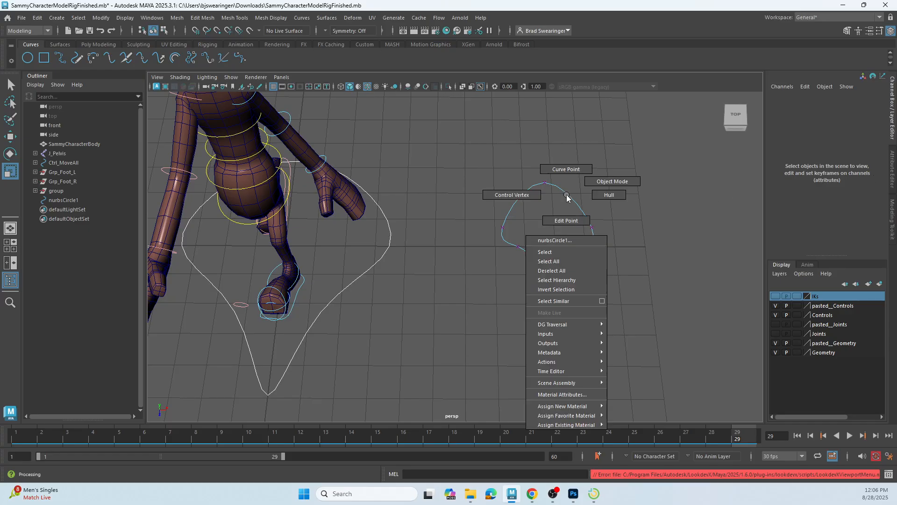
click(600, 184)
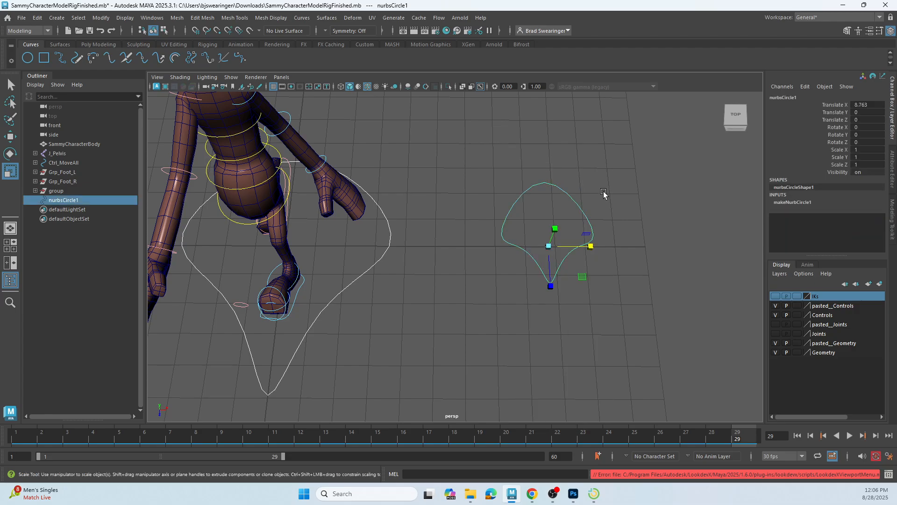
click(893, 171)
scroll(516, 219, up, 4)
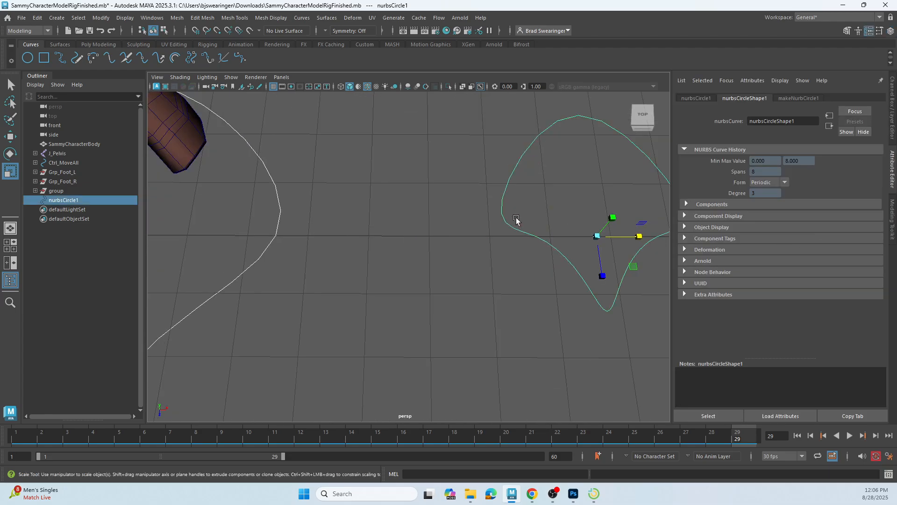
key(f)
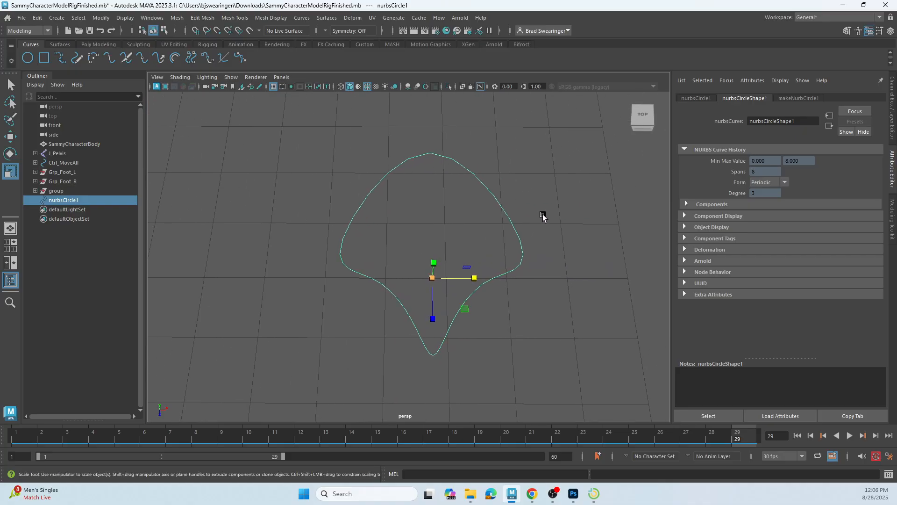
alt+drag(542, 216, 551, 258)
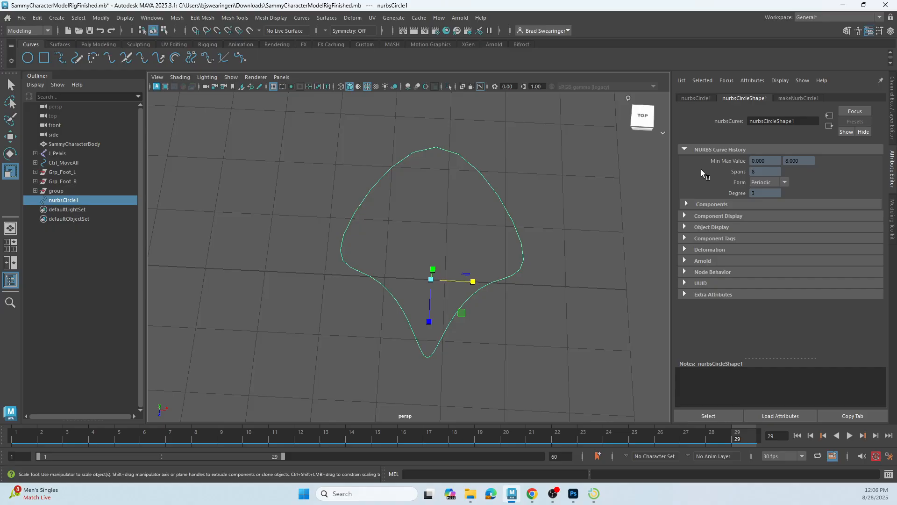
- Enable the drawing overrides in the curve shape's object display settings
click(684, 228)
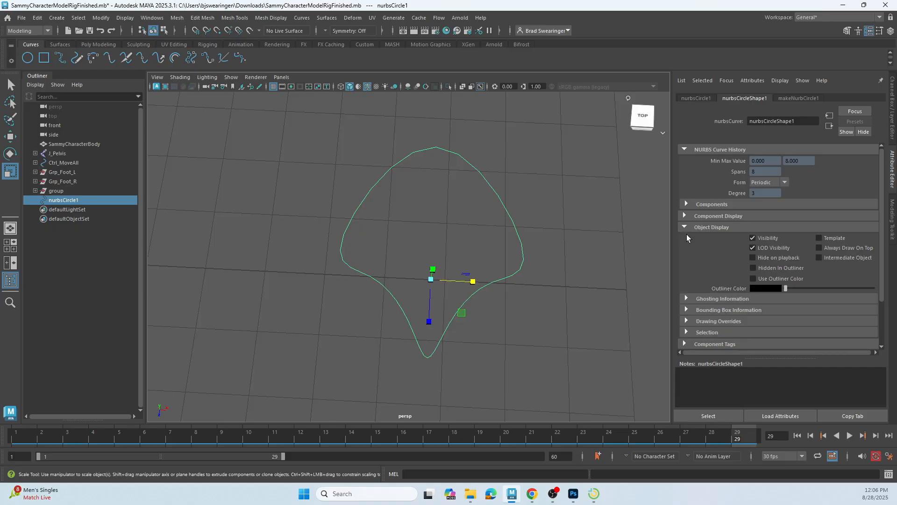
scroll(704, 234, down, 1)
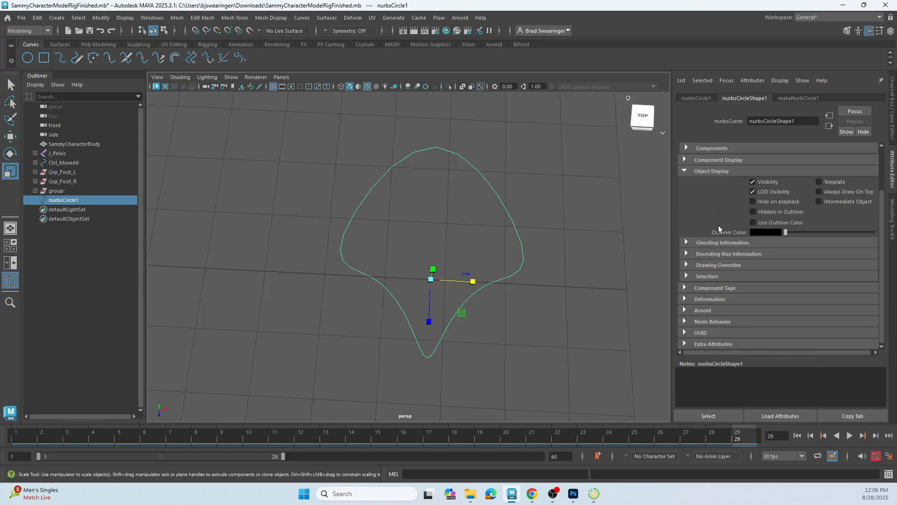
click(686, 264)
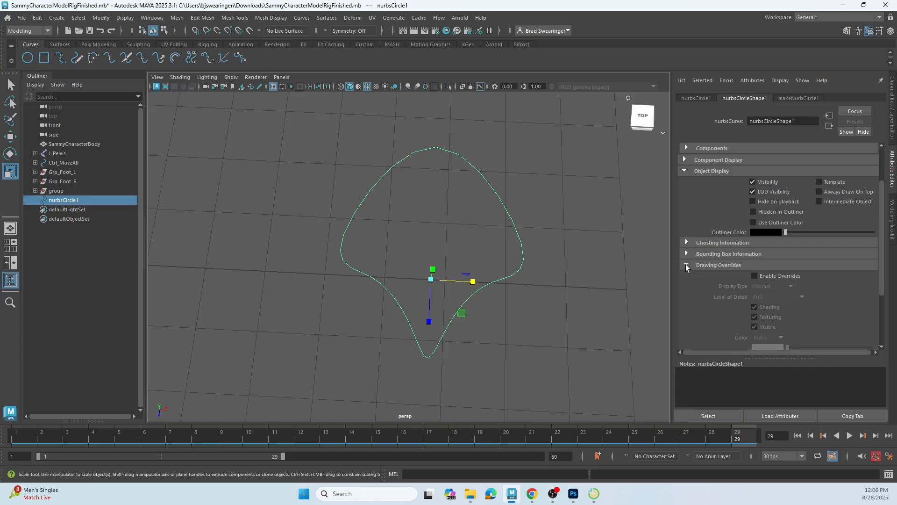
scroll(705, 234, down, 1)
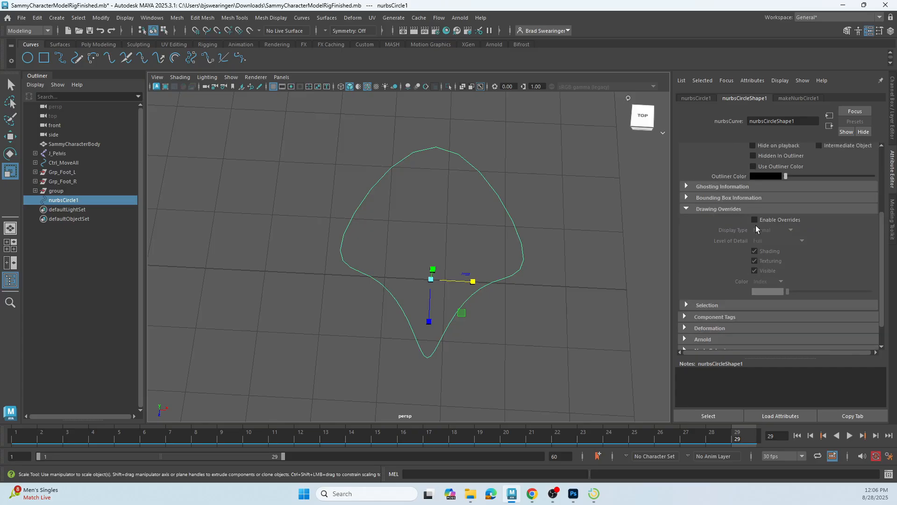
click(755, 220)
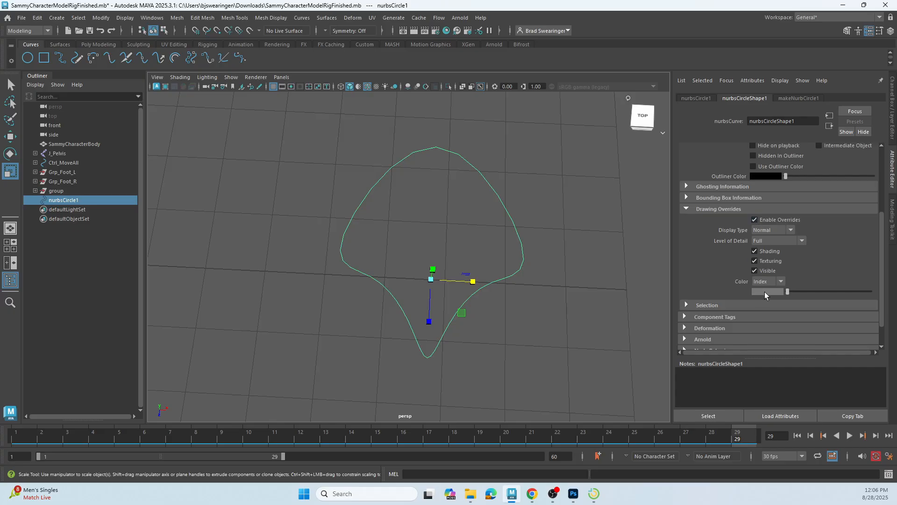
- Try a dark blue index color as the curve's drawing override and deselect the curve to check it
mouse_move(788, 291)
mouse_down()
mouse_move(870, 292)
mouse_move(829, 292)
mouse_up()
click(536, 195)
drag(493, 160, 481, 187)
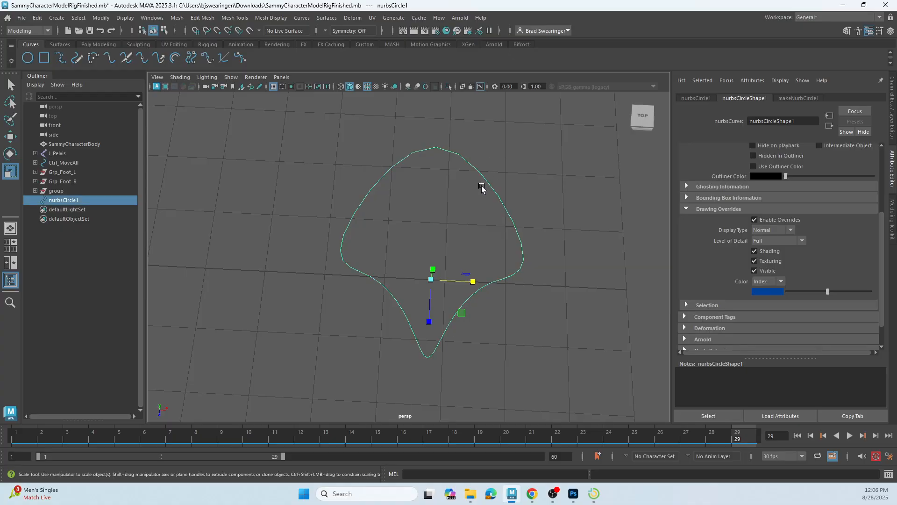
click(542, 178)
- Try a light orange index color as the curve's drawing override and deselect the curve to check it
click(507, 211)
drag(828, 291, 843, 293)
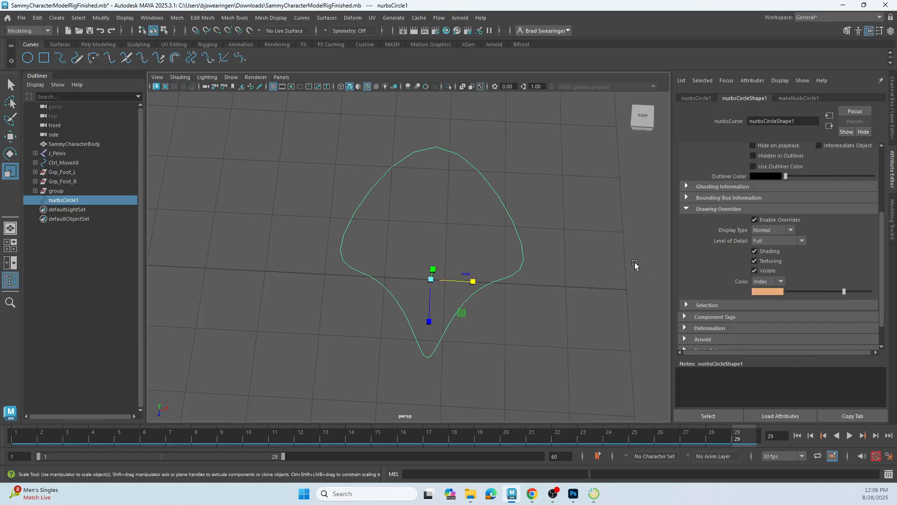
click(573, 192)
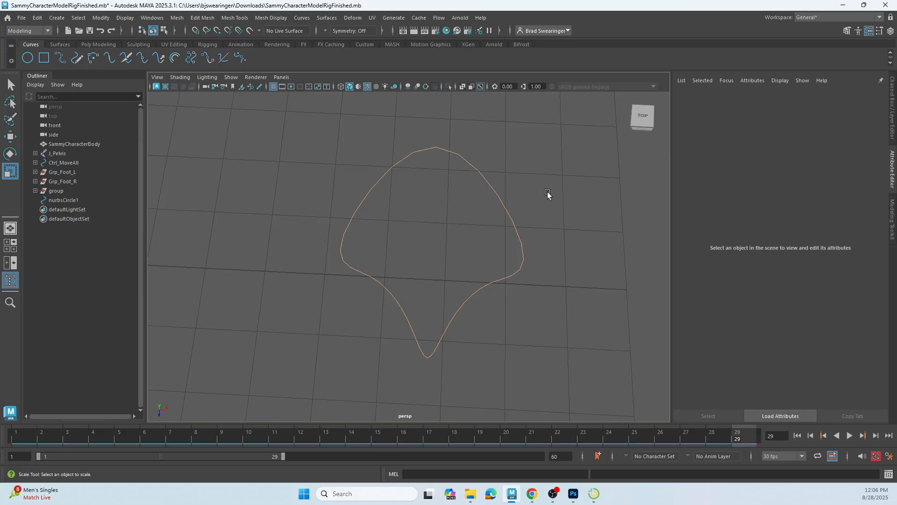
- Set the curve's drawing override to a red index color, deselect it, and view it alongside the character
click(508, 210)
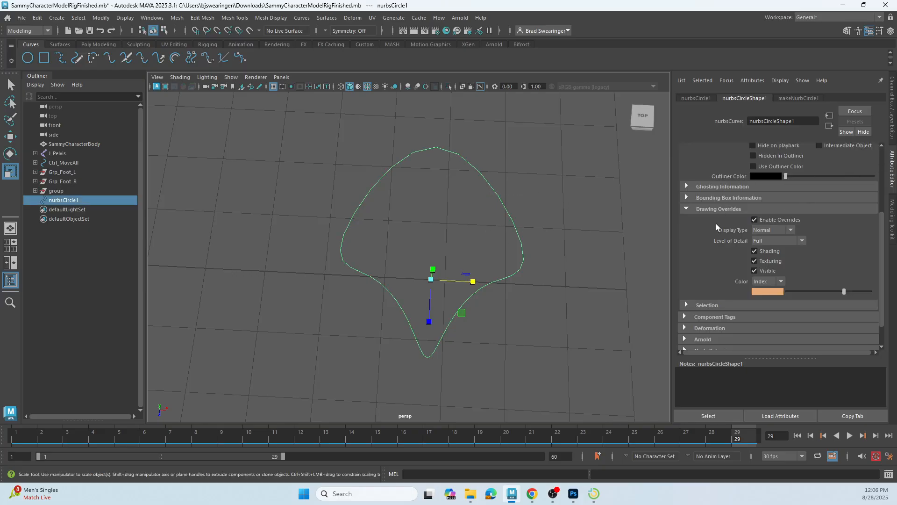
scroll(716, 222, up, 3)
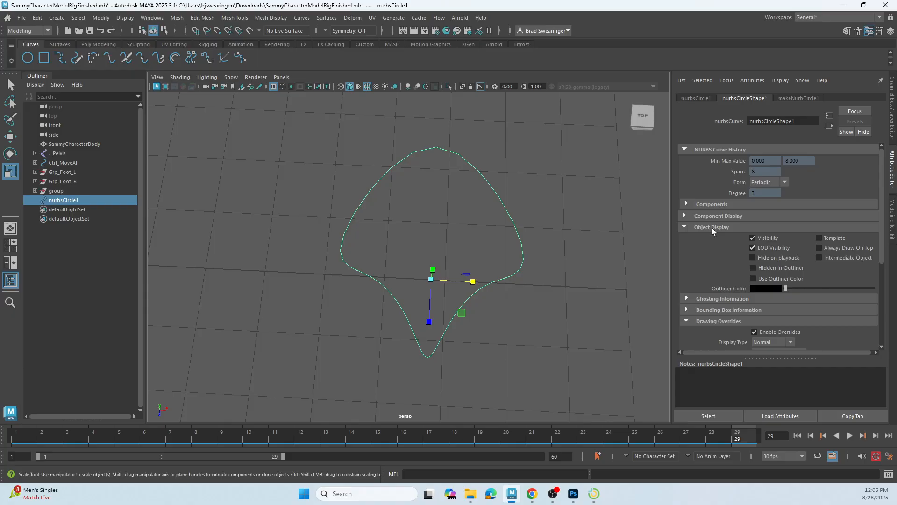
scroll(711, 229, down, 2)
scroll(719, 237, down, 2)
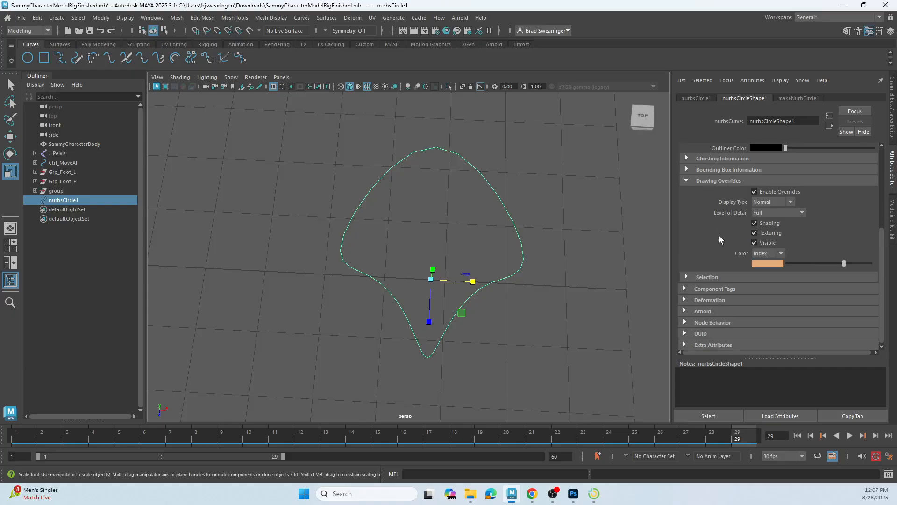
scroll(719, 236, down, 1)
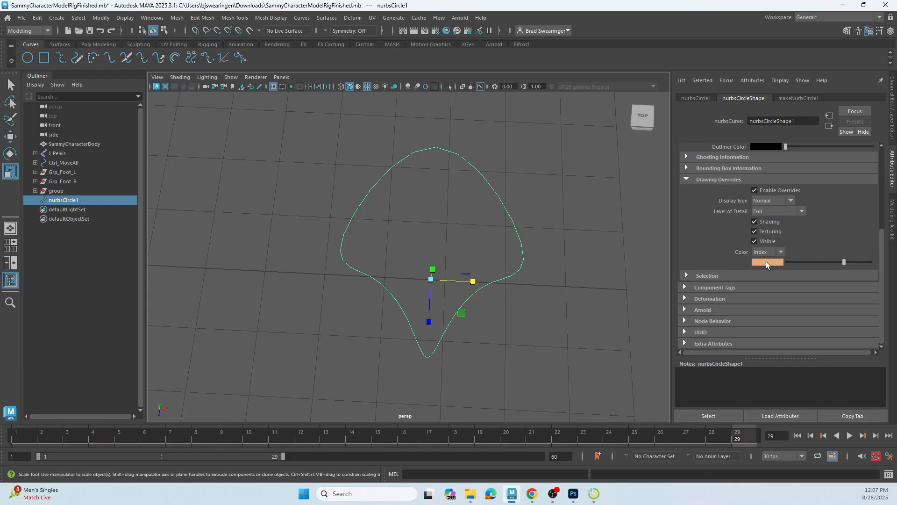
mouse_move(844, 262)
mouse_down()
mouse_move(796, 263)
mouse_move(823, 265)
mouse_up()
click(505, 161)
scroll(520, 274, down, 5)
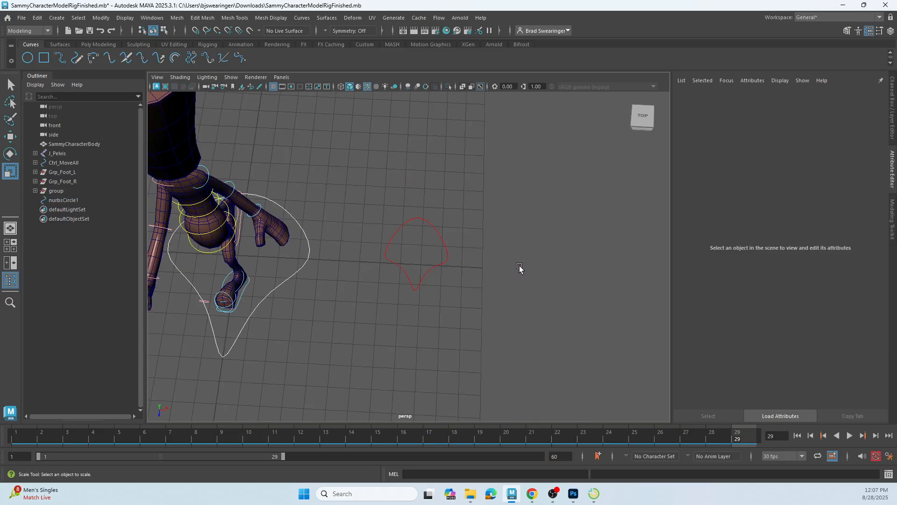
alt+drag(350, 238, 400, 253)
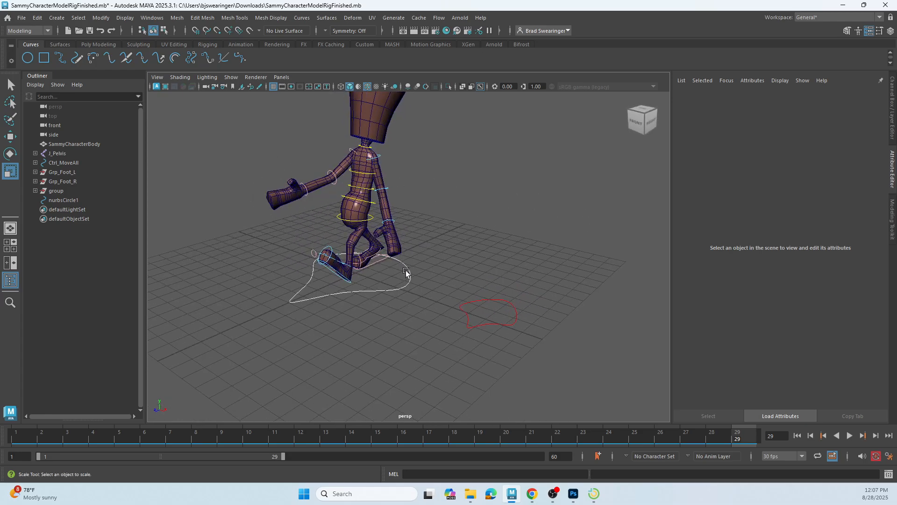